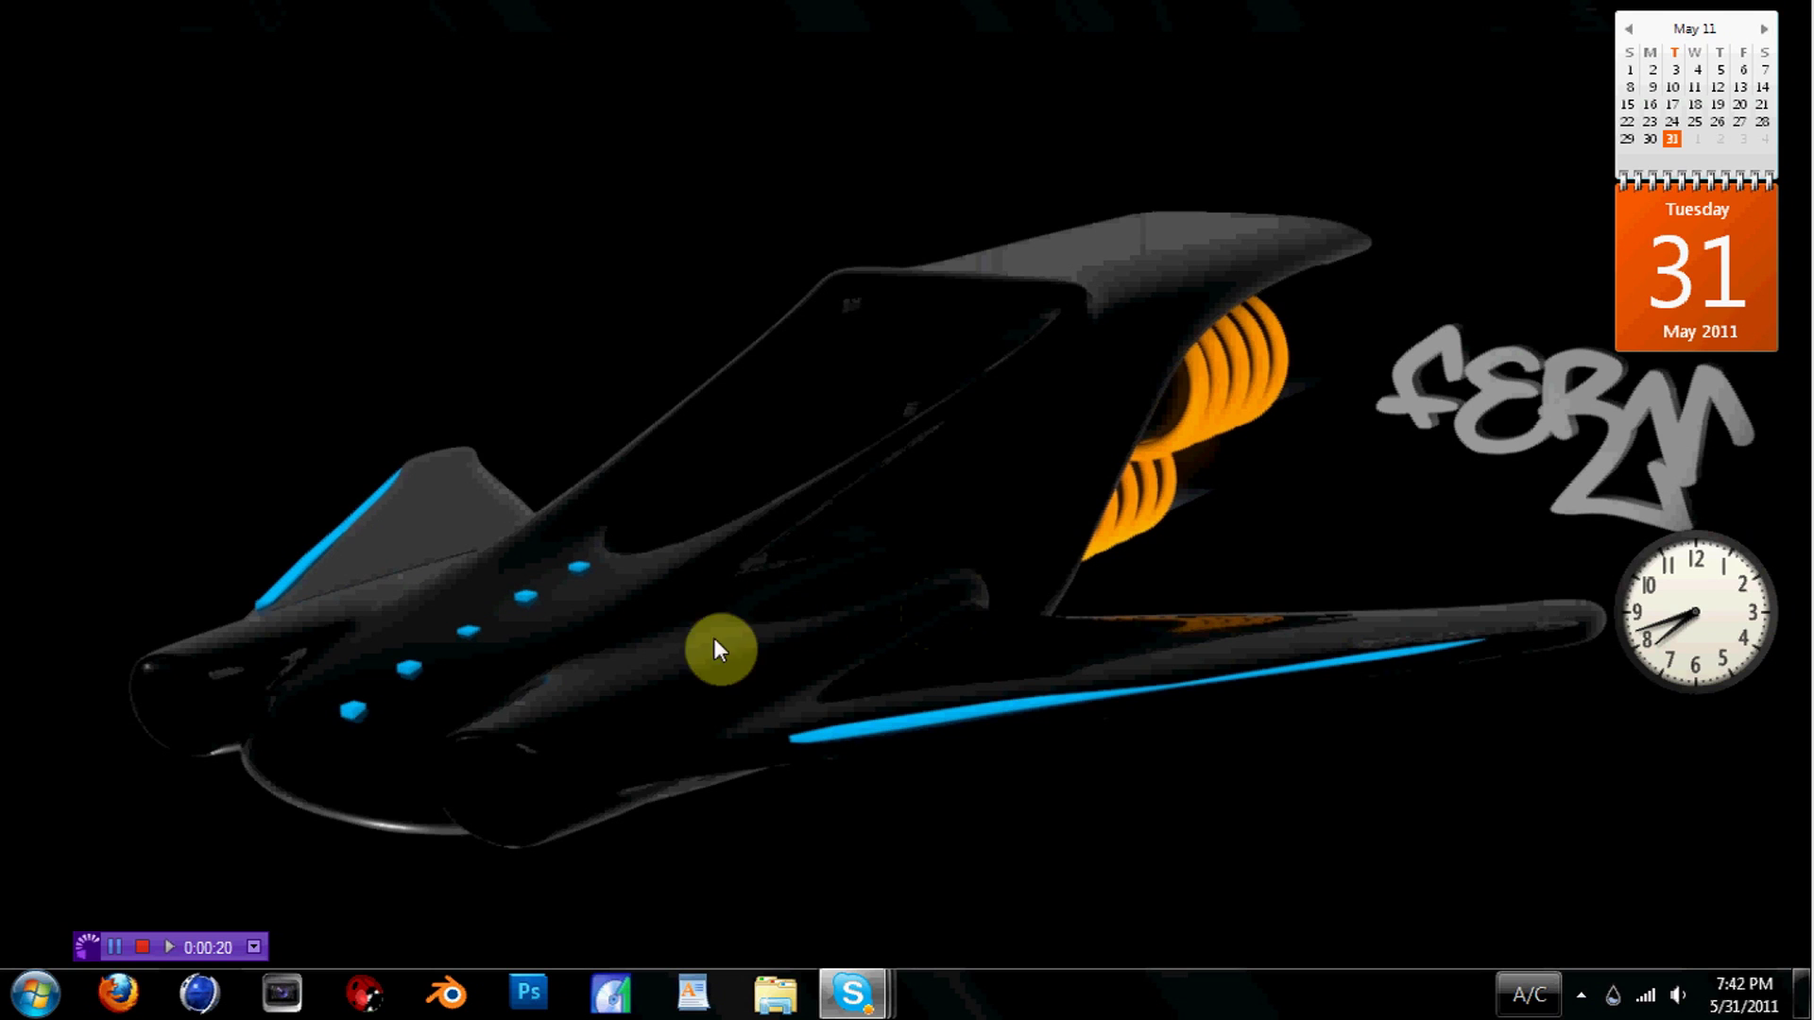
# Switch to CINEMA 4D and create a new empty project
pyautogui.click(220, 992)
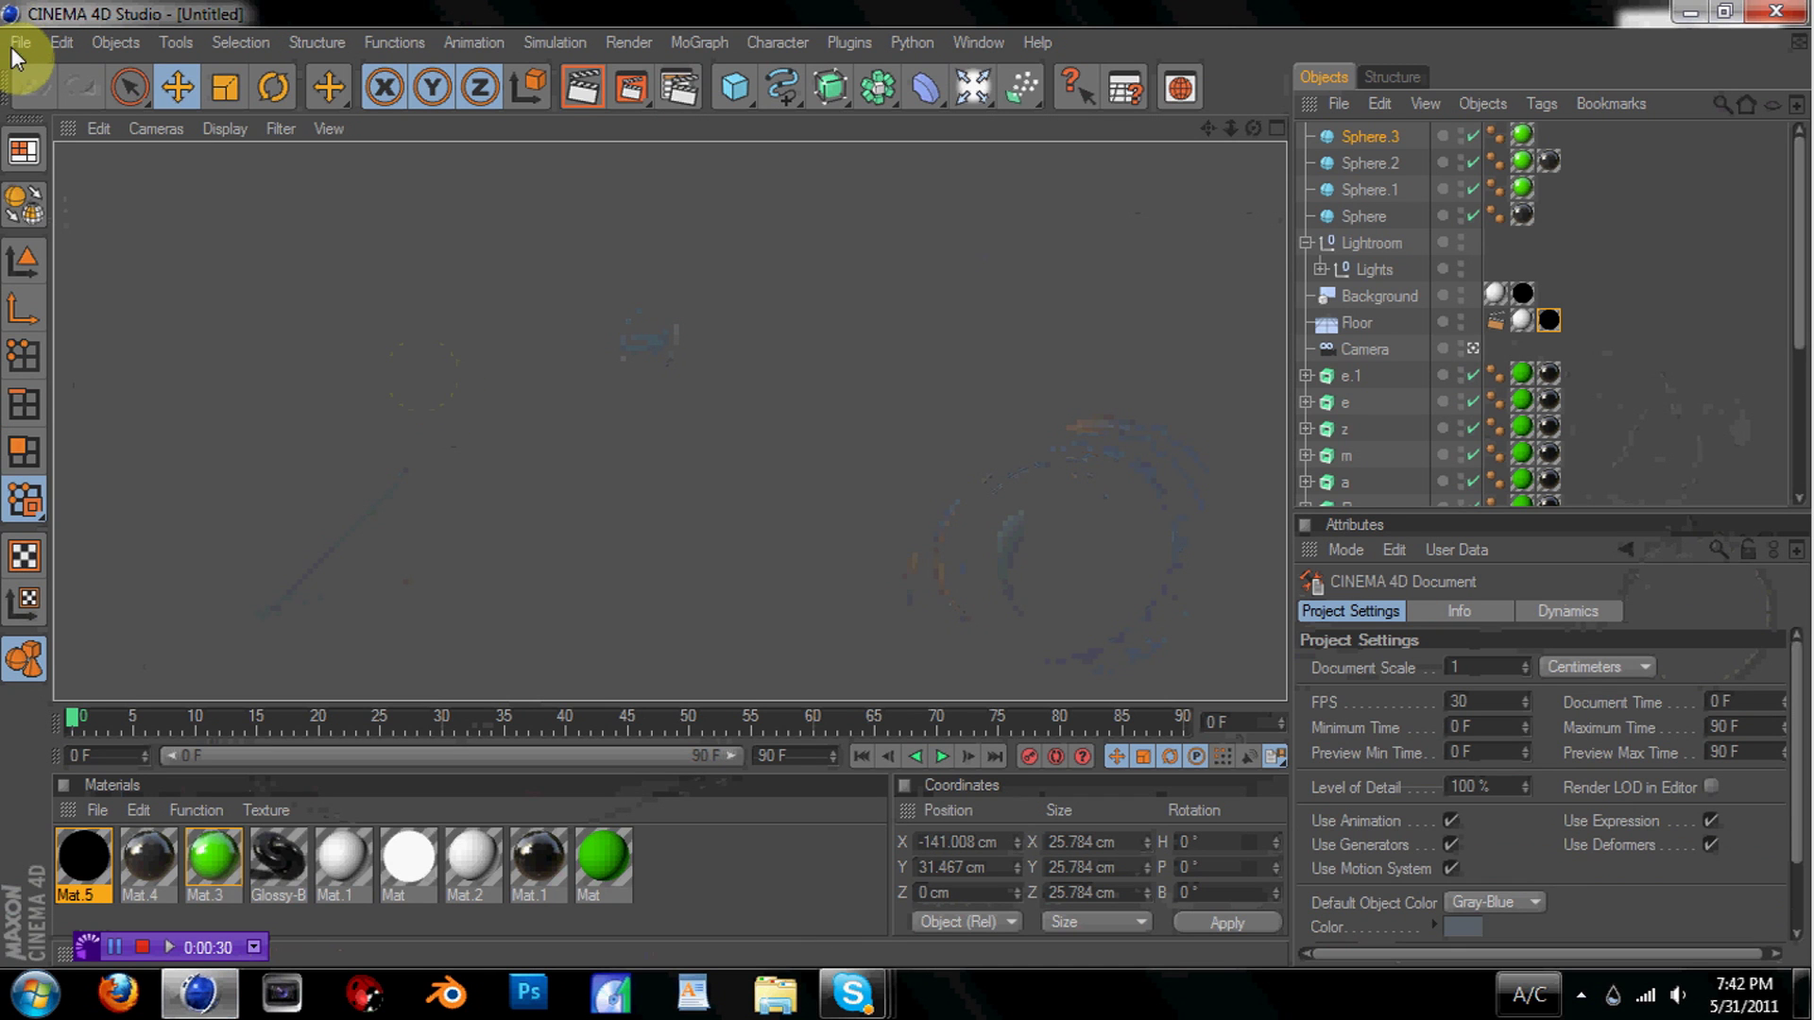
pyautogui.click(20, 45)
pyautogui.click(52, 80)
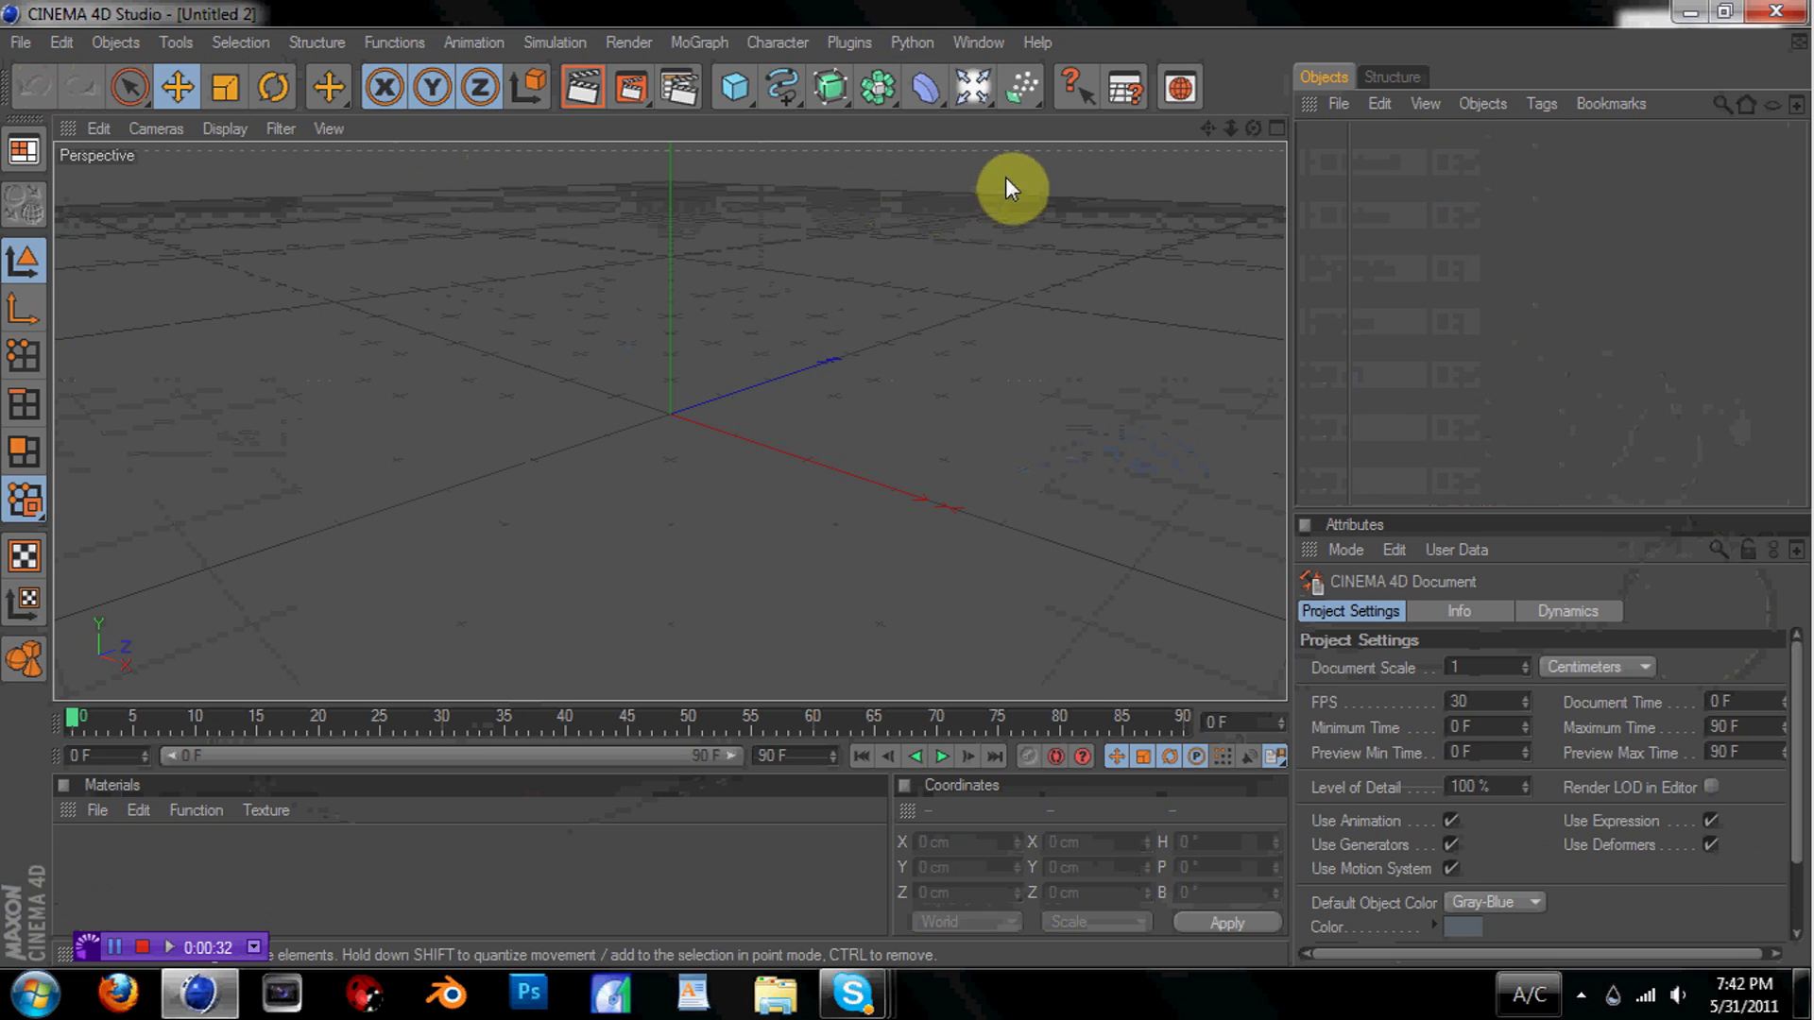
# Add a MoText object to the scene and set its alignment to Middle
pyautogui.click(716, 52)
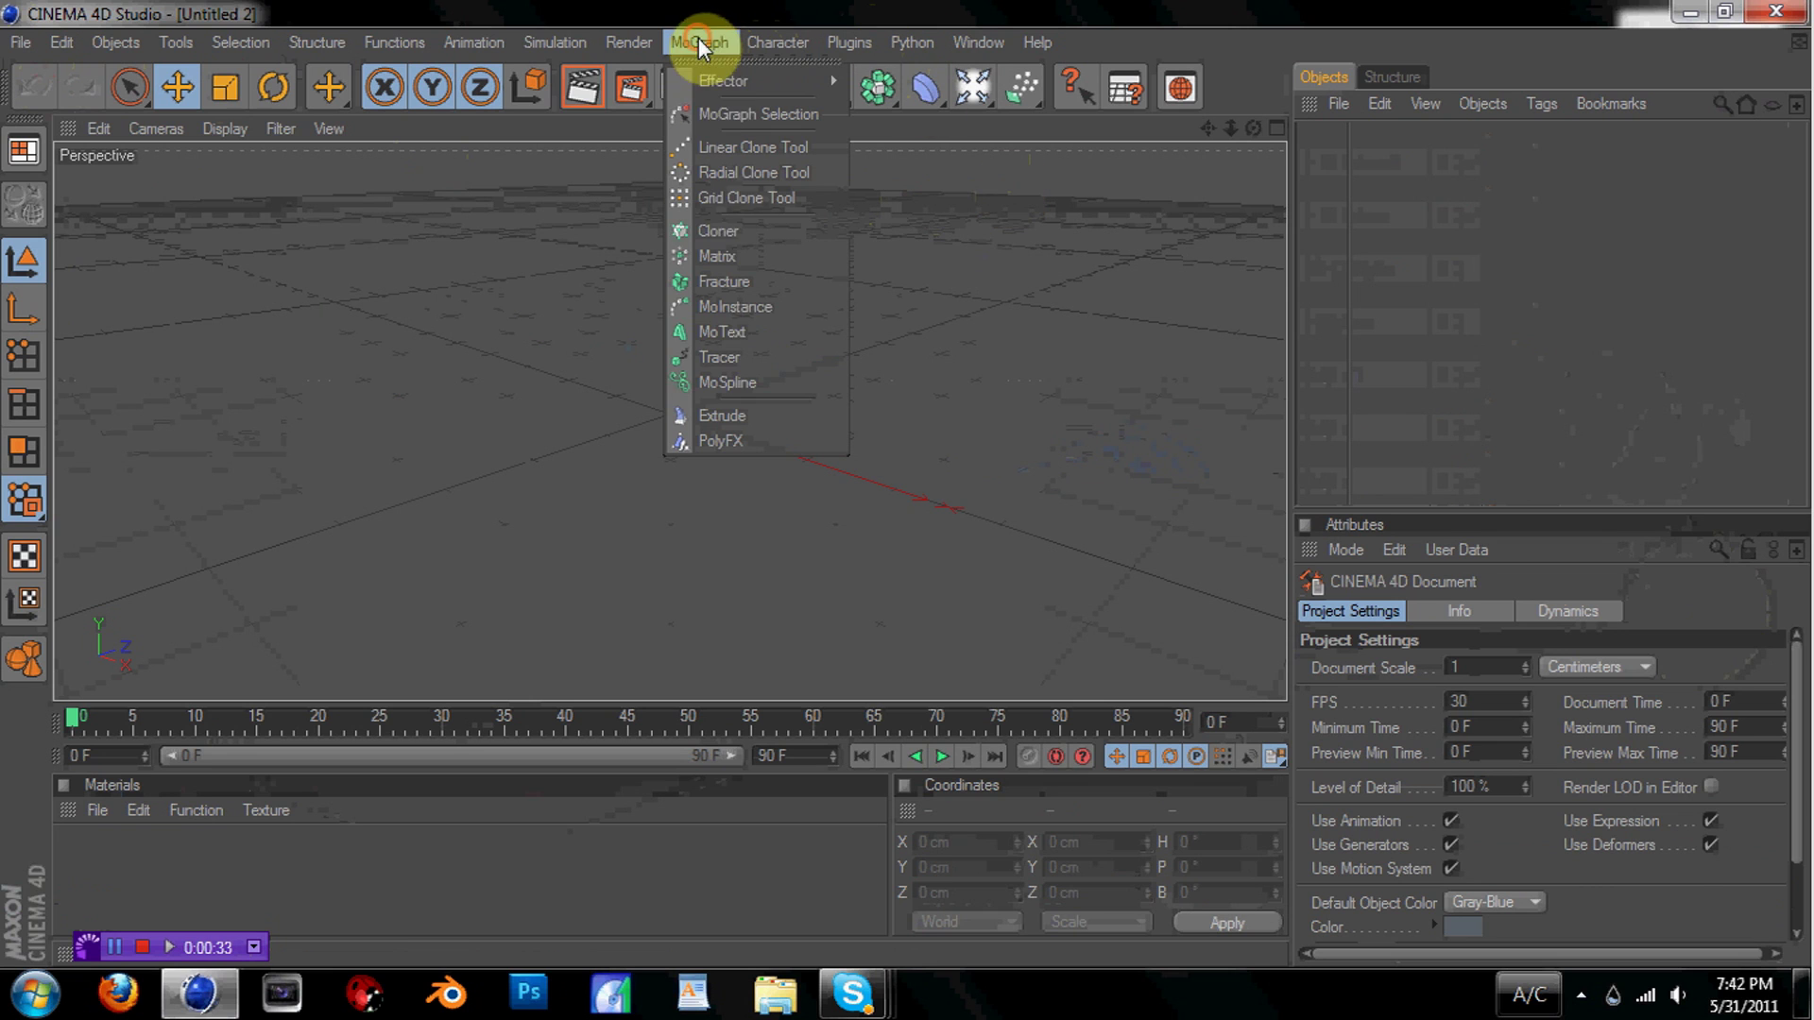
pyautogui.click(768, 329)
pyautogui.moveTo(1254, 128)
pyautogui.mouseDown()
pyautogui.moveTo(1289, 97)
pyautogui.moveTo(1254, 132)
pyautogui.mouseUp()
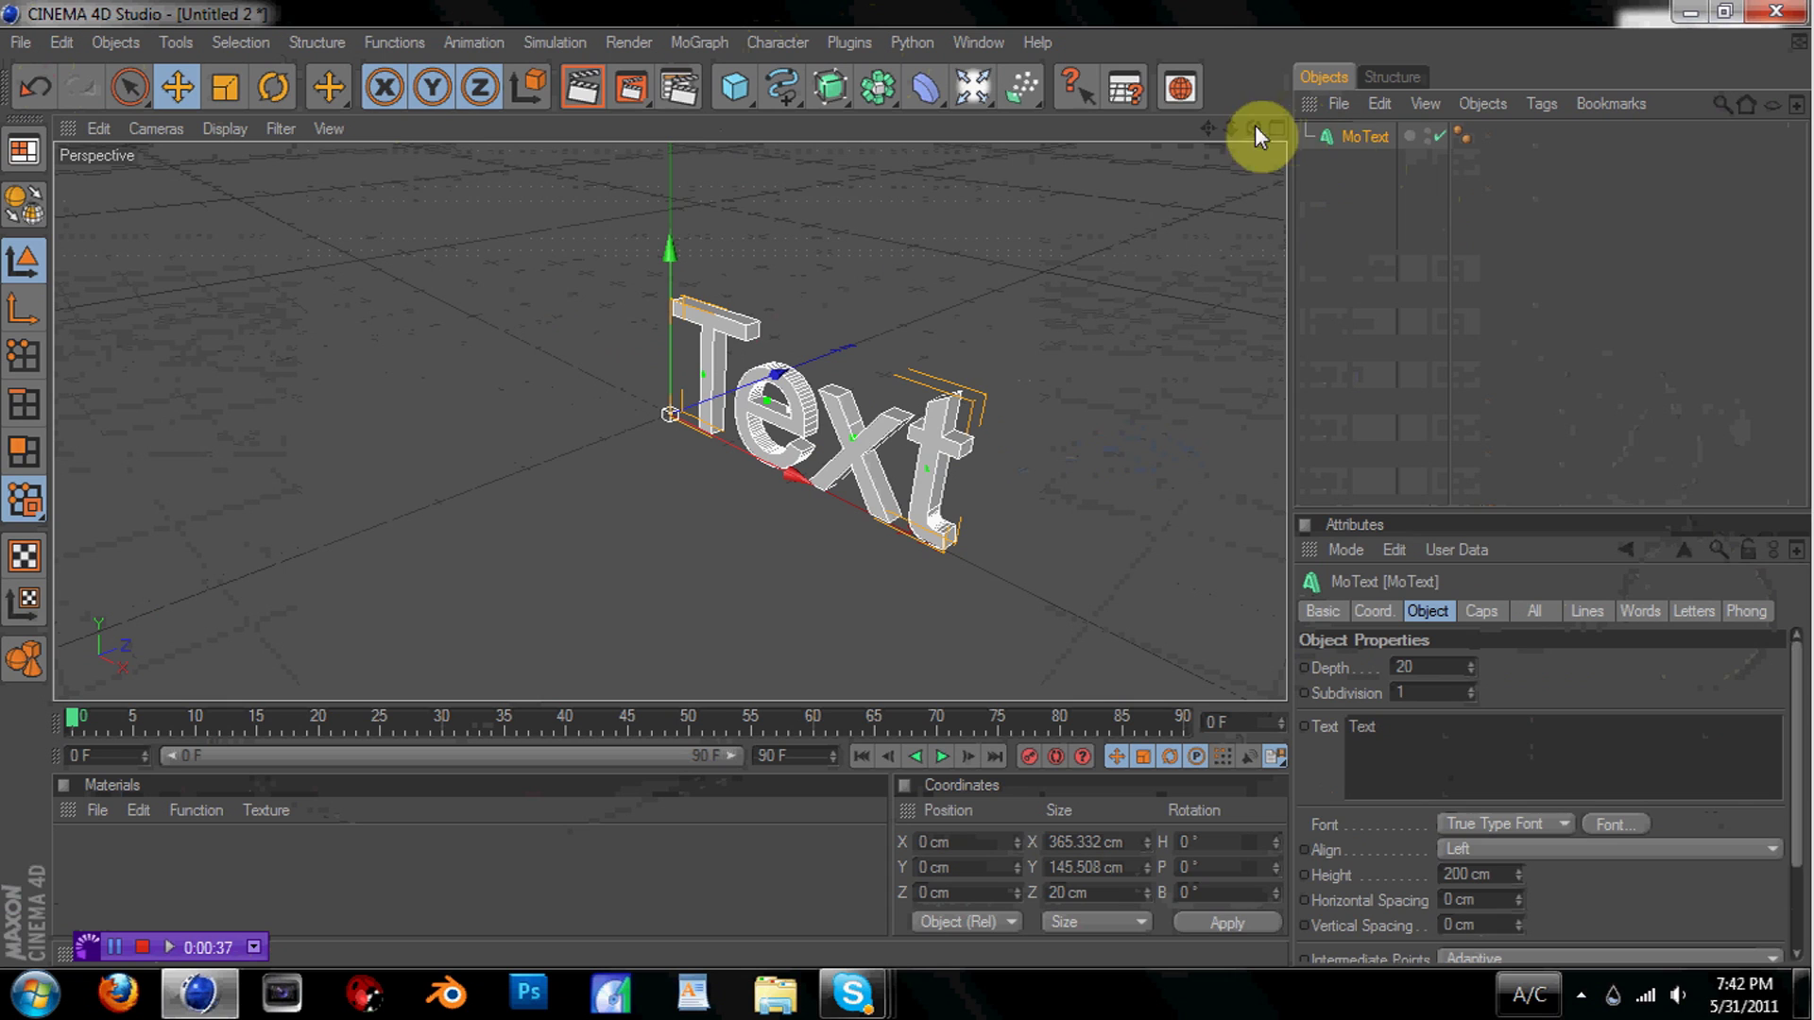
pyautogui.click(1539, 848)
pyautogui.click(1532, 902)
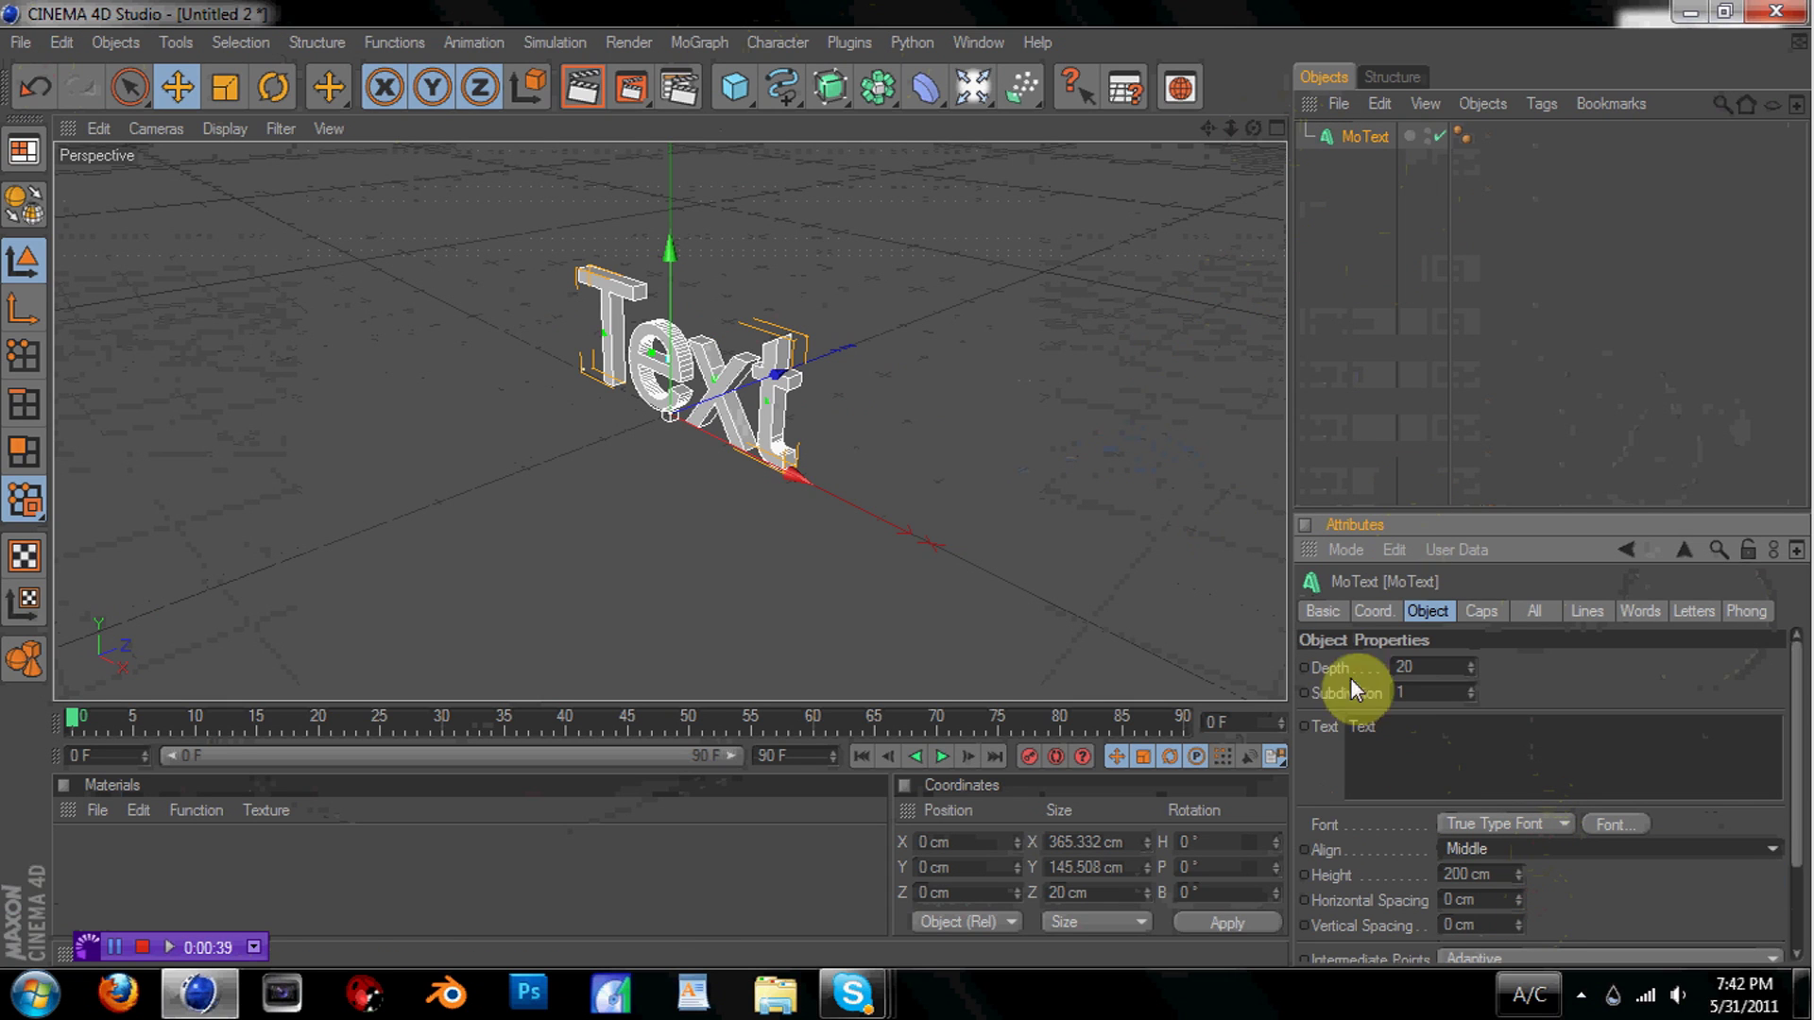
# Change the MoText object's text to the single letter F
pyautogui.doubleClick(1379, 732)
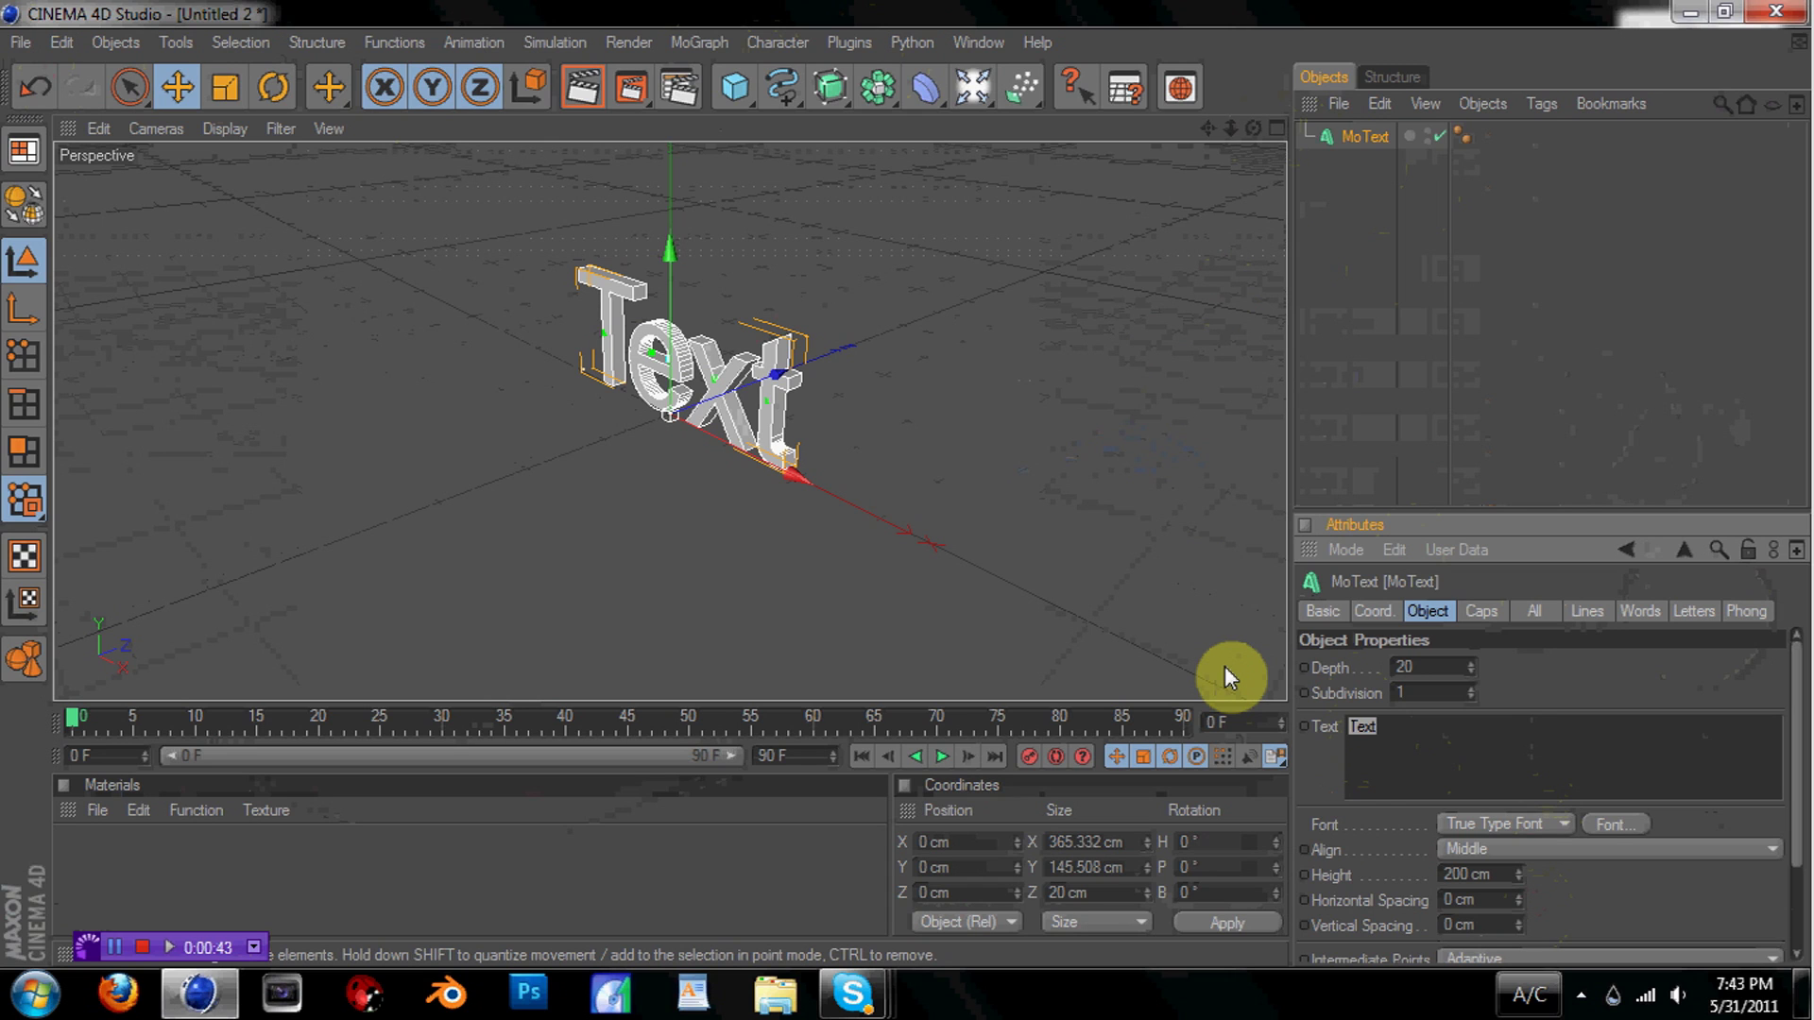
pyautogui.write('F')
pyautogui.click(1555, 677)
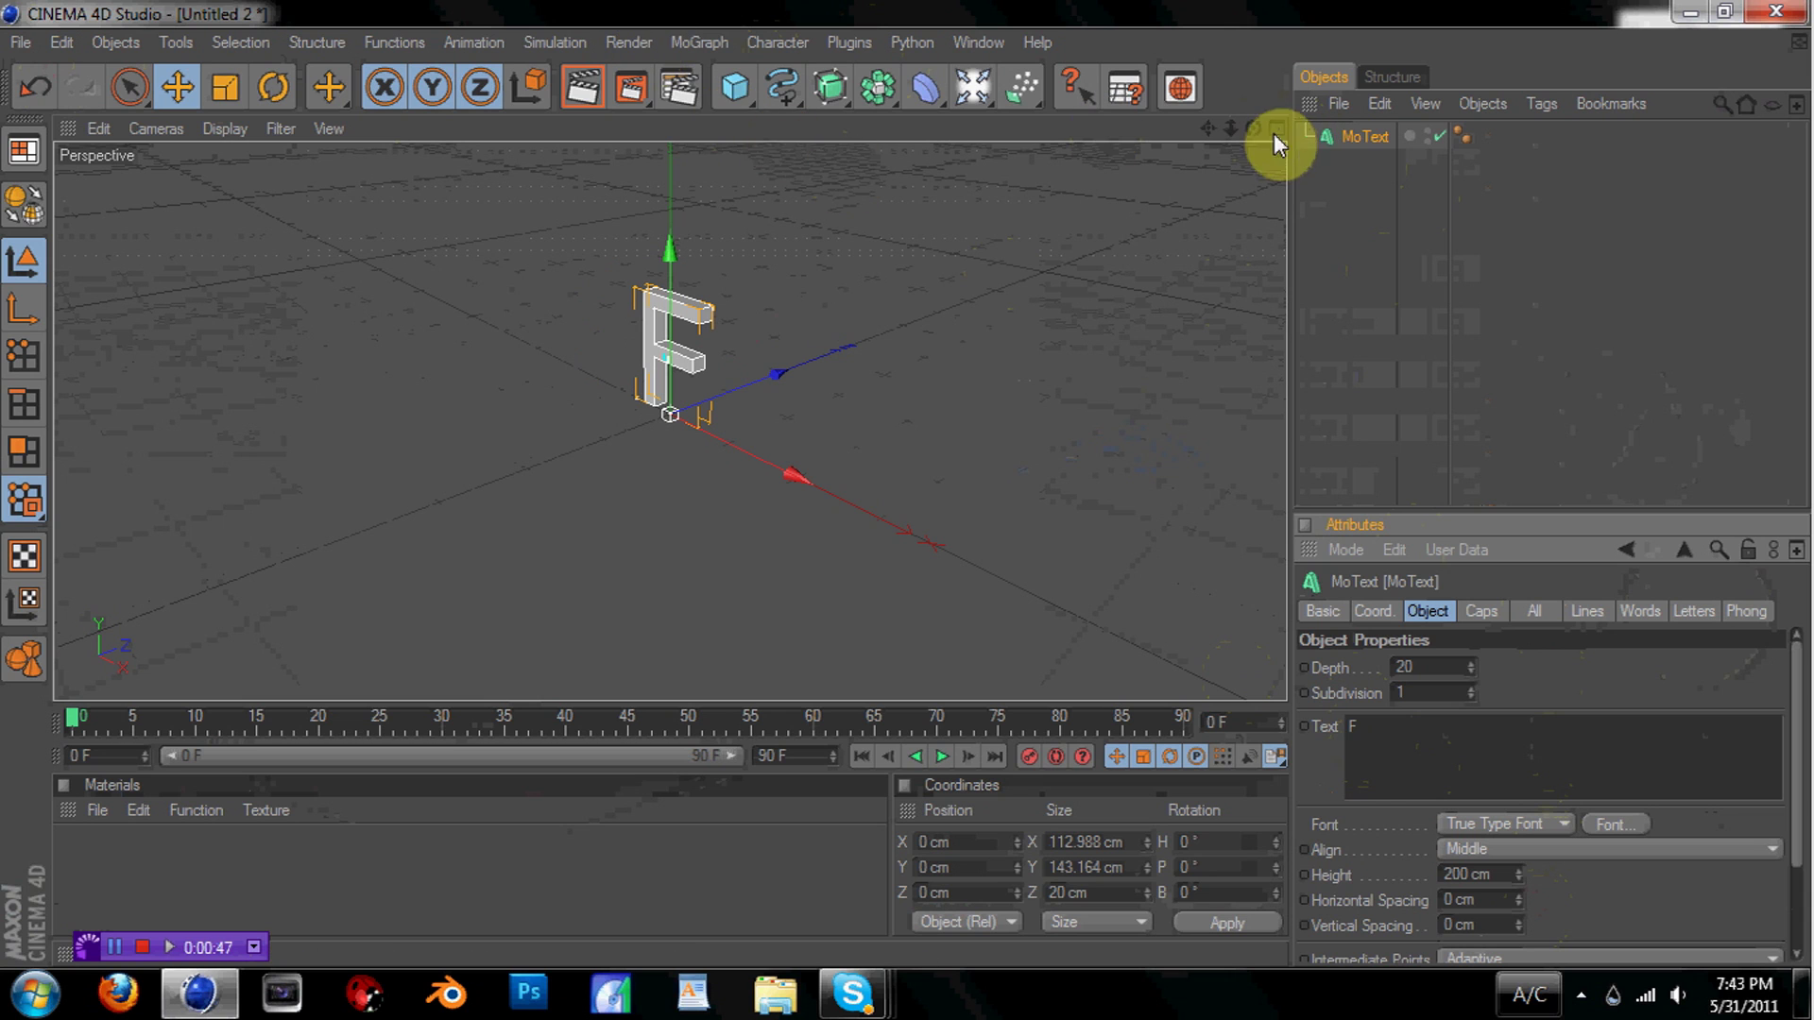
pyautogui.moveTo(1253, 129); pyautogui.dragTo(1274, 276)
# Set the letter's font to Pricedown
pyautogui.click(1612, 822)
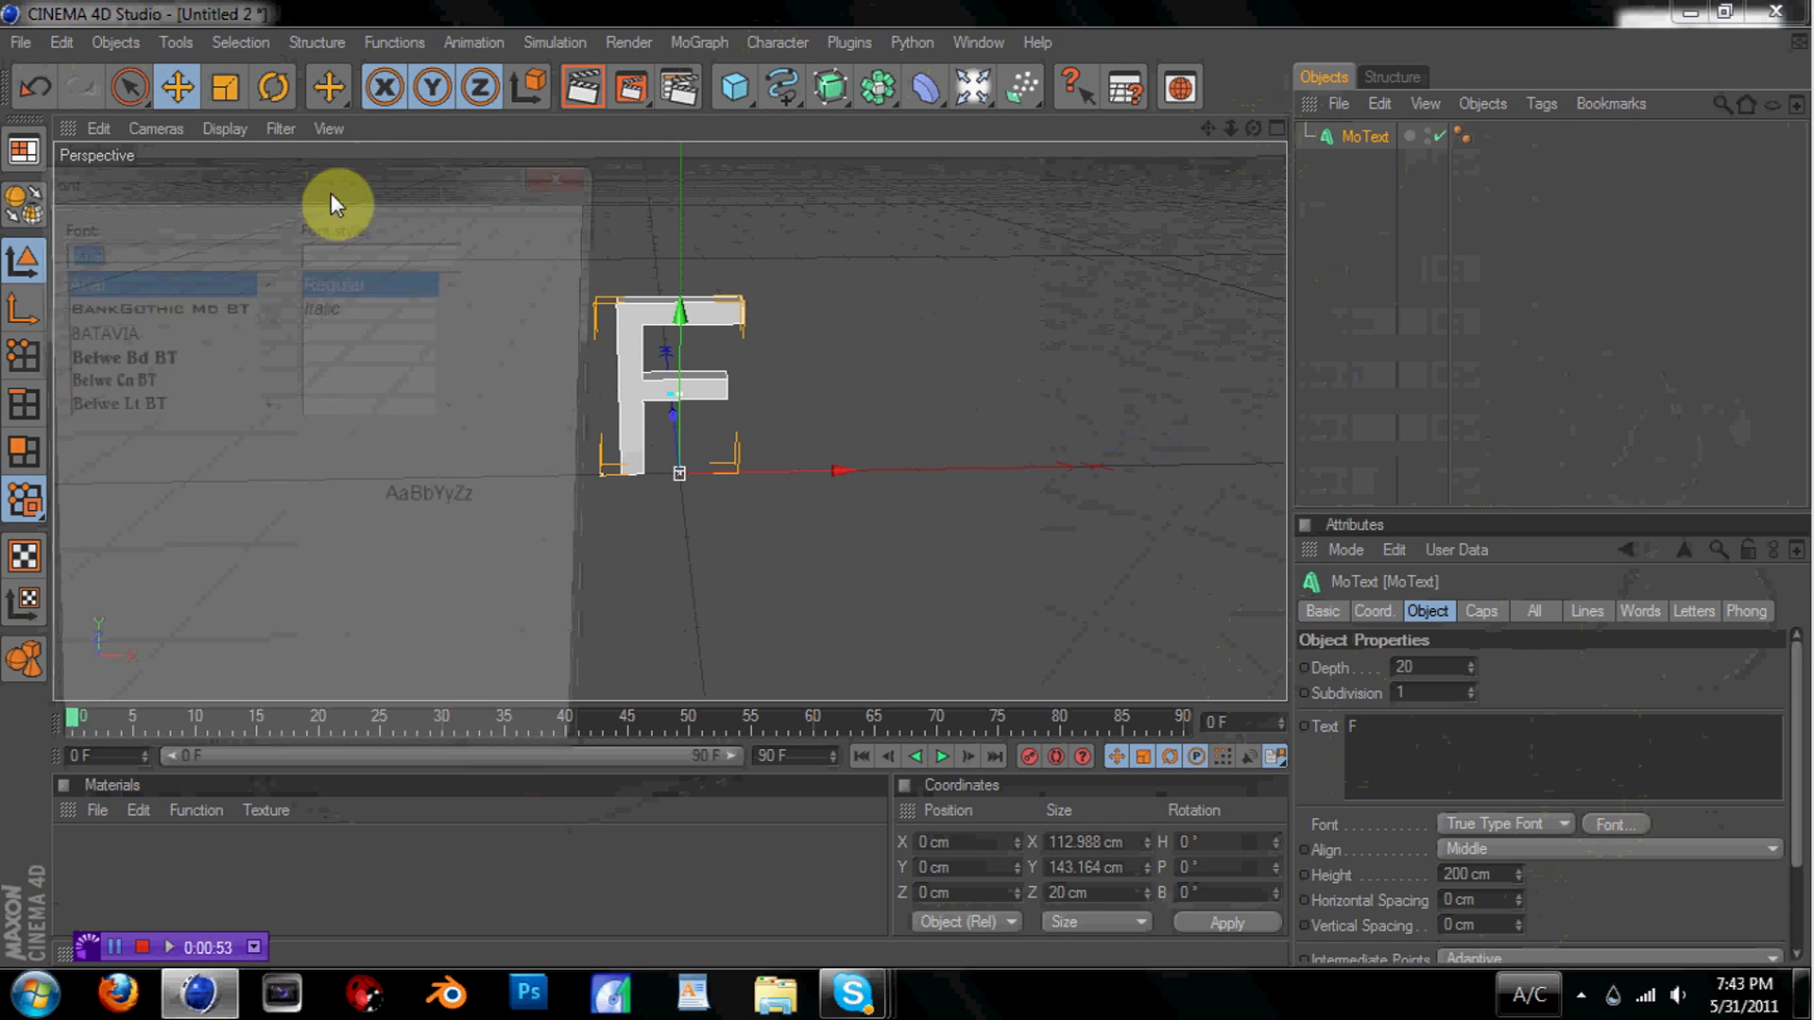
pyautogui.moveTo(265, 333); pyautogui.dragTo(265, 374)
pyautogui.click(265, 282)
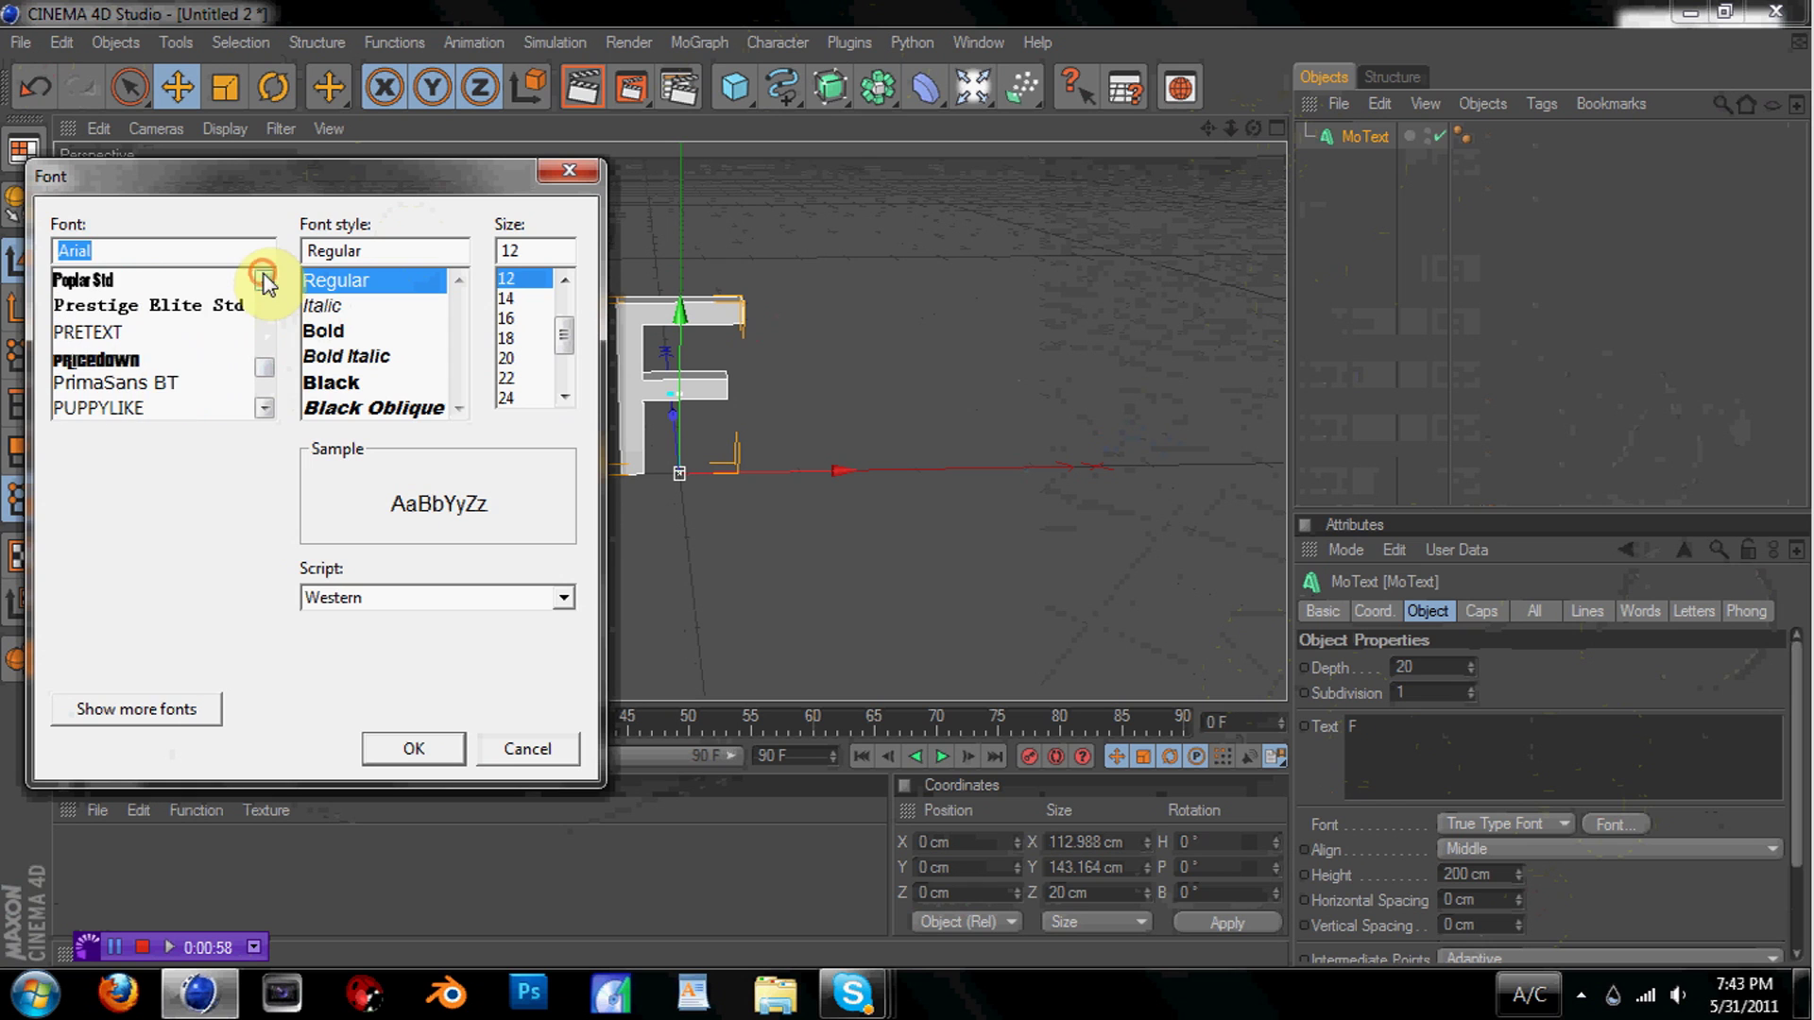
pyautogui.click(113, 360)
pyautogui.click(408, 748)
# Increase the MoText letter's depth to 47
pyautogui.moveTo(1251, 129); pyautogui.dragTo(1167, 155)
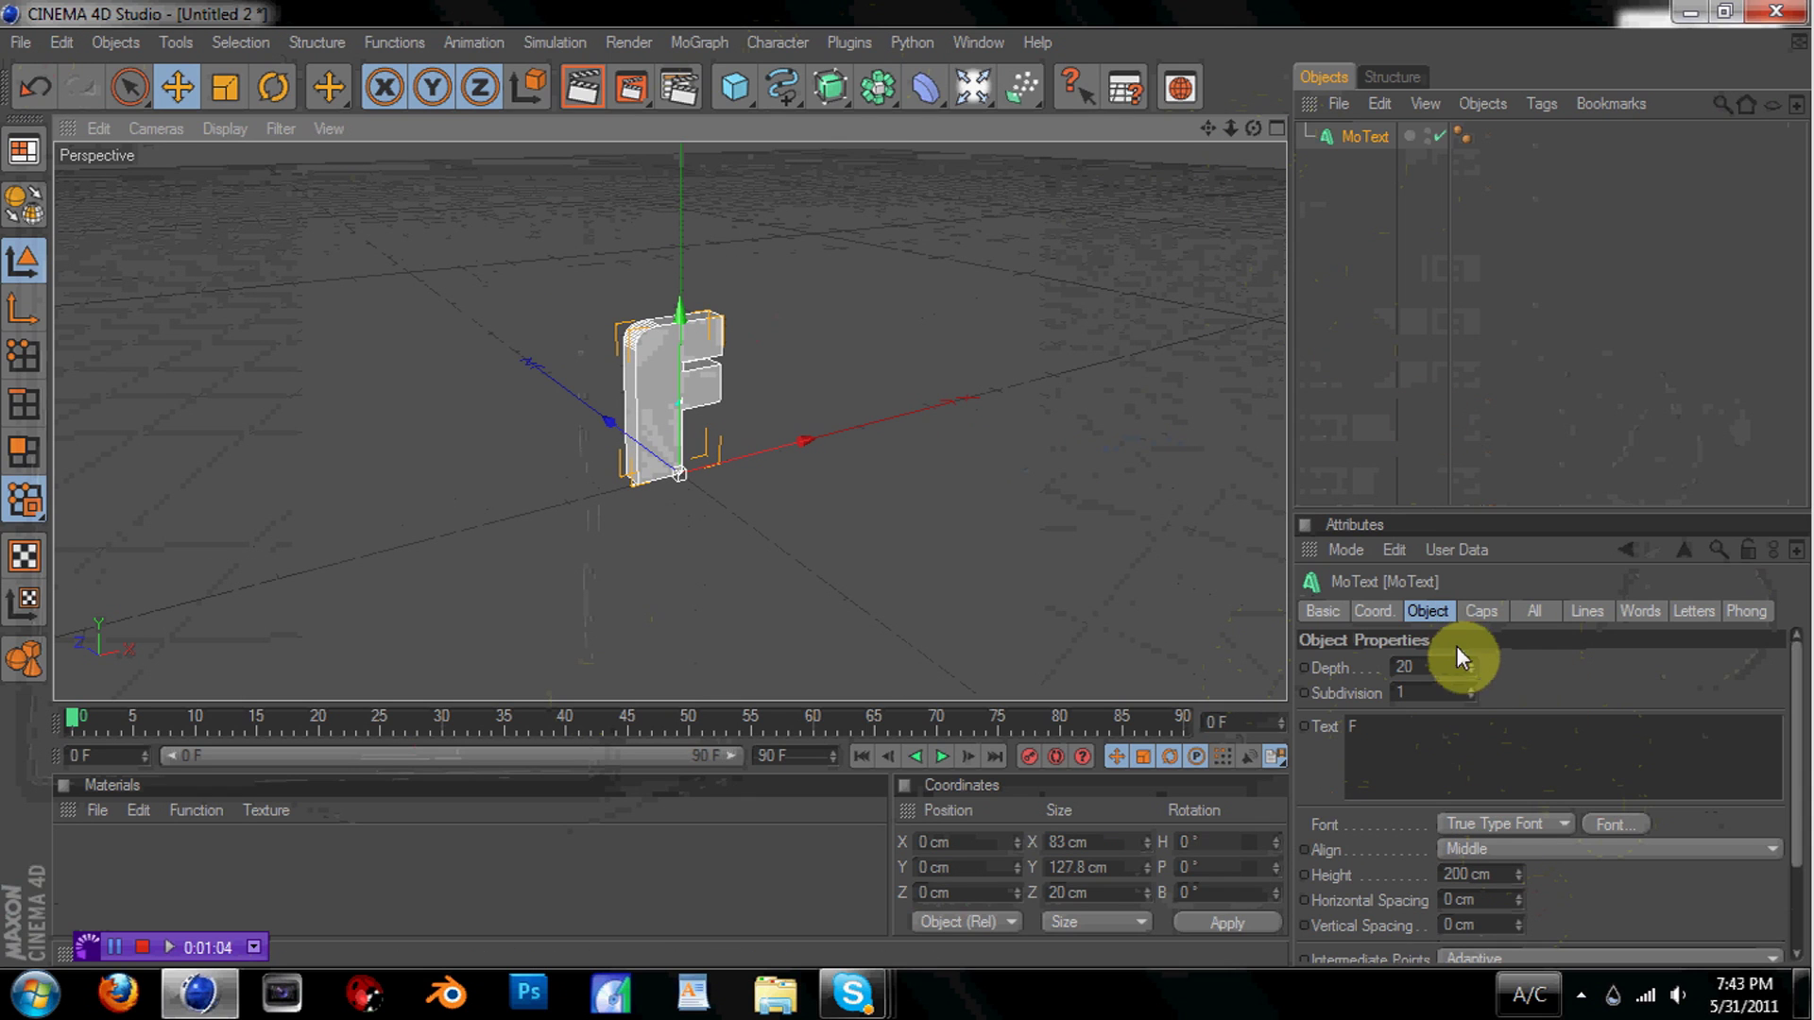
pyautogui.moveTo(1471, 666); pyautogui.dragTo(1433, 12)
pyautogui.moveTo(1466, 670); pyautogui.dragTo(1462, 396)
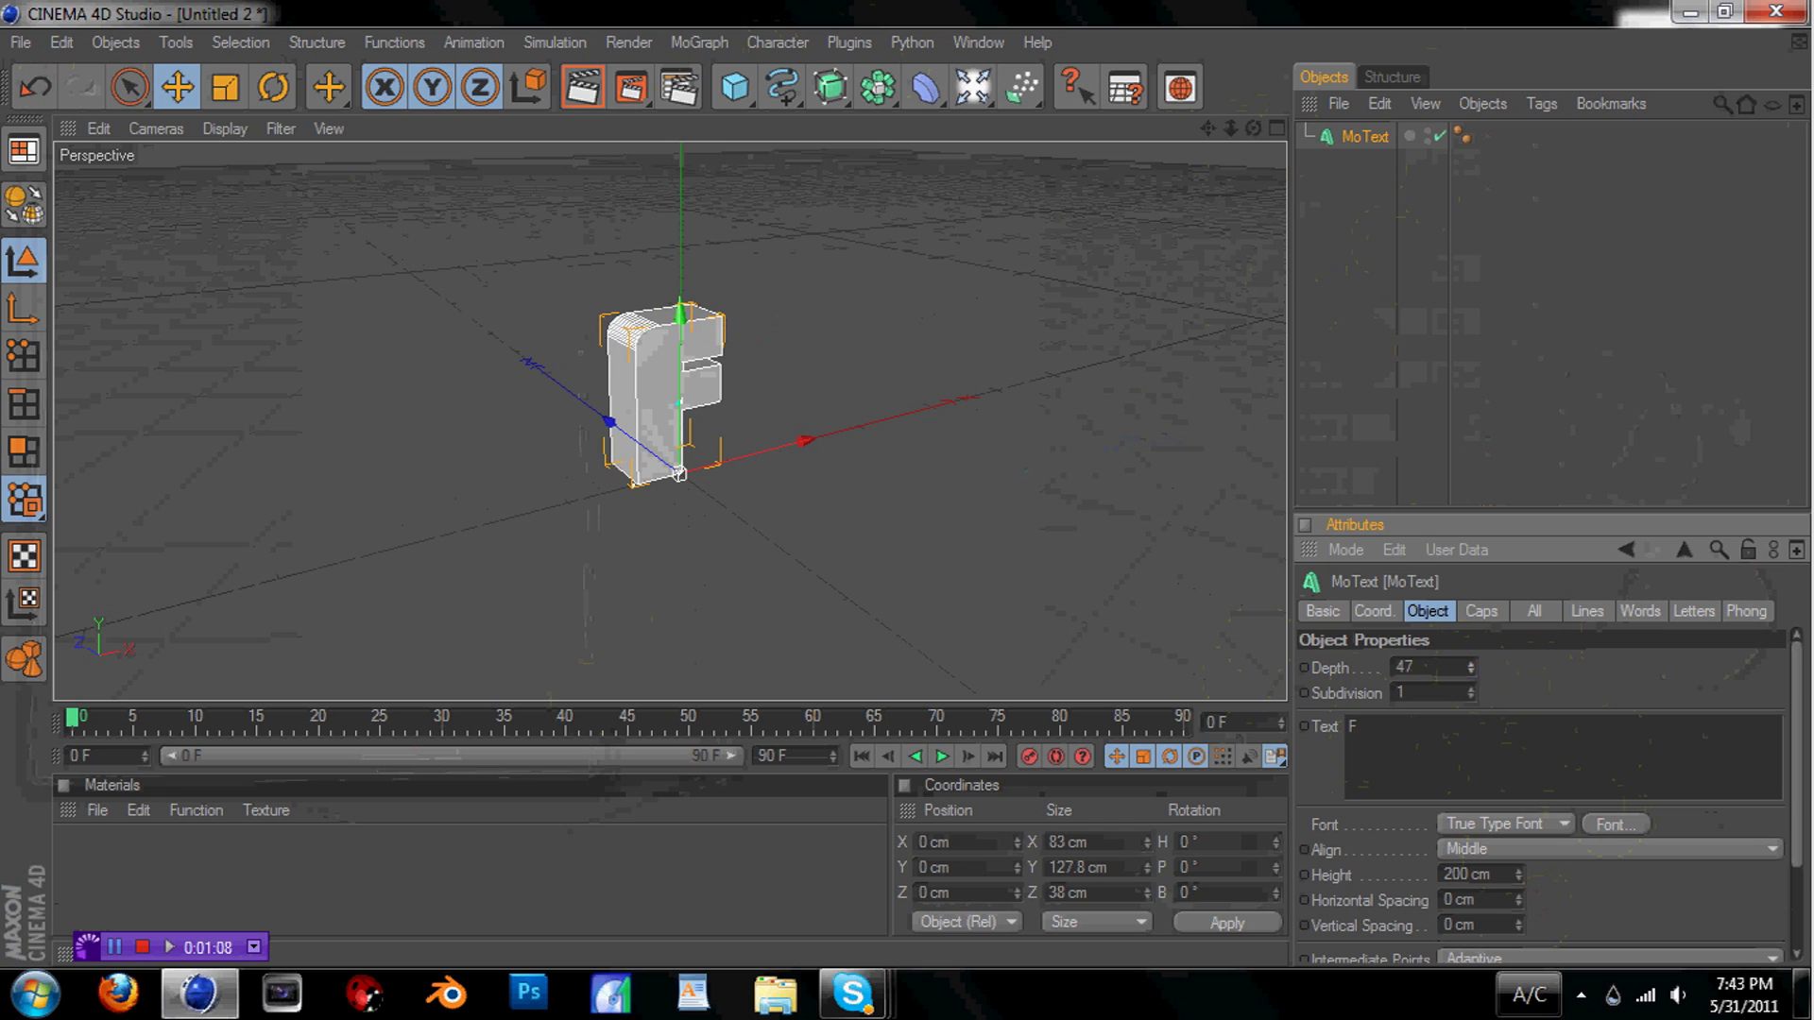
# Rename the MoText object to Original
pyautogui.moveTo(1253, 128); pyautogui.dragTo(1195, 170)
pyautogui.doubleClick(1368, 136)
pyautogui.write('Original')
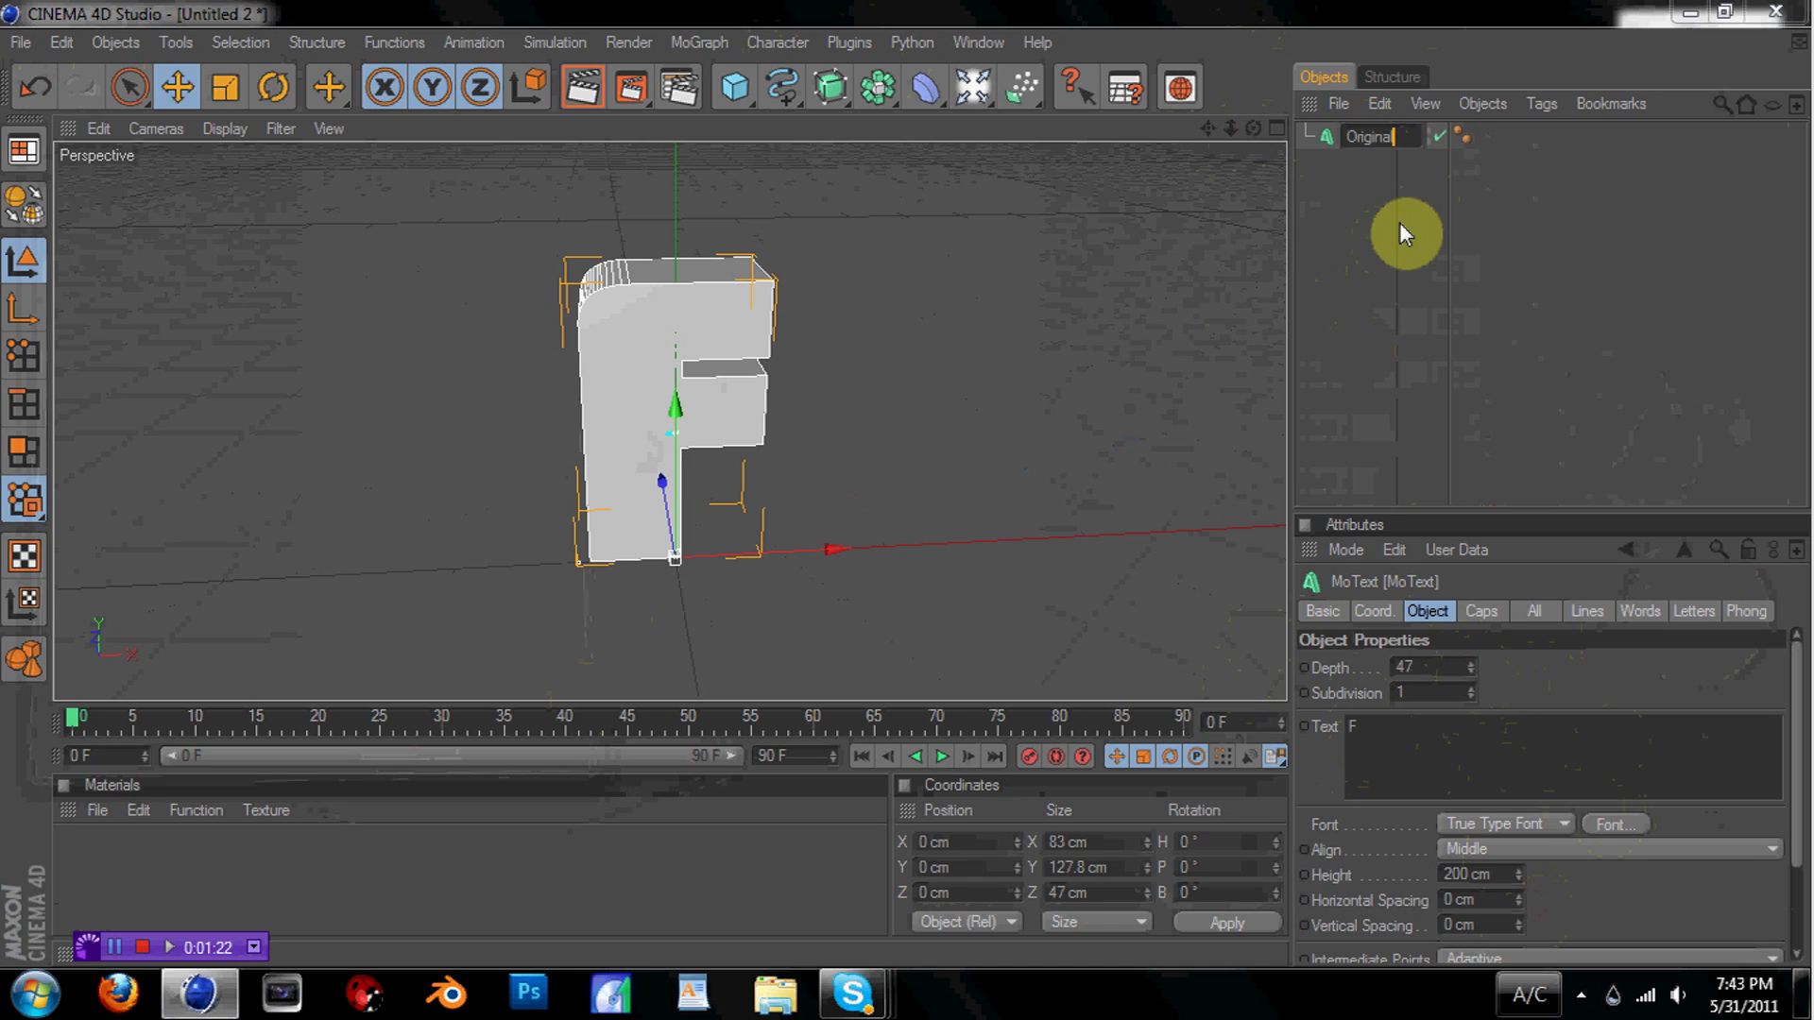
pyautogui.press('Return')
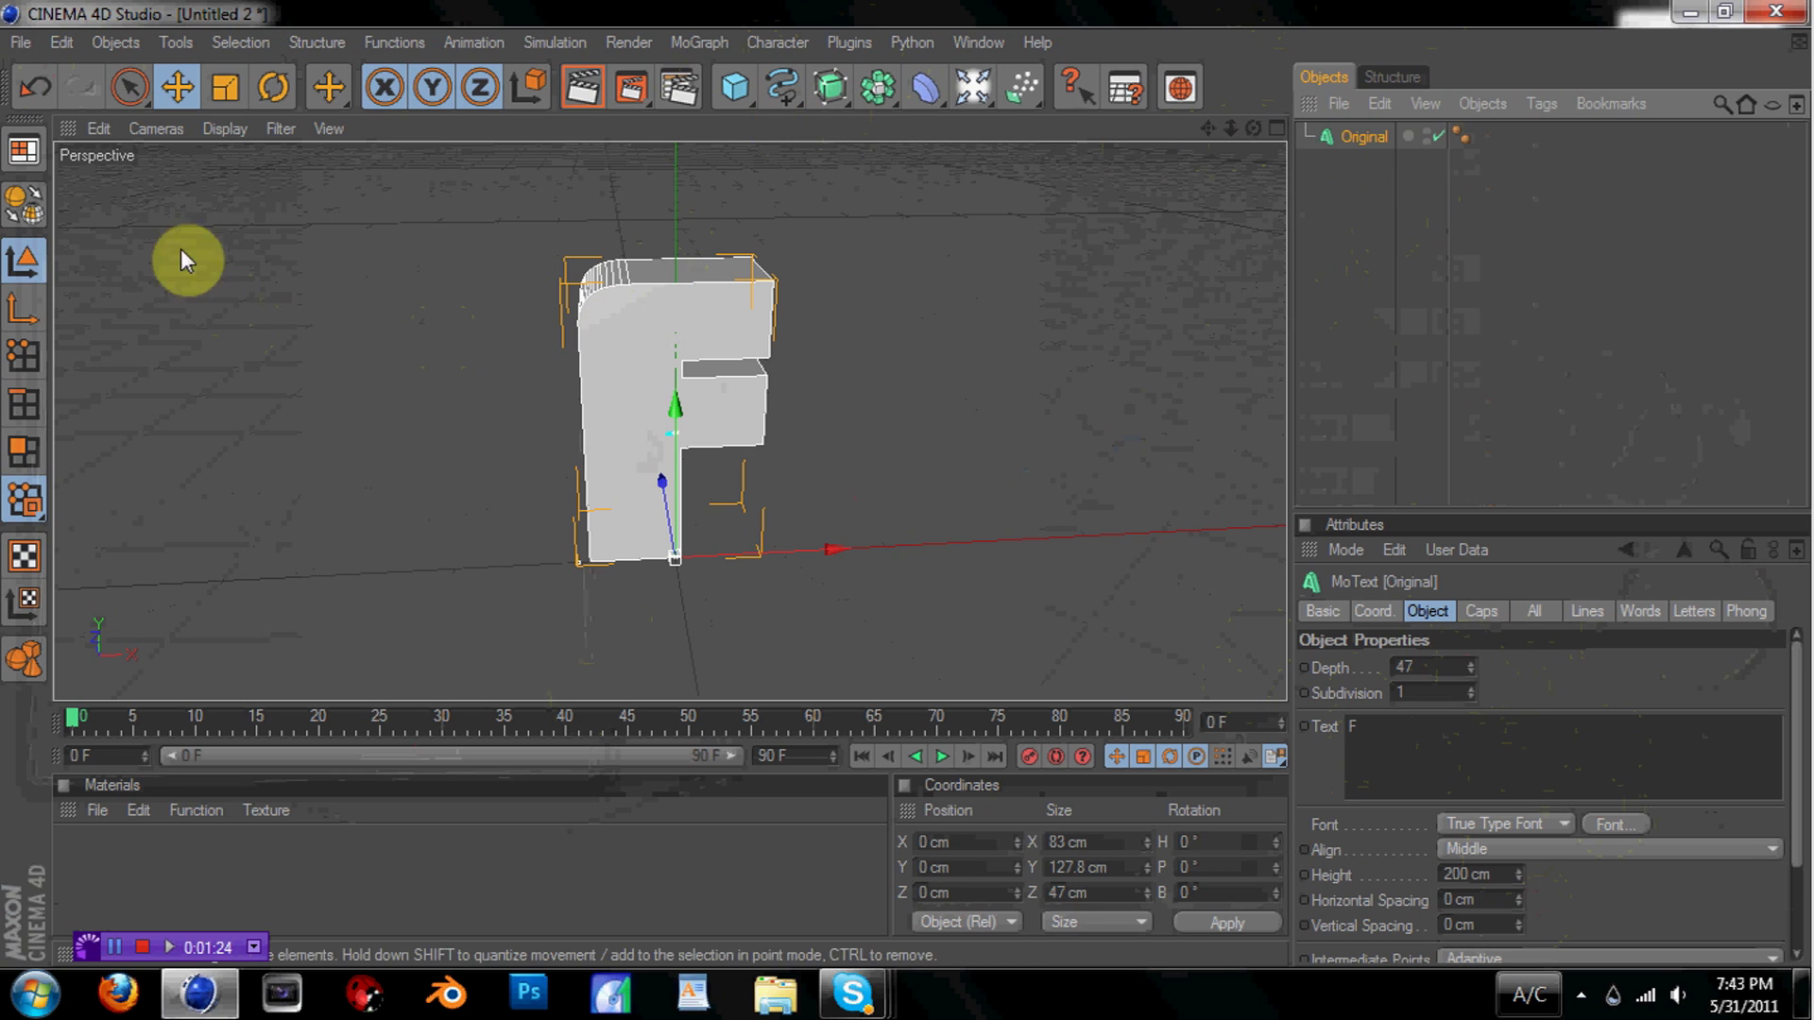
# Make the Original text object editable, along with all of its child objects
pyautogui.click(23, 200)
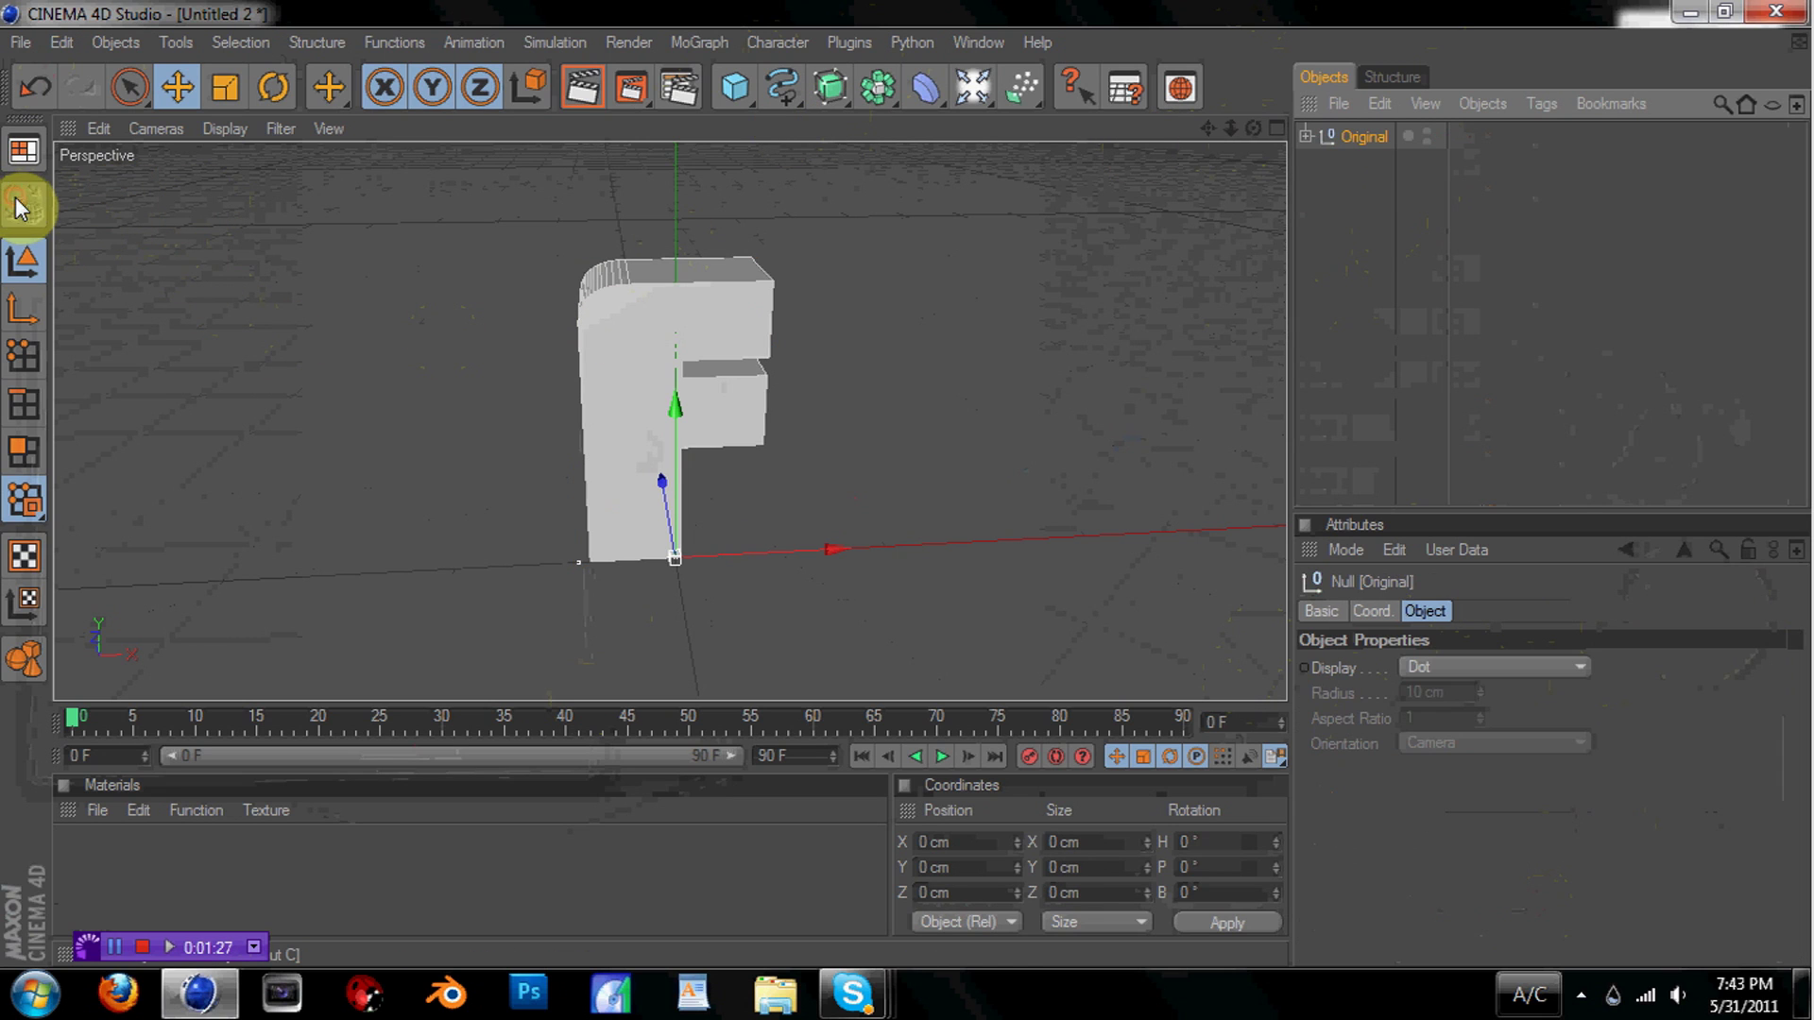
pyautogui.rightClick(1358, 134)
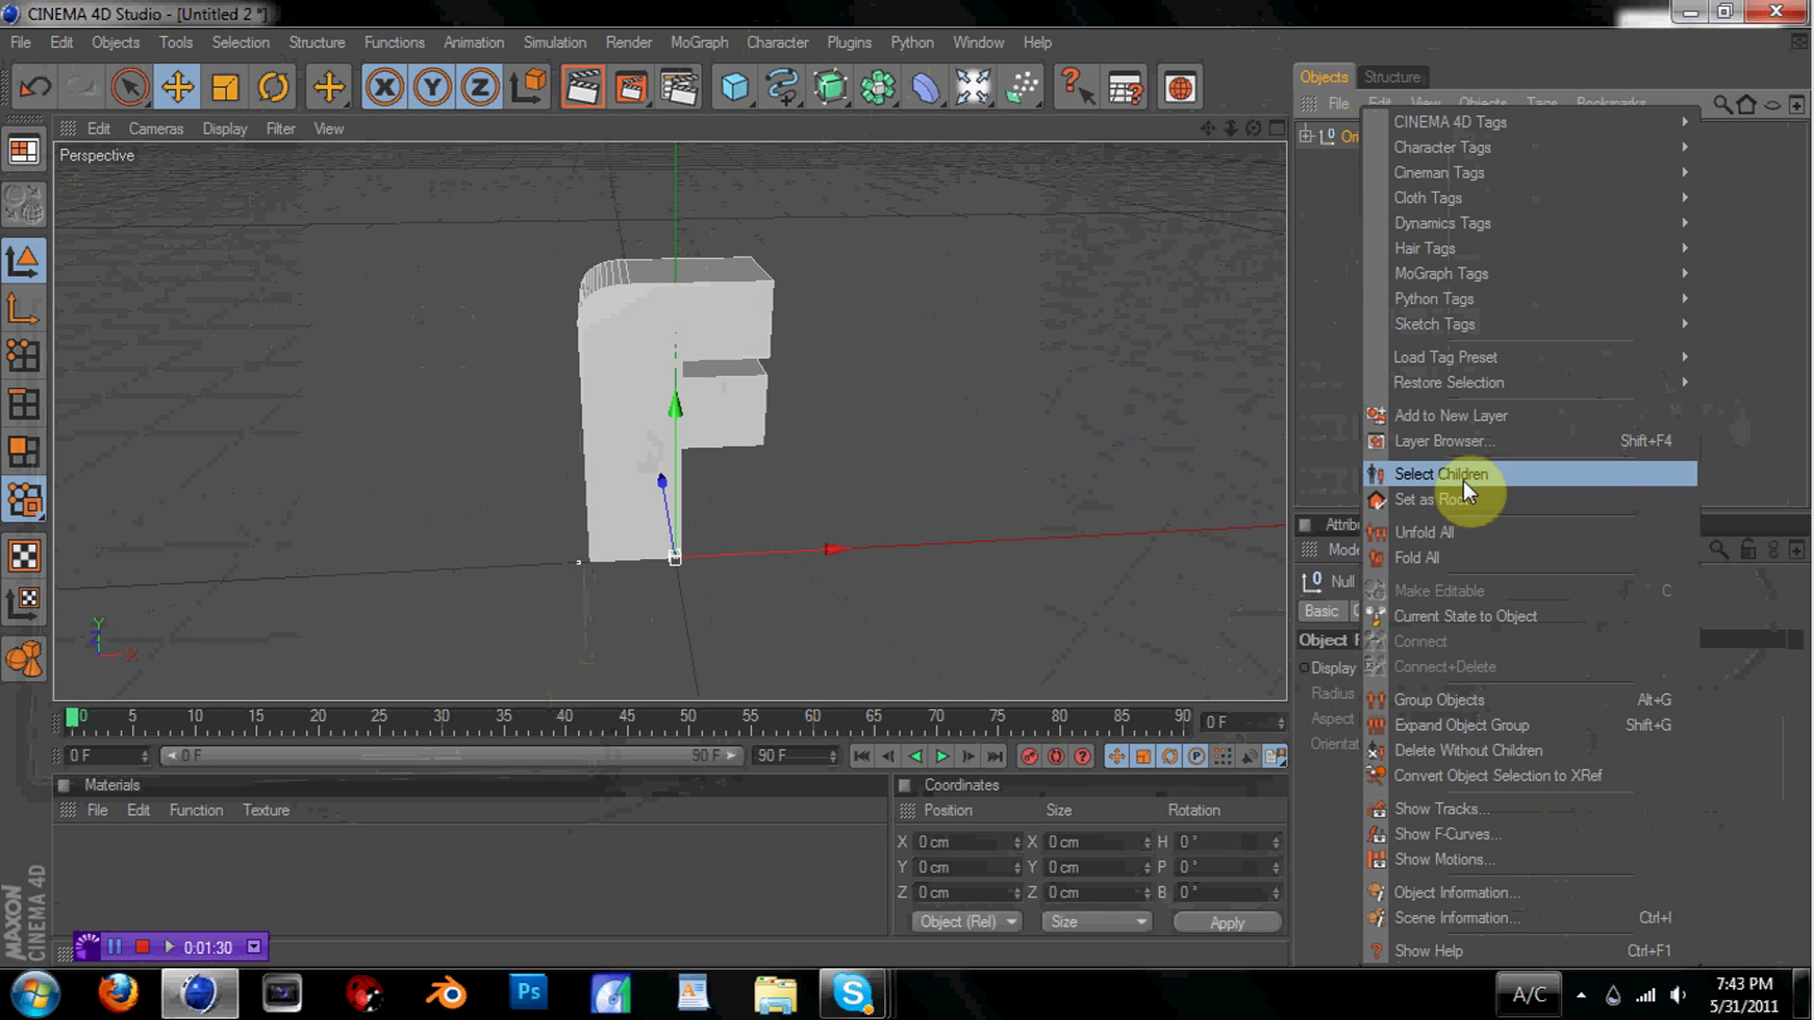
pyautogui.click(1462, 475)
pyautogui.click(42, 200)
# Select all children of Original and merge the hierarchy into one polygon object with Connect+Delete
pyautogui.rightClick(1363, 134)
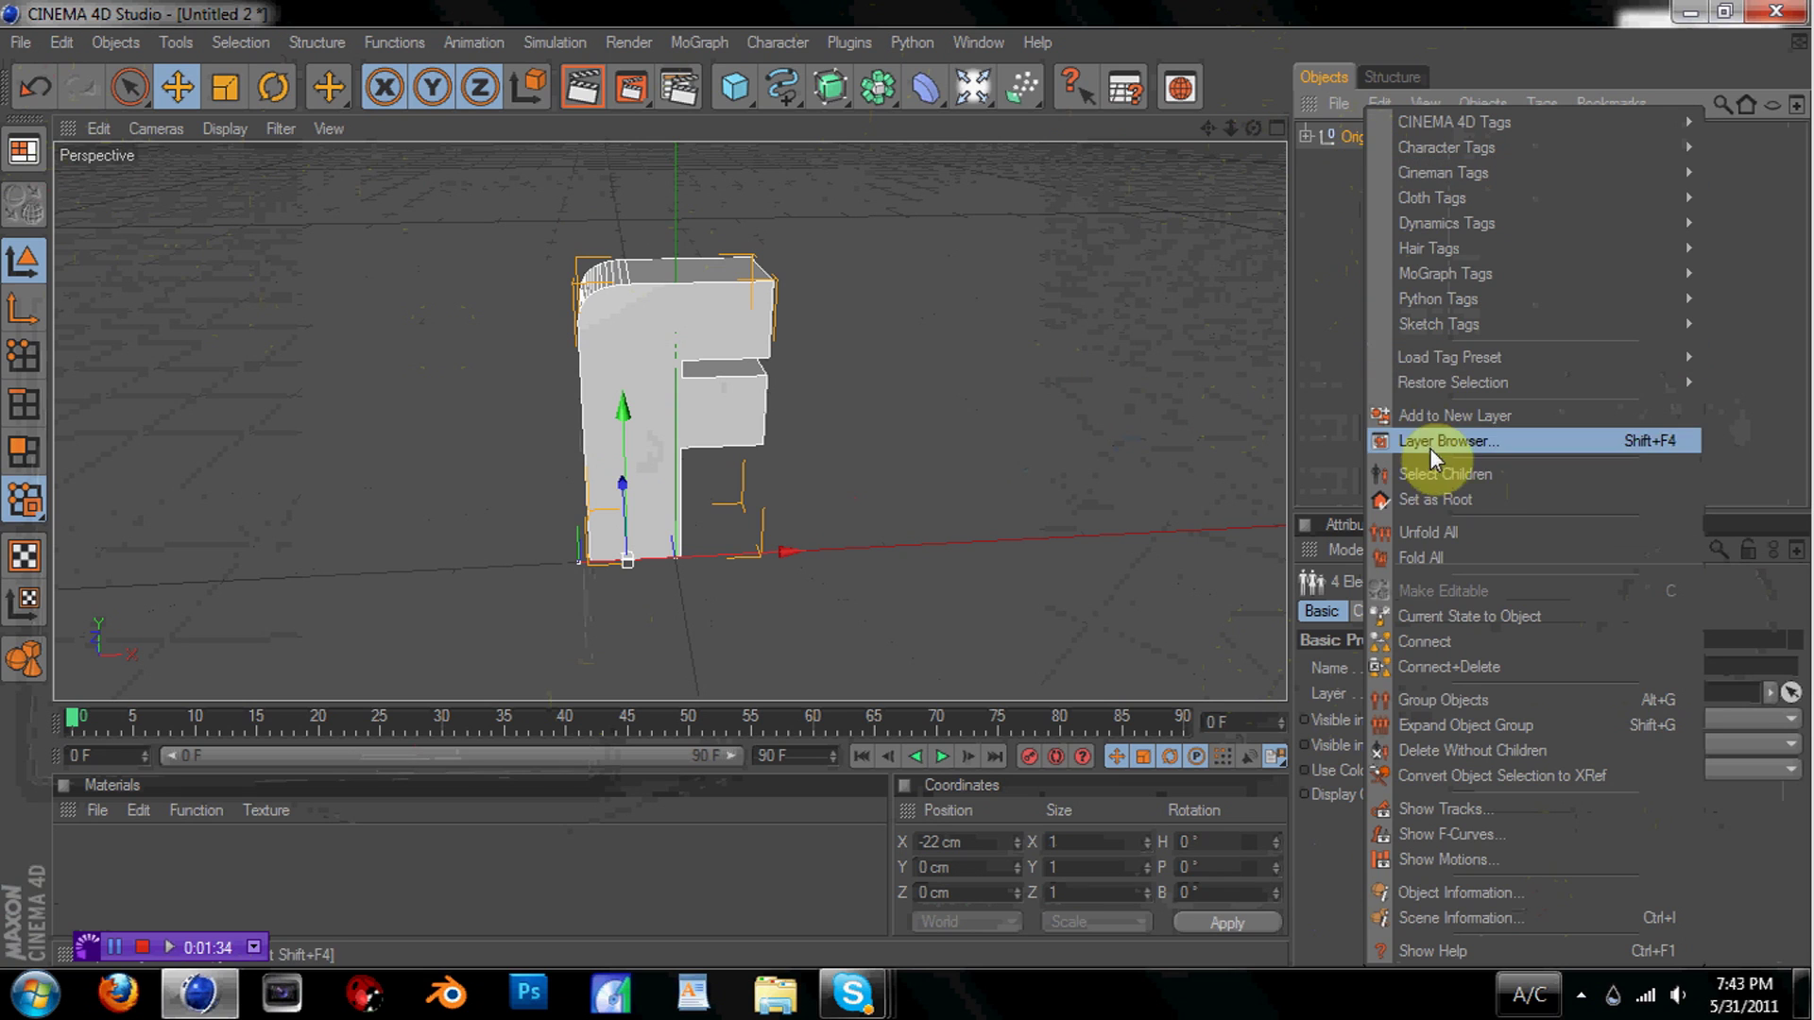
pyautogui.click(1459, 472)
pyautogui.rightClick(1362, 138)
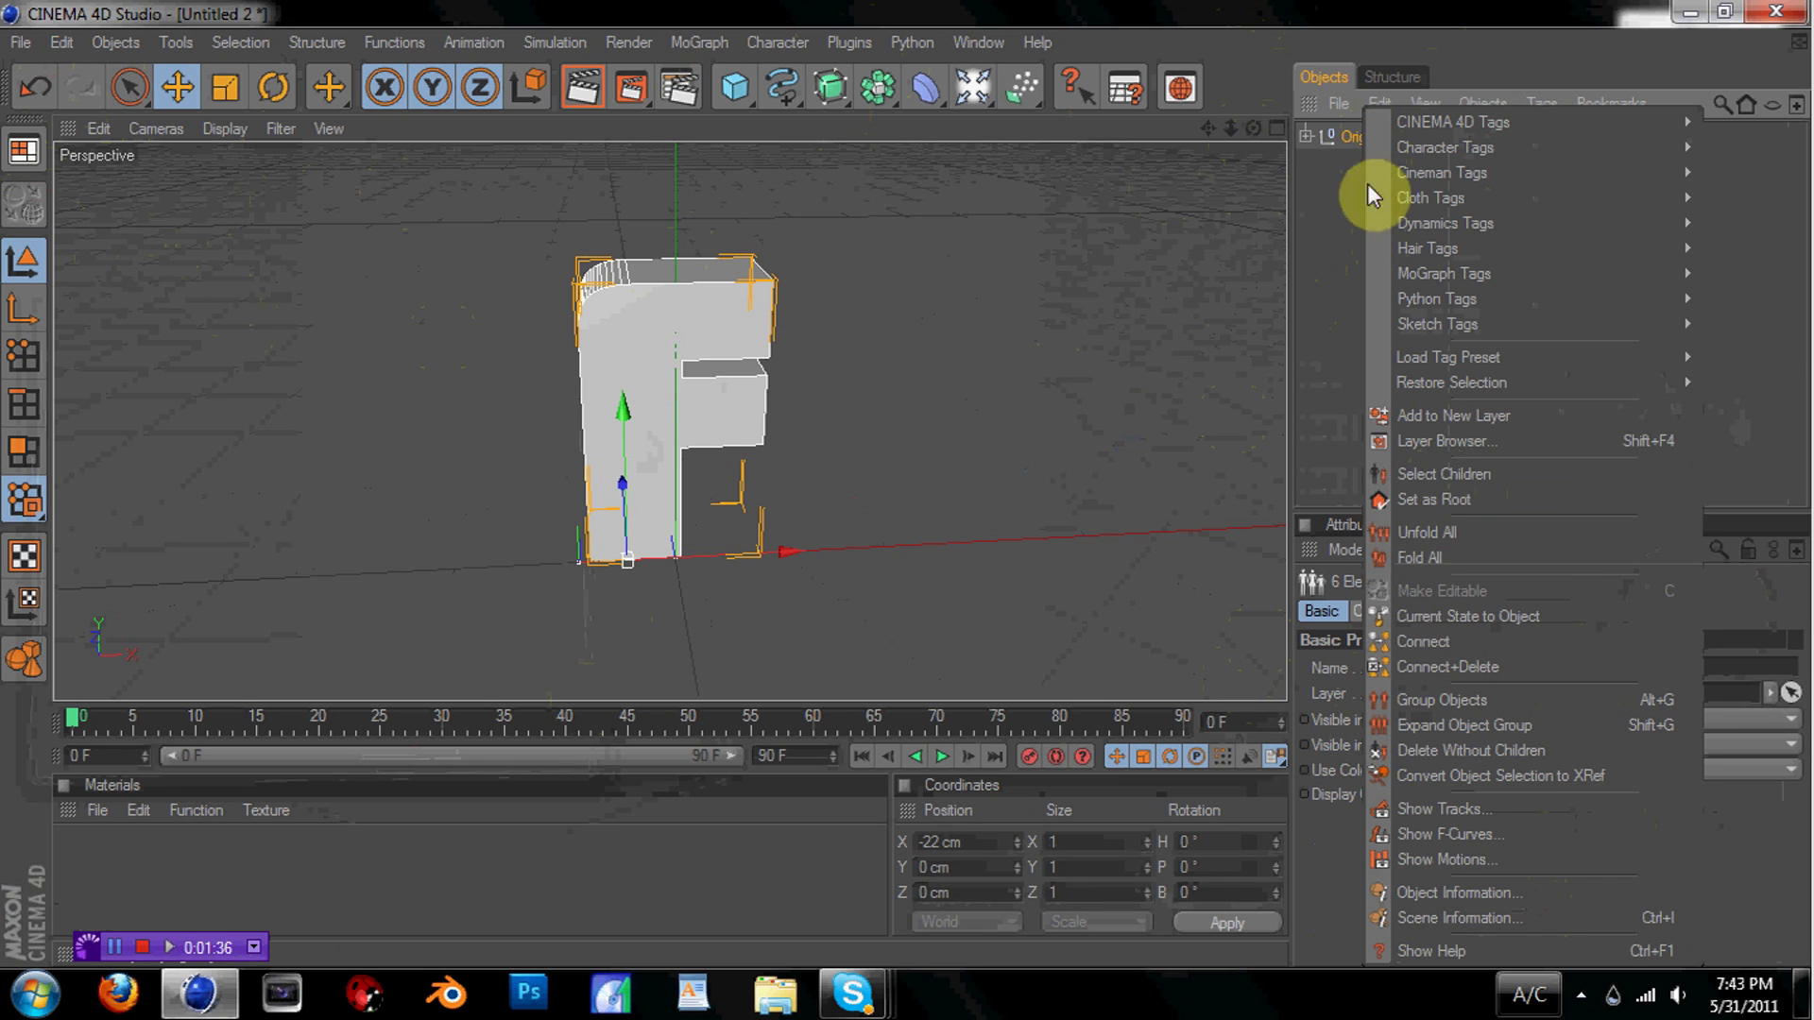
pyautogui.click(1460, 663)
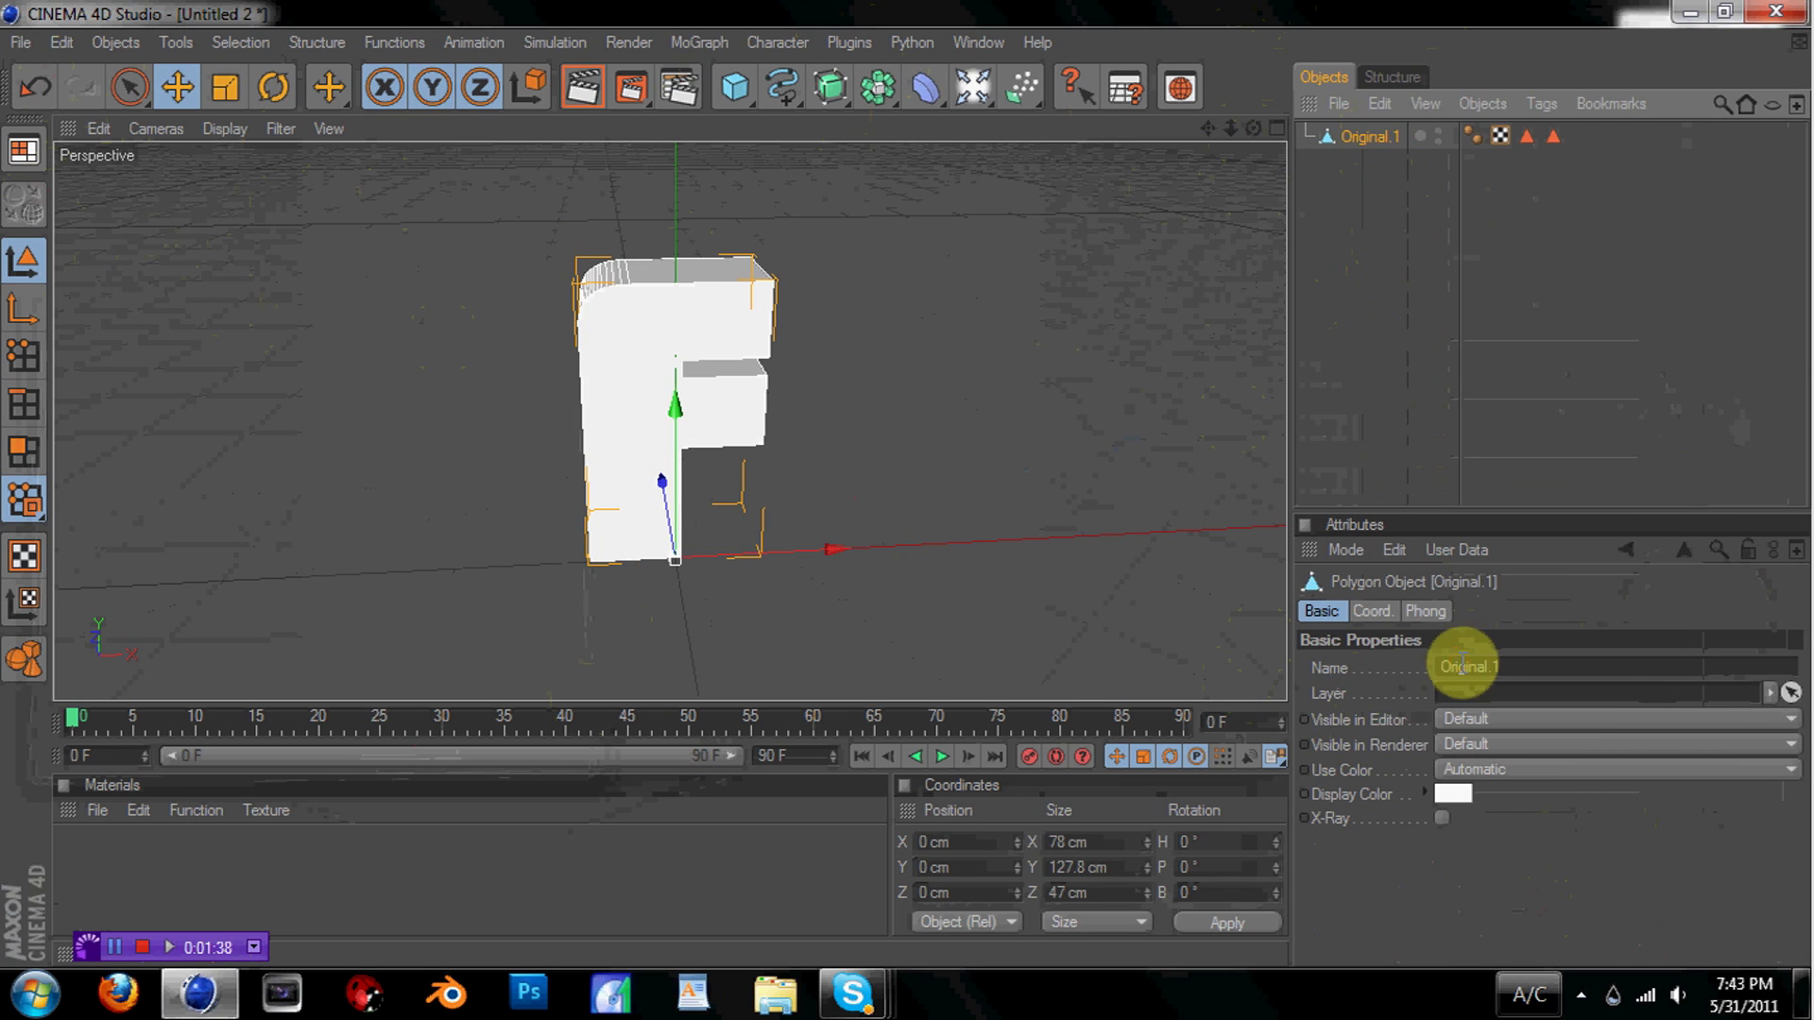
# Optimize the merged F mesh with the default polygon and point settings
pyautogui.moveTo(1254, 129)
pyautogui.mouseDown()
pyautogui.moveTo(1370, 137)
pyautogui.moveTo(1258, 126)
pyautogui.mouseUp()
pyautogui.click(393, 43)
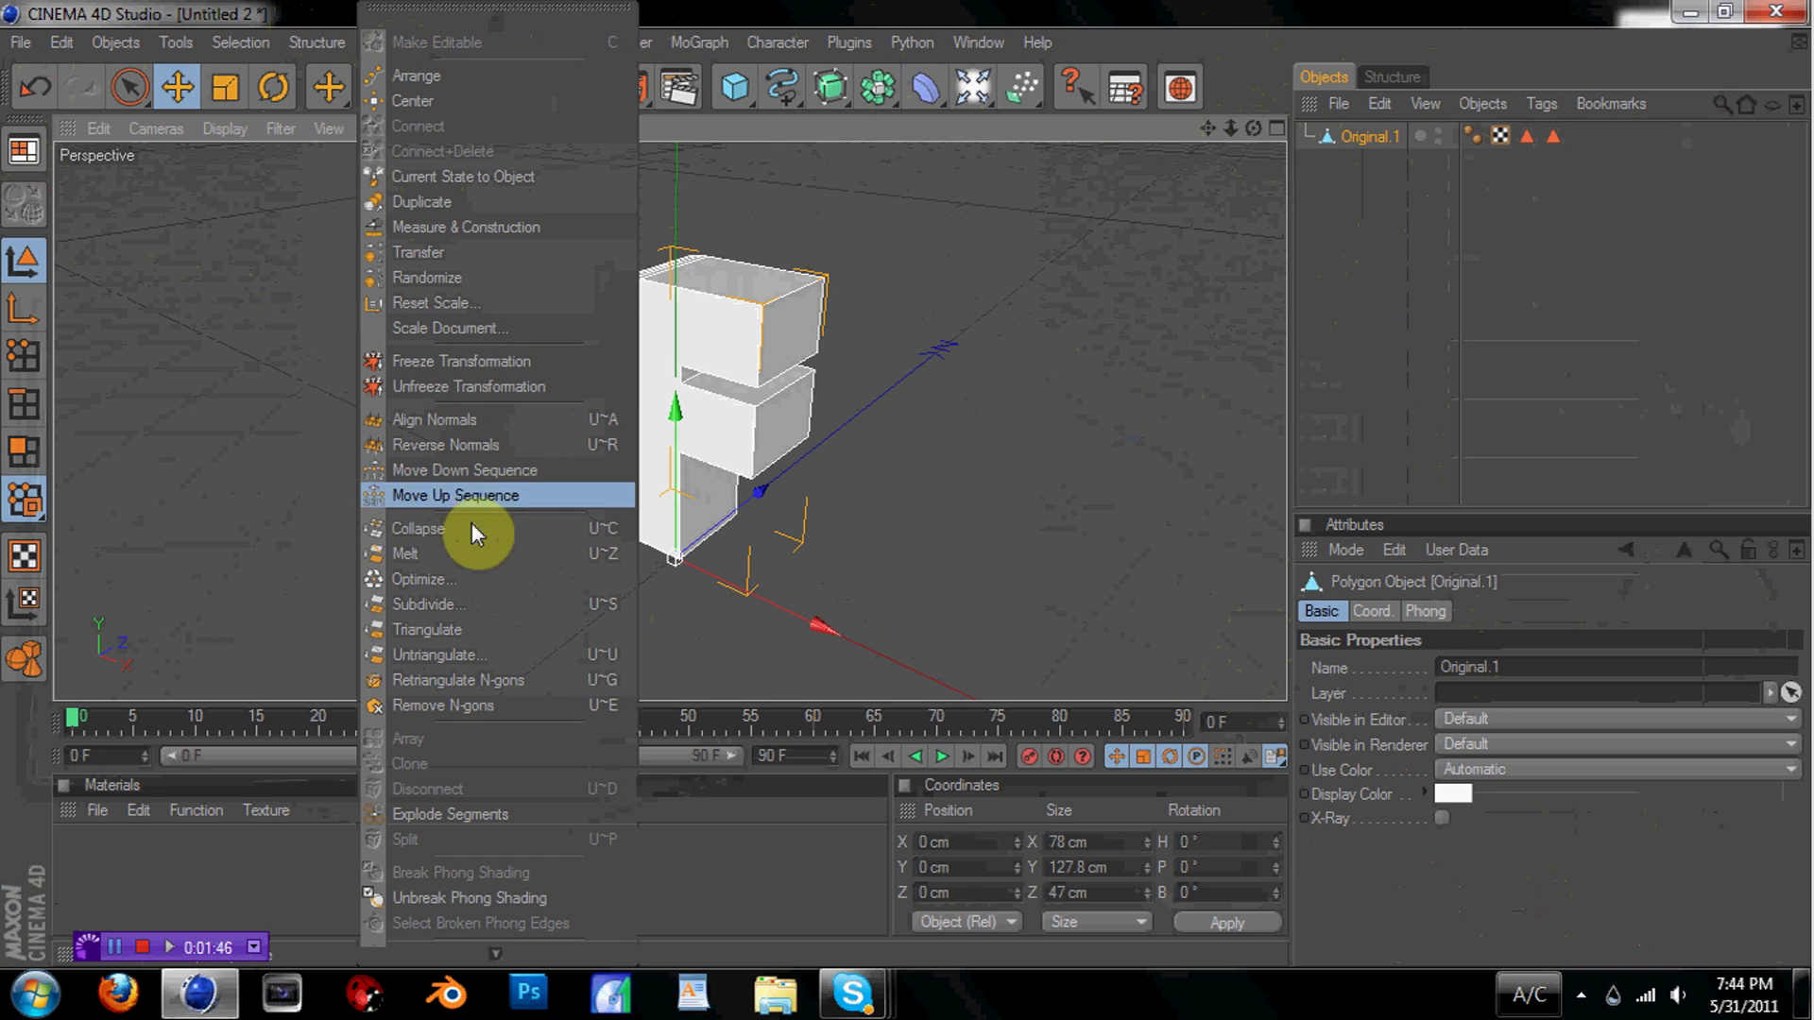
pyautogui.click(465, 584)
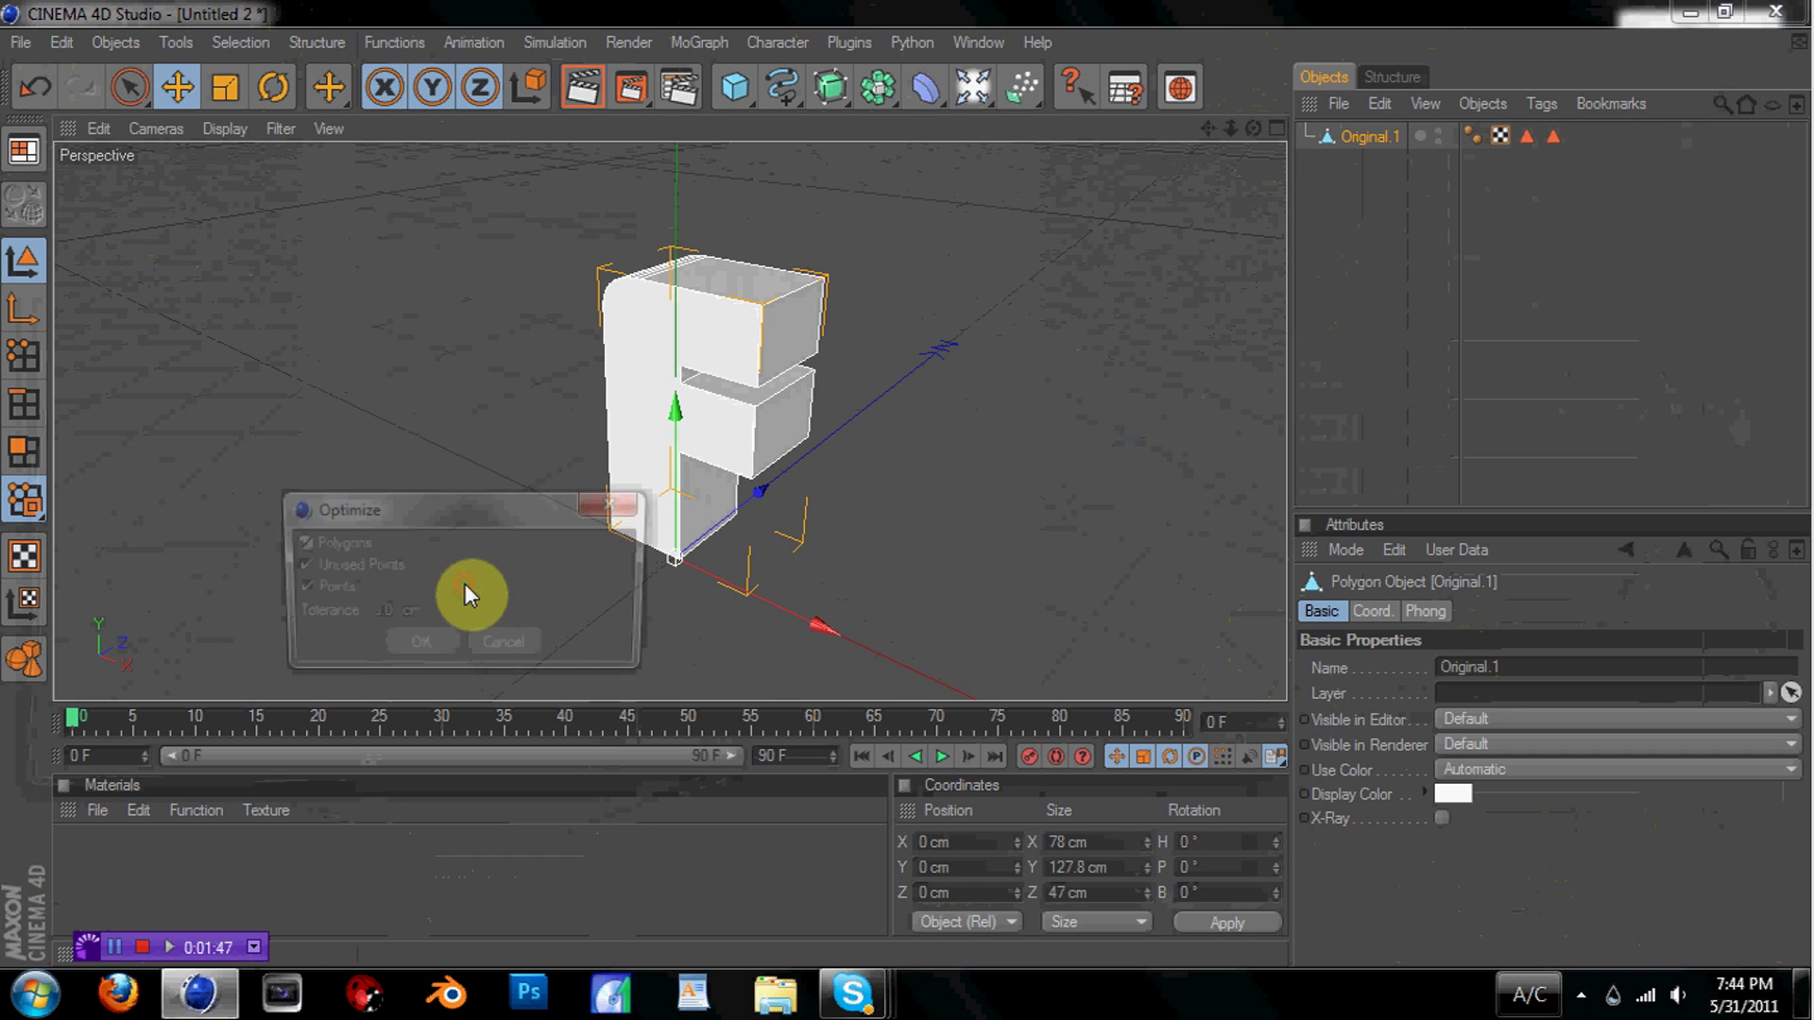
pyautogui.click(411, 648)
# In polygon mode in the Front view, knife a horizontal cut across the lower part of the F's stem
pyautogui.moveTo(1251, 128); pyautogui.dragTo(1256, 142)
pyautogui.click(1276, 129)
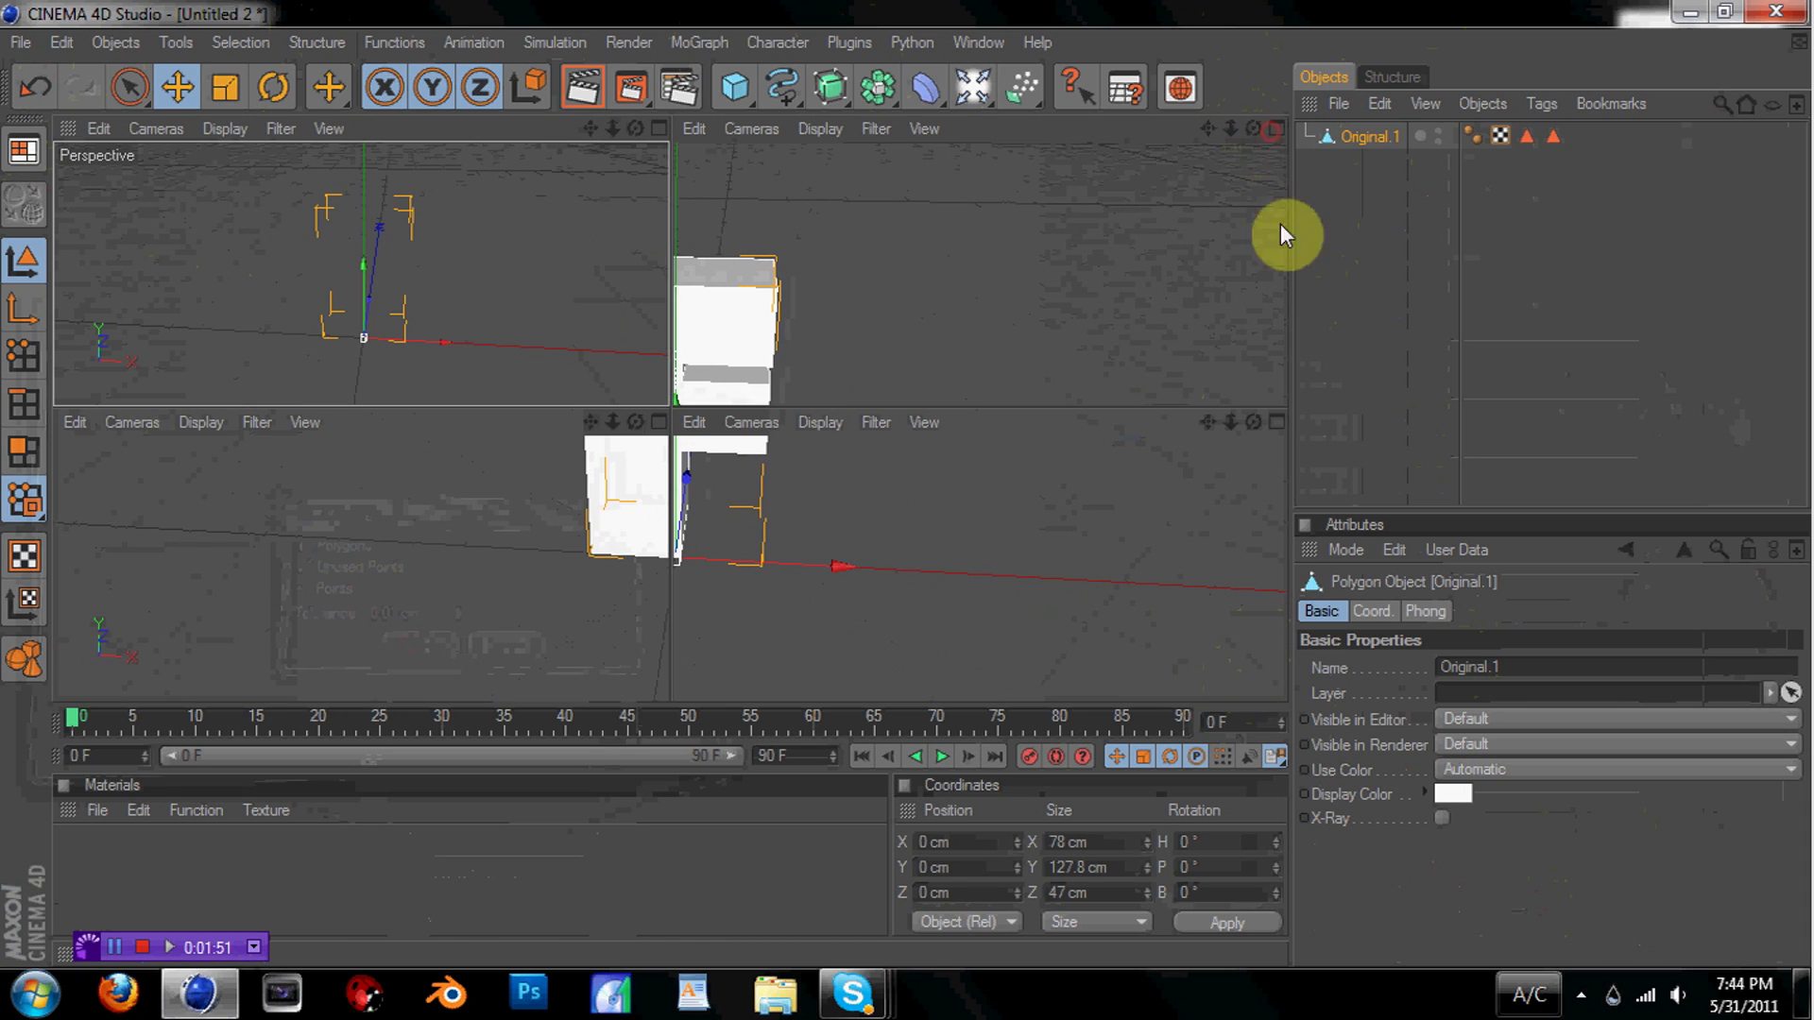
pyautogui.click(1275, 426)
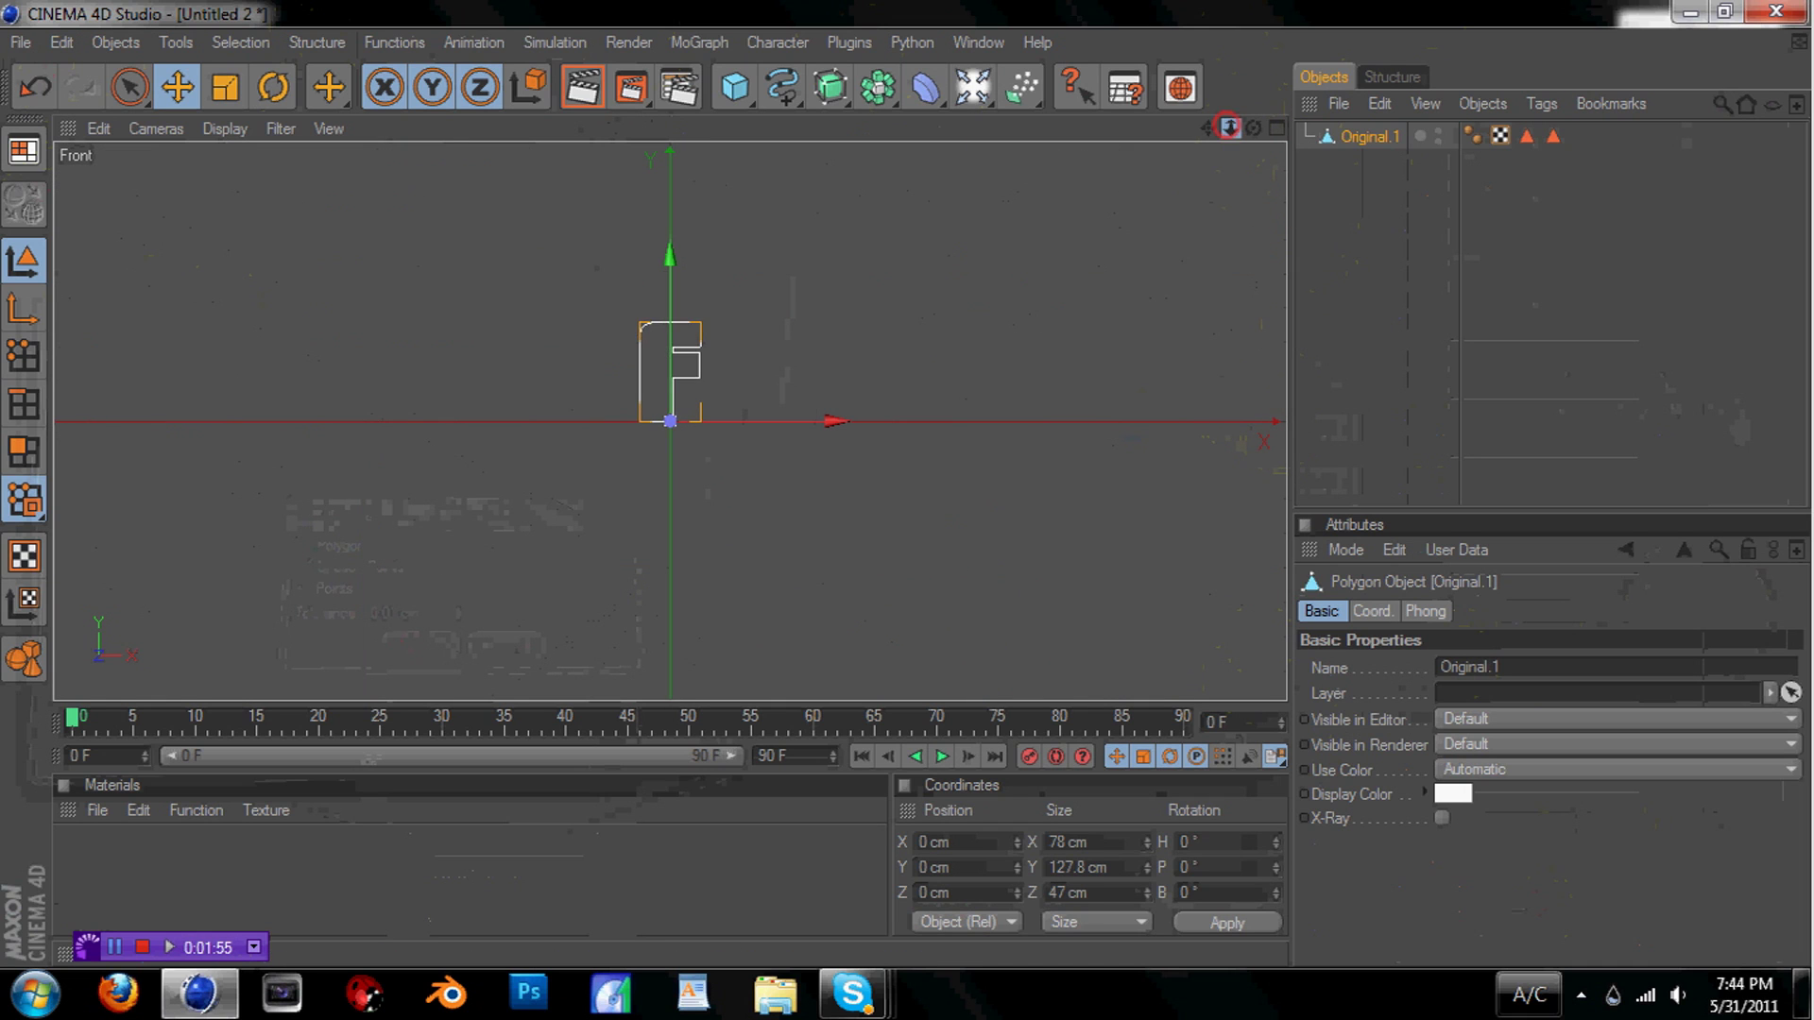
pyautogui.moveTo(1230, 128); pyautogui.dragTo(1267, 130)
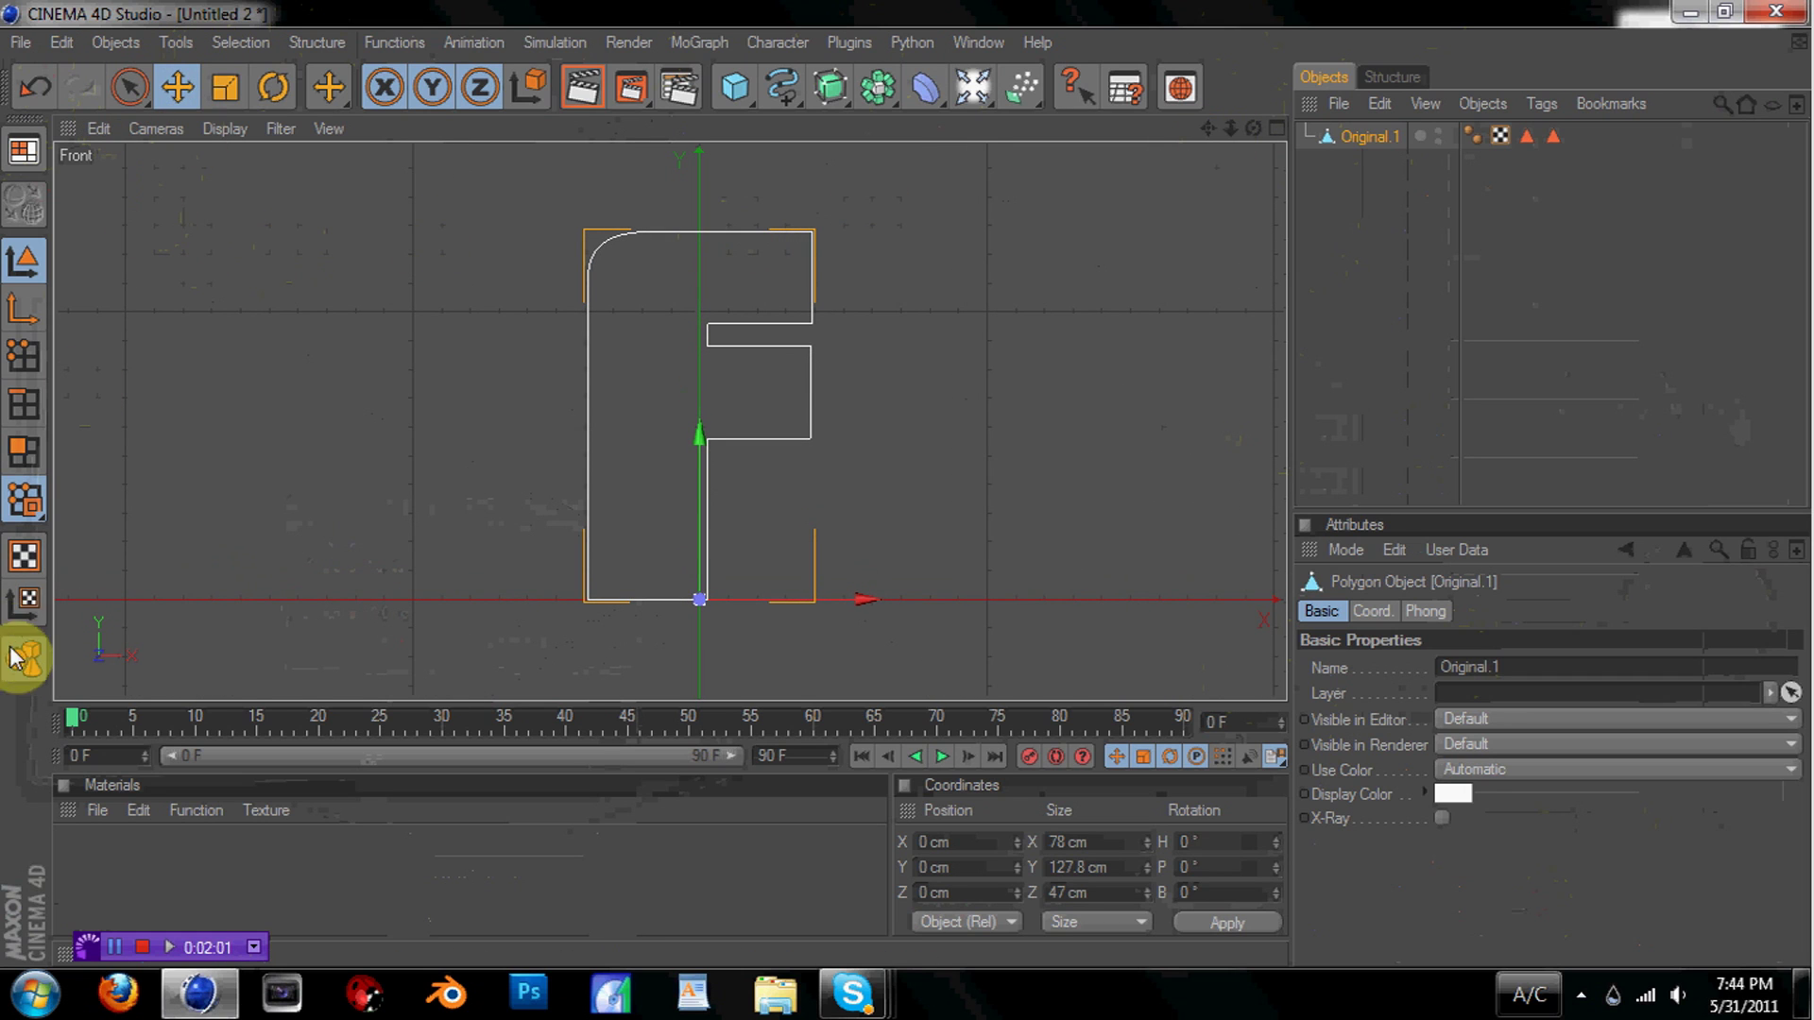
pyautogui.click(131, 88)
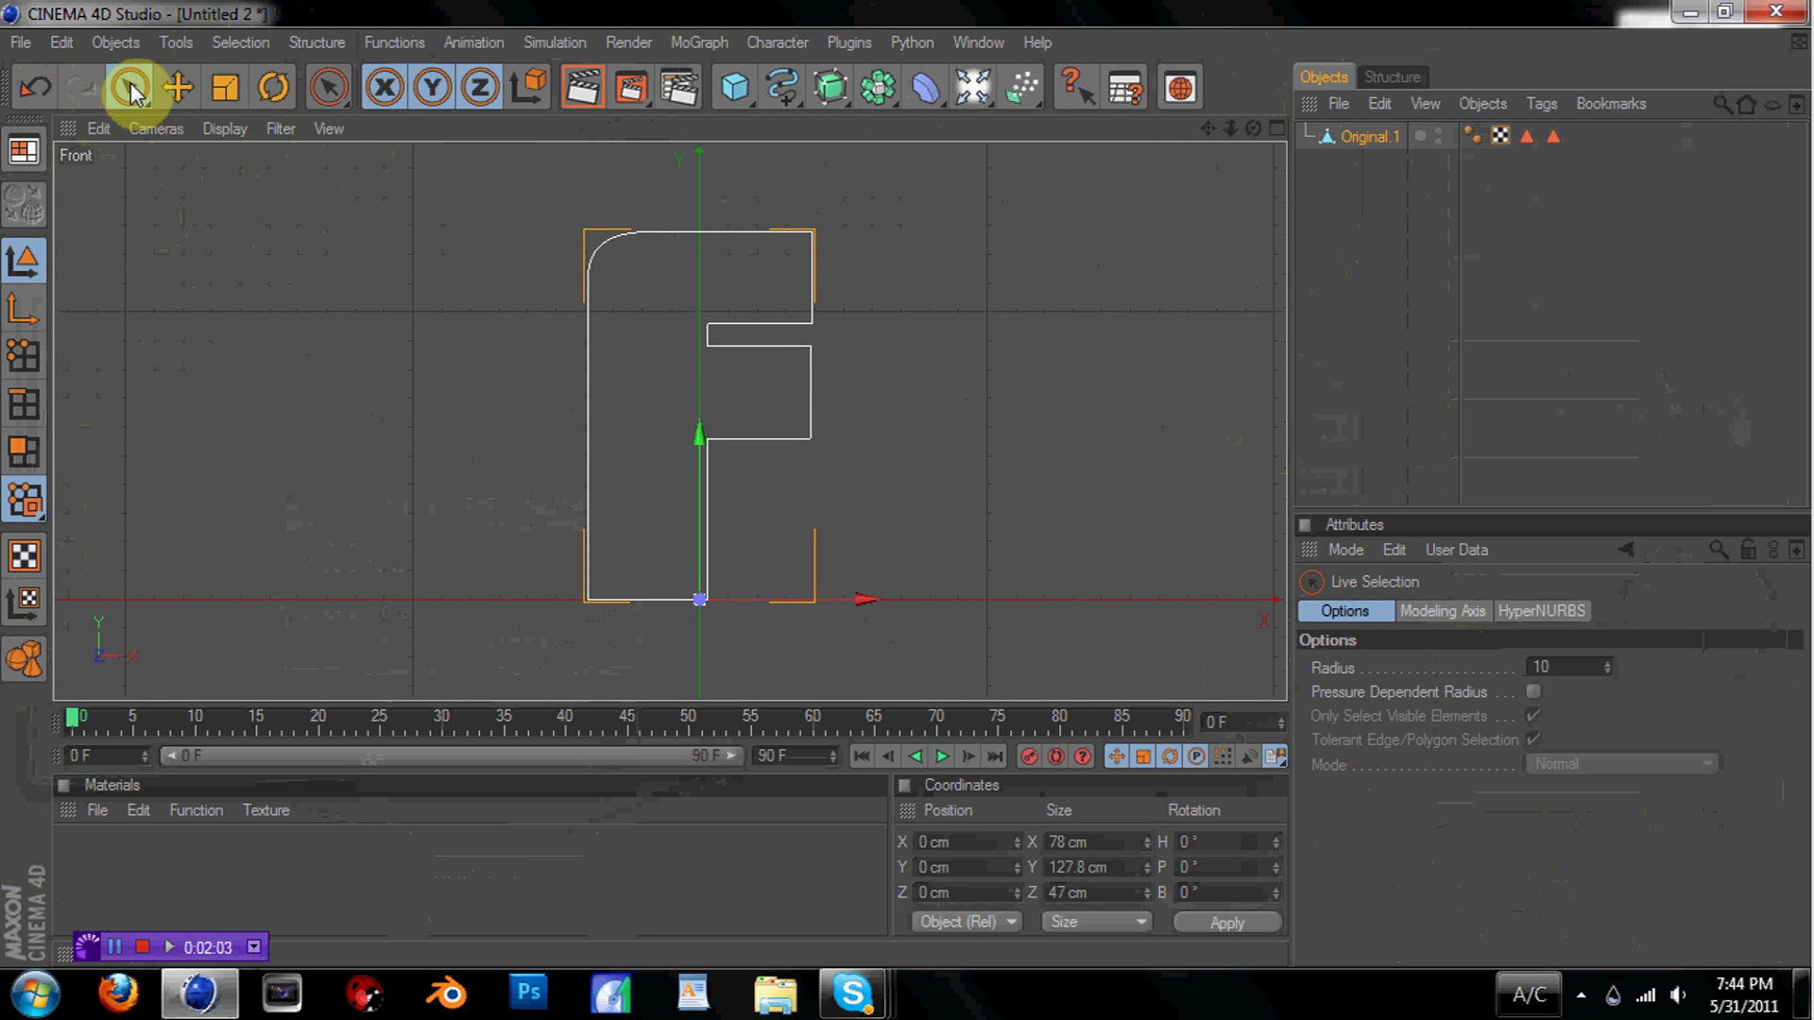
pyautogui.click(317, 43)
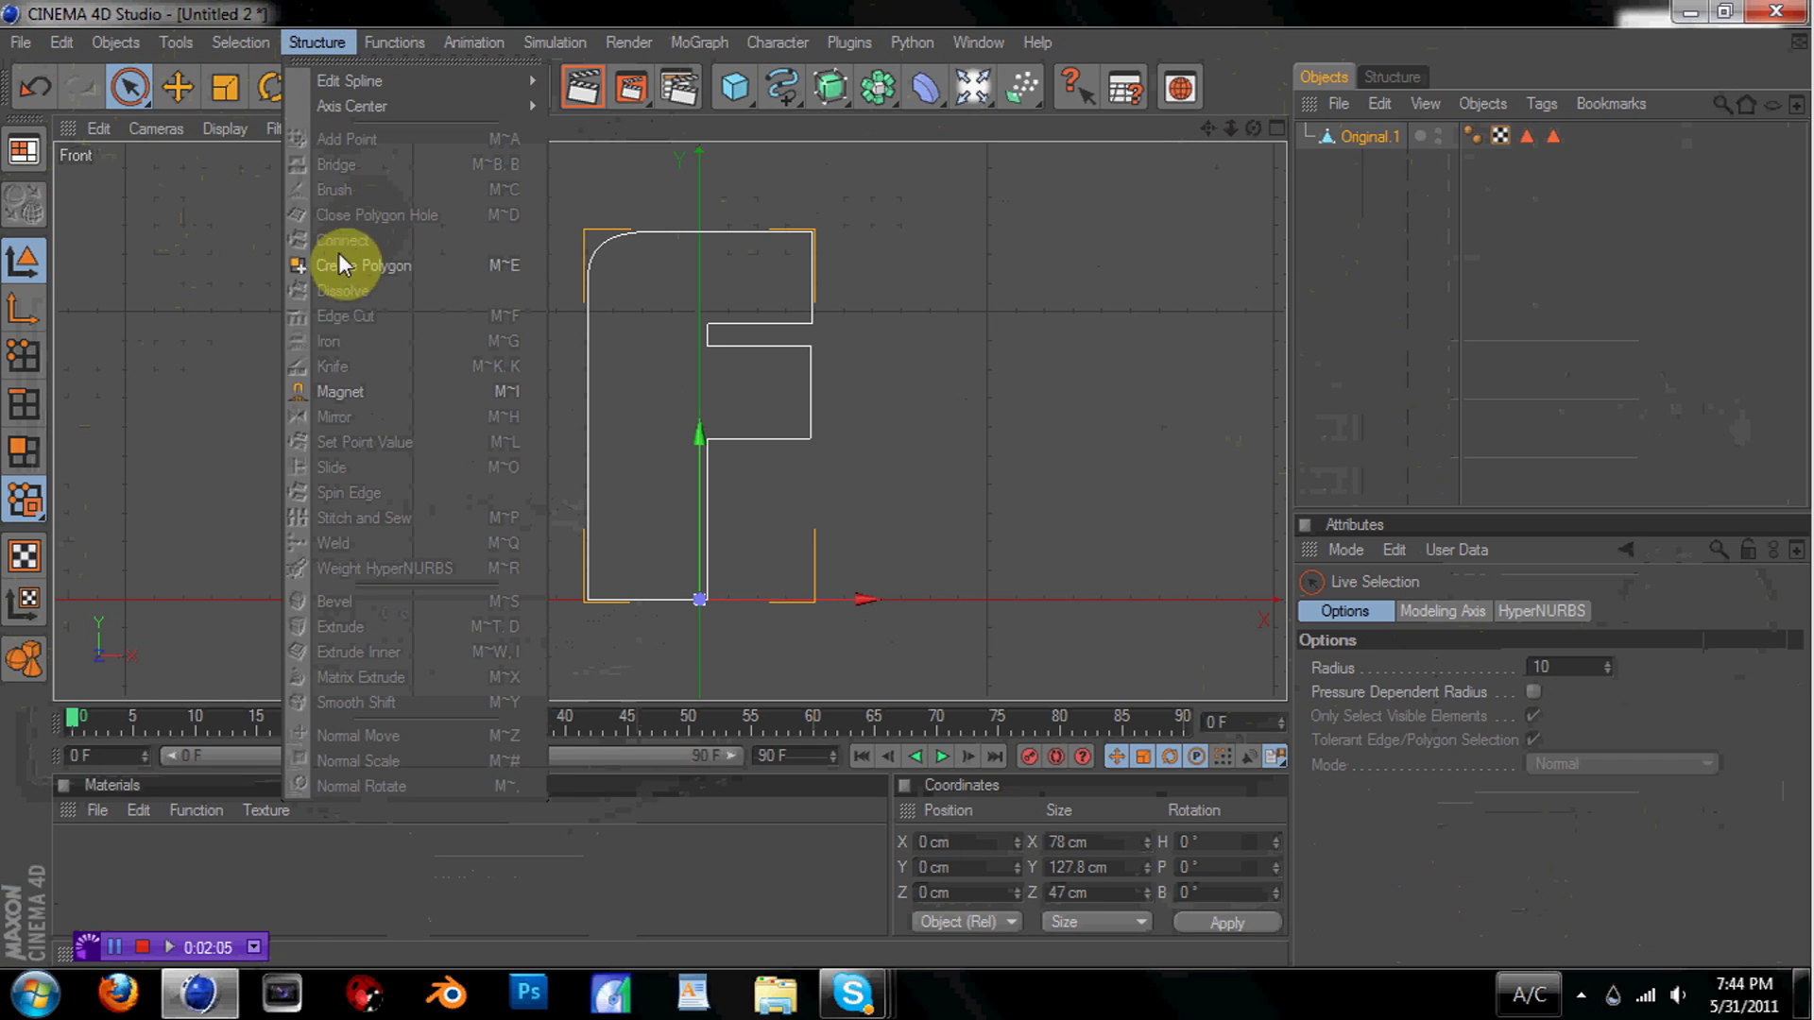
pyautogui.click(28, 454)
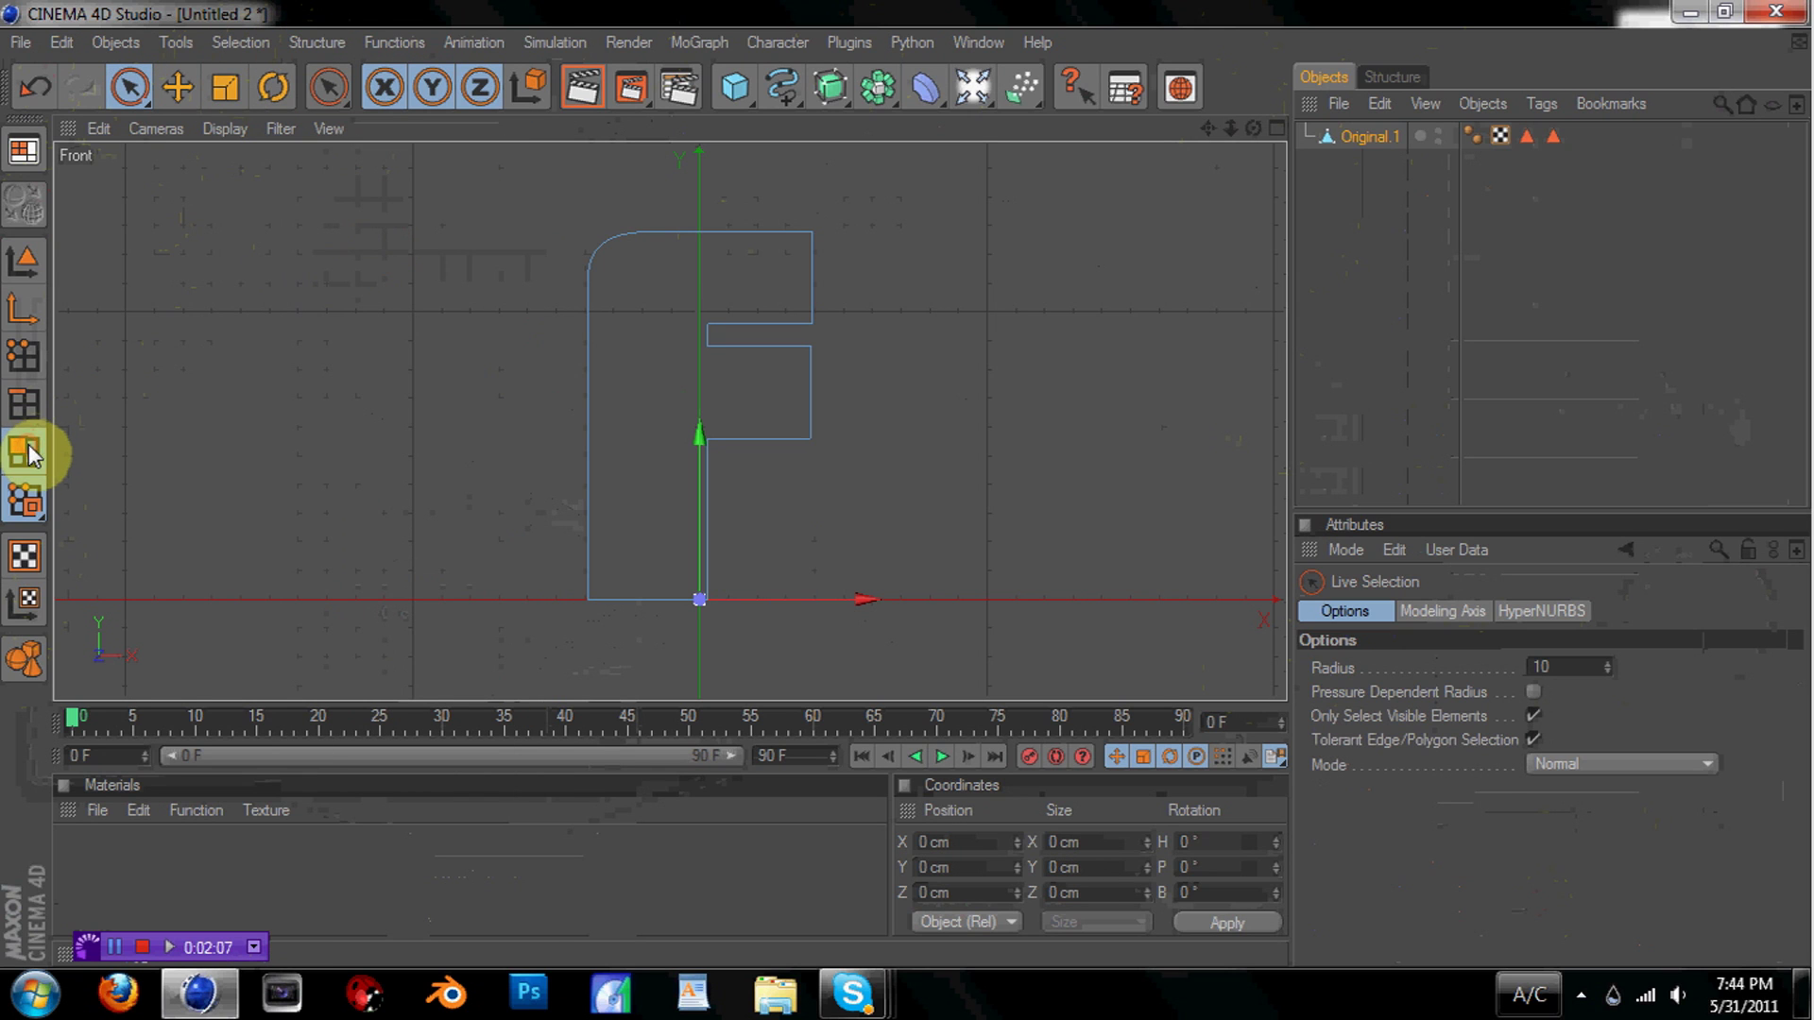
pyautogui.click(317, 44)
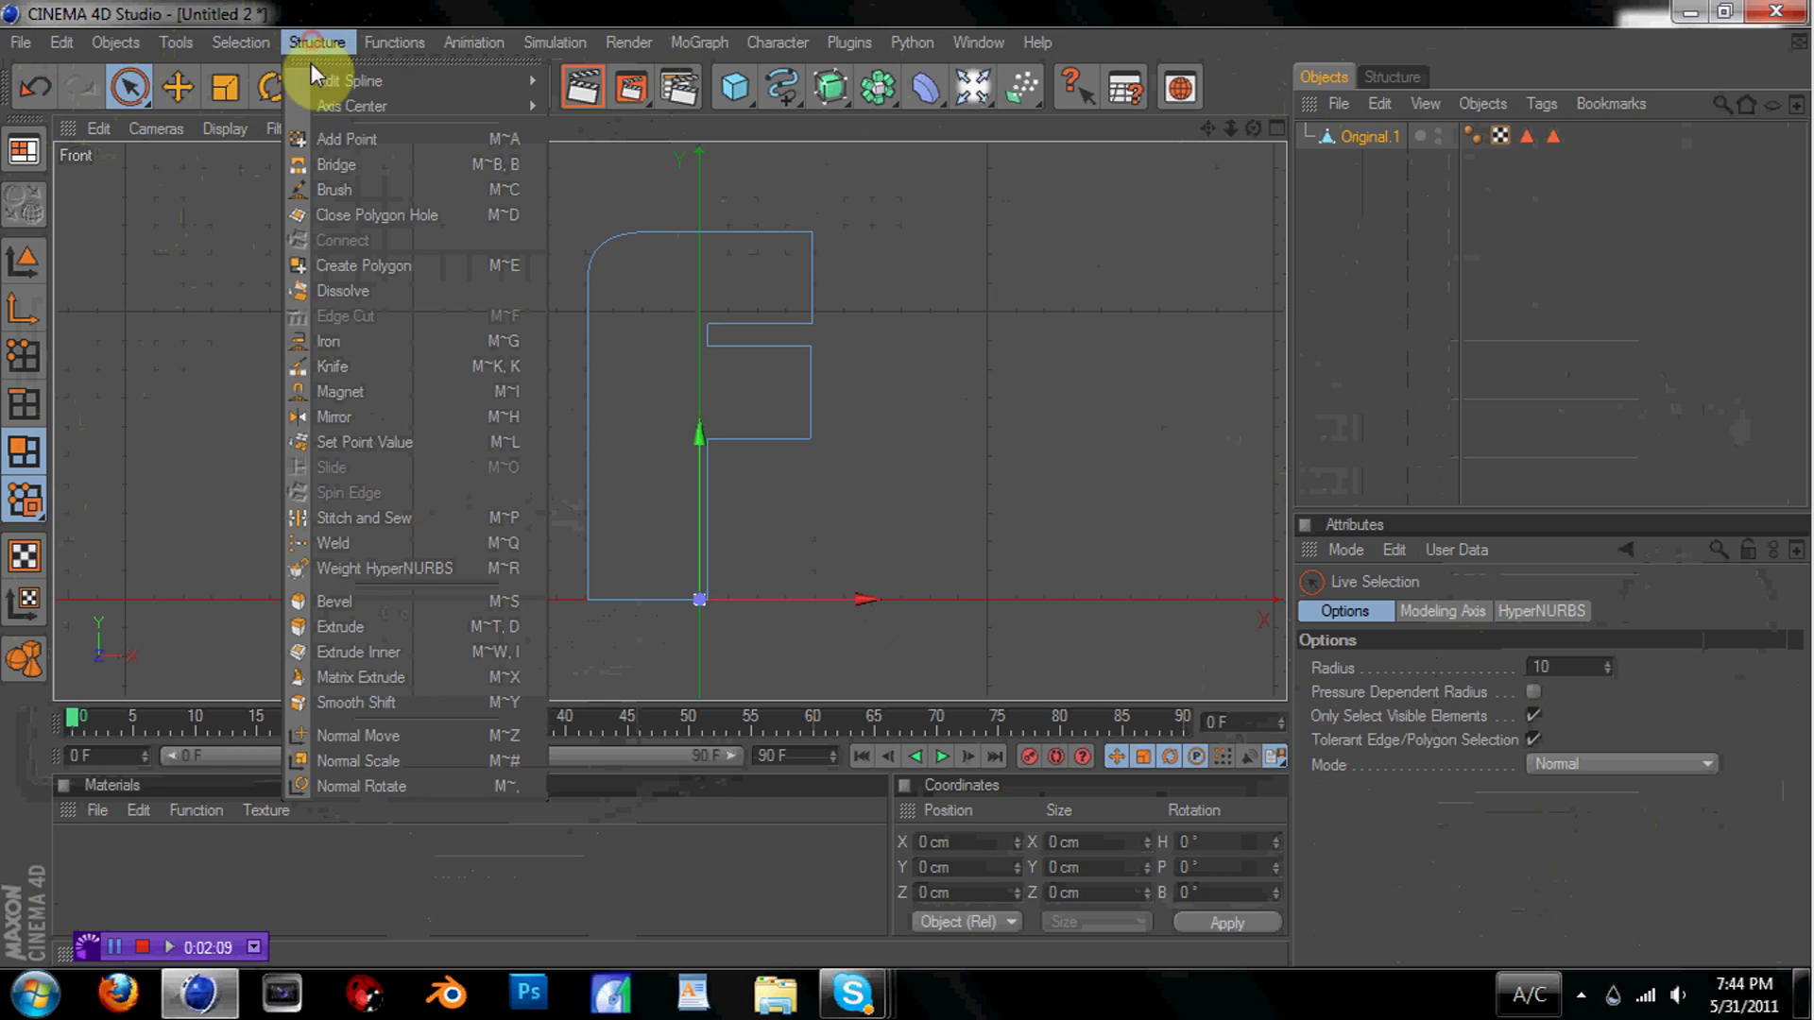
pyautogui.click(362, 376)
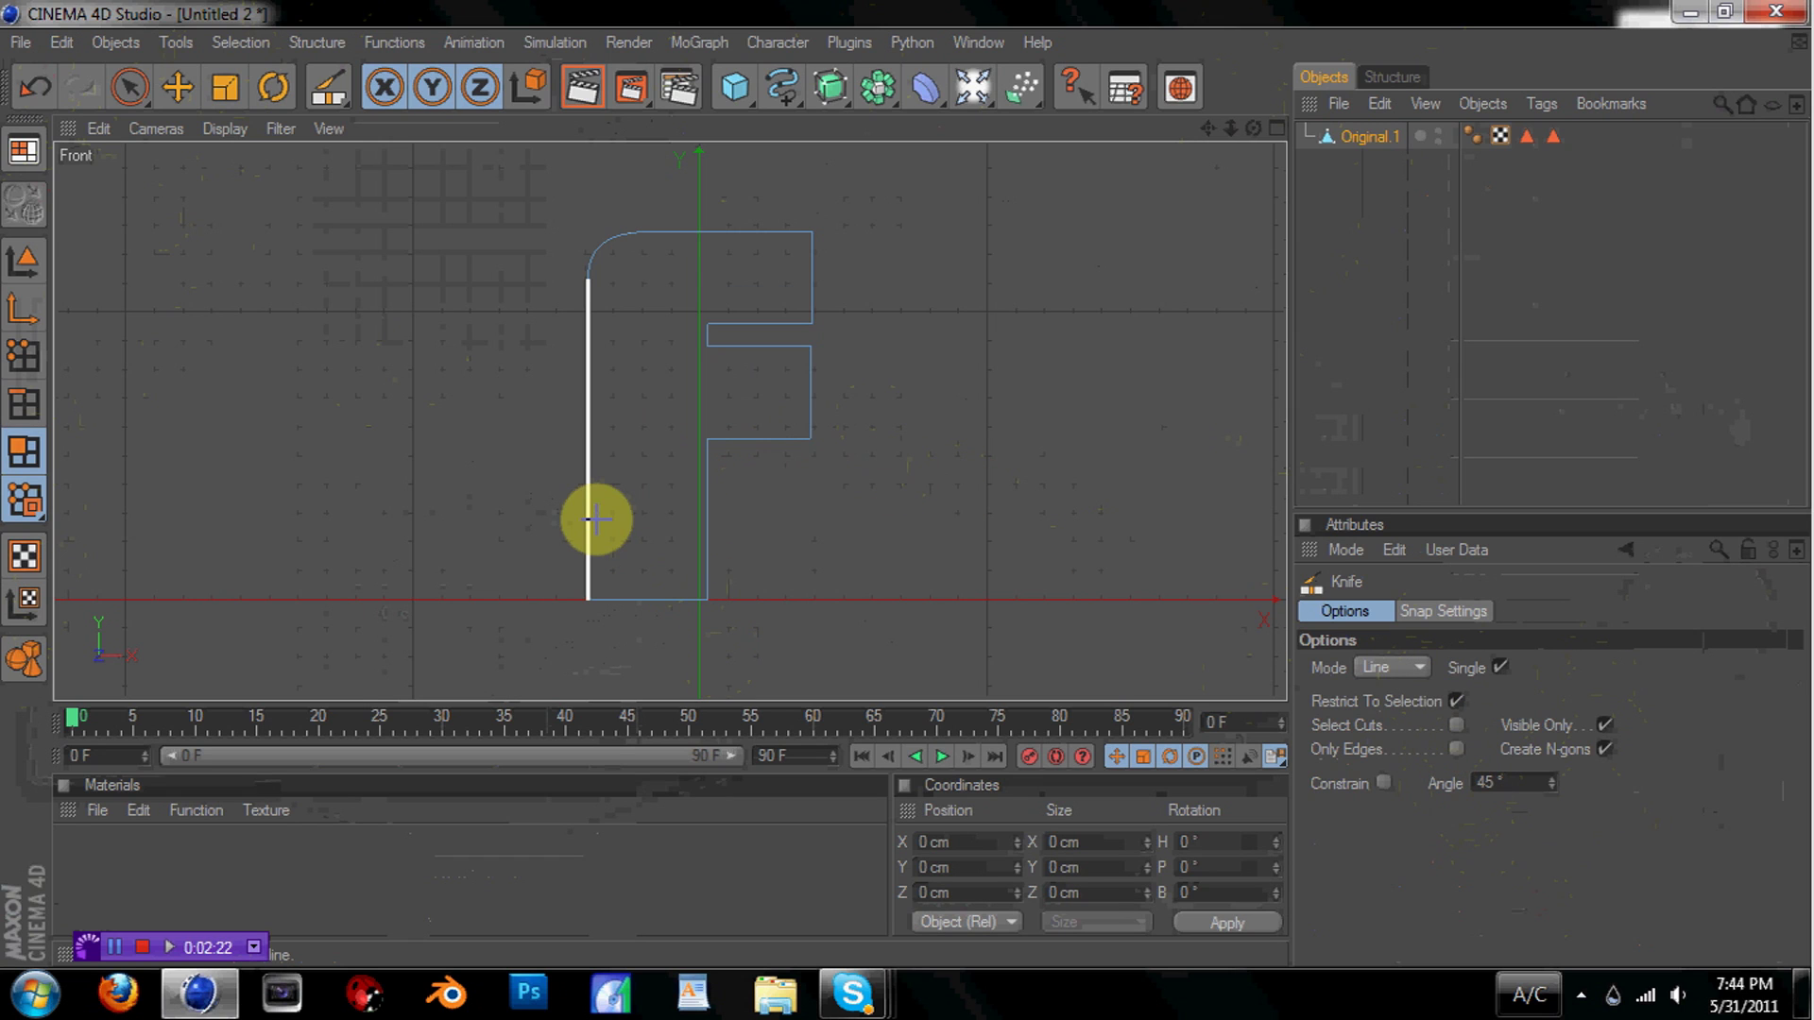
pyautogui.moveTo(590, 511); pyautogui.dragTo(700, 511)
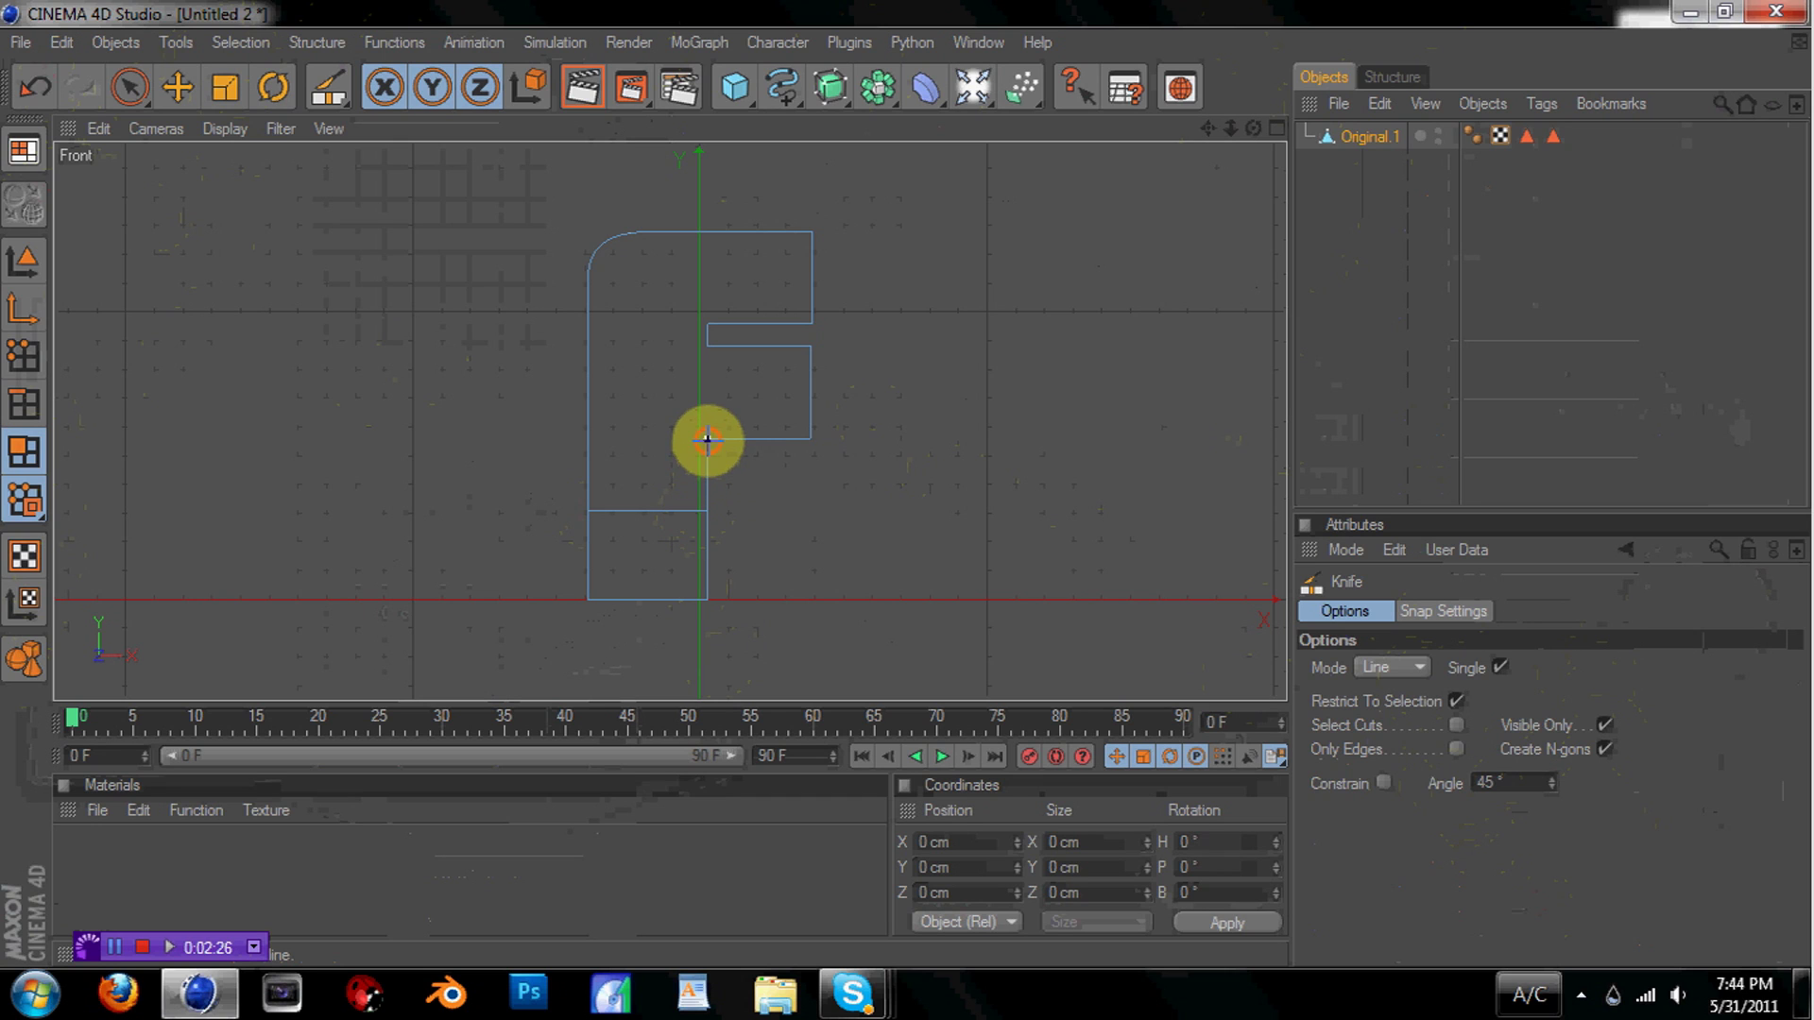
# Knife the F horizontally at the undersides of both arms and vertically from the stem's inner edge up to the top
pyautogui.moveTo(708, 439); pyautogui.dragTo(590, 439)
pyautogui.moveTo(708, 439); pyautogui.dragTo(709, 235)
pyautogui.moveTo(707, 324); pyautogui.dragTo(590, 324)
# In the Perspective view, knife across the outer side of the F's stem at all three horizontal cut heights, continuing the front cuts
pyautogui.click(1275, 128)
pyautogui.click(660, 127)
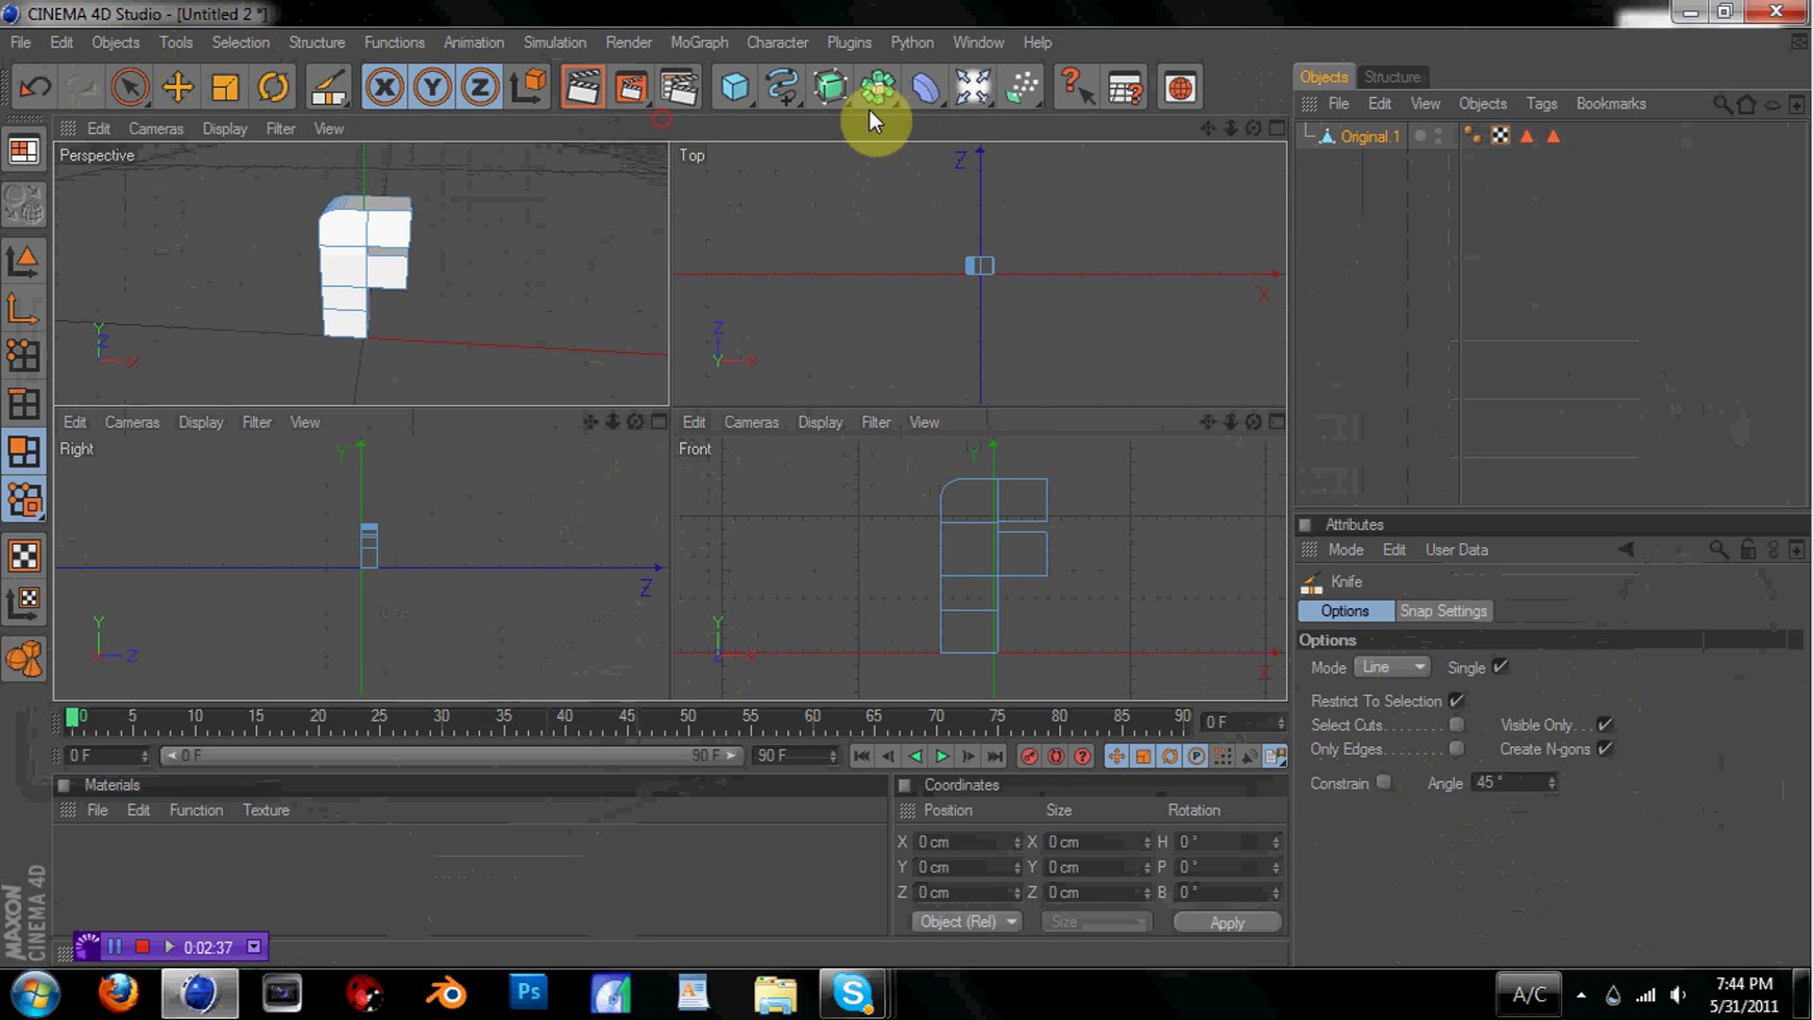
pyautogui.moveTo(1256, 127); pyautogui.dragTo(510, 170)
pyautogui.moveTo(888, 185); pyautogui.dragTo(822, 194)
pyautogui.click(1278, 133)
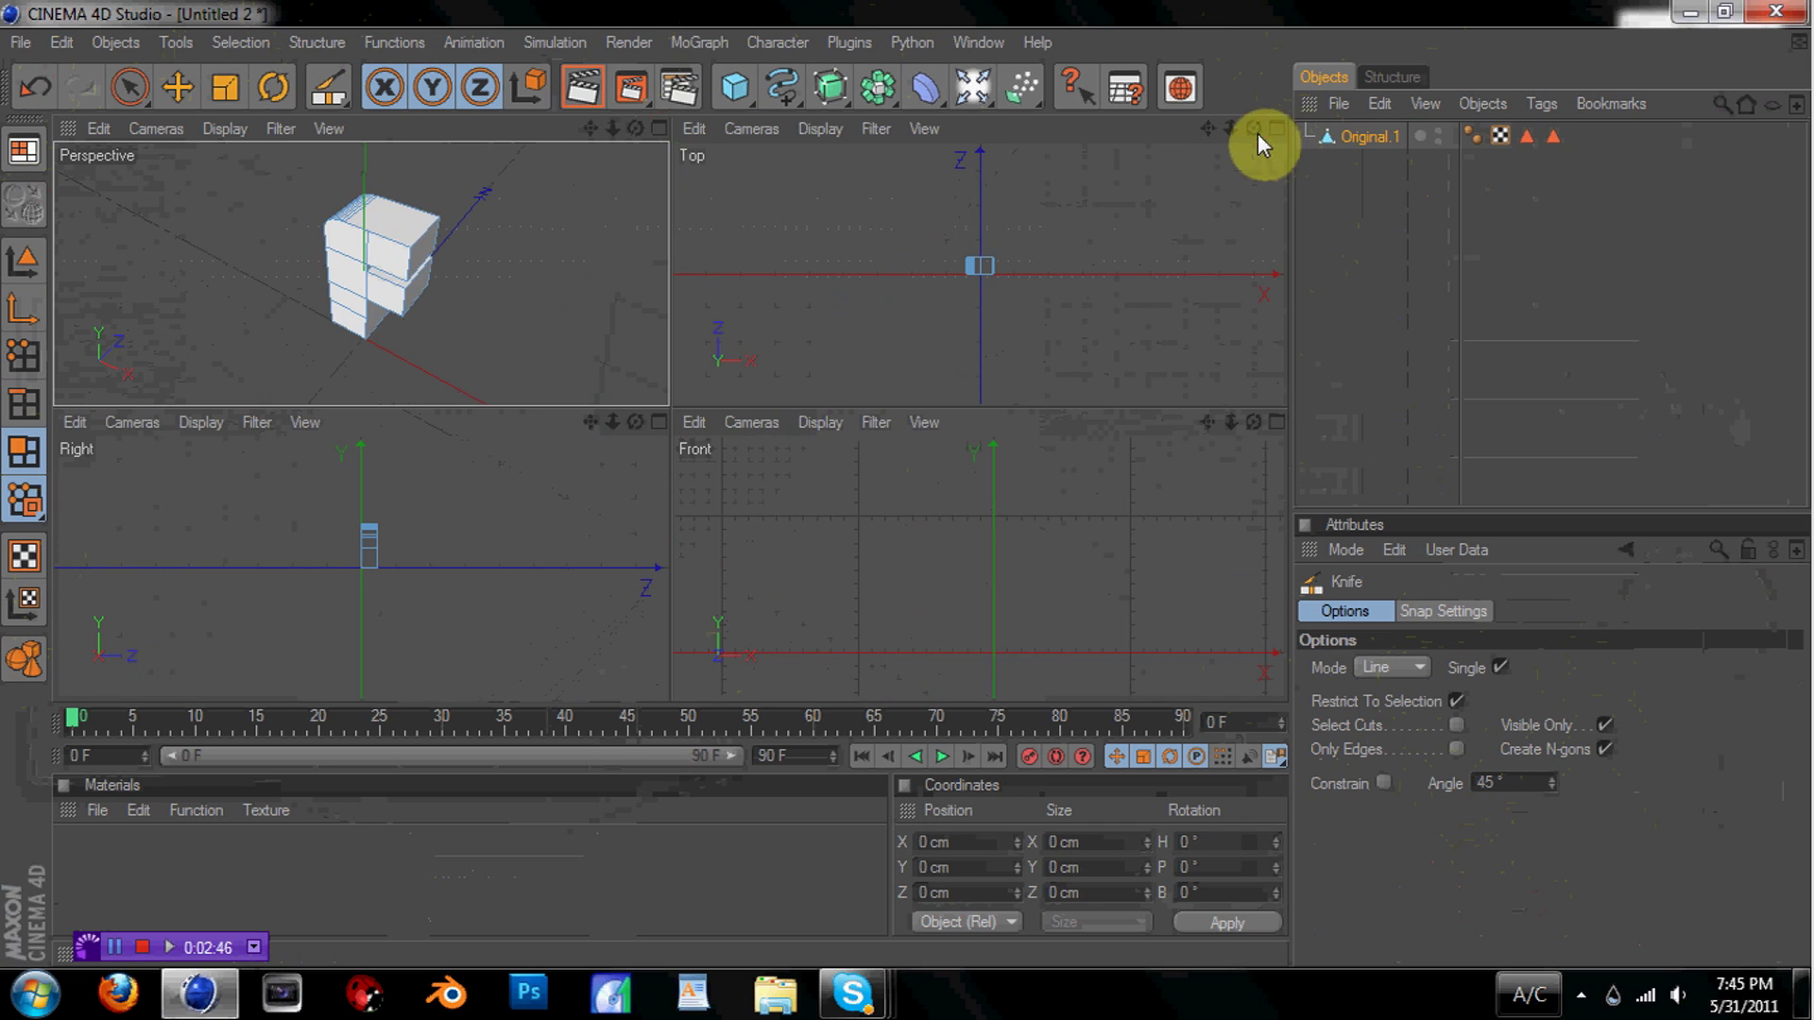
pyautogui.click(659, 129)
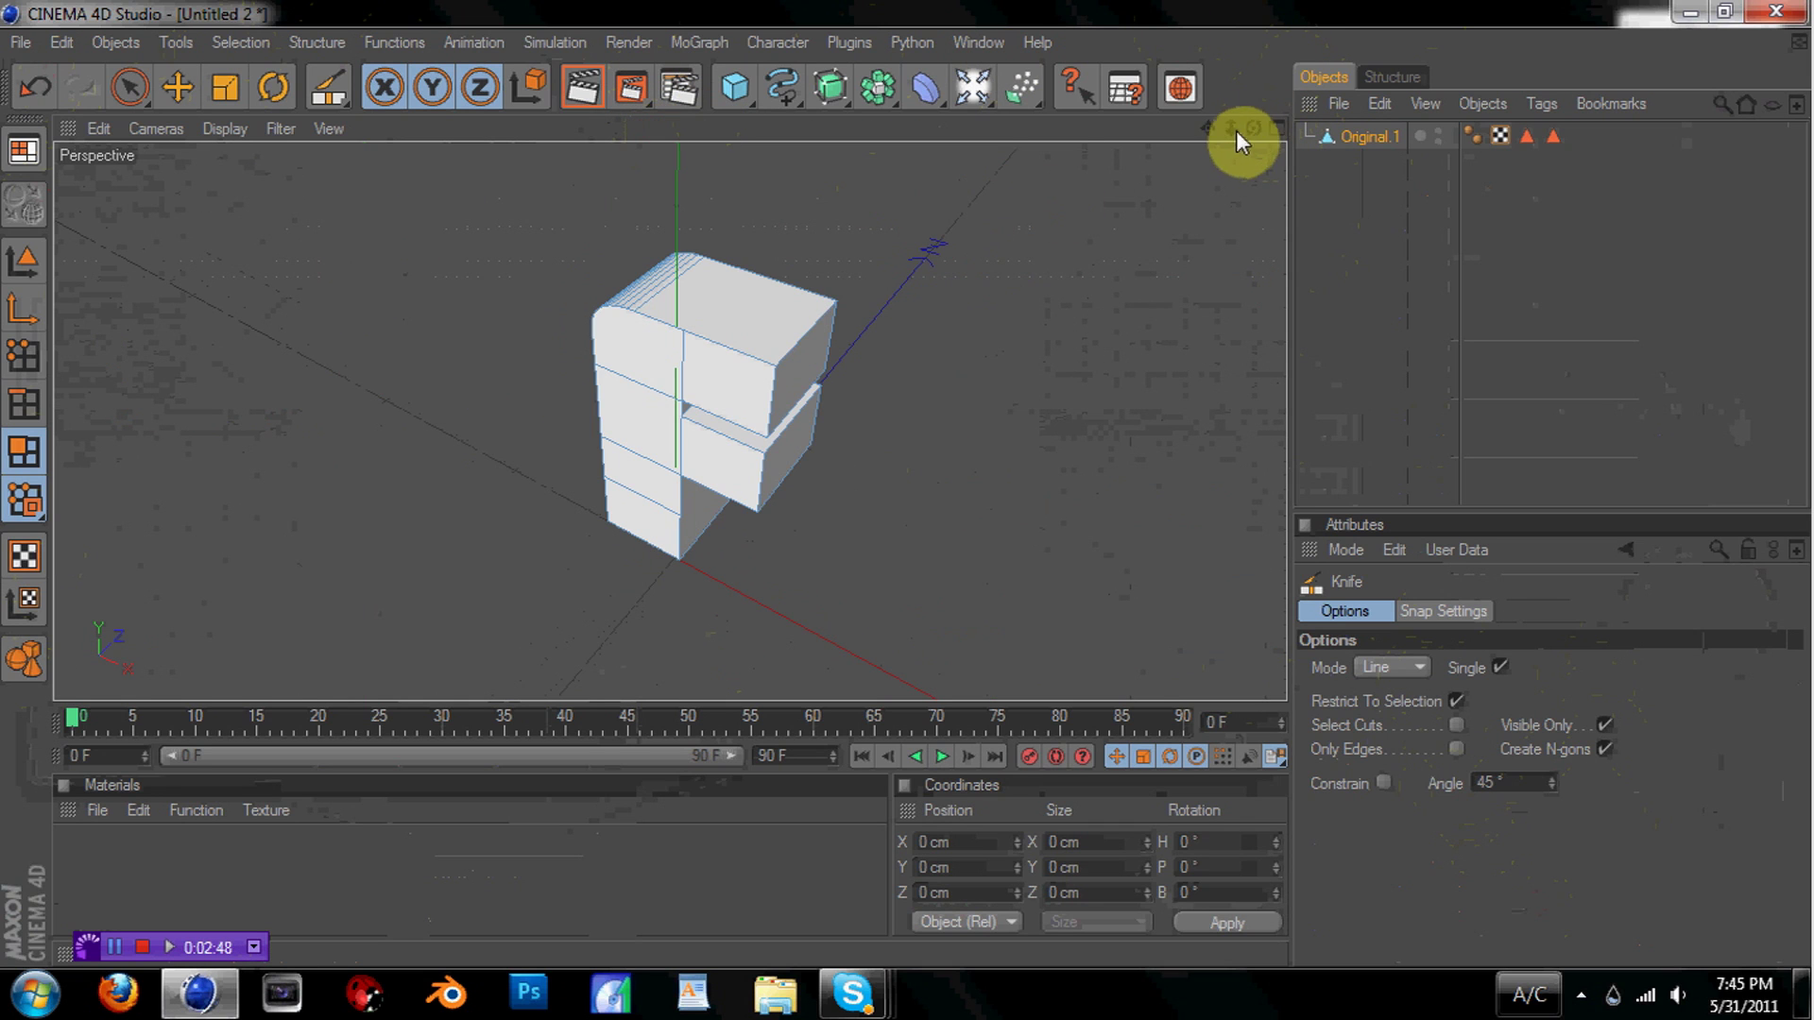
pyautogui.moveTo(1251, 128); pyautogui.dragTo(1359, 129)
pyautogui.click(694, 408)
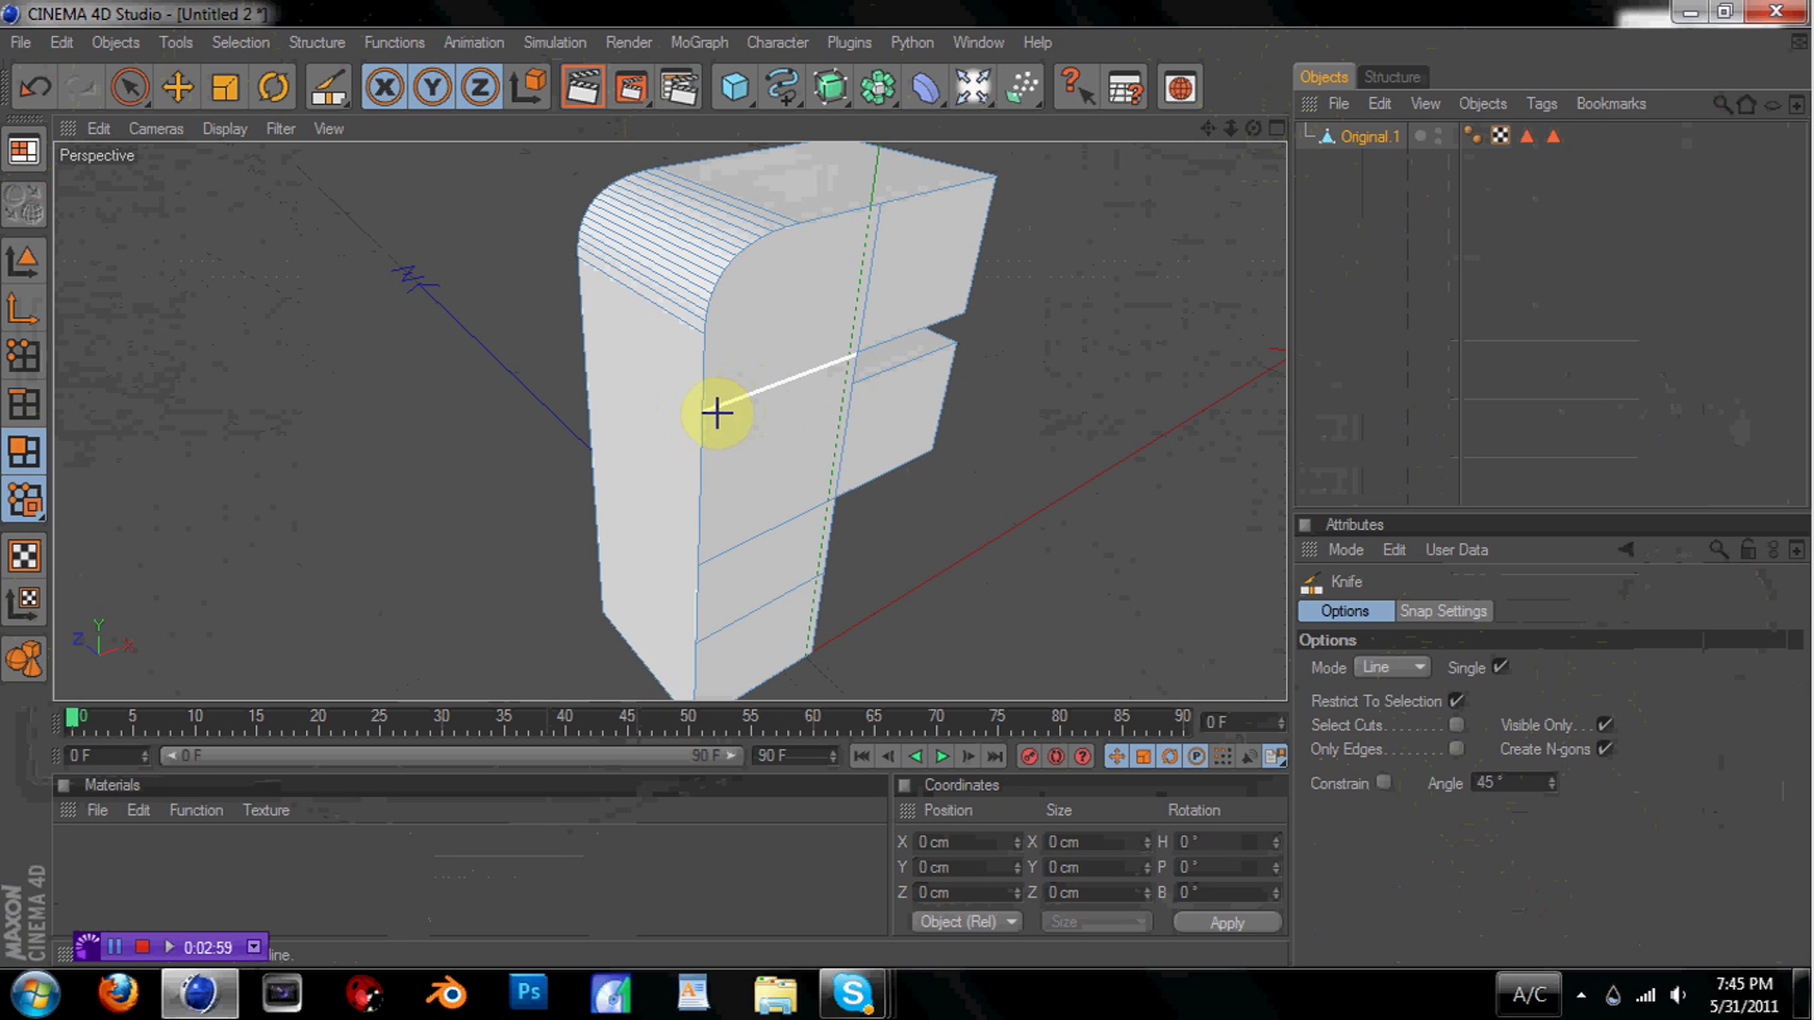
pyautogui.moveTo(715, 383); pyautogui.dragTo(709, 373)
pyautogui.moveTo(699, 403); pyautogui.dragTo(583, 323)
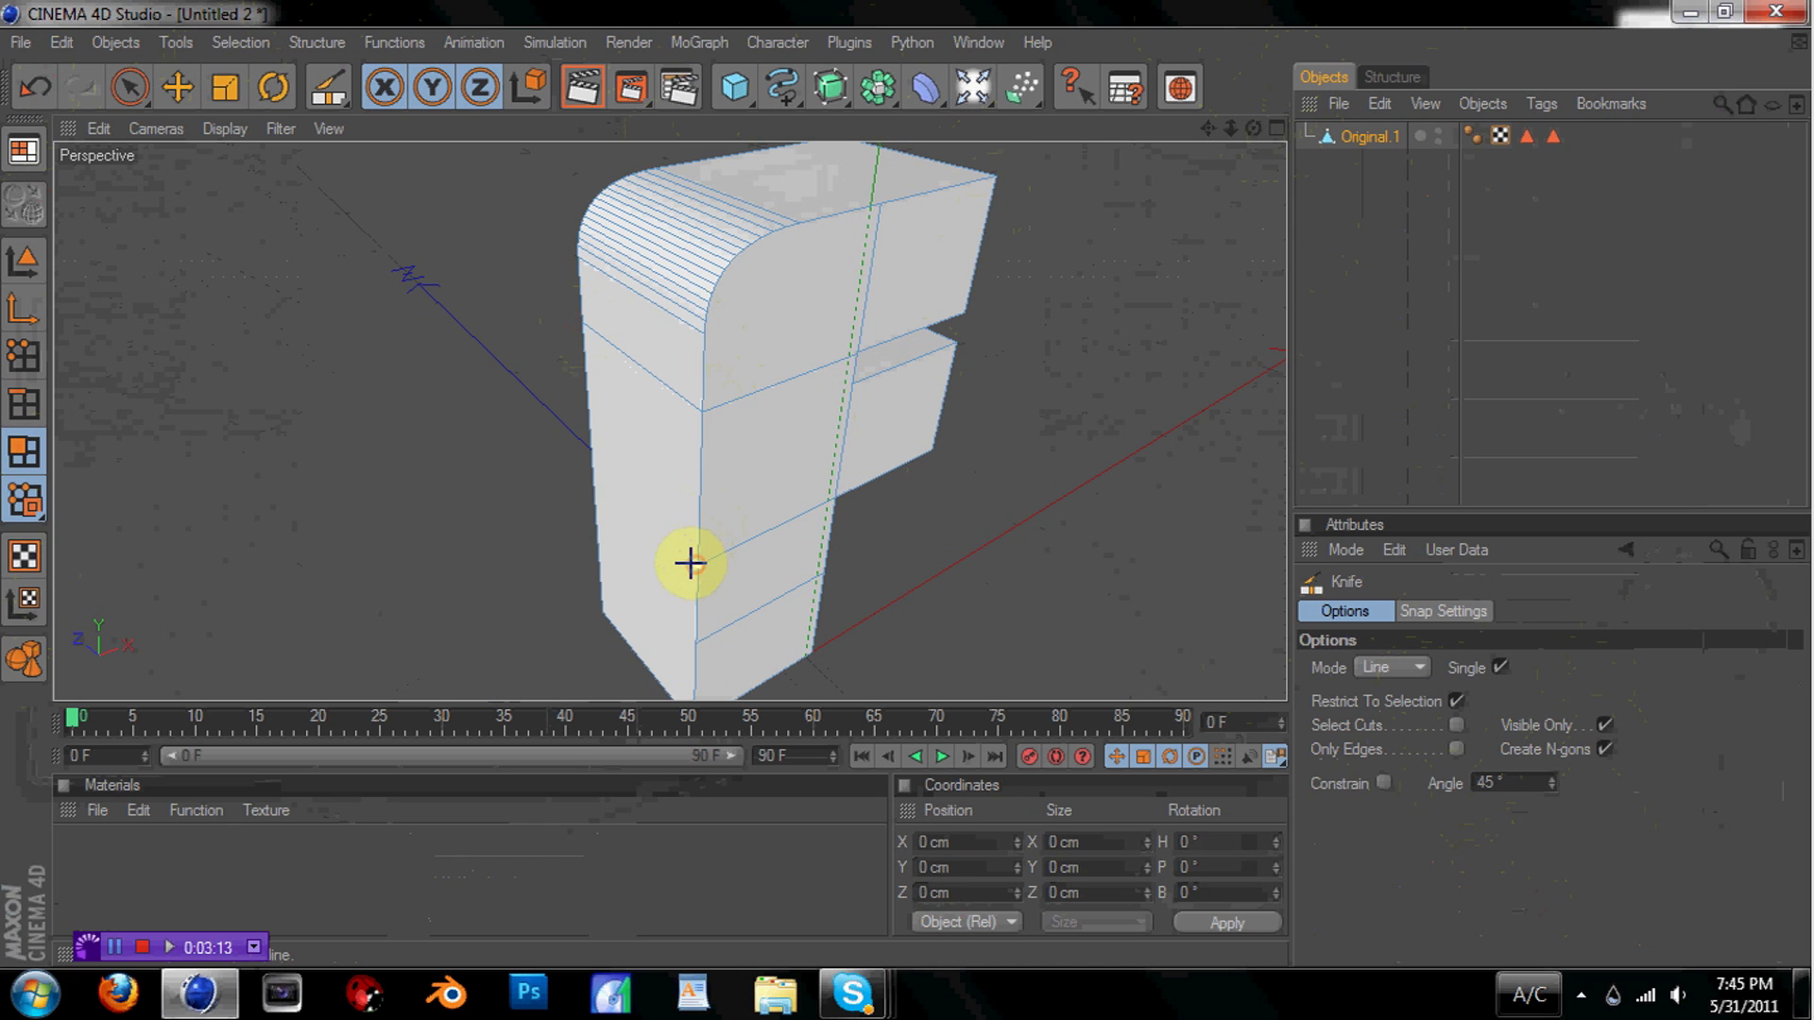
pyautogui.moveTo(684, 561); pyautogui.dragTo(596, 463)
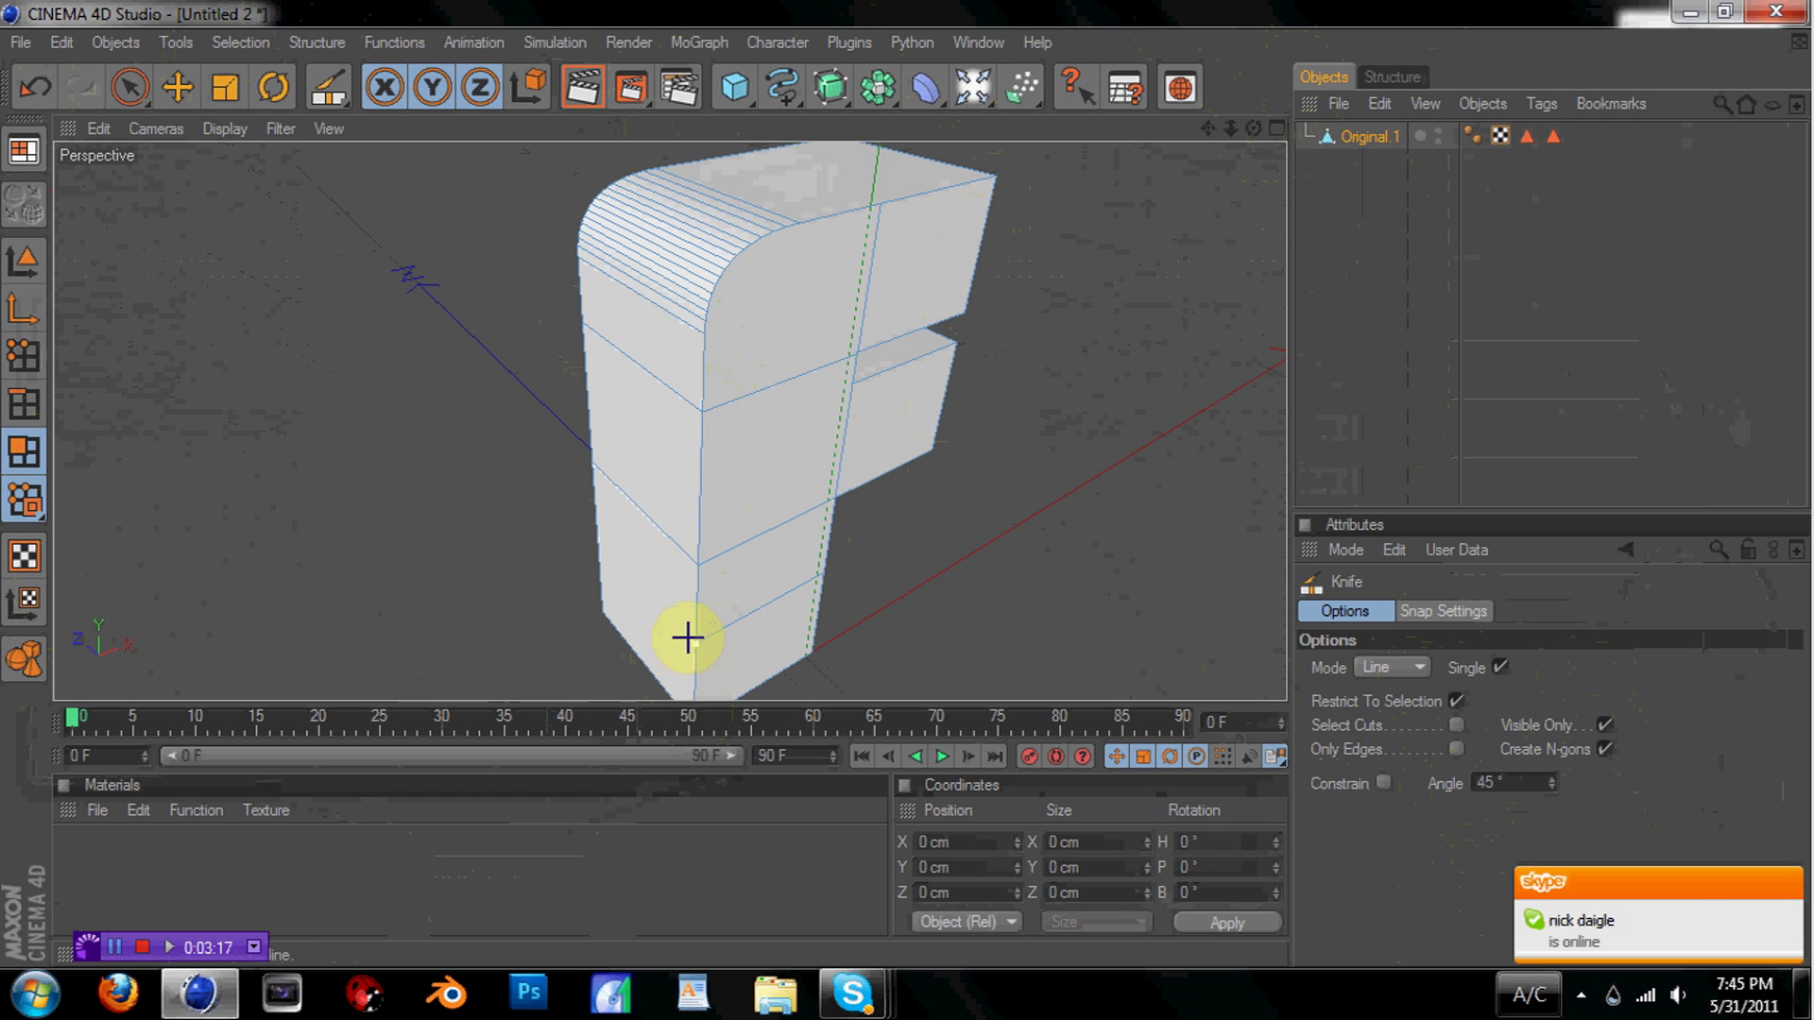
pyautogui.moveTo(690, 635); pyautogui.dragTo(601, 540)
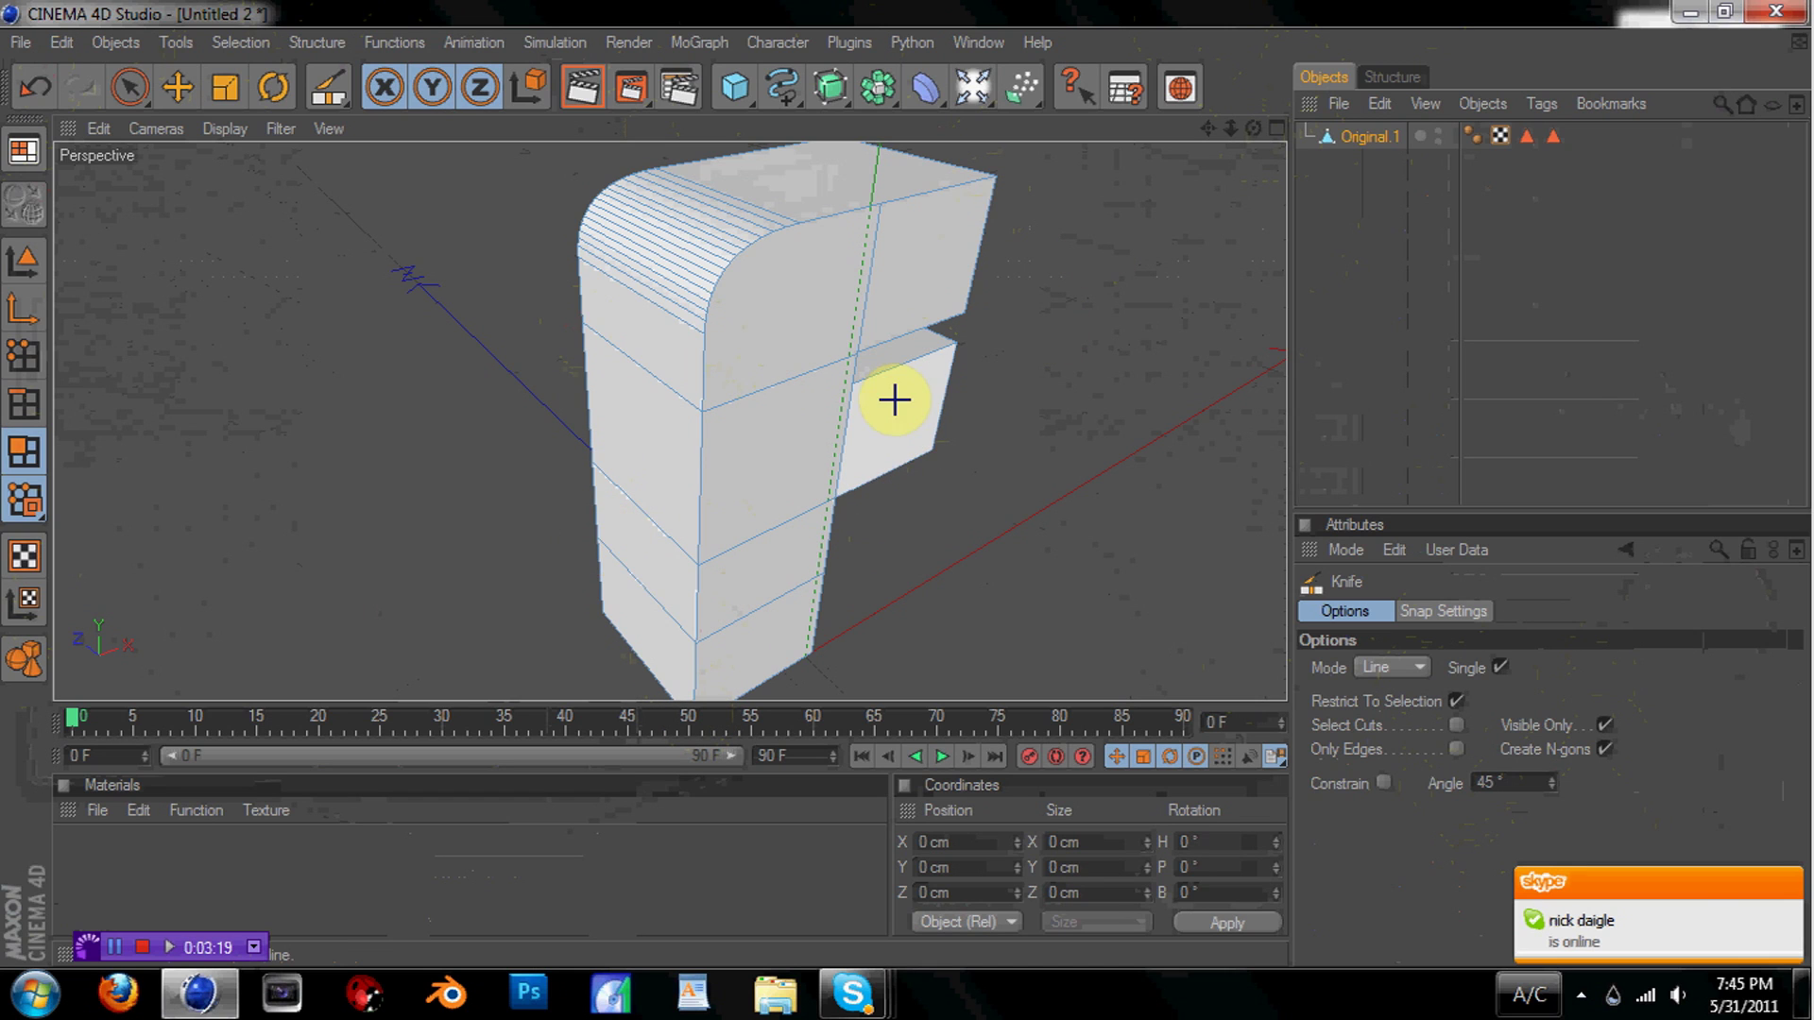
# Knife the stem's inner side at the lowest cut height and the back face vertically from the stem's inner edge to the top
pyautogui.moveTo(1254, 133); pyautogui.dragTo(1133, 104)
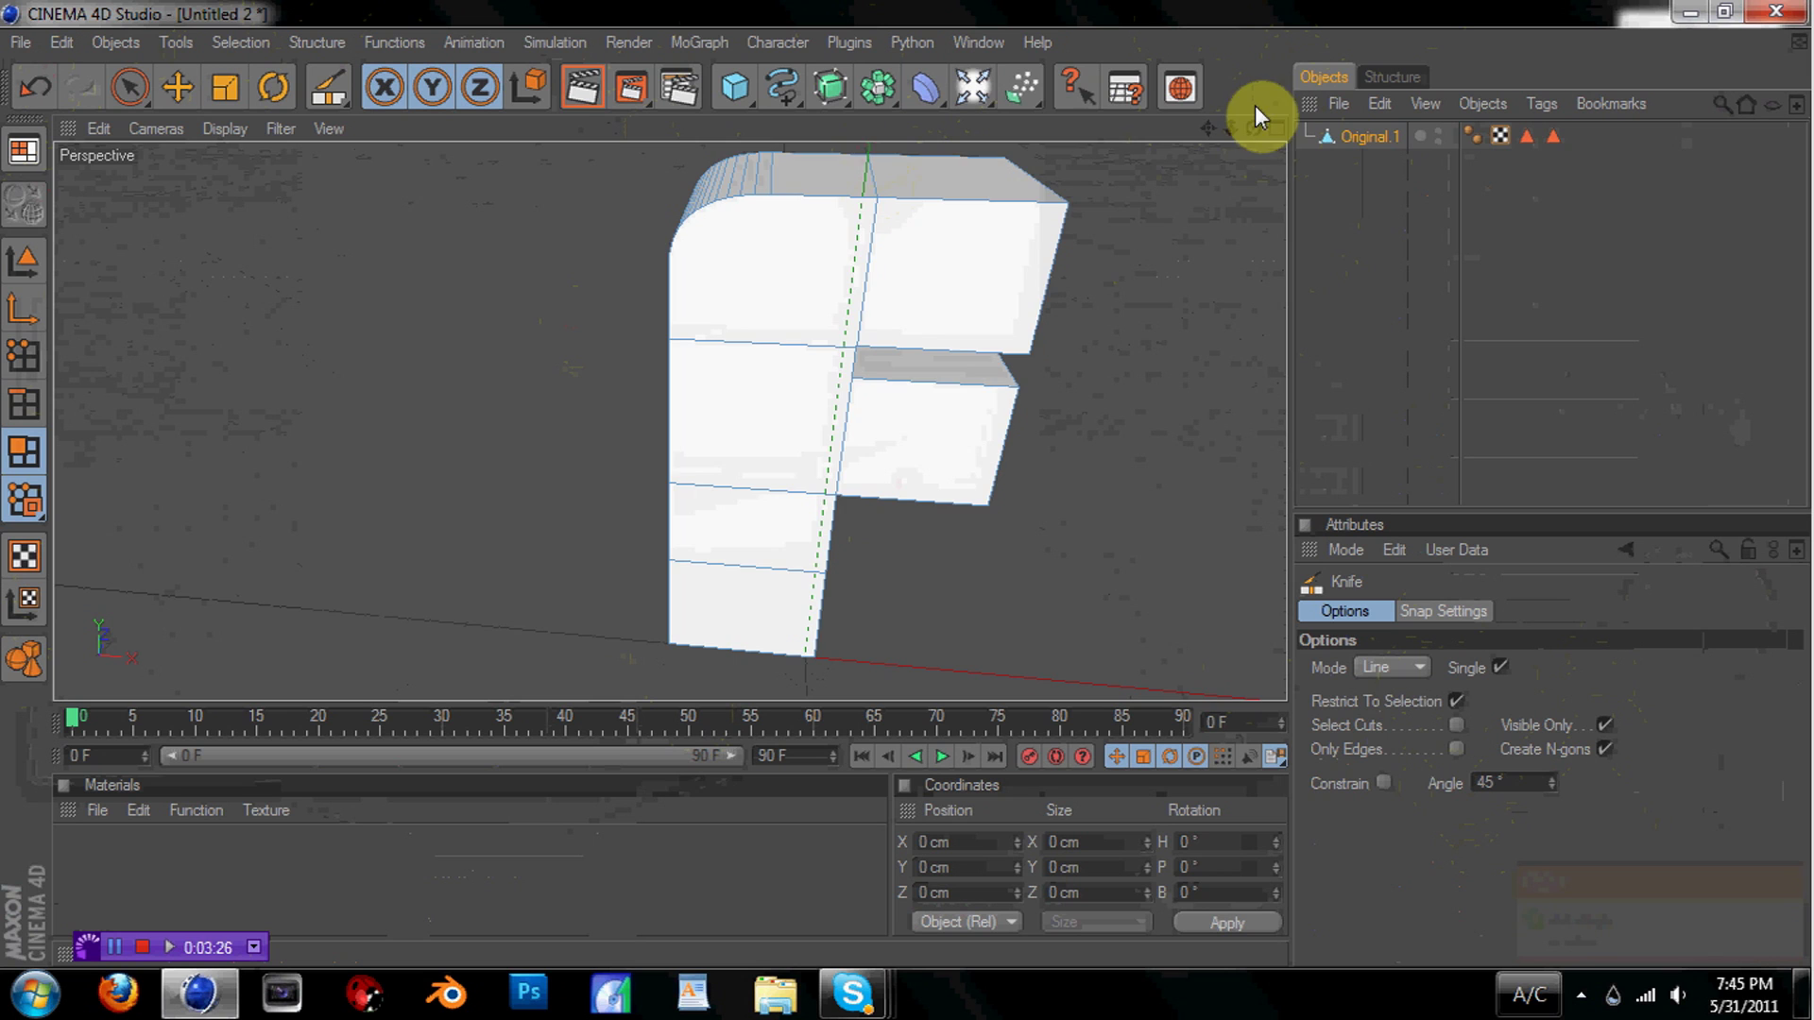
pyautogui.moveTo(1256, 130); pyautogui.dragTo(758, 696)
pyautogui.moveTo(818, 543); pyautogui.dragTo(905, 537)
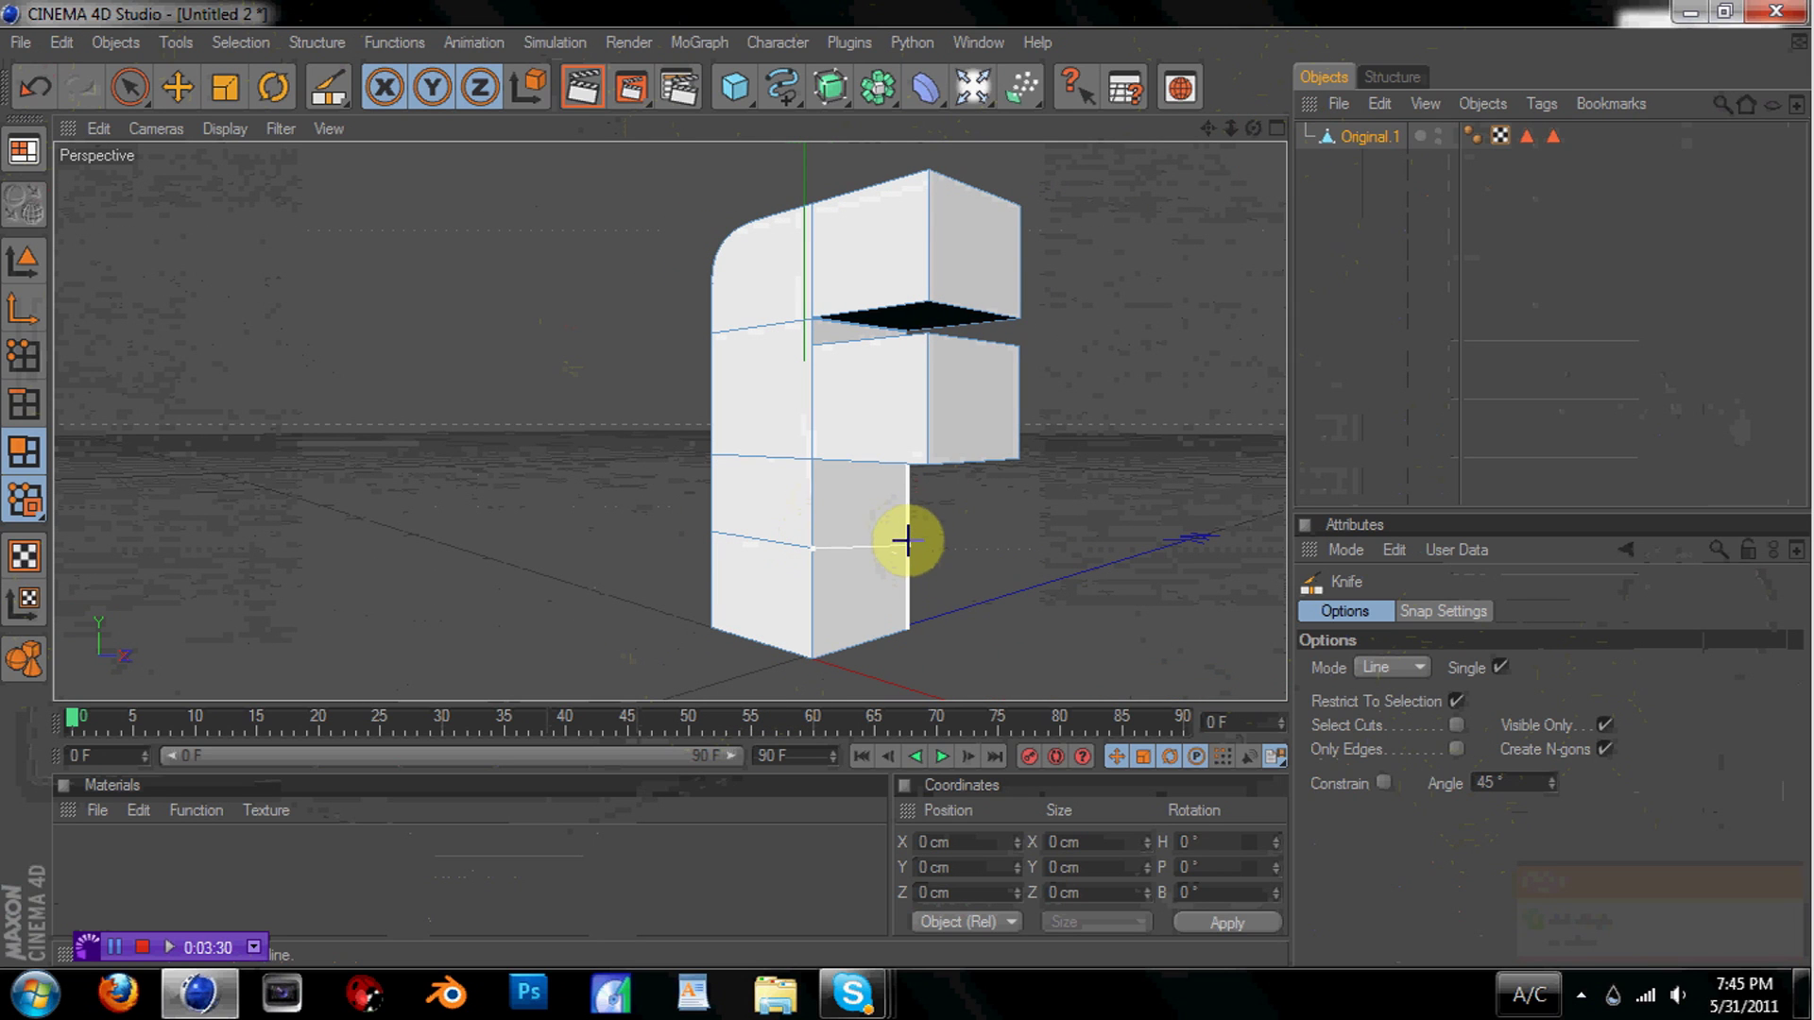
pyautogui.moveTo(1252, 129); pyautogui.dragTo(1252, 129)
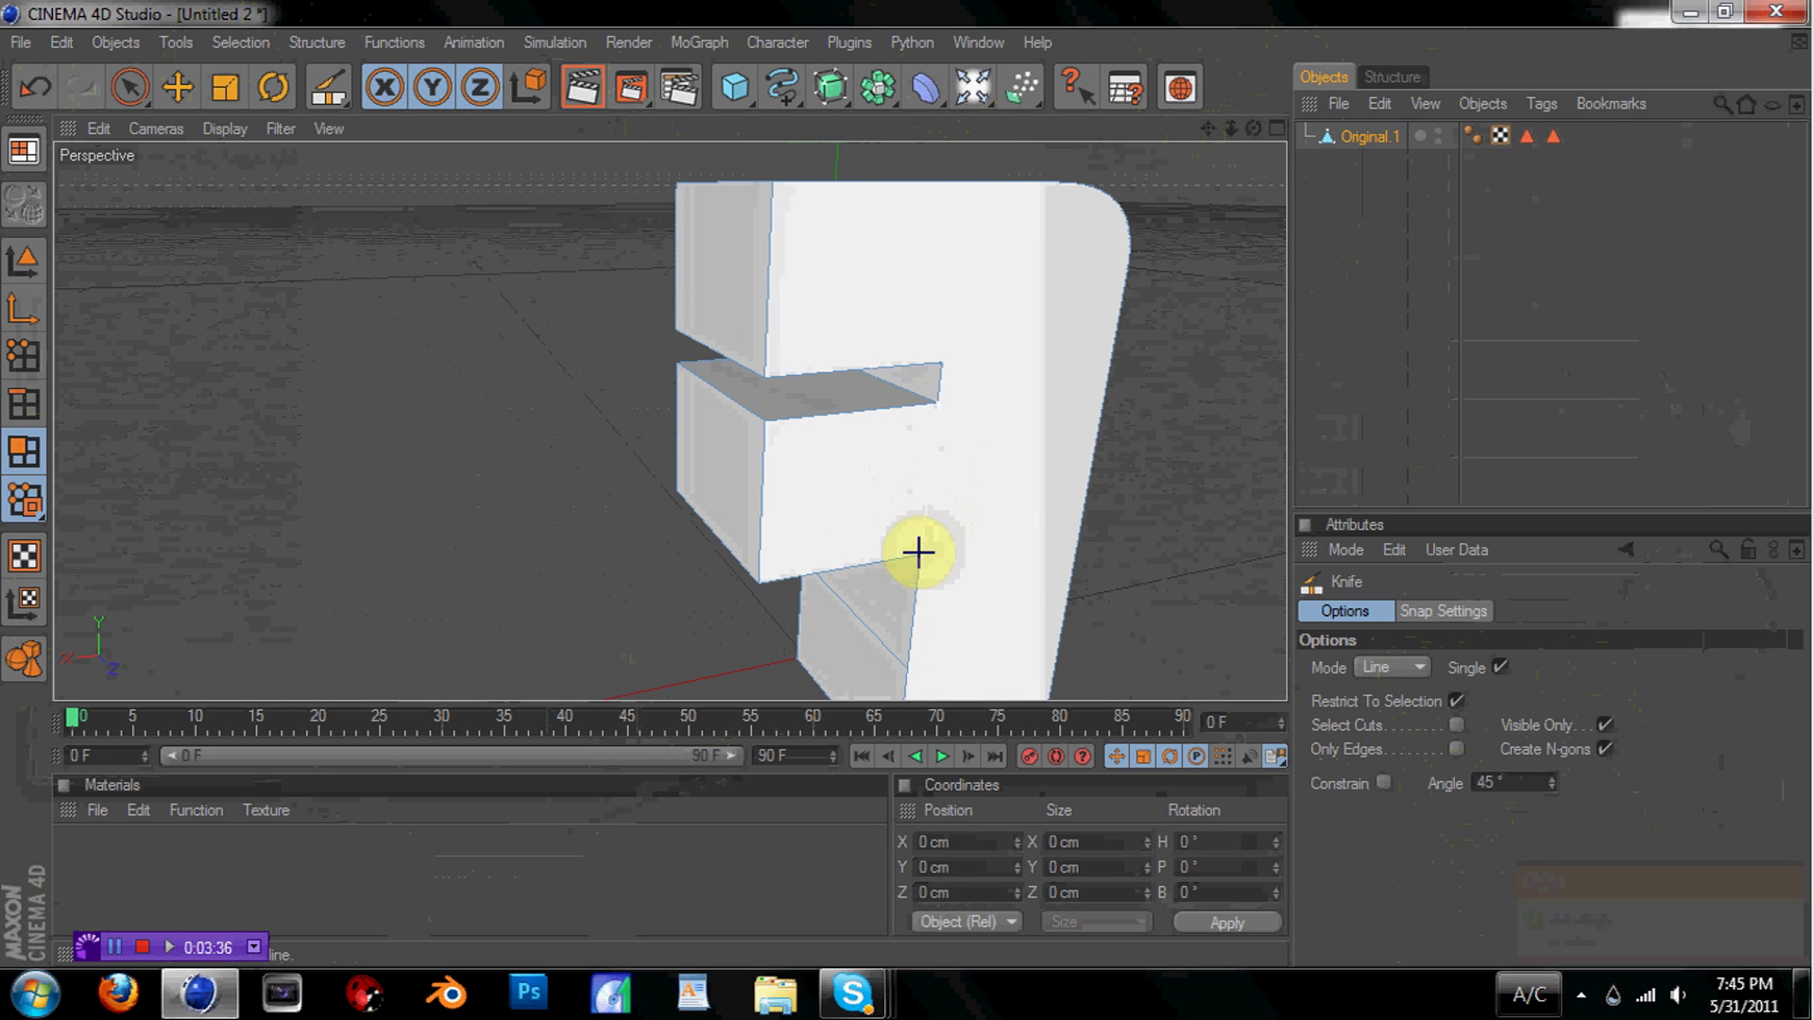
pyautogui.moveTo(923, 553); pyautogui.dragTo(940, 364)
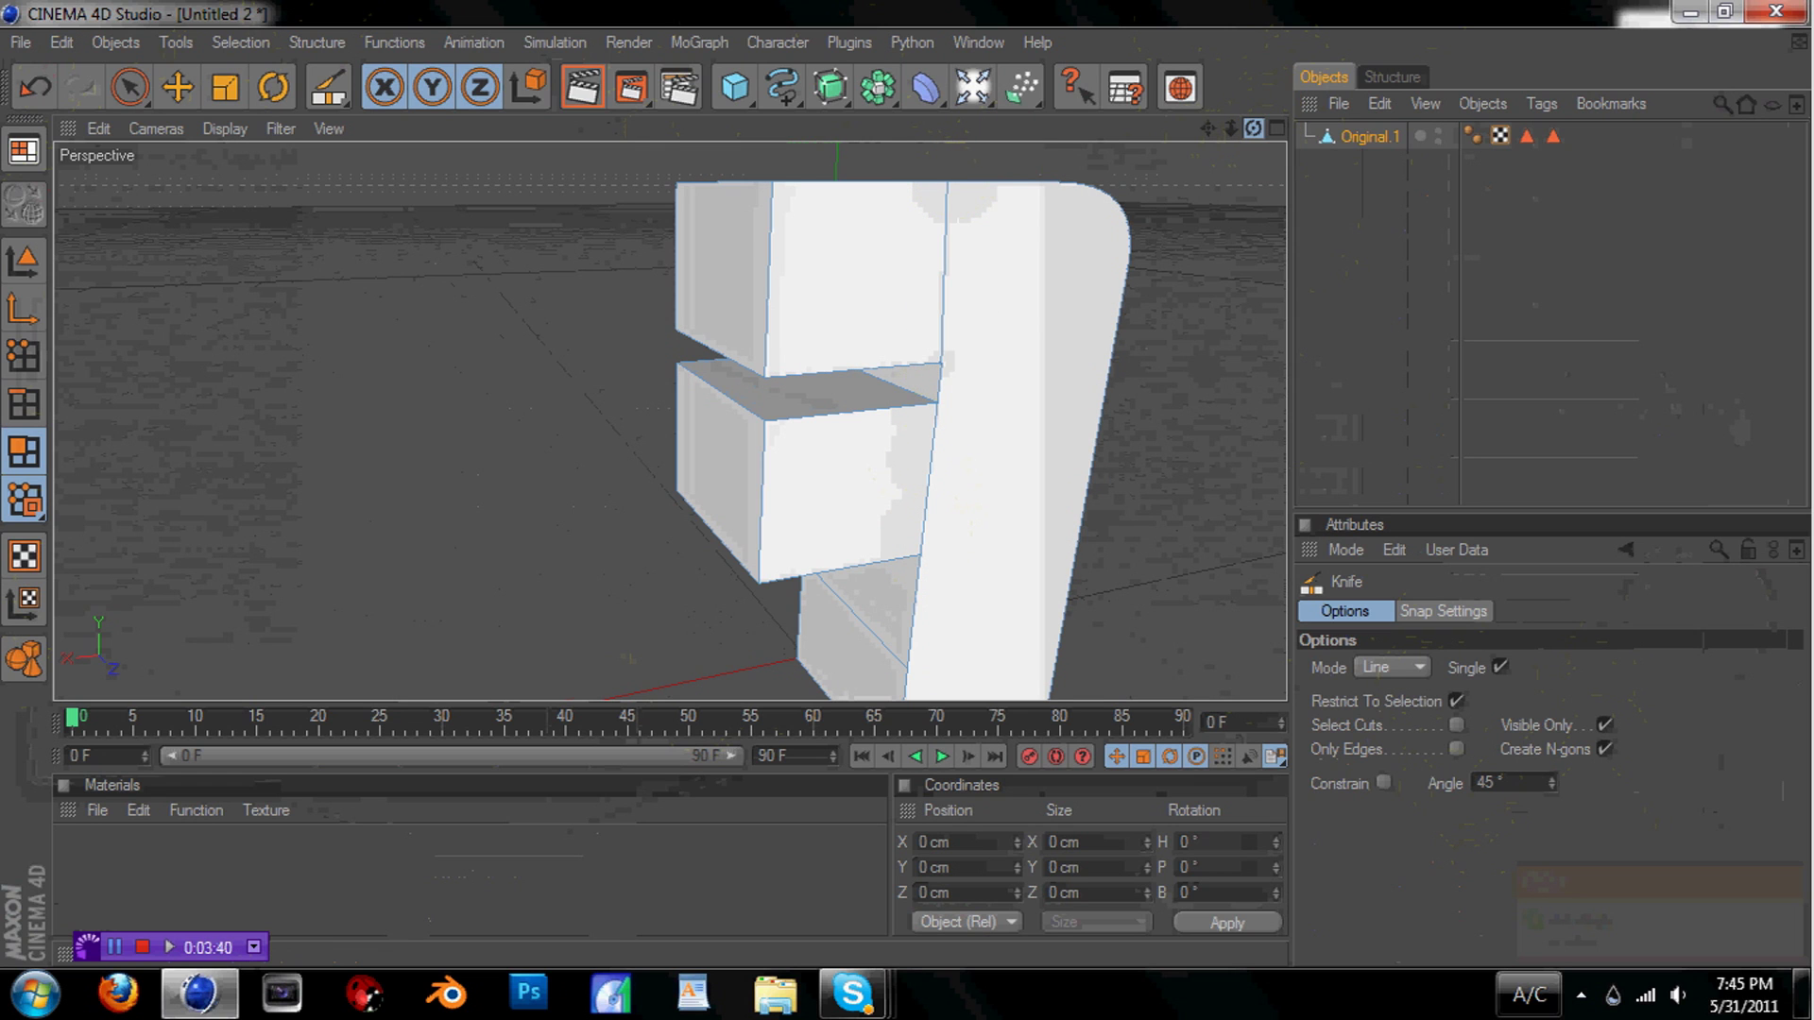
# Knife the back face of the stem horizontally at the undersides of both arms and at the lowest cut height
pyautogui.moveTo(1252, 129); pyautogui.dragTo(1262, 144)
pyautogui.click(793, 302)
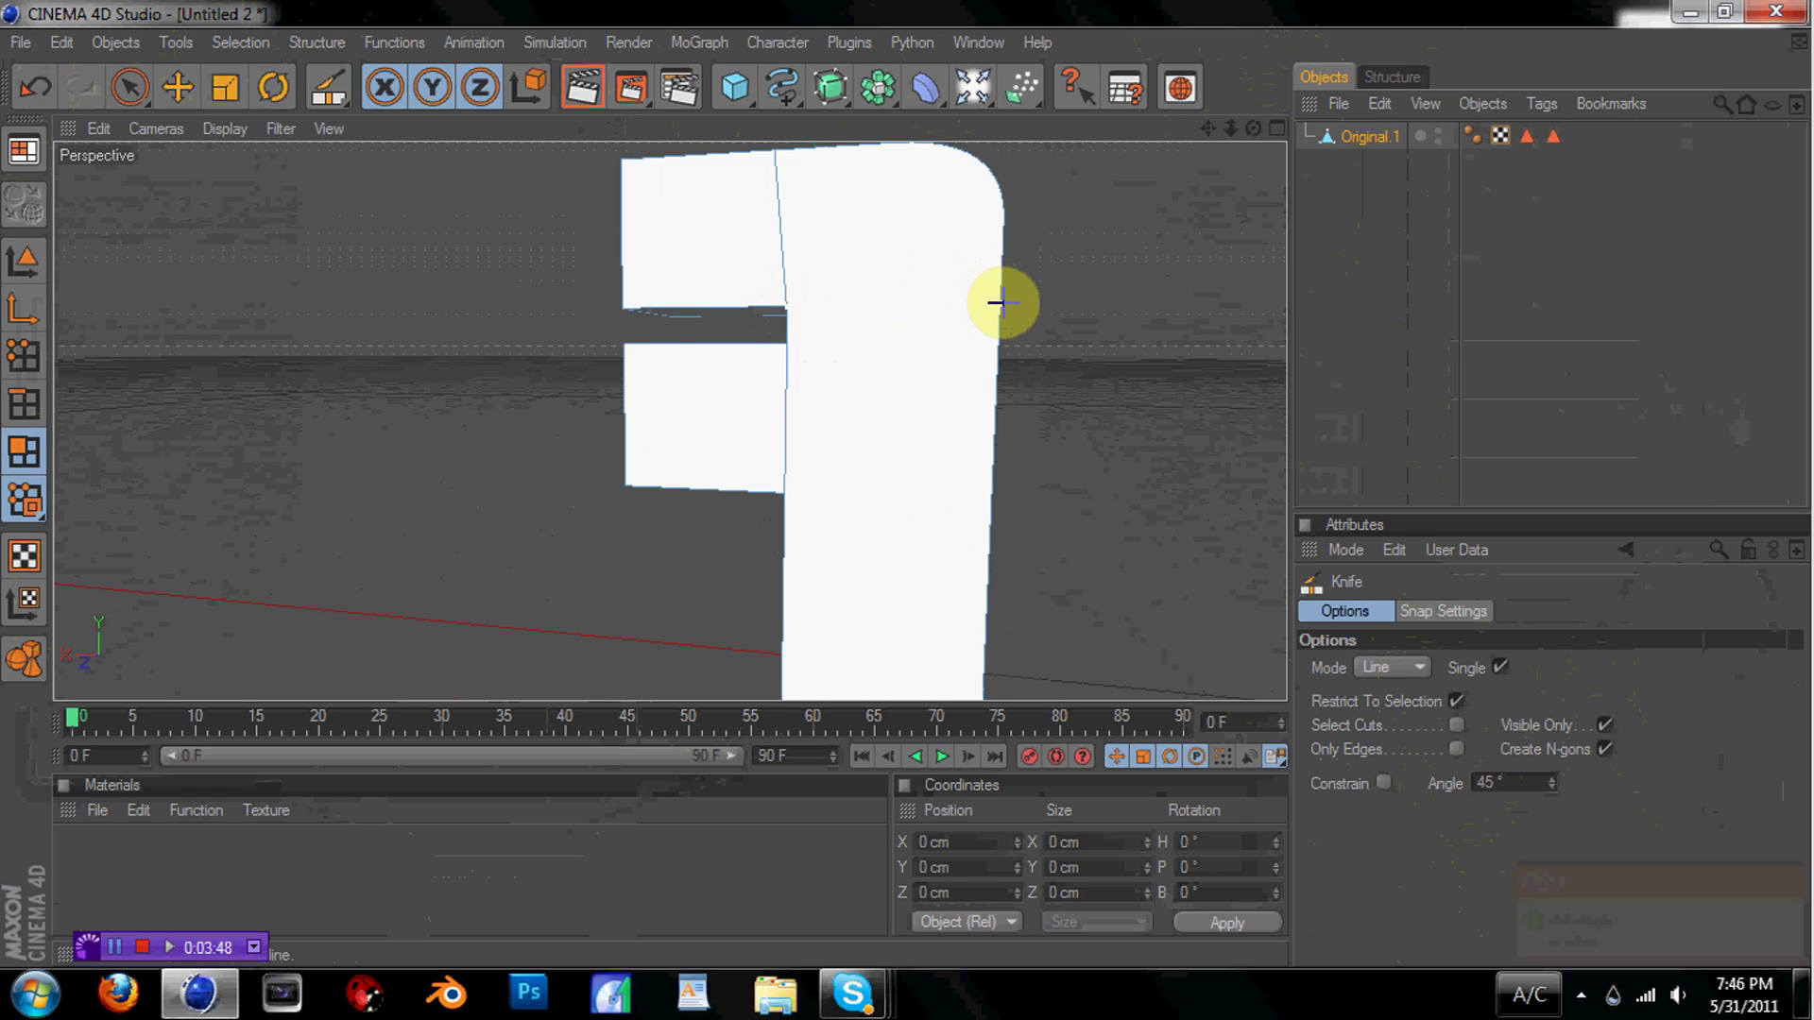
pyautogui.moveTo(1252, 130); pyautogui.dragTo(1252, 130)
pyautogui.click(698, 459)
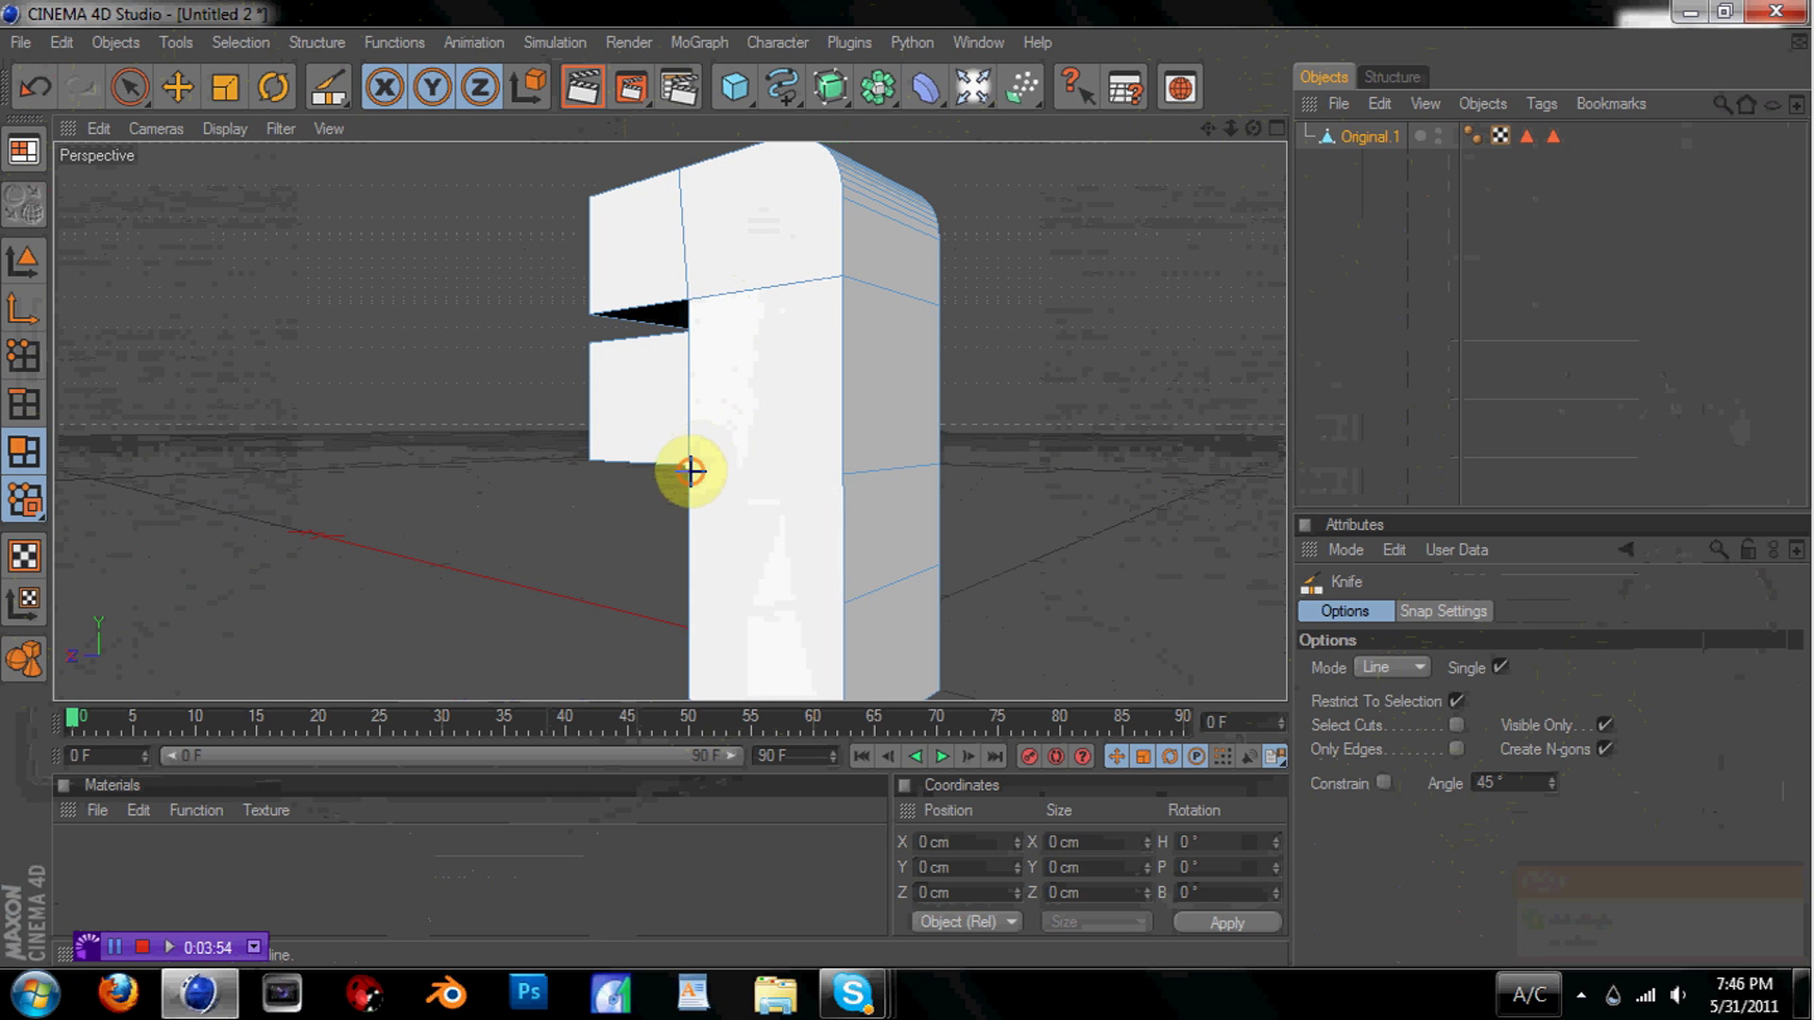
pyautogui.moveTo(1261, 129); pyautogui.dragTo(1257, 130)
pyautogui.click(893, 597)
pyautogui.moveTo(909, 582); pyautogui.dragTo(724, 579)
# With Live Selection in polygon mode, select the front, top, back and end faces of the F's upper arm
pyautogui.moveTo(1254, 133)
pyautogui.mouseDown()
pyautogui.moveTo(1225, 138)
pyautogui.moveTo(1239, 131)
pyautogui.mouseUp()
pyautogui.click(130, 80)
pyautogui.click(24, 456)
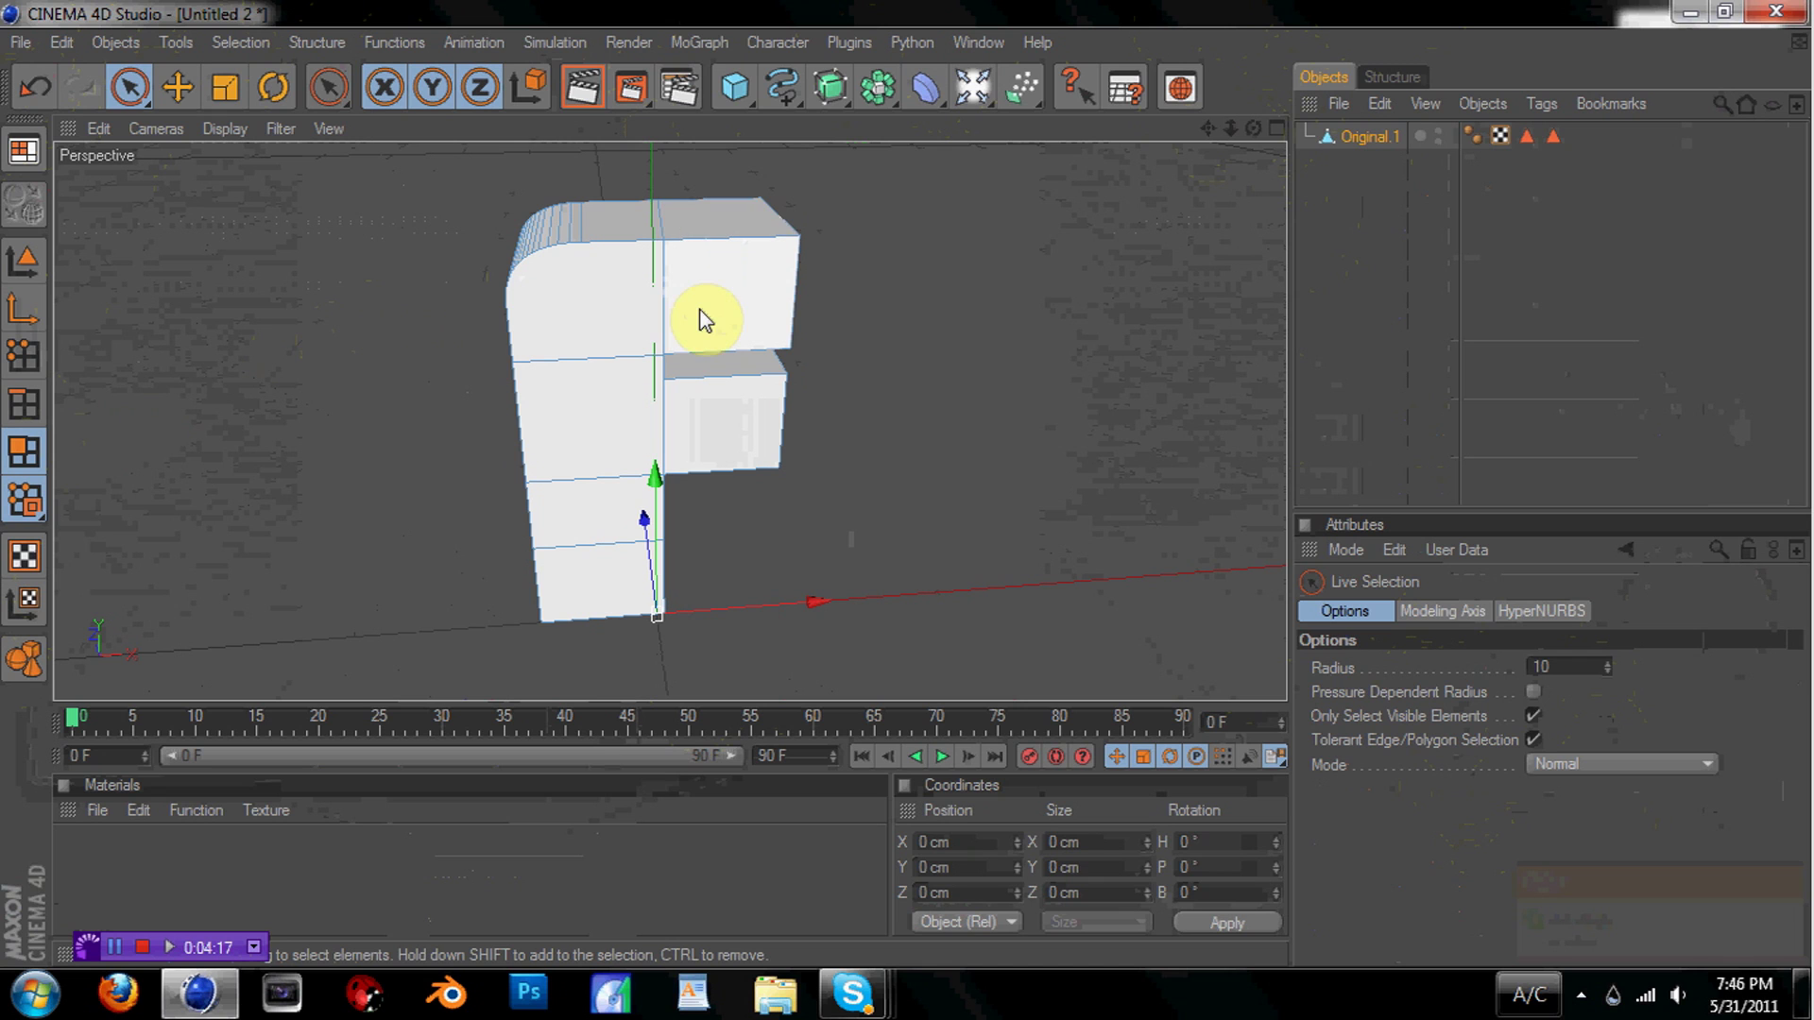
pyautogui.moveTo(704, 319)
pyautogui.mouseDown()
pyautogui.moveTo(713, 243)
pyautogui.moveTo(781, 189)
pyautogui.mouseUp()
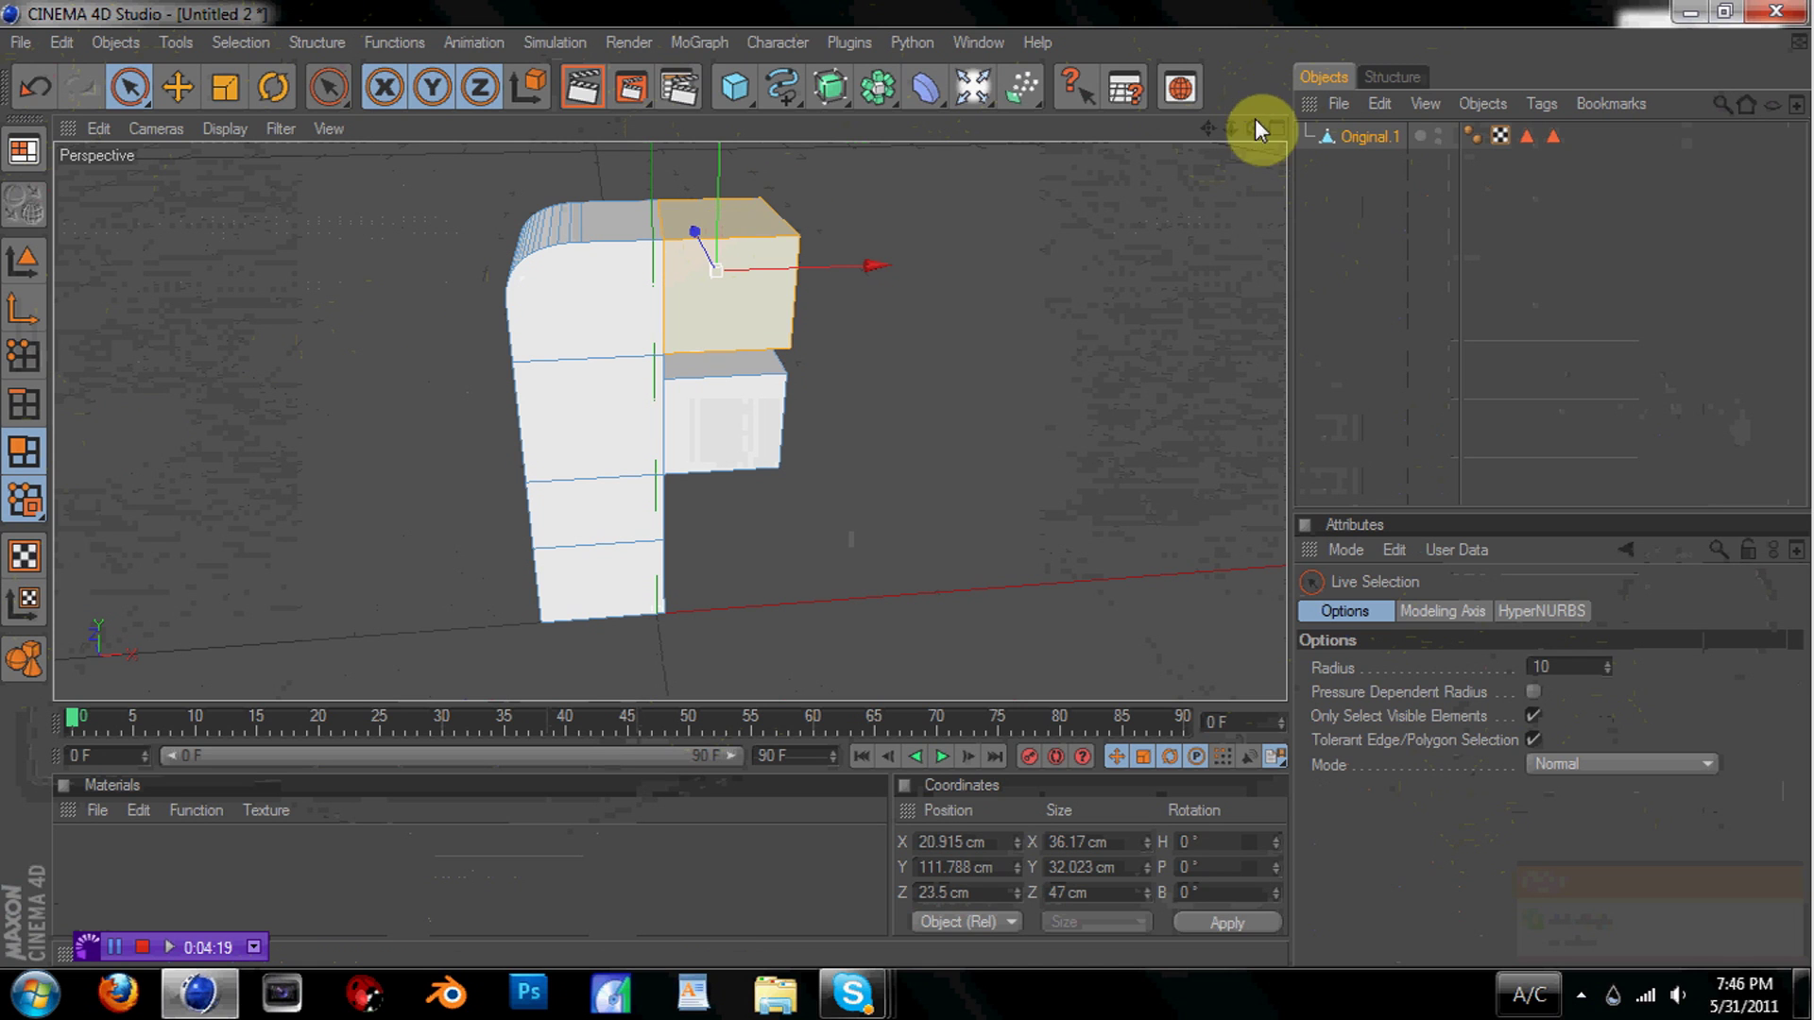
pyautogui.moveTo(1254, 117); pyautogui.dragTo(982, 121)
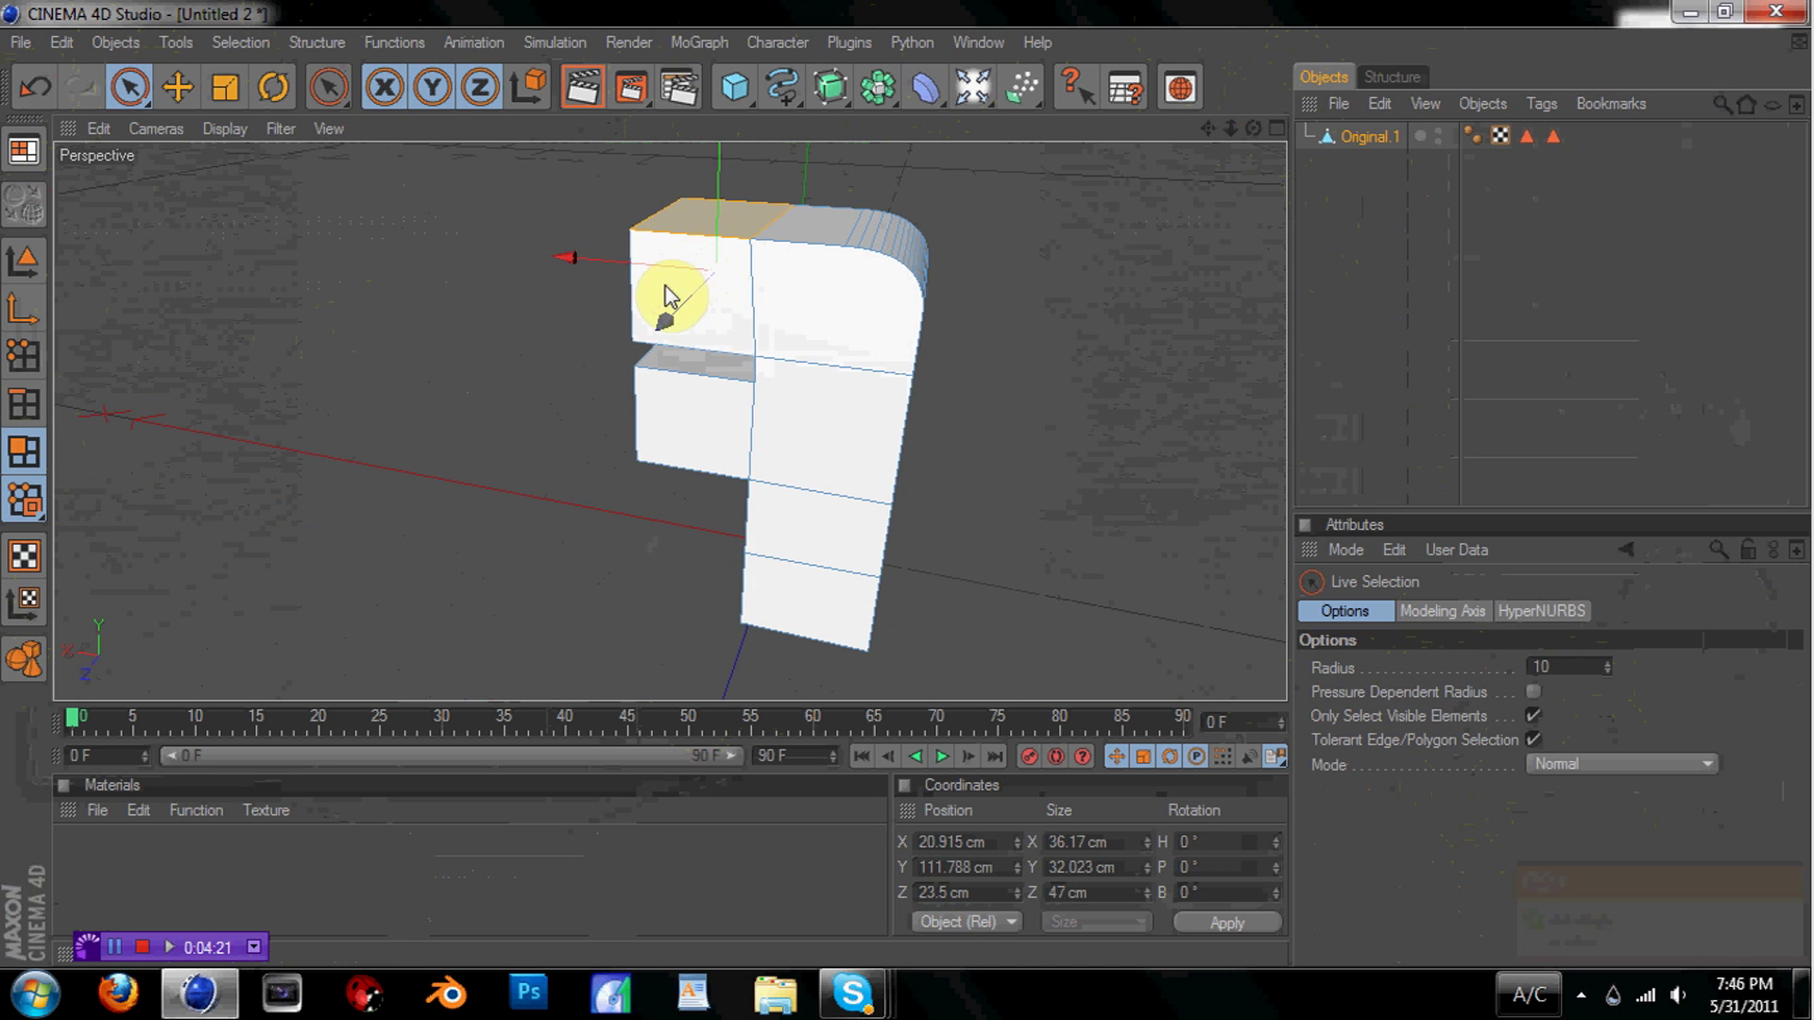
pyautogui.moveTo(1252, 128); pyautogui.dragTo(1143, 134)
pyautogui.click(756, 313)
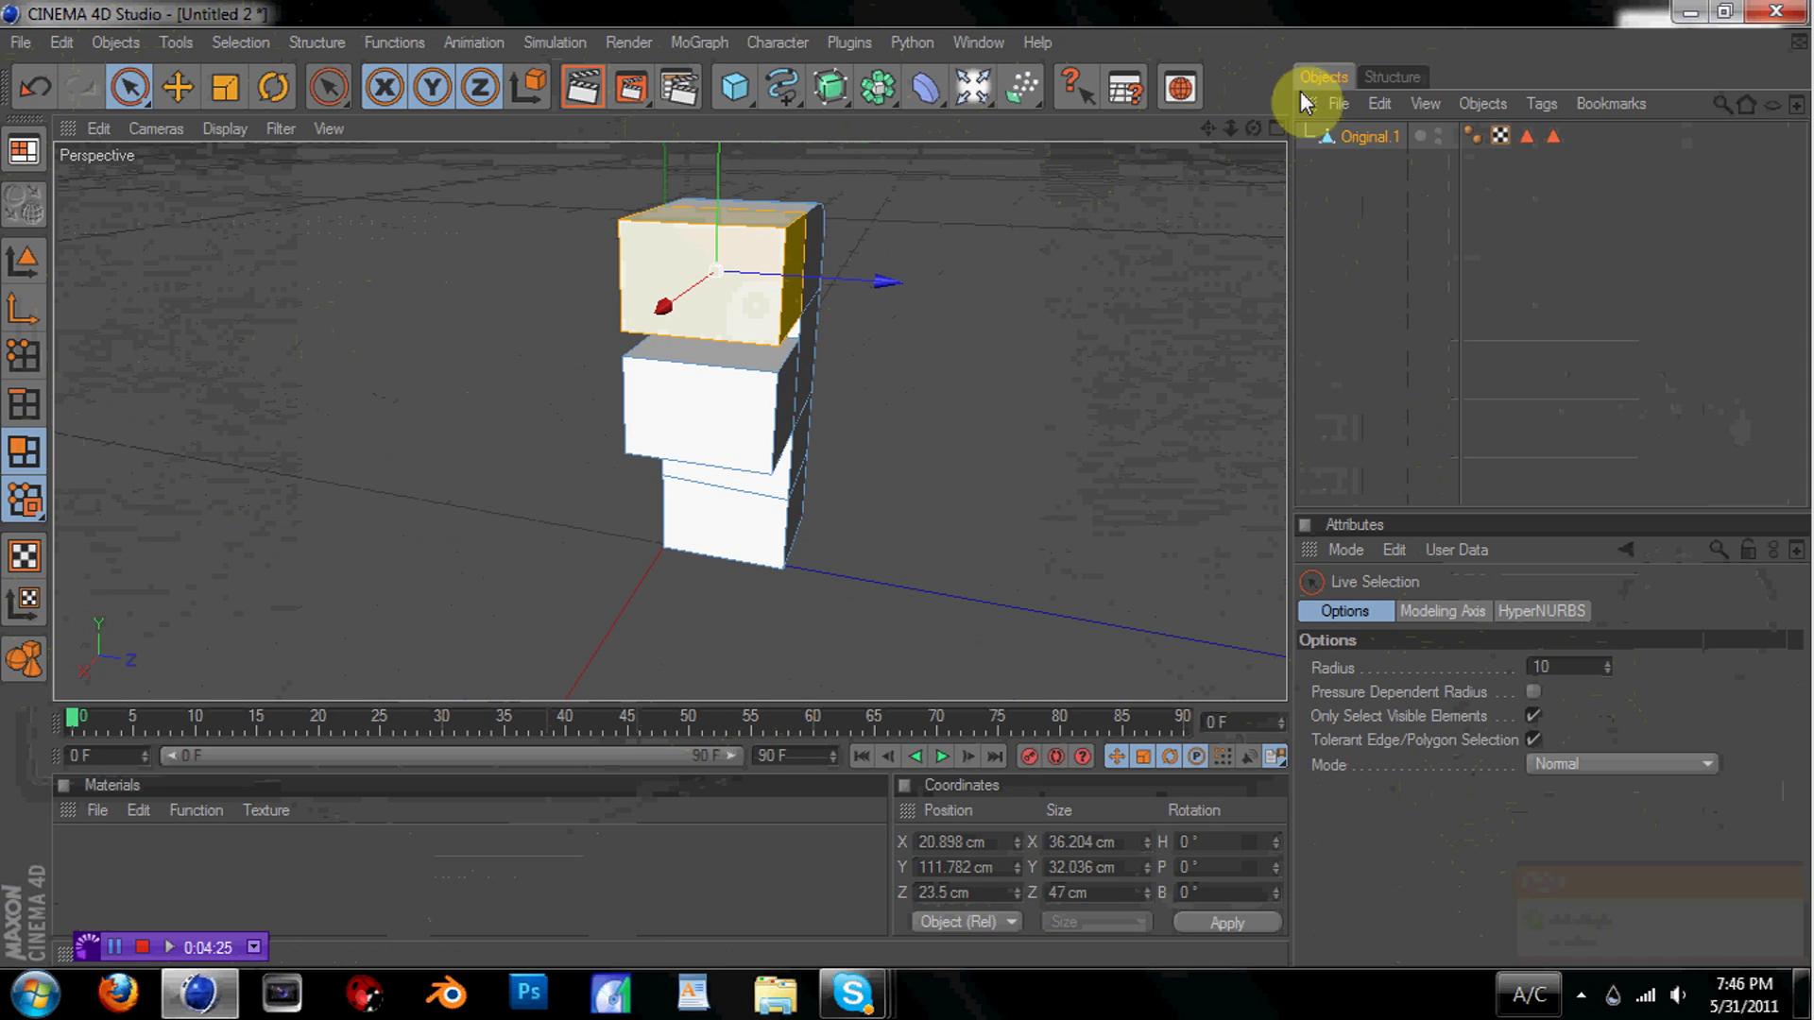
# Add the underside of the upper arm to the polygon selection
pyautogui.moveTo(1253, 129); pyautogui.dragTo(1253, 67)
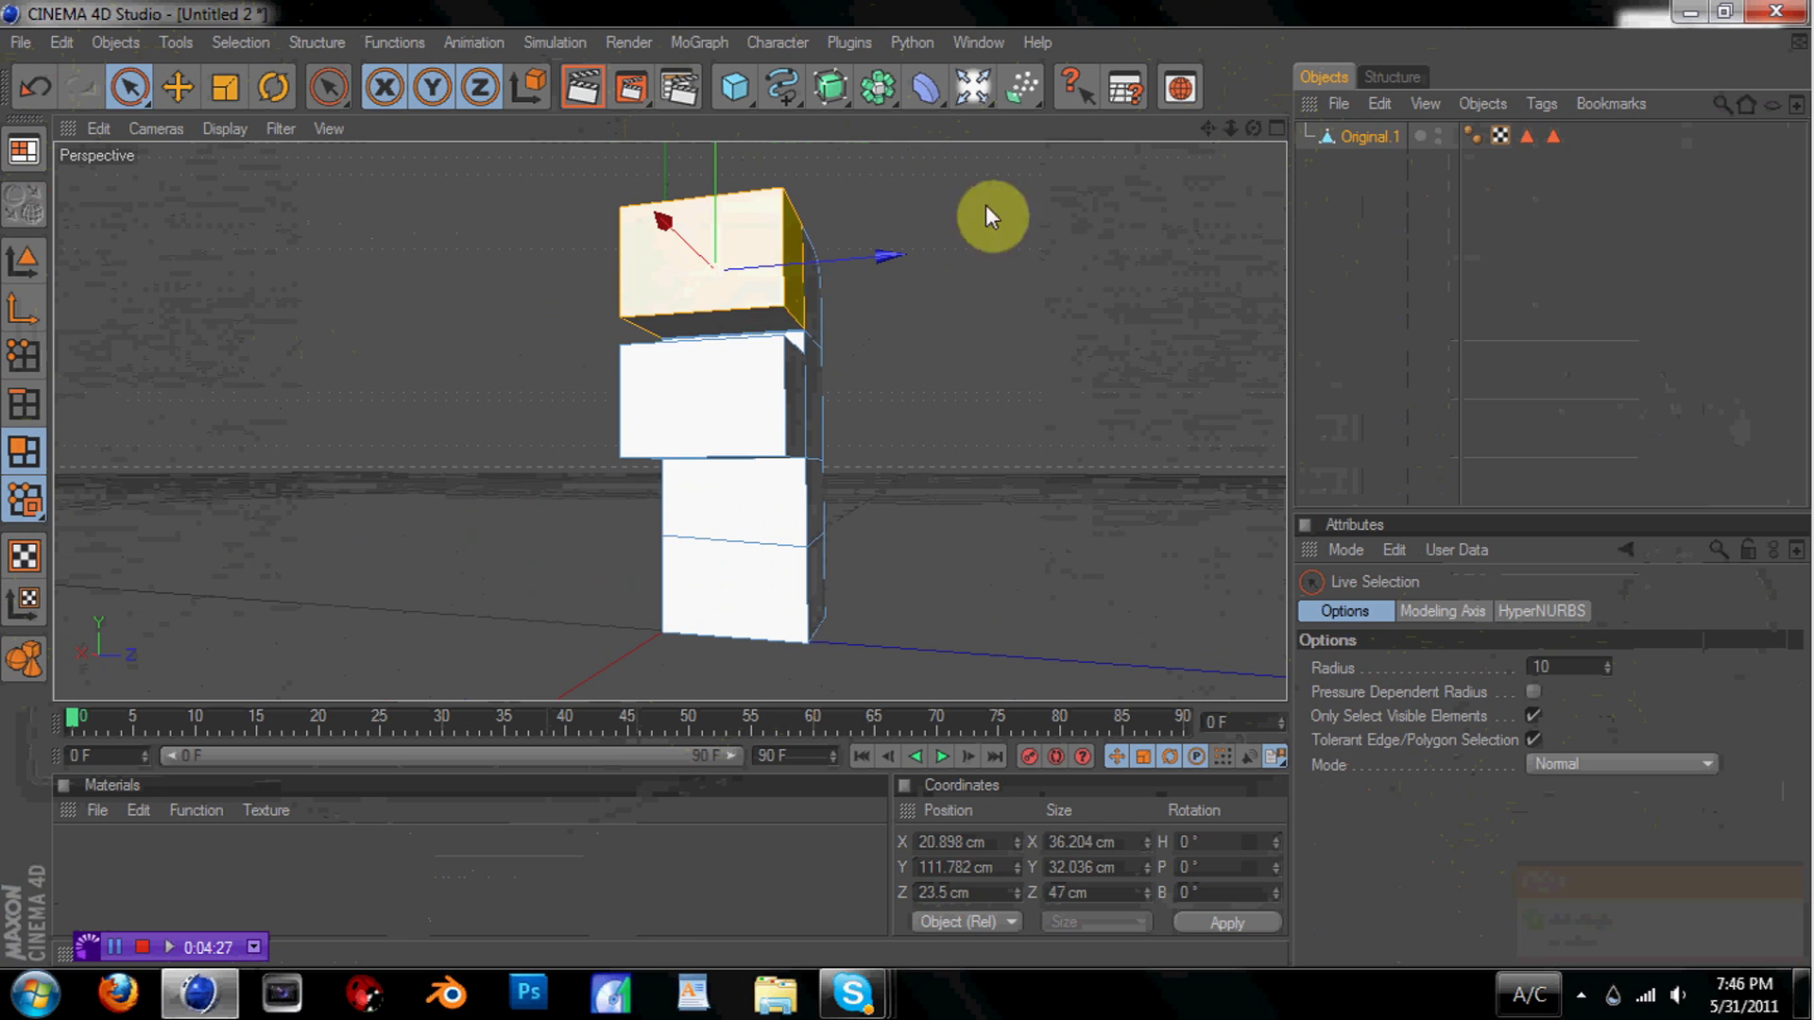
pyautogui.moveTo(1252, 128); pyautogui.dragTo(1306, 133)
pyautogui.hotkey('ctrl', 'z')
pyautogui.moveTo(1254, 129); pyautogui.dragTo(758, 309)
pyautogui.keyDown('shift'); pyautogui.click(758, 311); pyautogui.keyUp('shift')
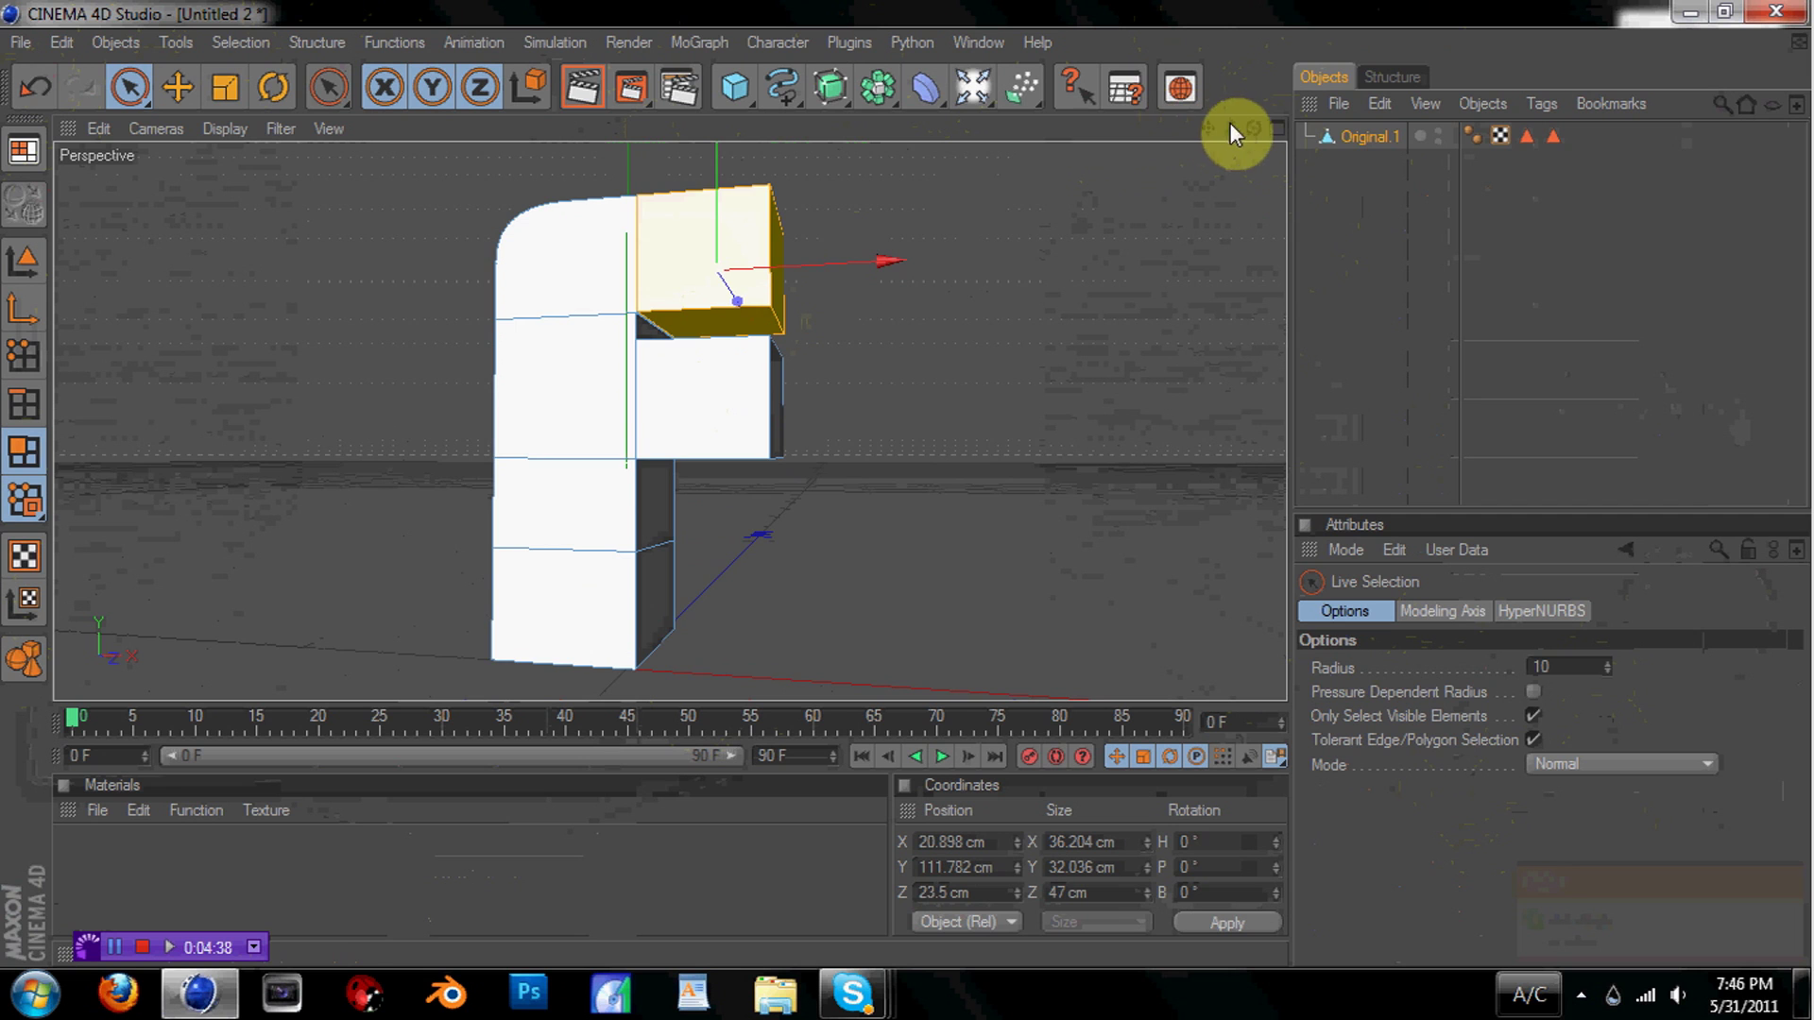
# Split the selected upper-arm polygons into a separate object and rename the new object Part1
pyautogui.moveTo(1252, 128); pyautogui.dragTo(709, 217)
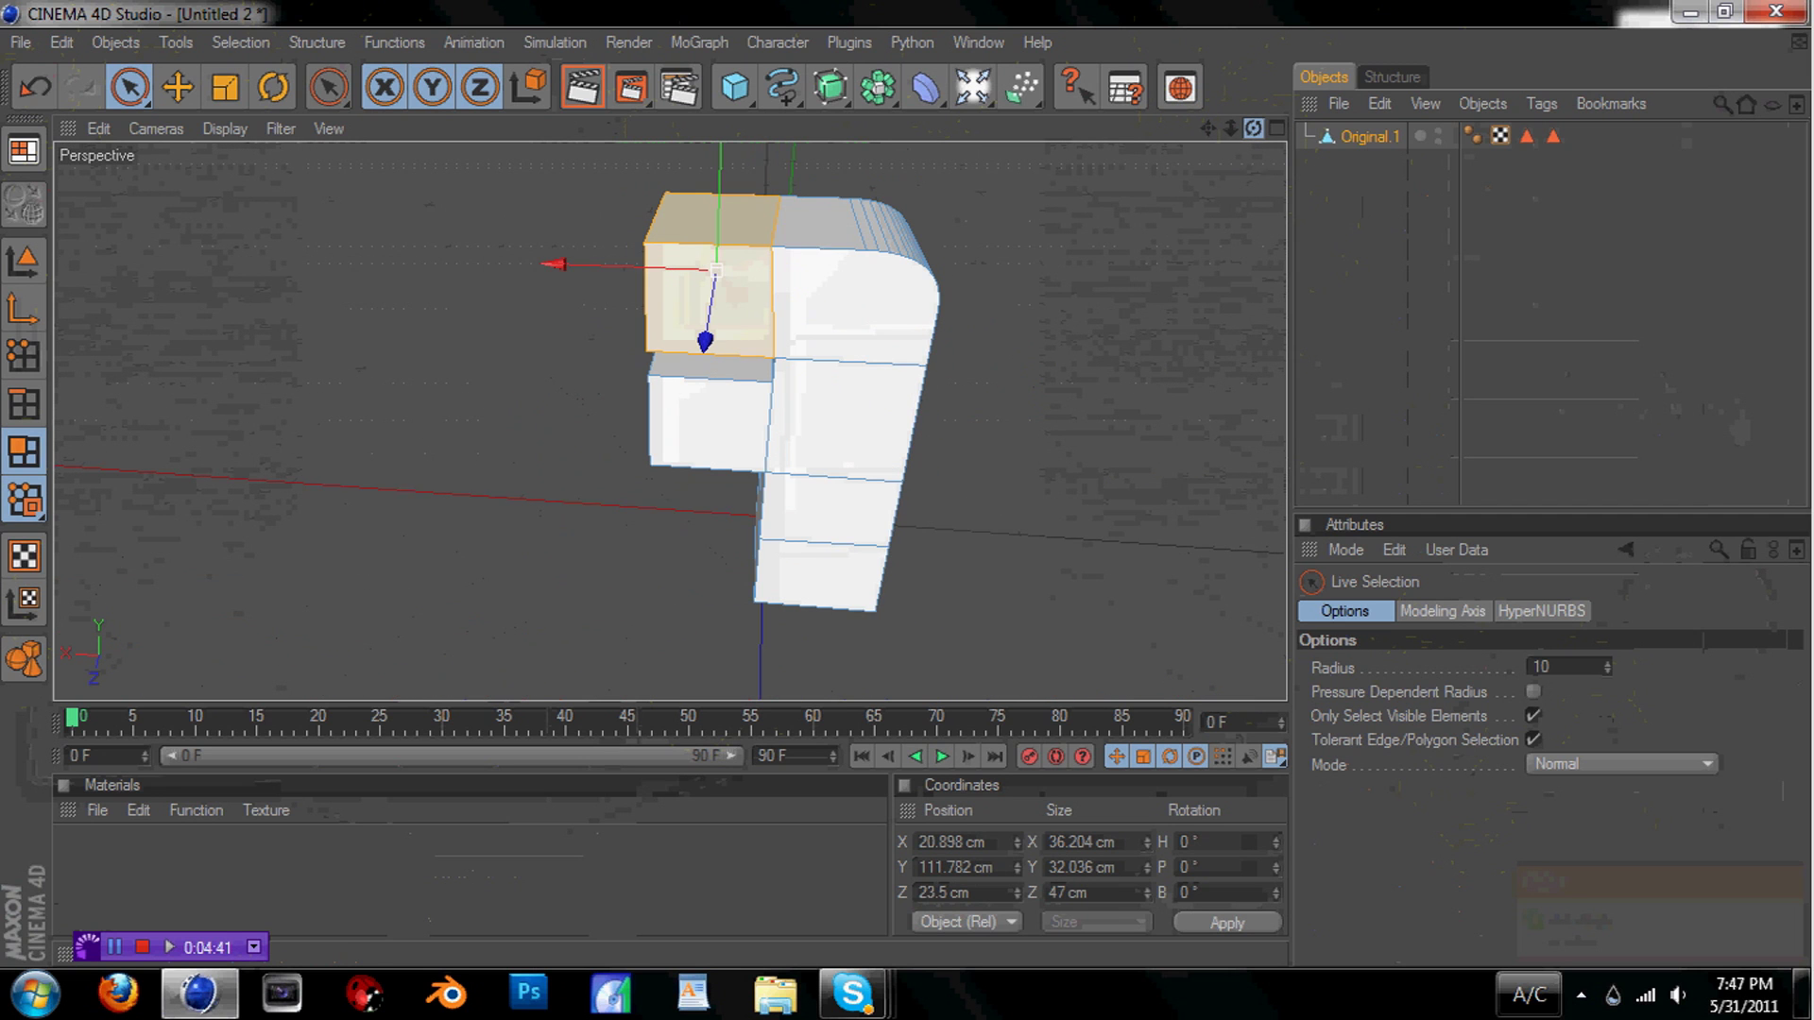
pyautogui.click(385, 42)
pyautogui.click(496, 841)
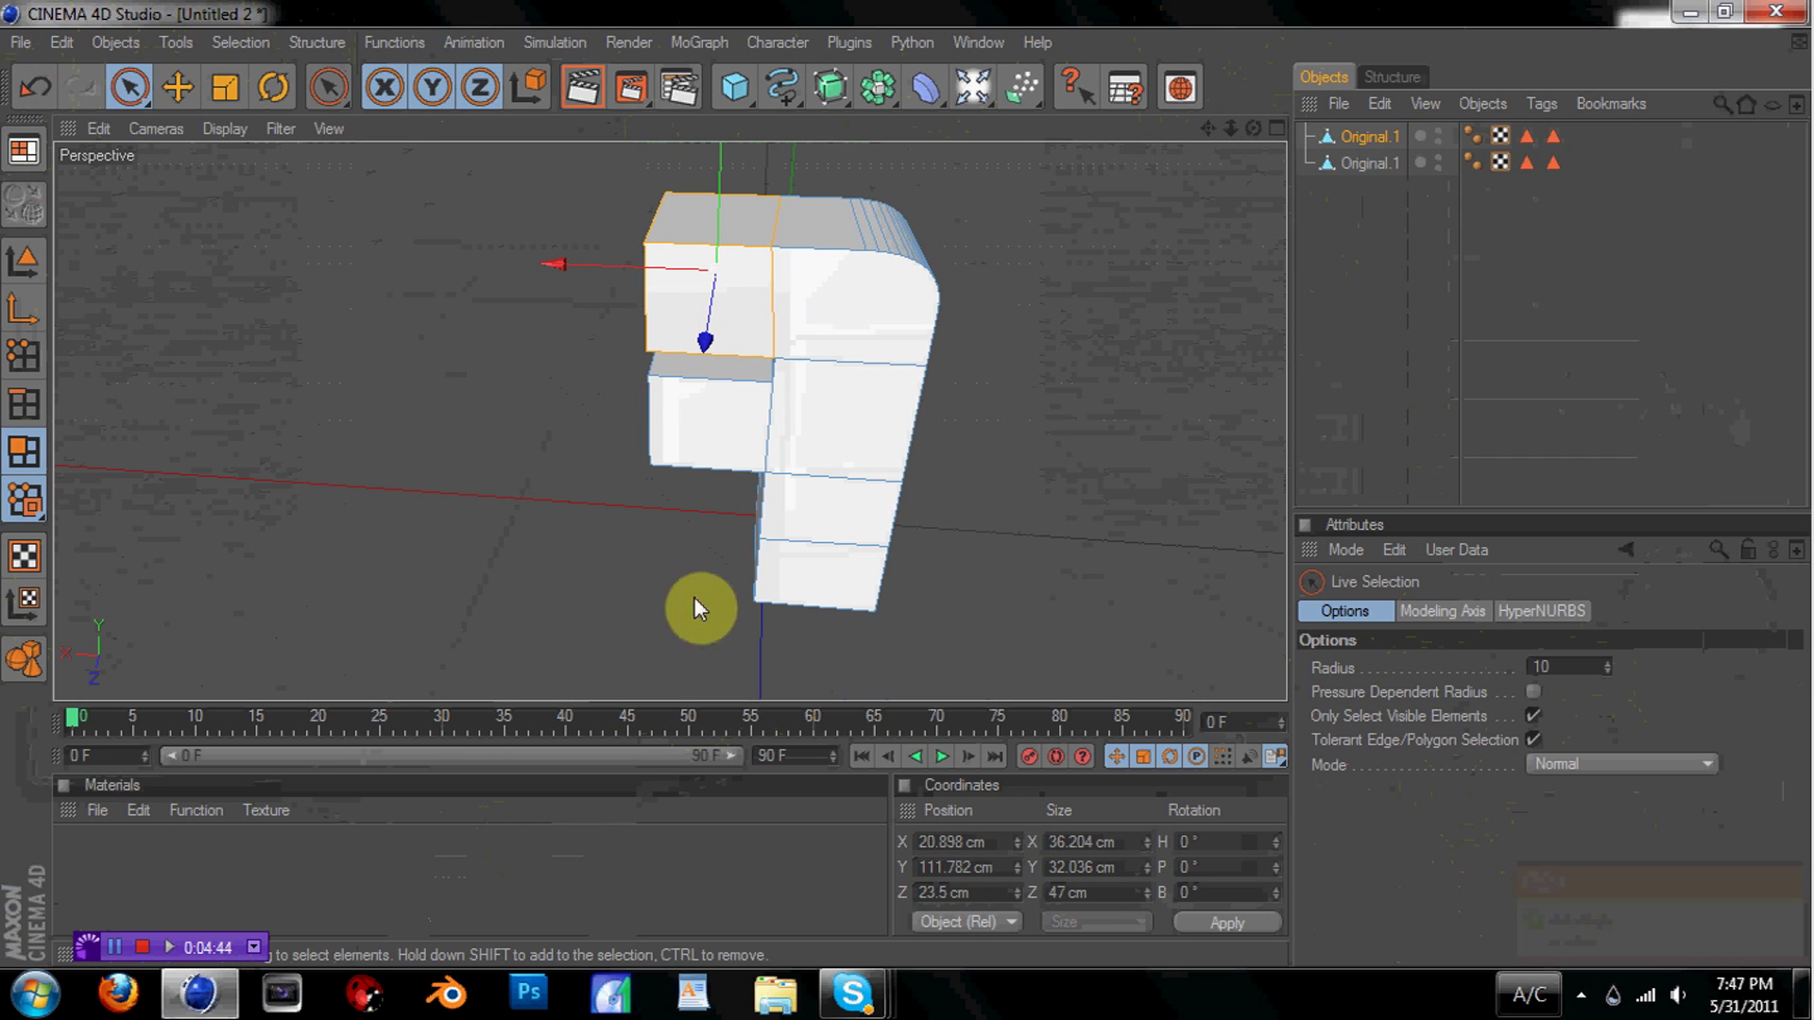
pyautogui.doubleClick(1372, 162)
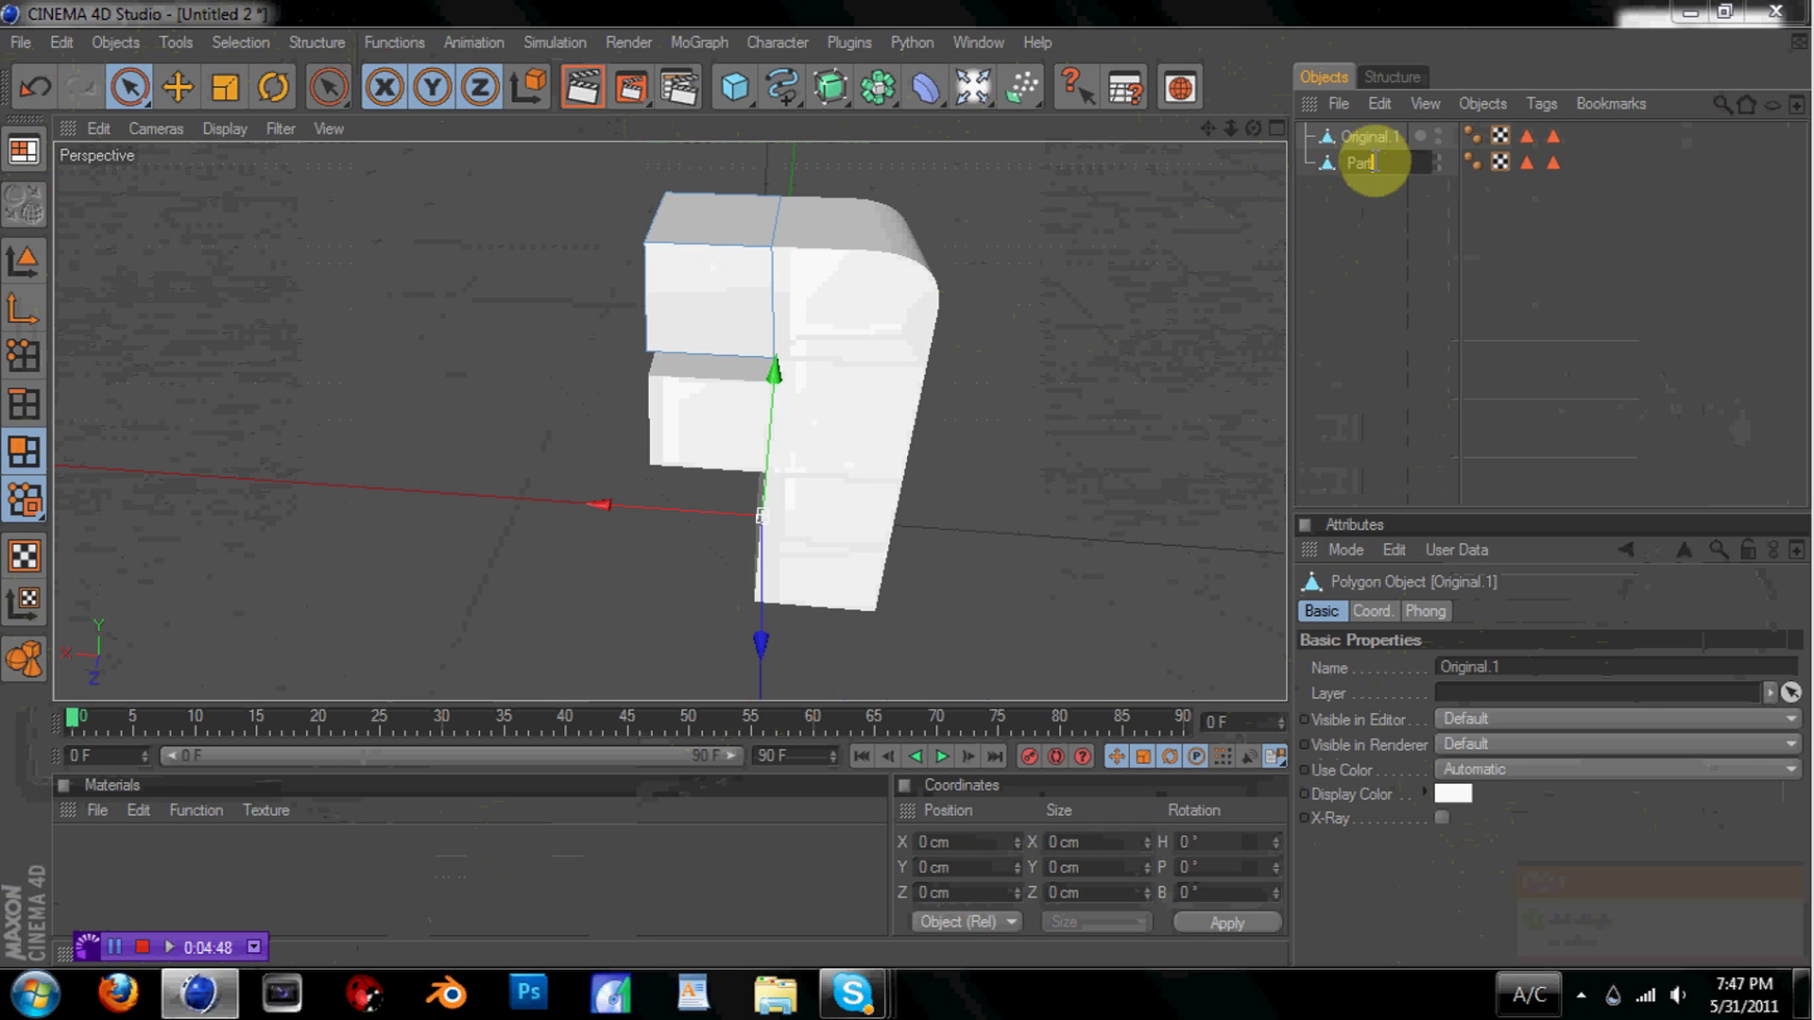
pyautogui.write('Part1')
pyautogui.press('Return')
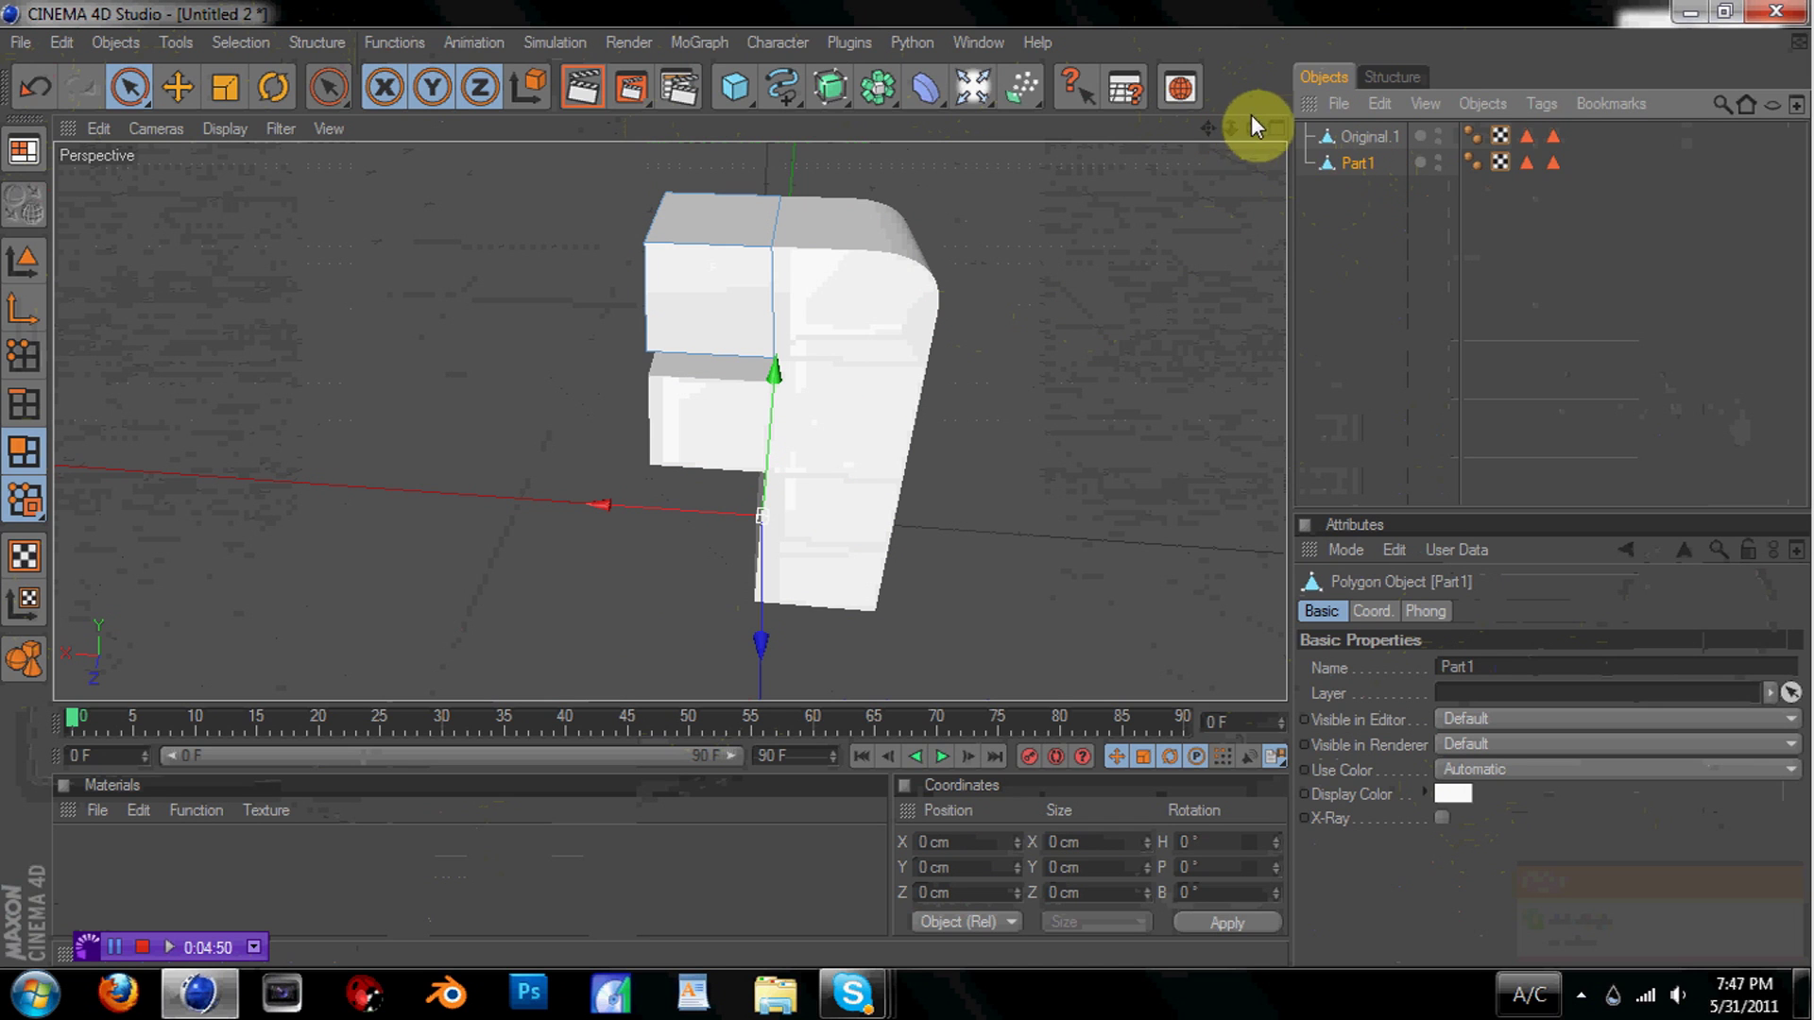
# Delete the selected upper-arm polygons from Original.1
pyautogui.moveTo(1252, 127)
pyautogui.mouseDown()
pyautogui.moveTo(1446, 140)
pyautogui.moveTo(1279, 122)
pyautogui.mouseUp()
pyautogui.click(1374, 136)
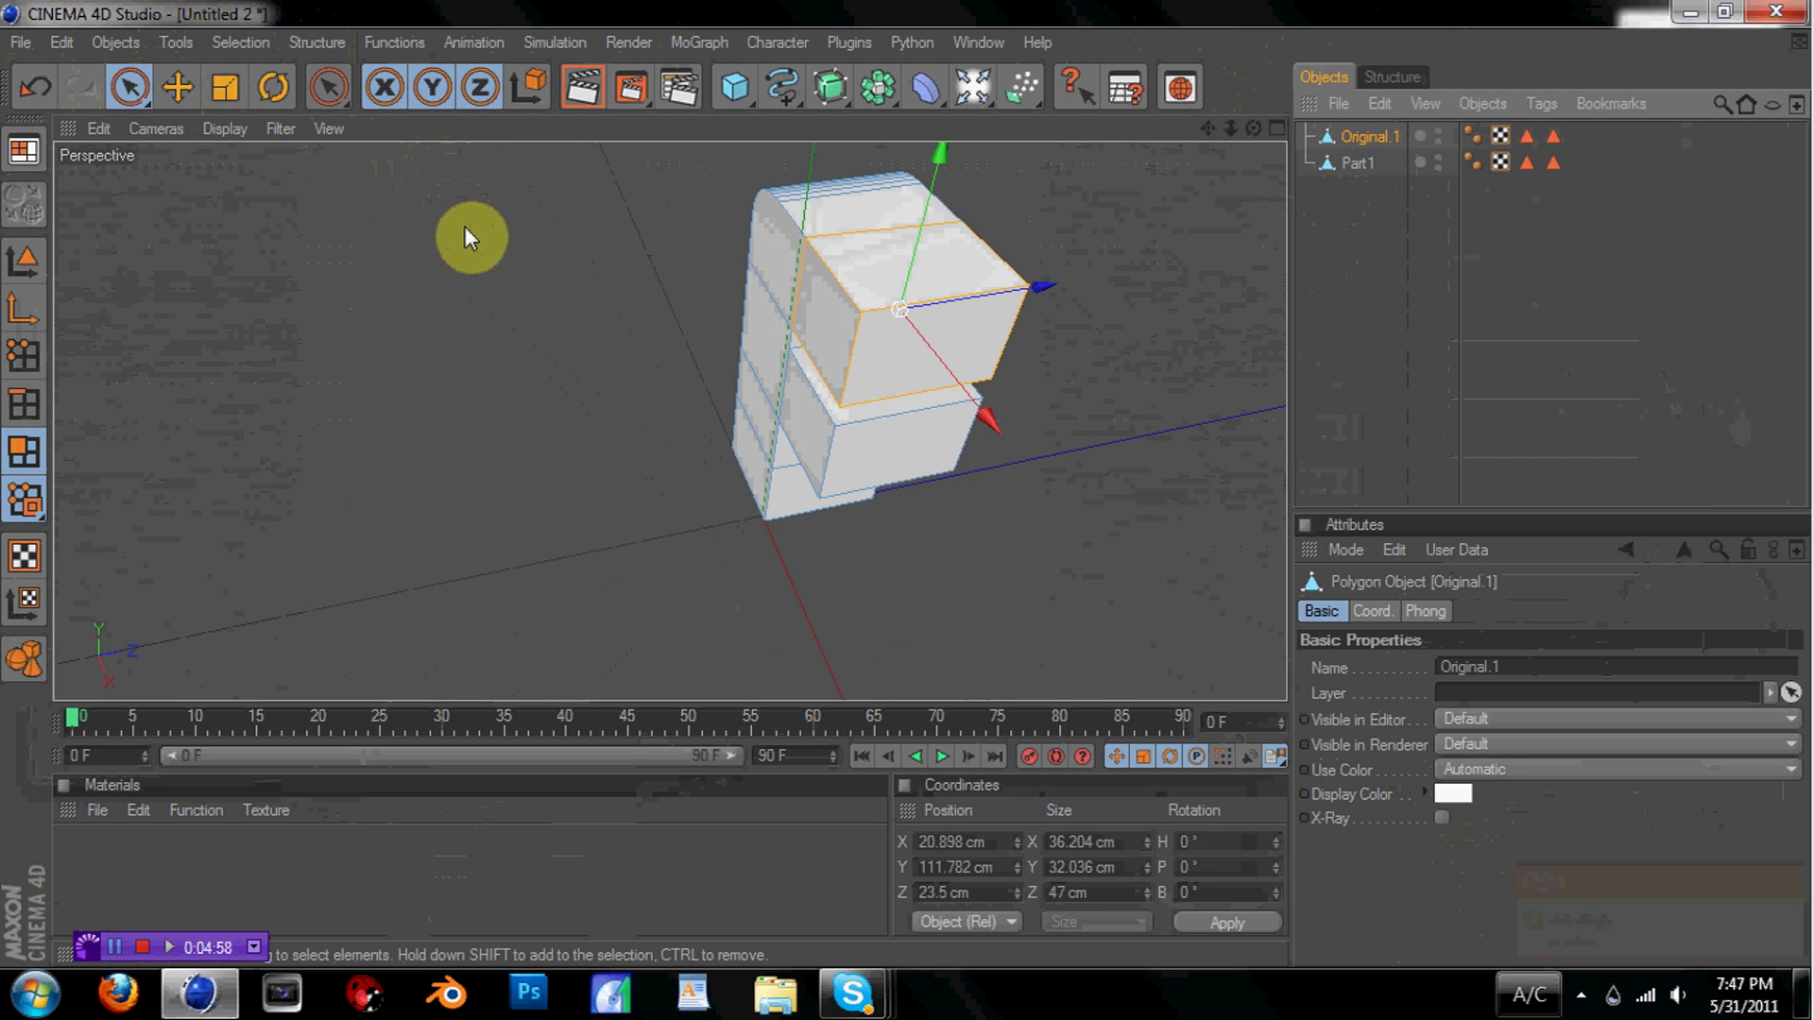
pyautogui.press('Delete')
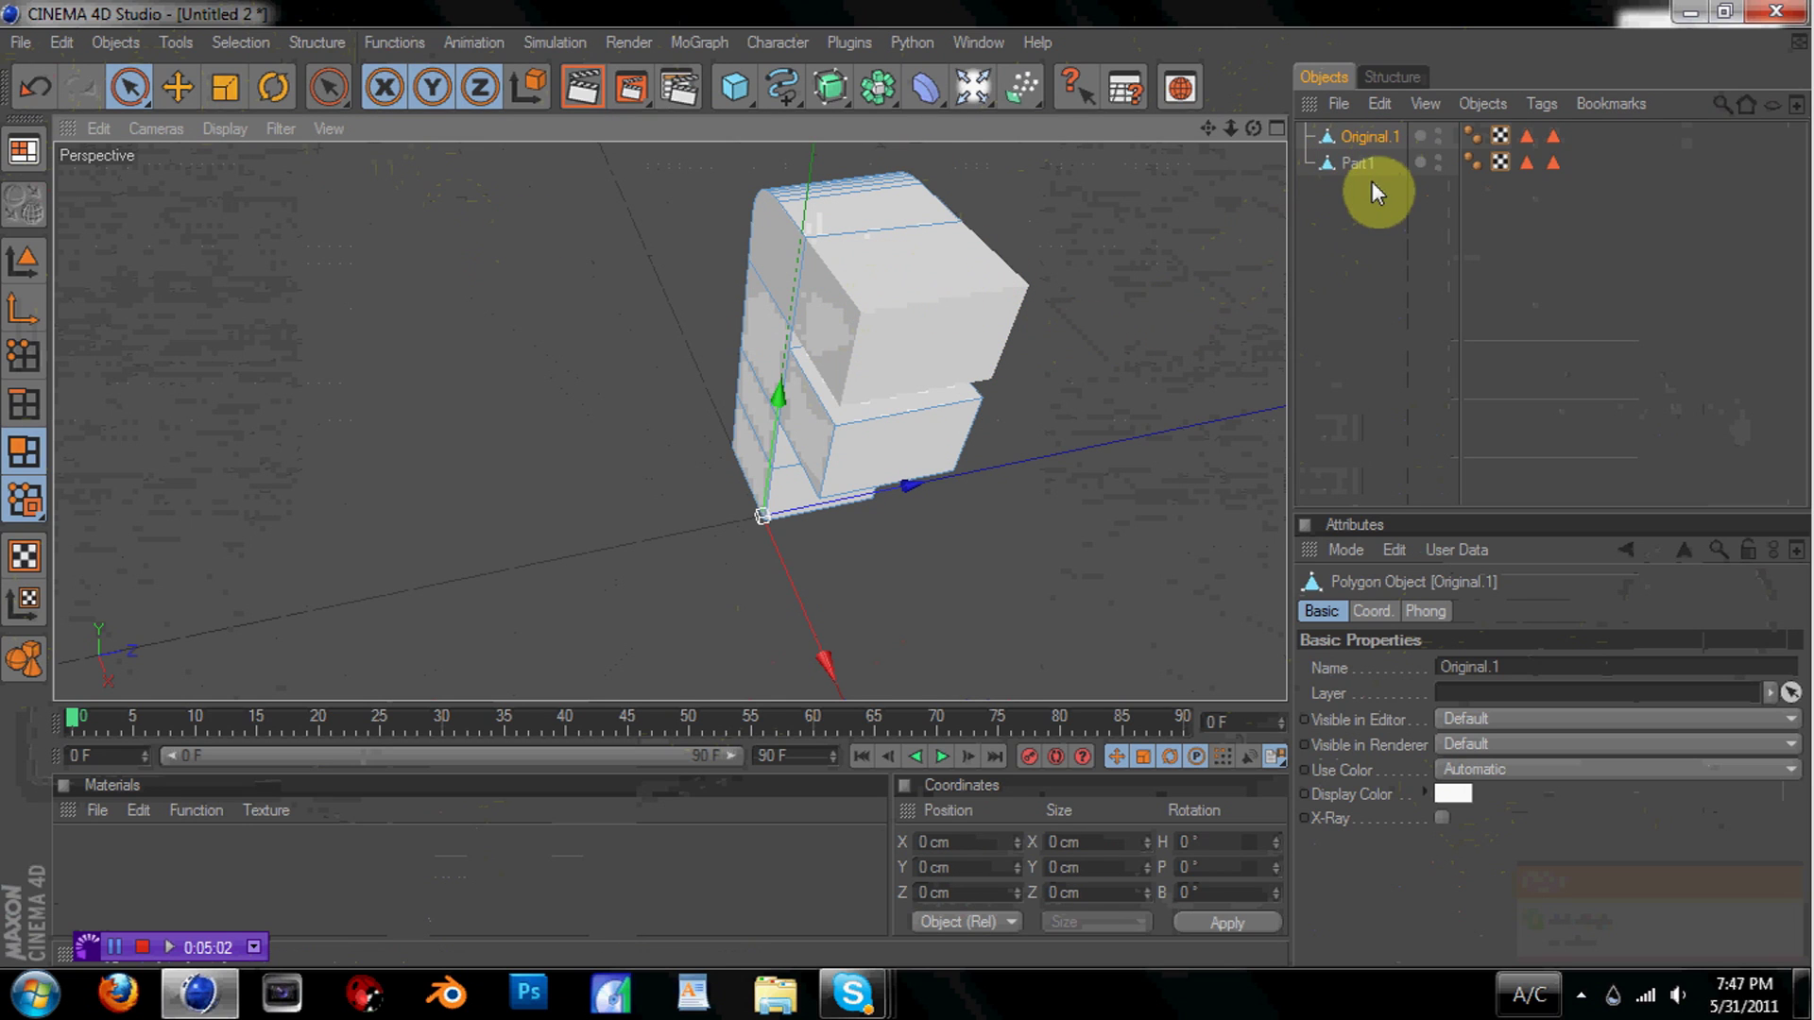
# Hide Part1 in the editor and close the open hole in Original.1 with Close Polygon Hole
pyautogui.click(1436, 155)
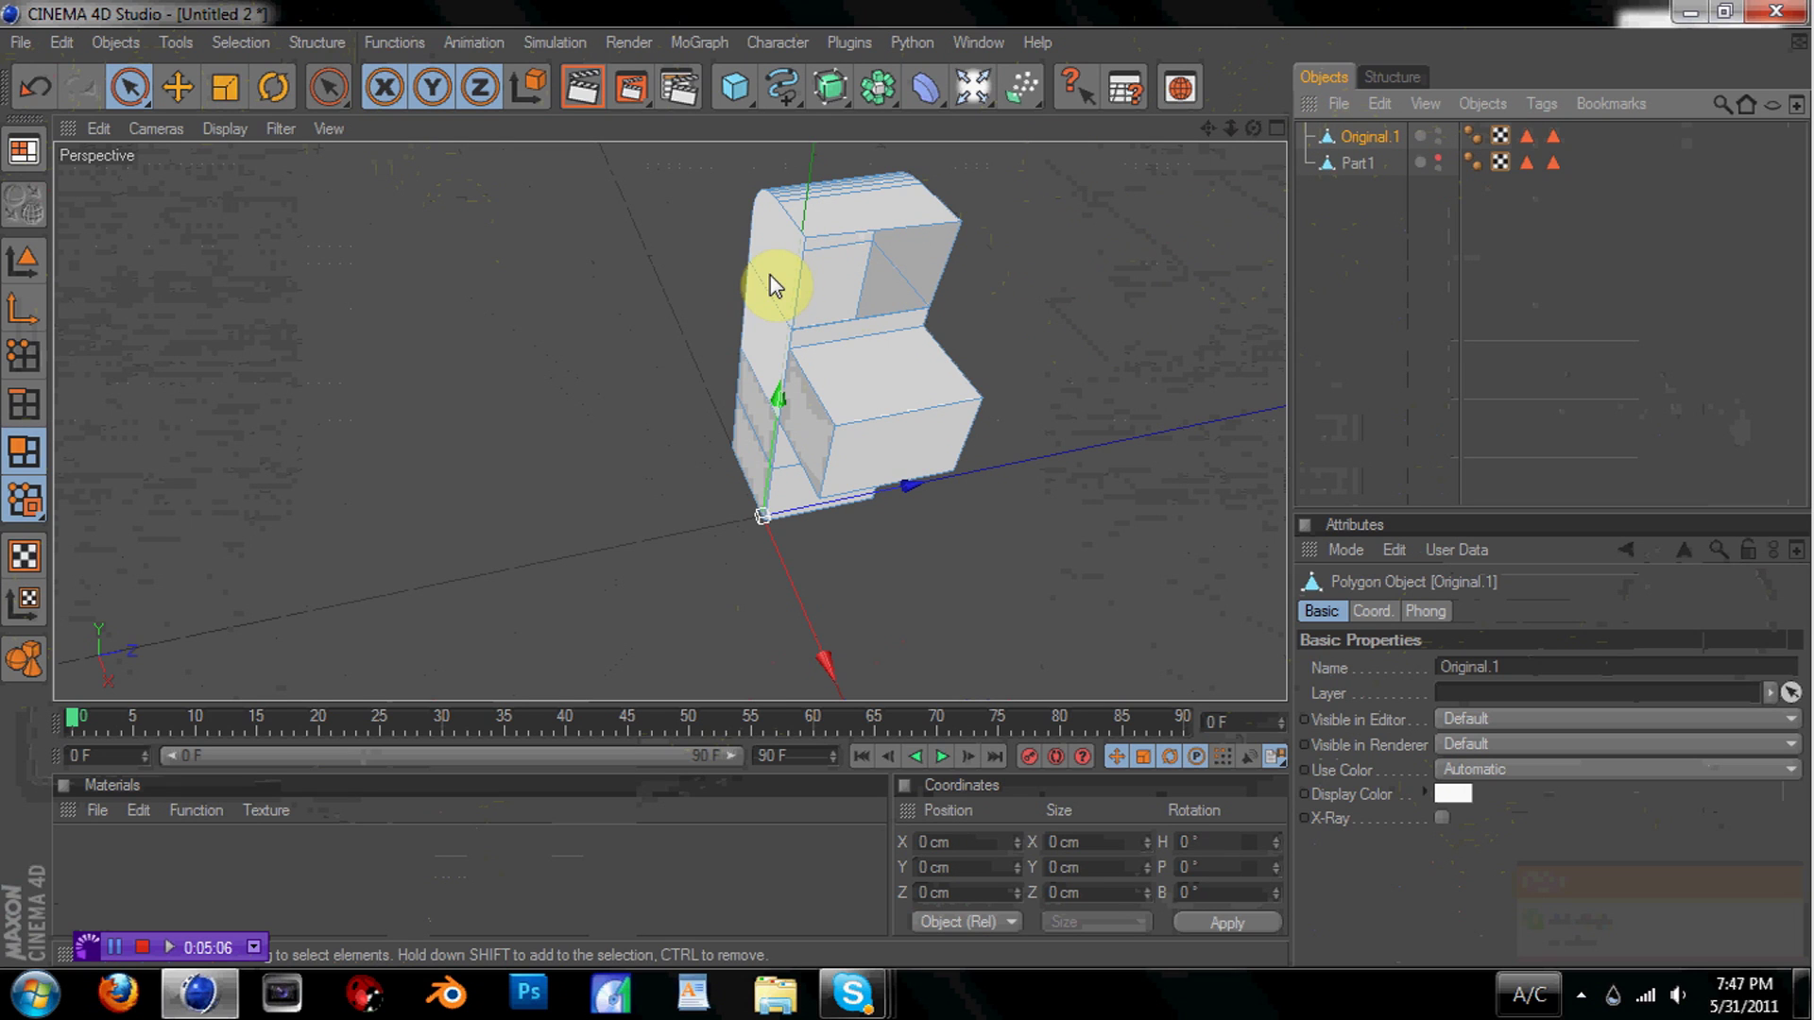
pyautogui.press('m')
pyautogui.press('d')
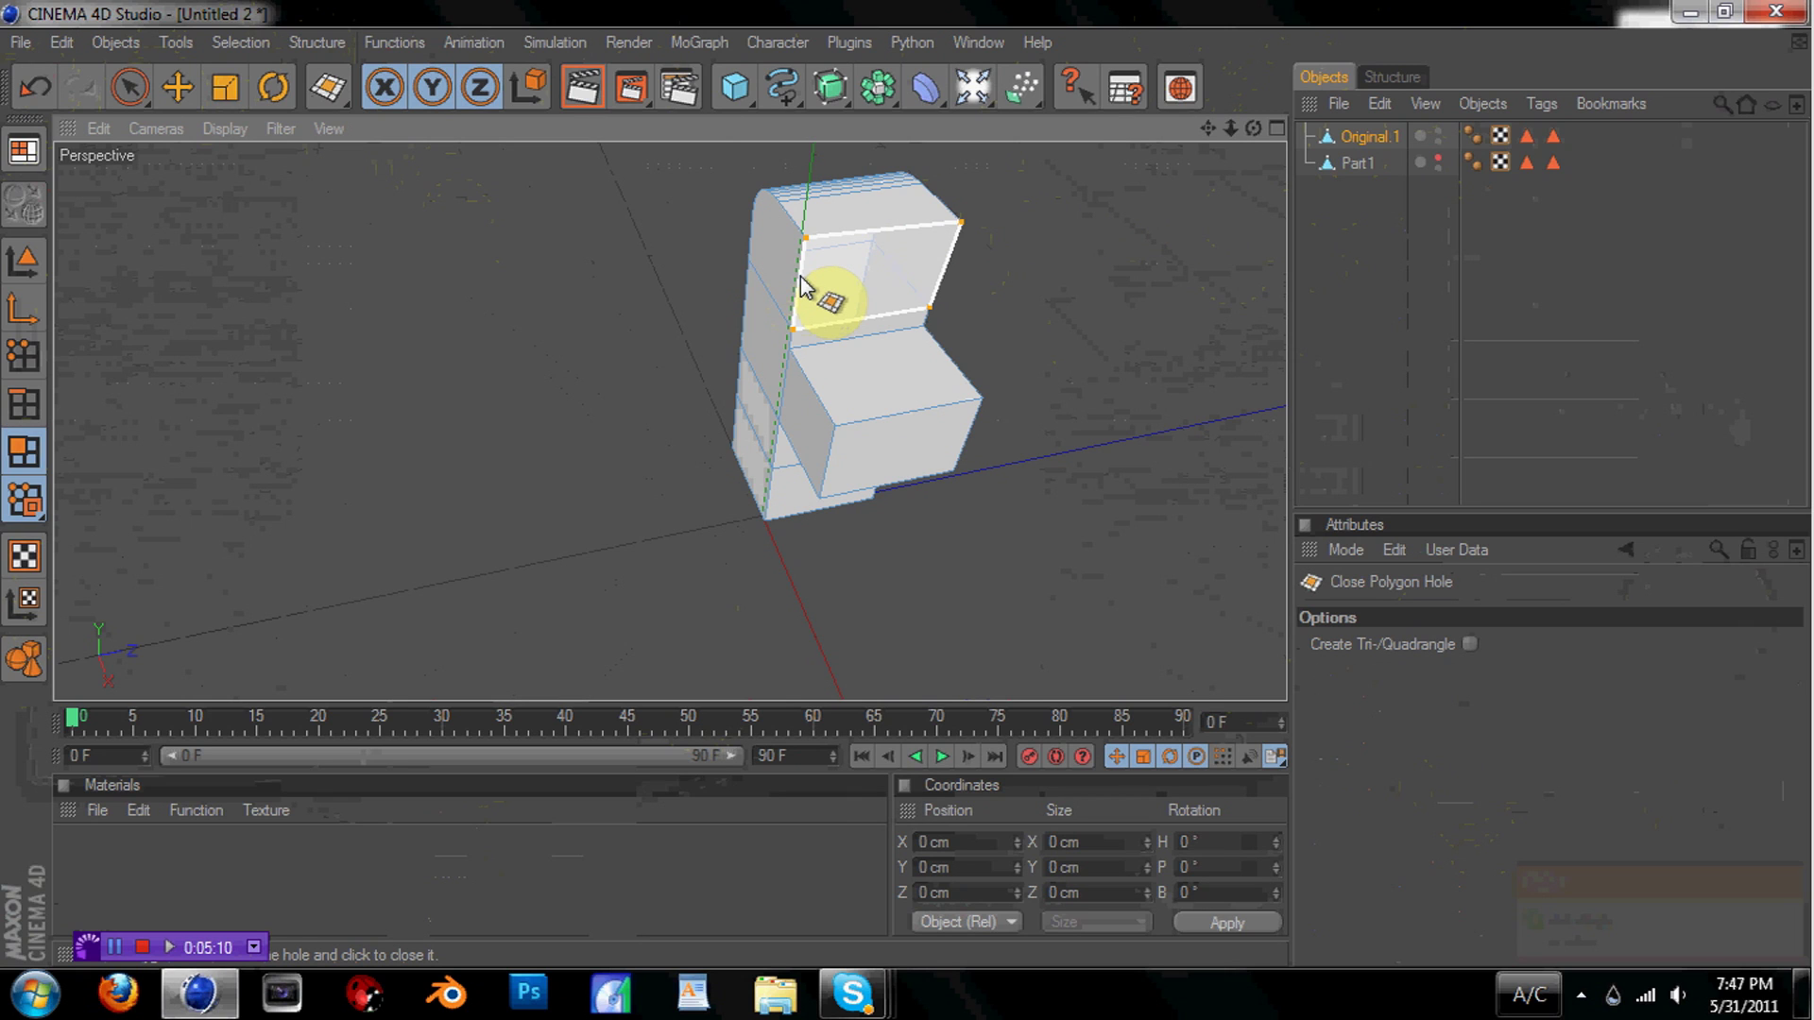
pyautogui.click(799, 276)
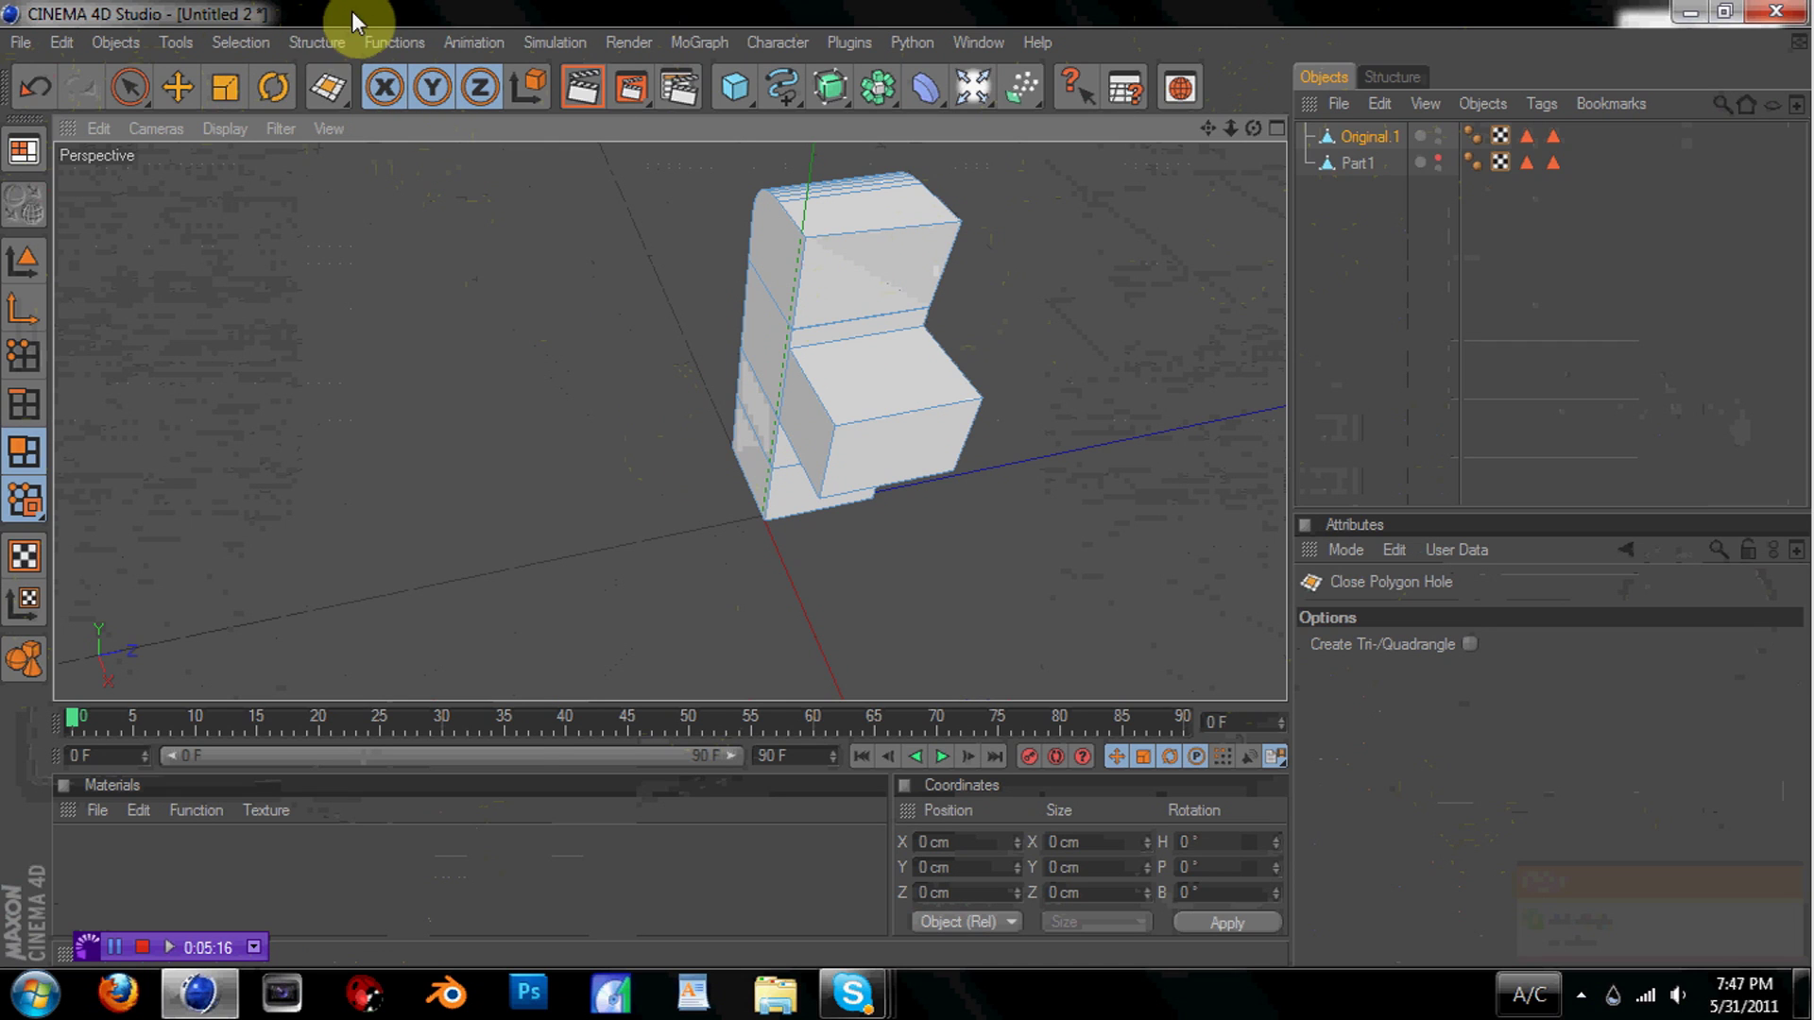
pyautogui.click(315, 43)
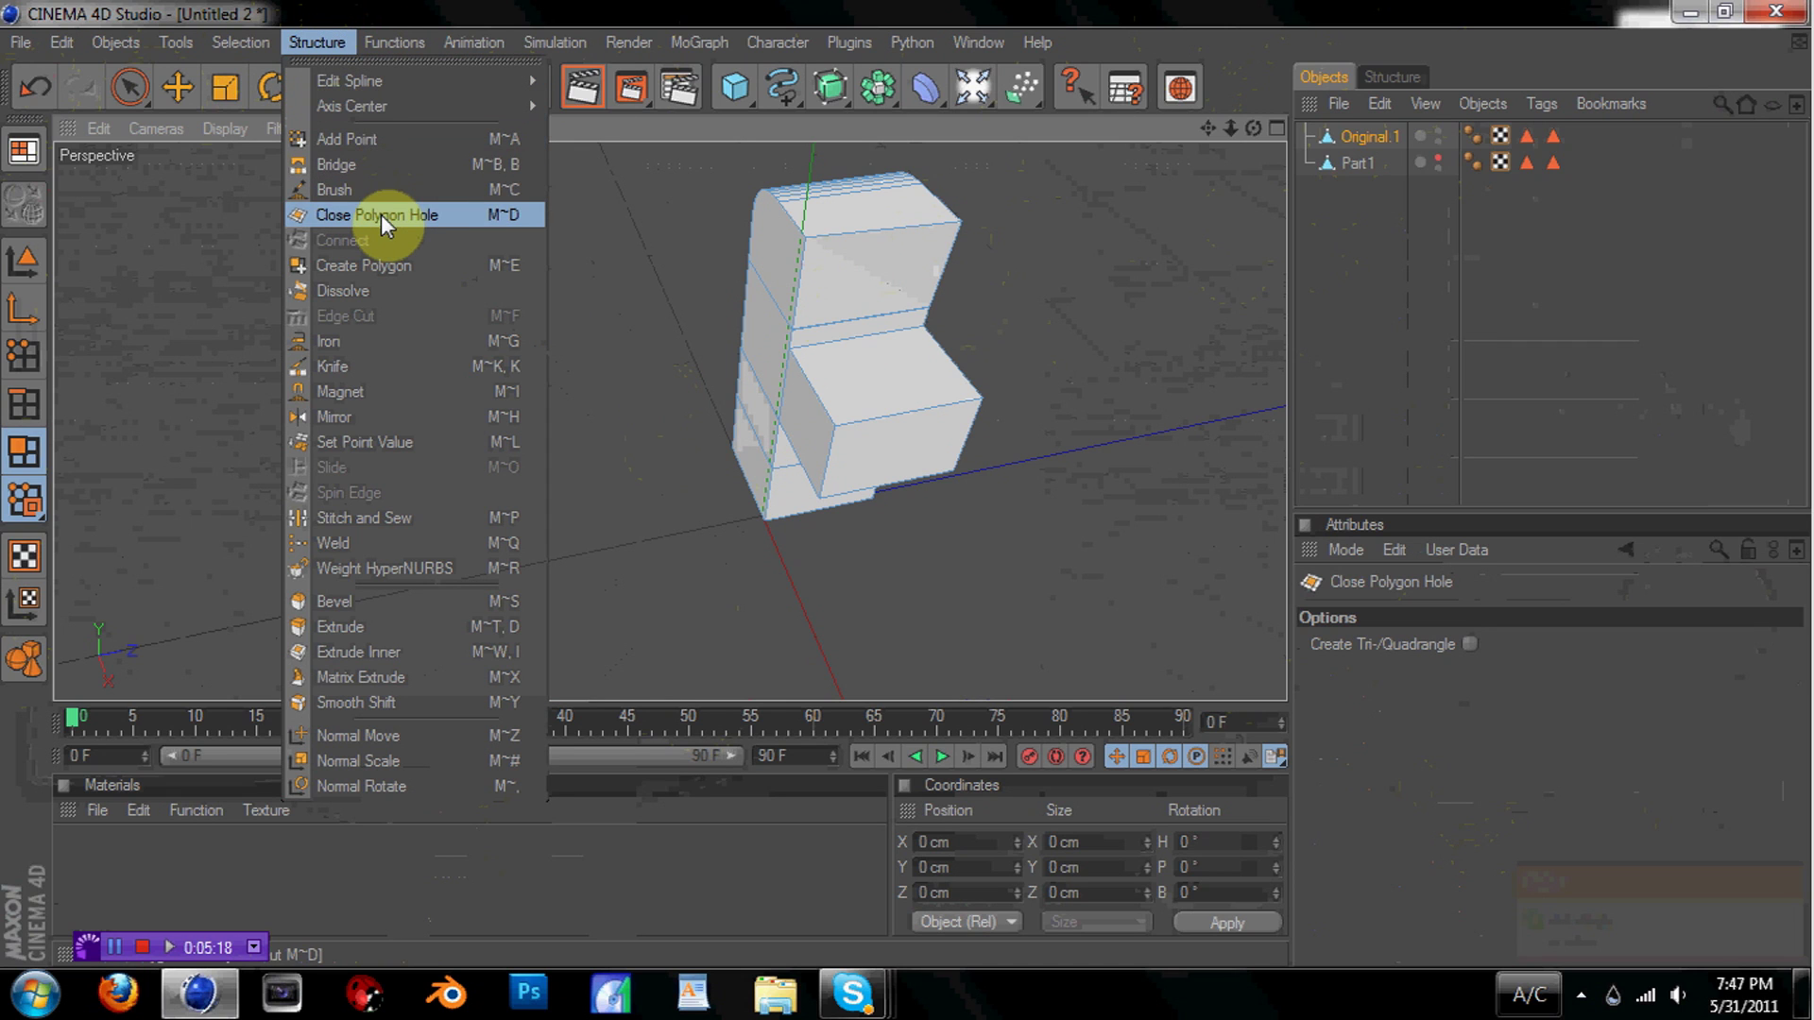
pyautogui.click(767, 3)
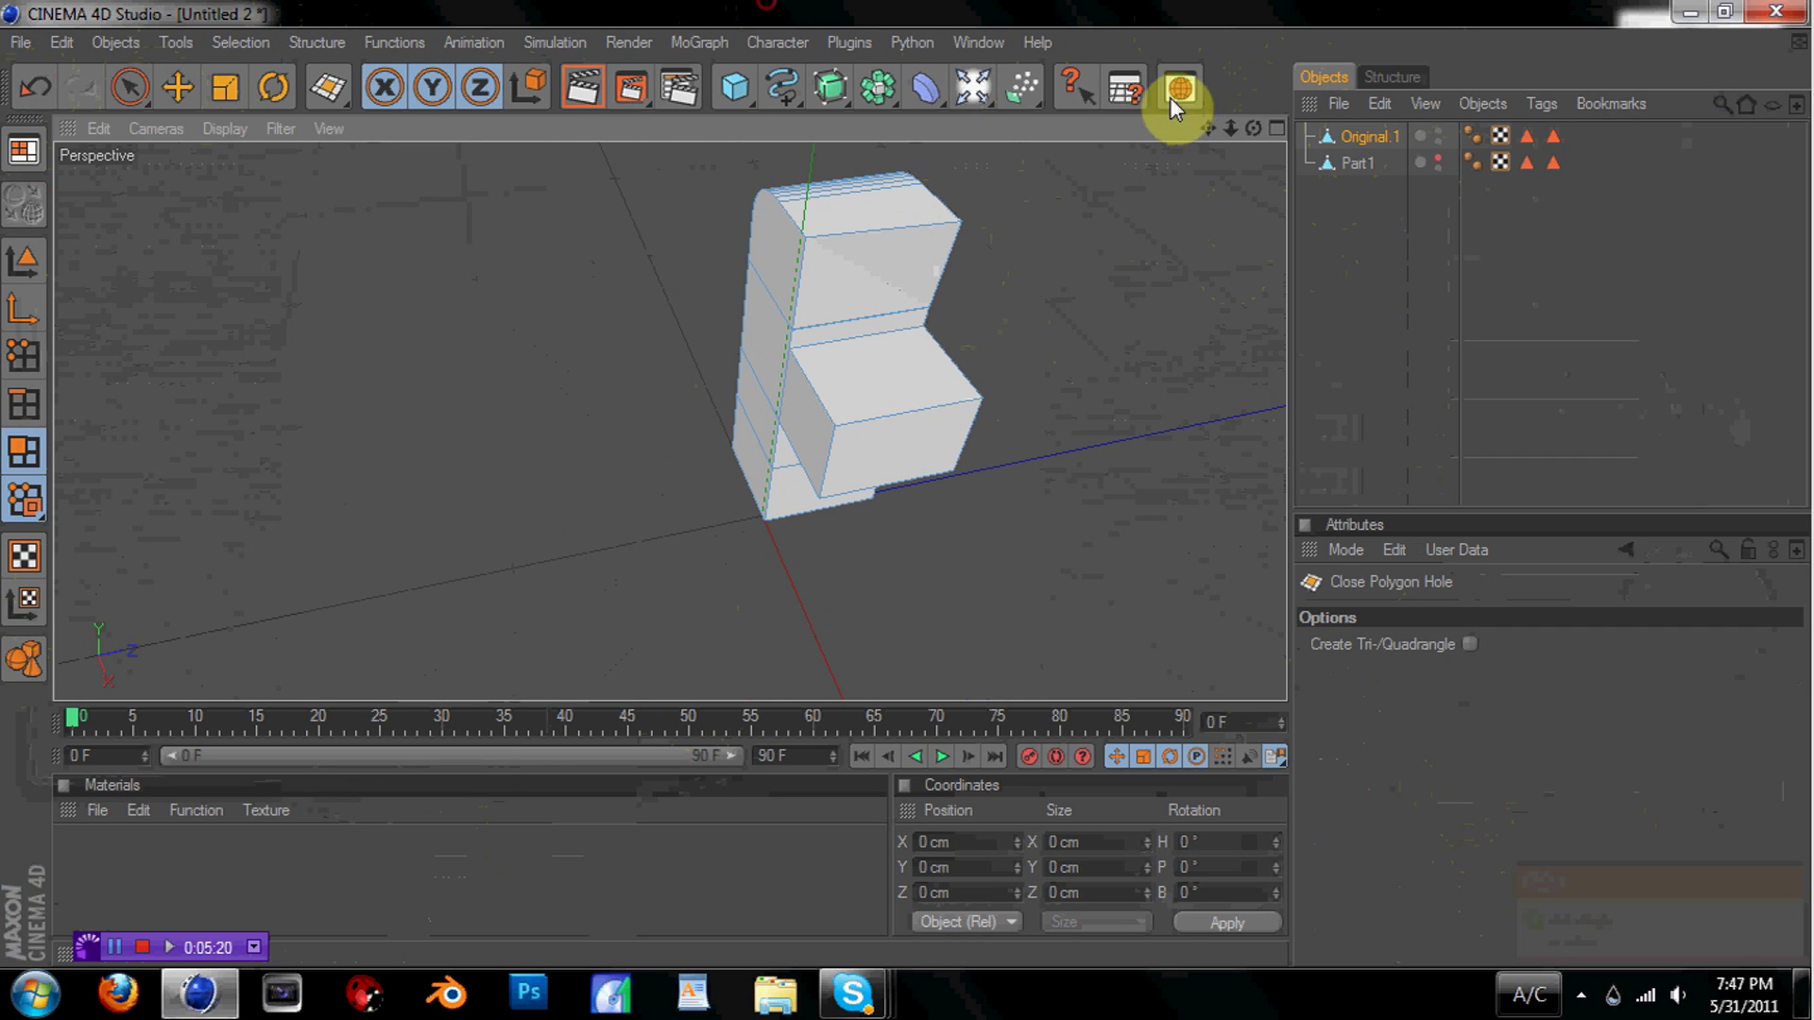
# Hide Original.1, show Part1 and close its open side with Close Polygon Hole
pyautogui.click(1437, 135)
pyautogui.click(1440, 161)
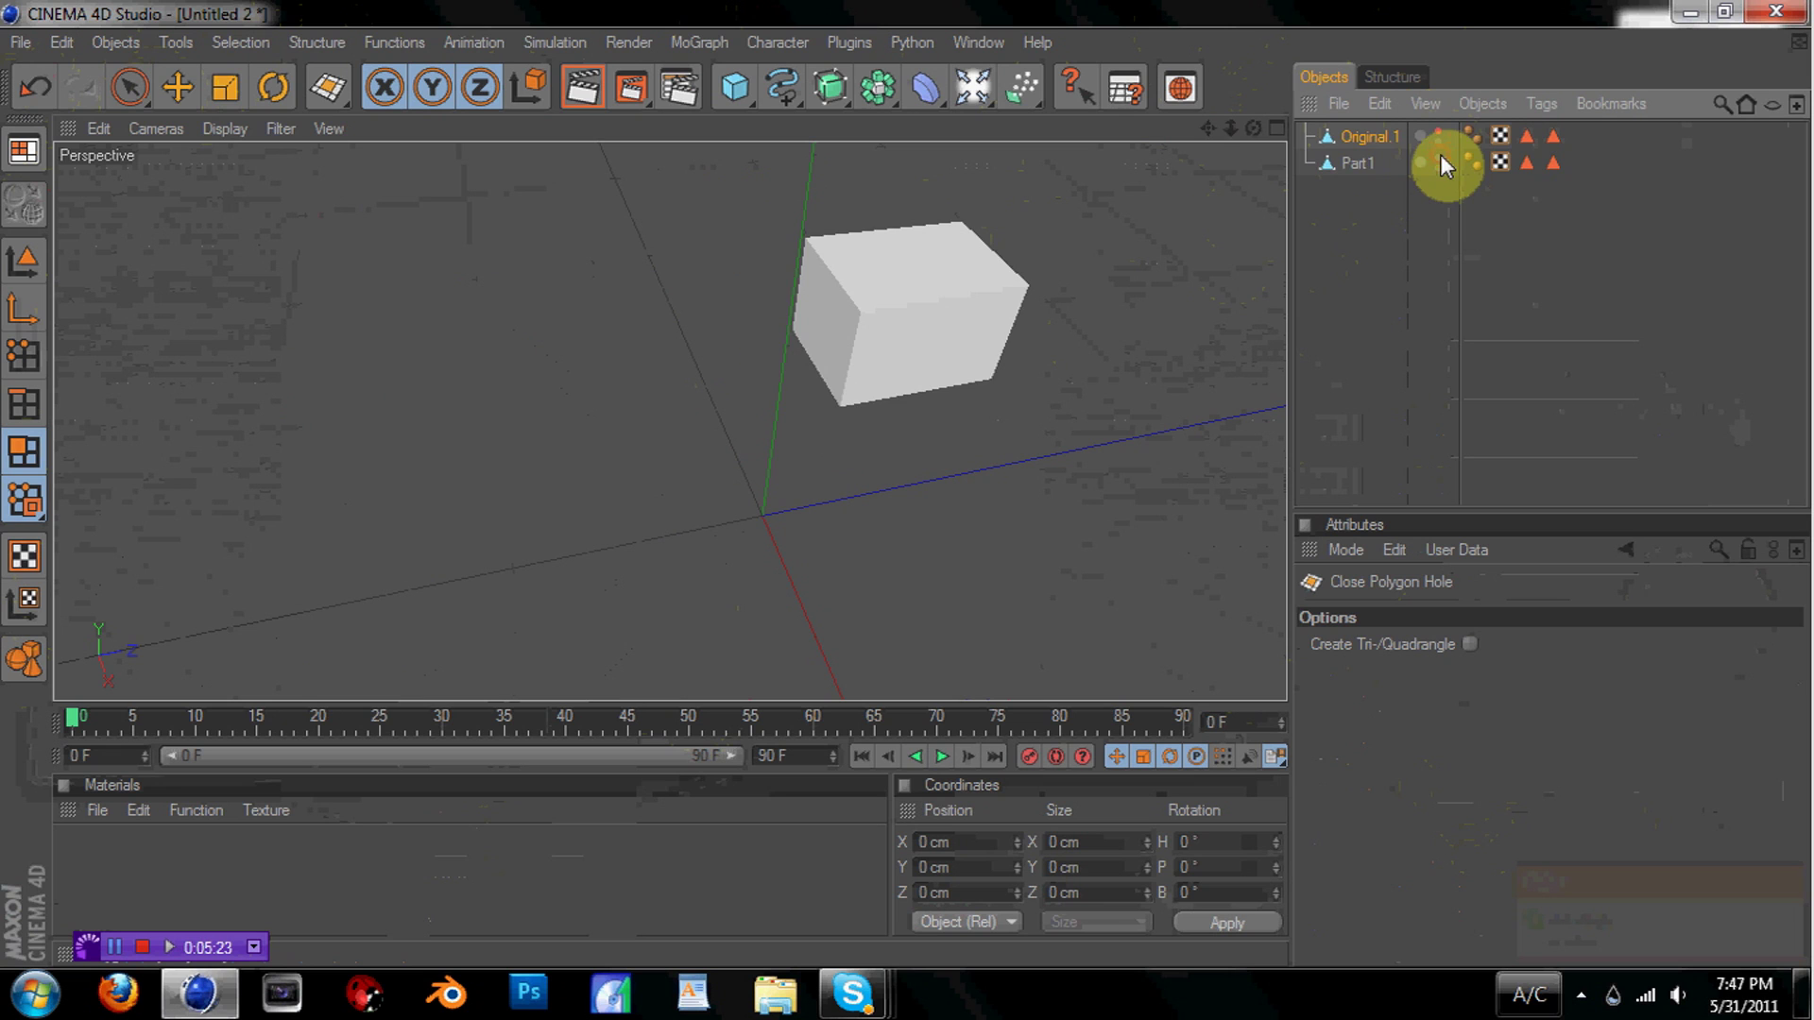
pyautogui.click(1357, 161)
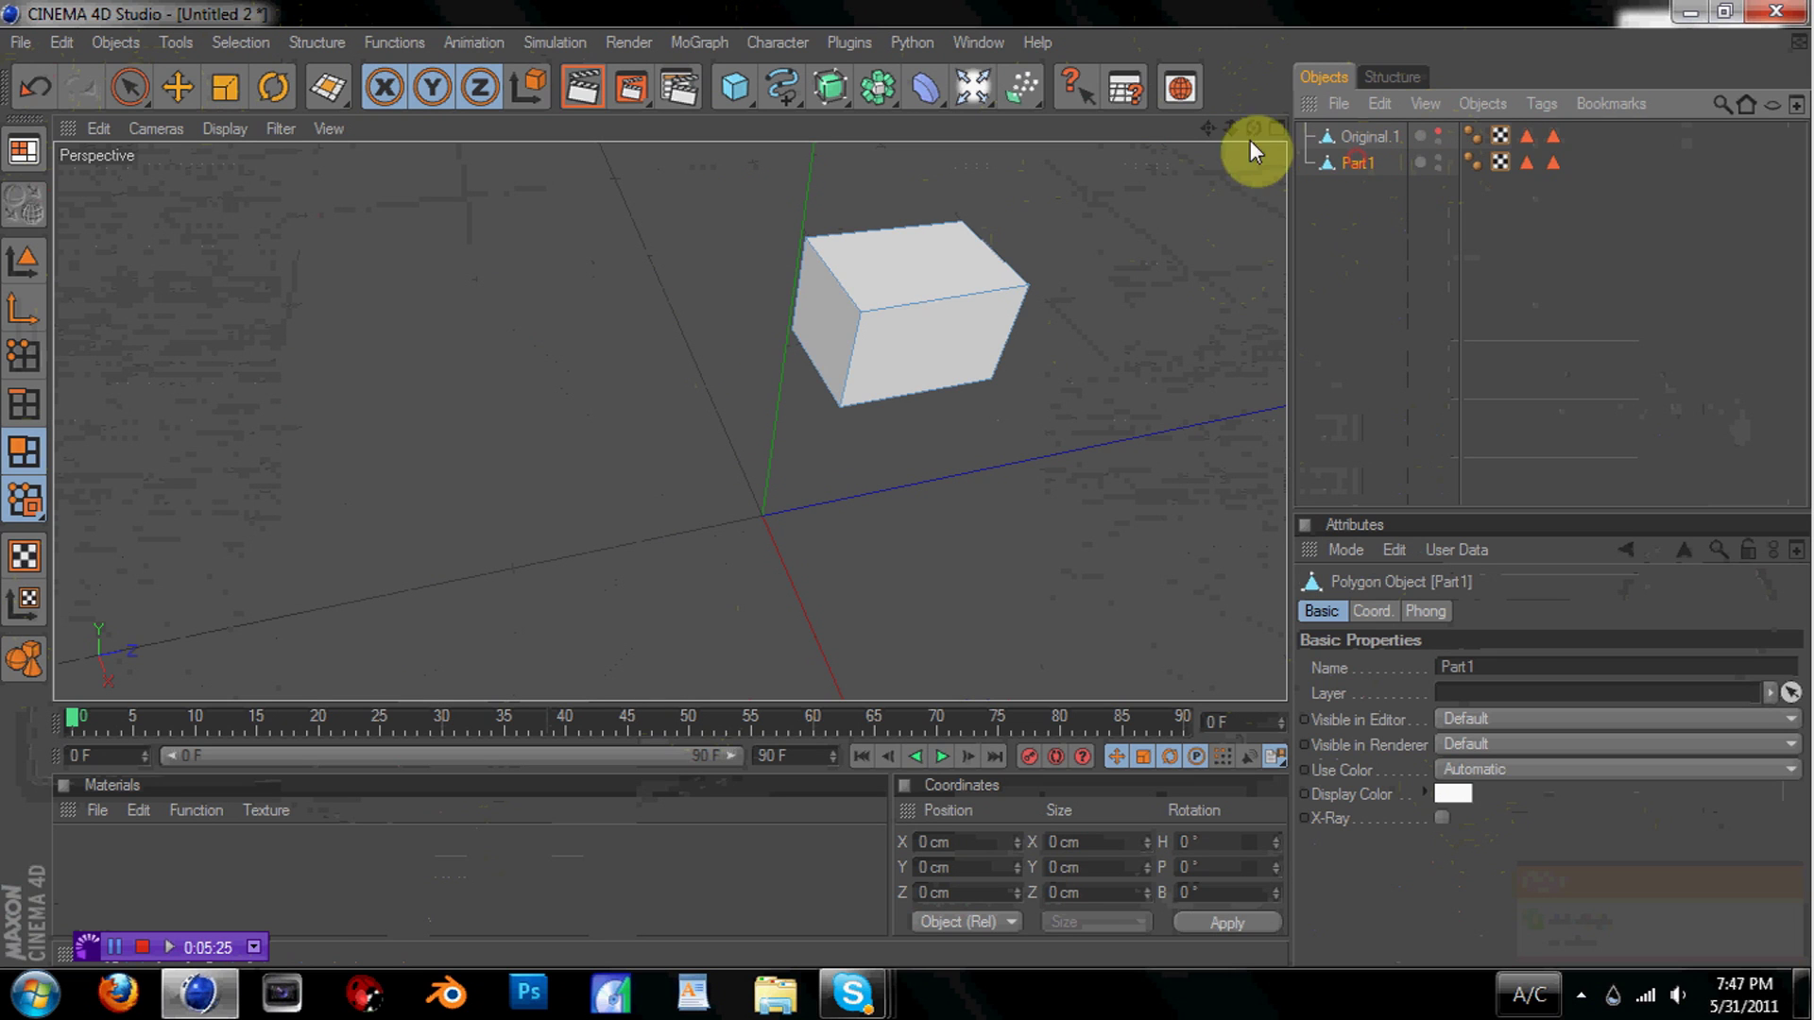
pyautogui.moveTo(1254, 128); pyautogui.dragTo(836, 138)
pyautogui.moveTo(1208, 129); pyautogui.dragTo(1126, 180)
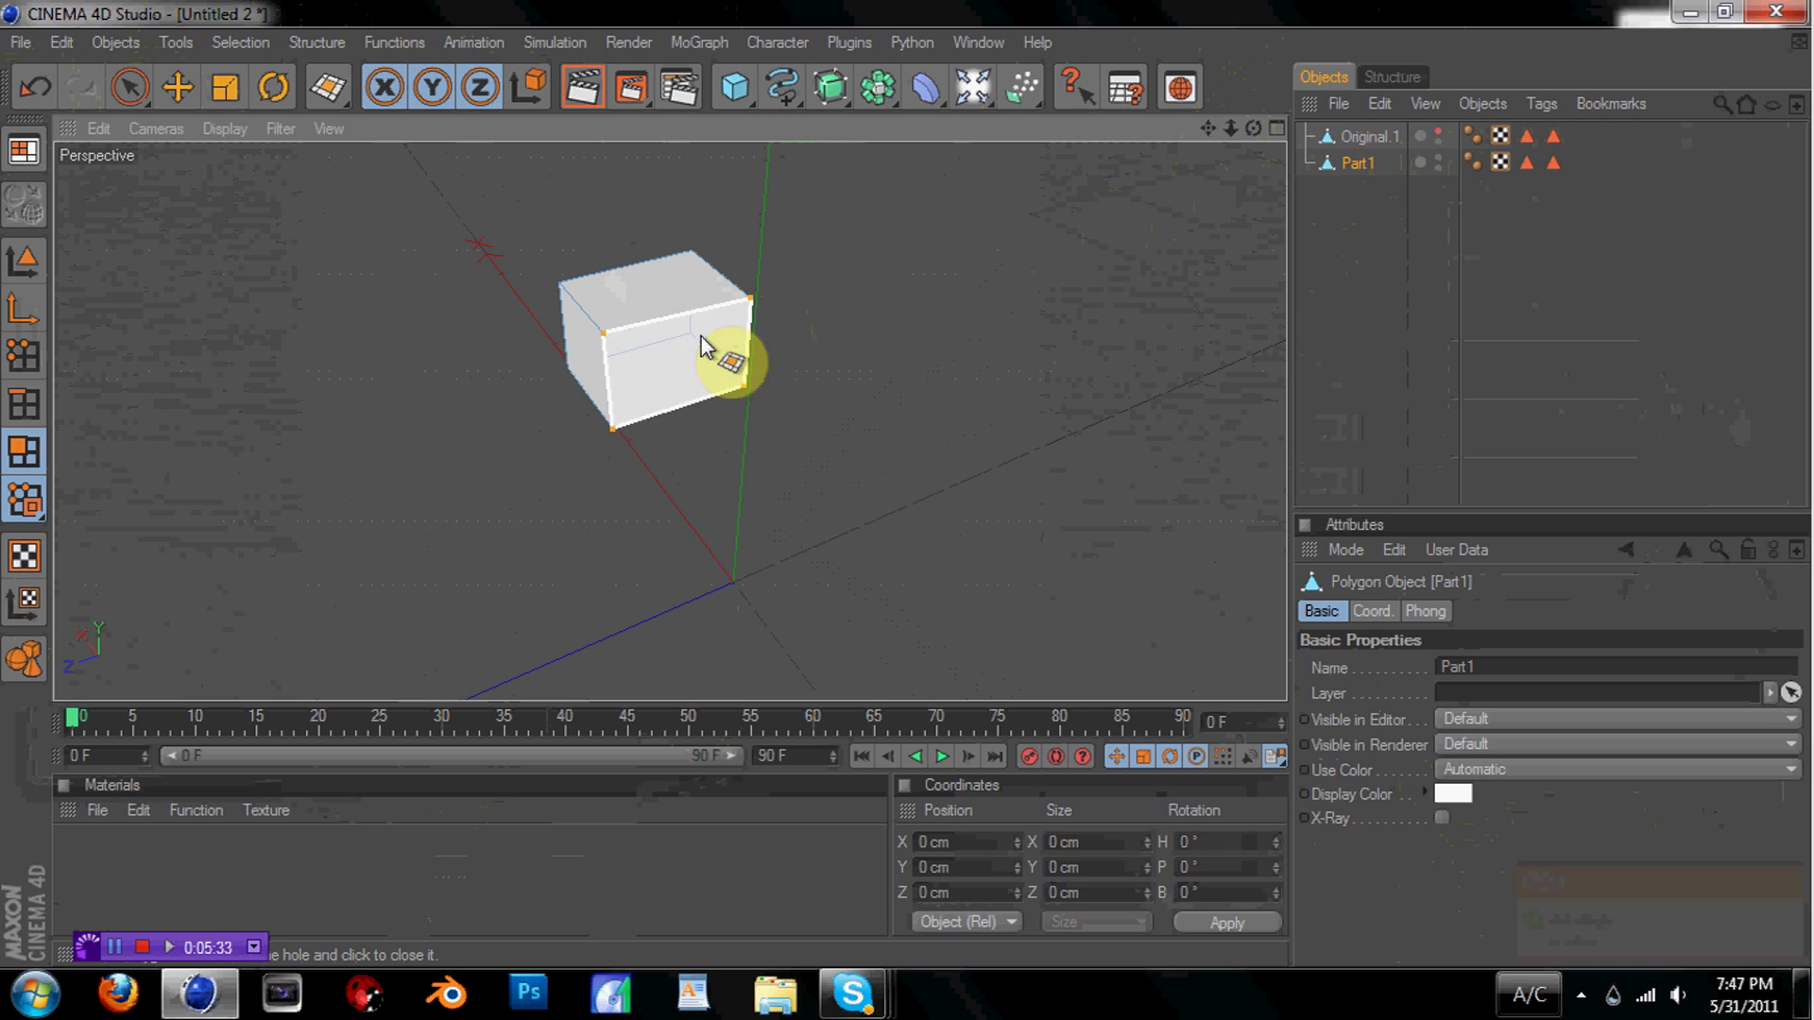
pyautogui.click(730, 347)
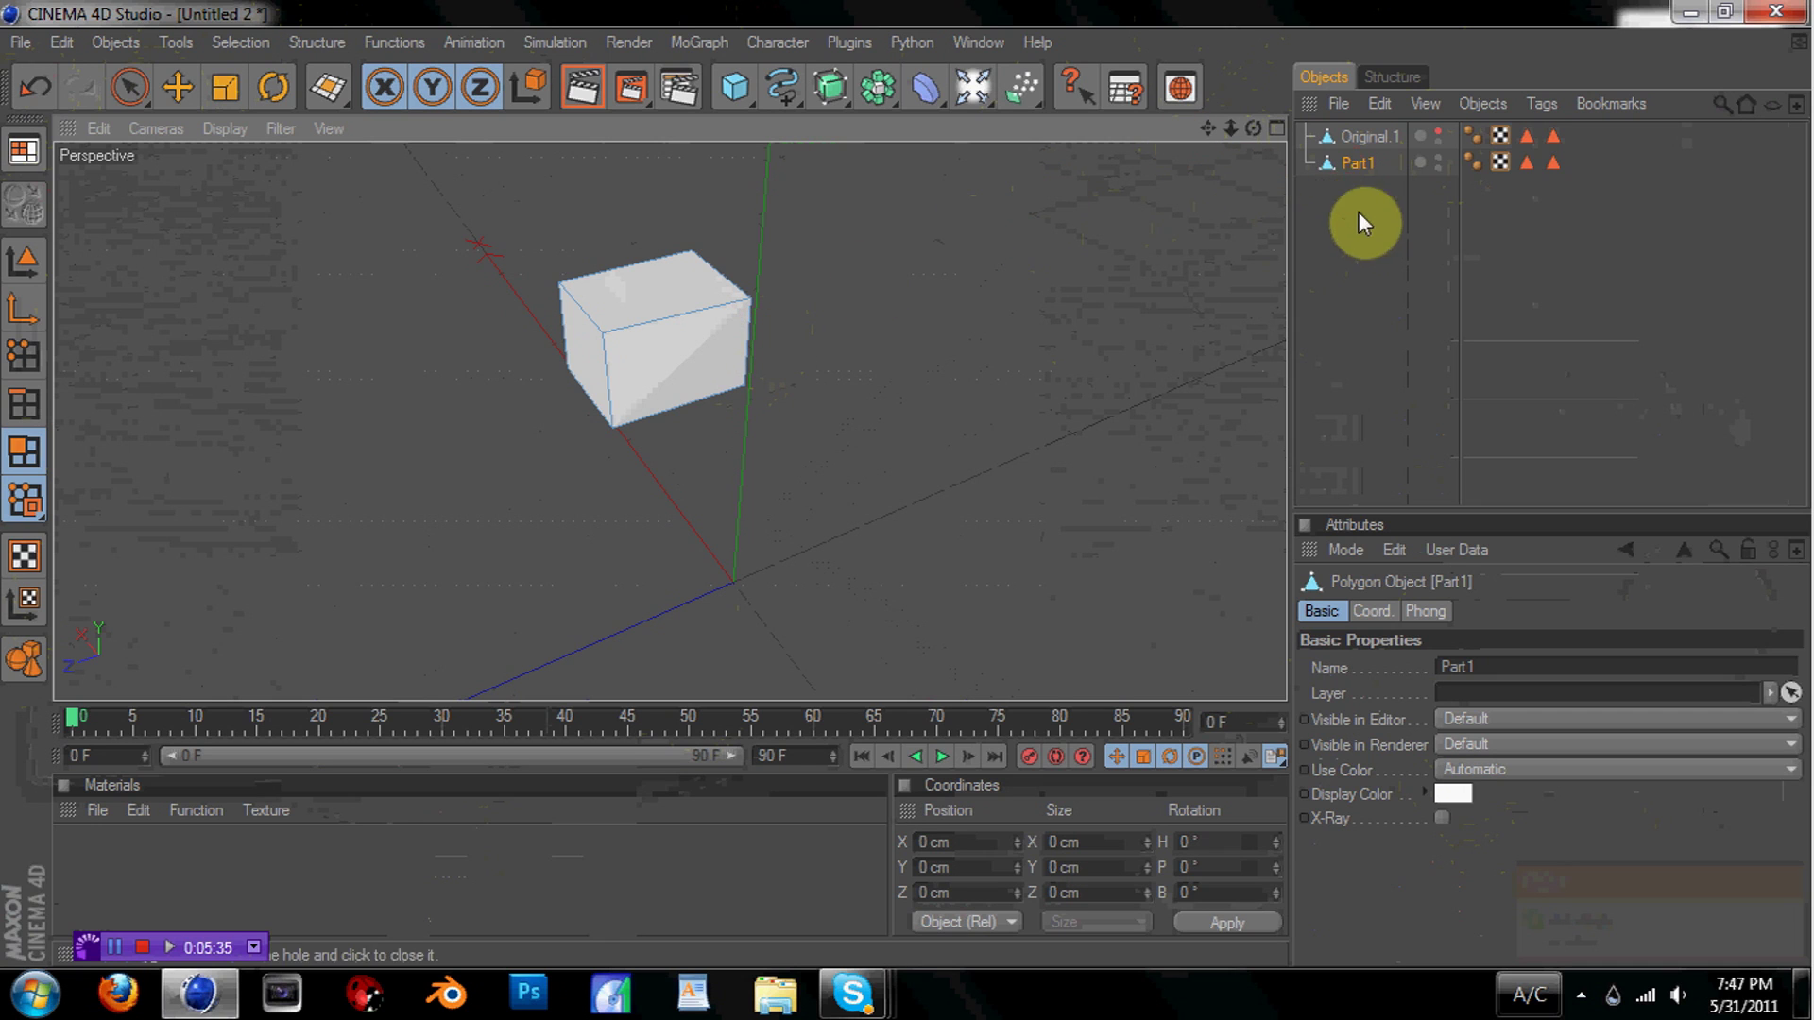
# Select Original.1, hide Part1 in the editor and make Original.1 visible again
pyautogui.click(1358, 136)
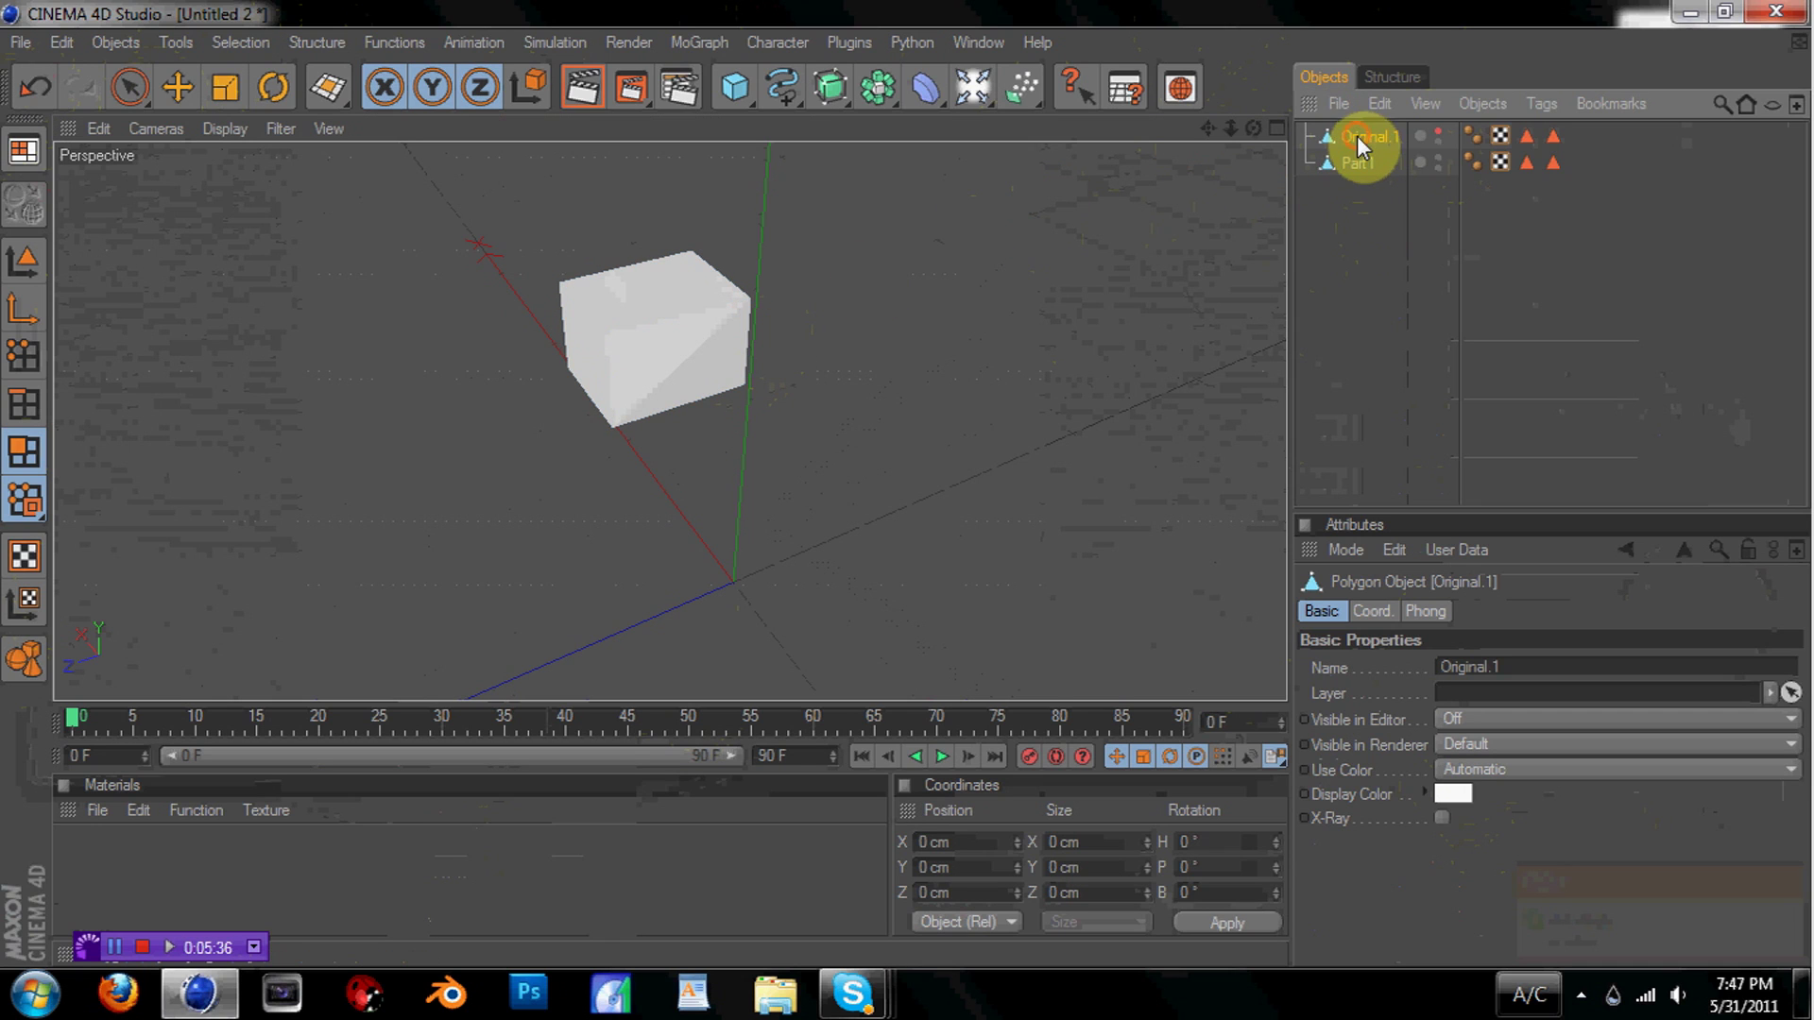
pyautogui.click(1437, 157)
pyautogui.click(1439, 132)
# Select all polygons of the rounded top section of the stem on Original.1 with Live Selection, including its front, back and side faces
pyautogui.moveTo(1254, 128); pyautogui.dragTo(1388, 102)
pyautogui.click(130, 87)
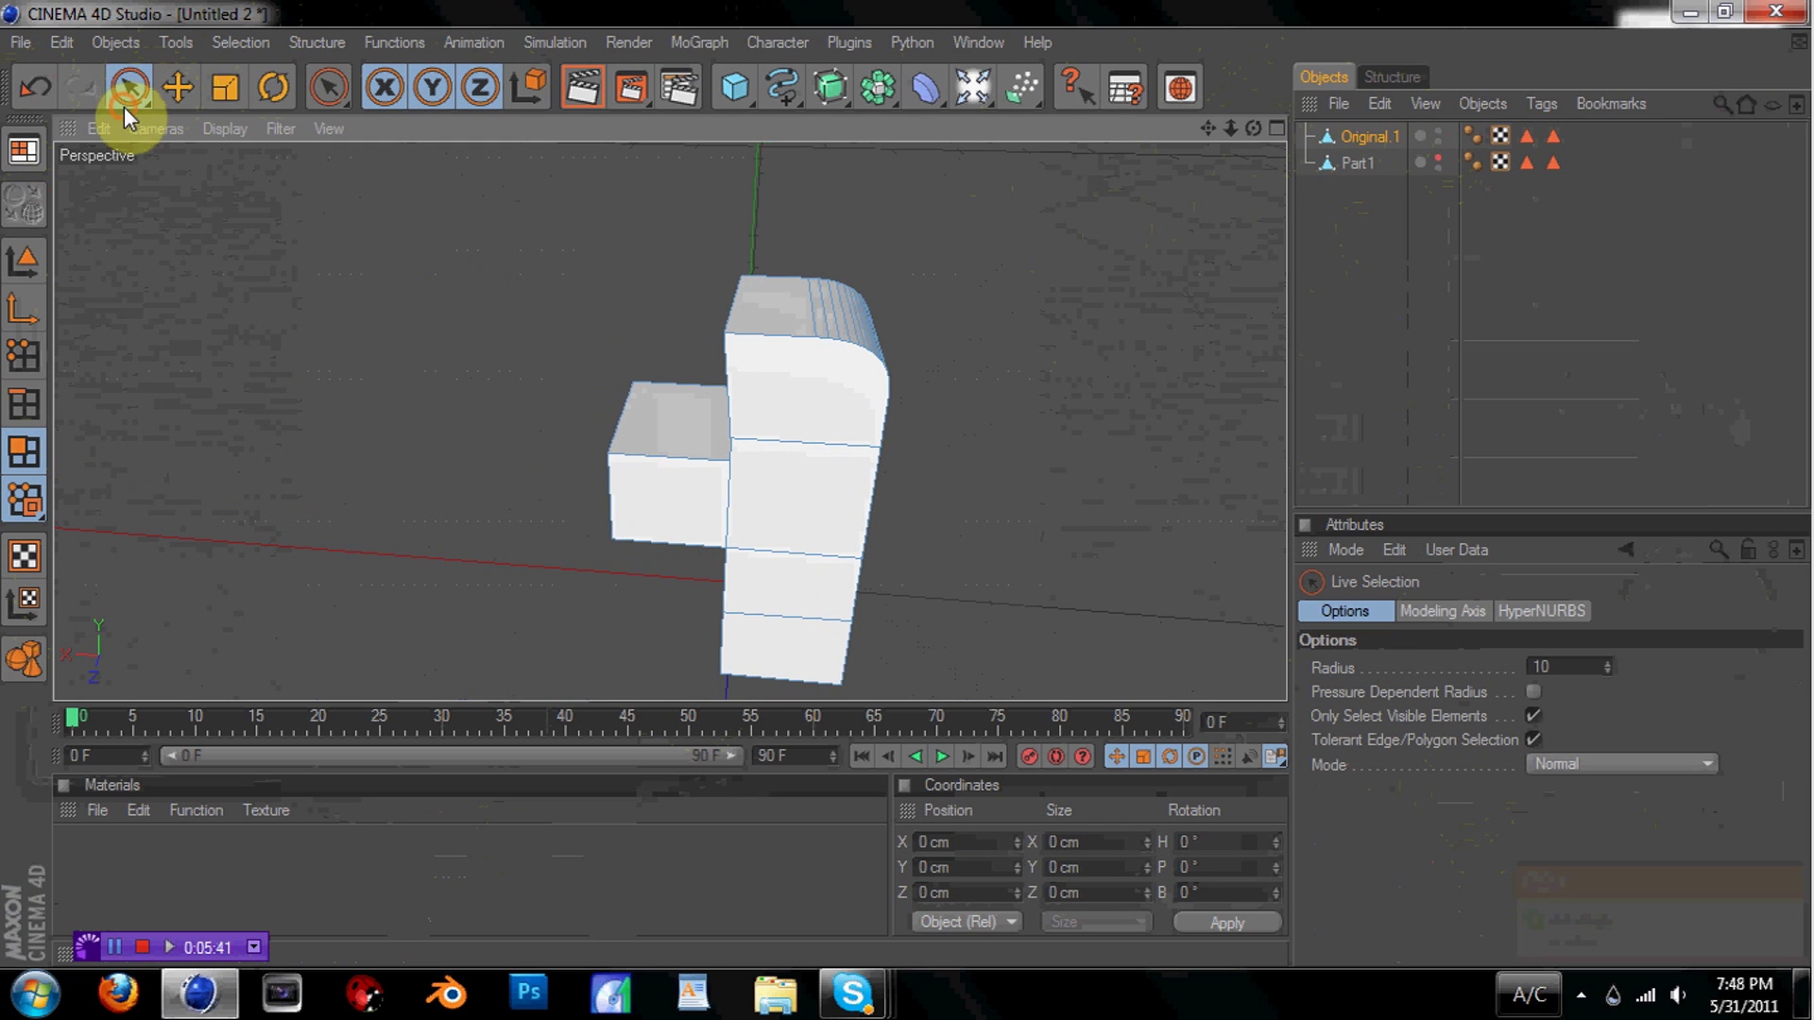
pyautogui.click(878, 366)
pyautogui.moveTo(844, 340); pyautogui.dragTo(753, 302)
pyautogui.moveTo(1252, 128); pyautogui.dragTo(1389, 100)
pyautogui.click(767, 359)
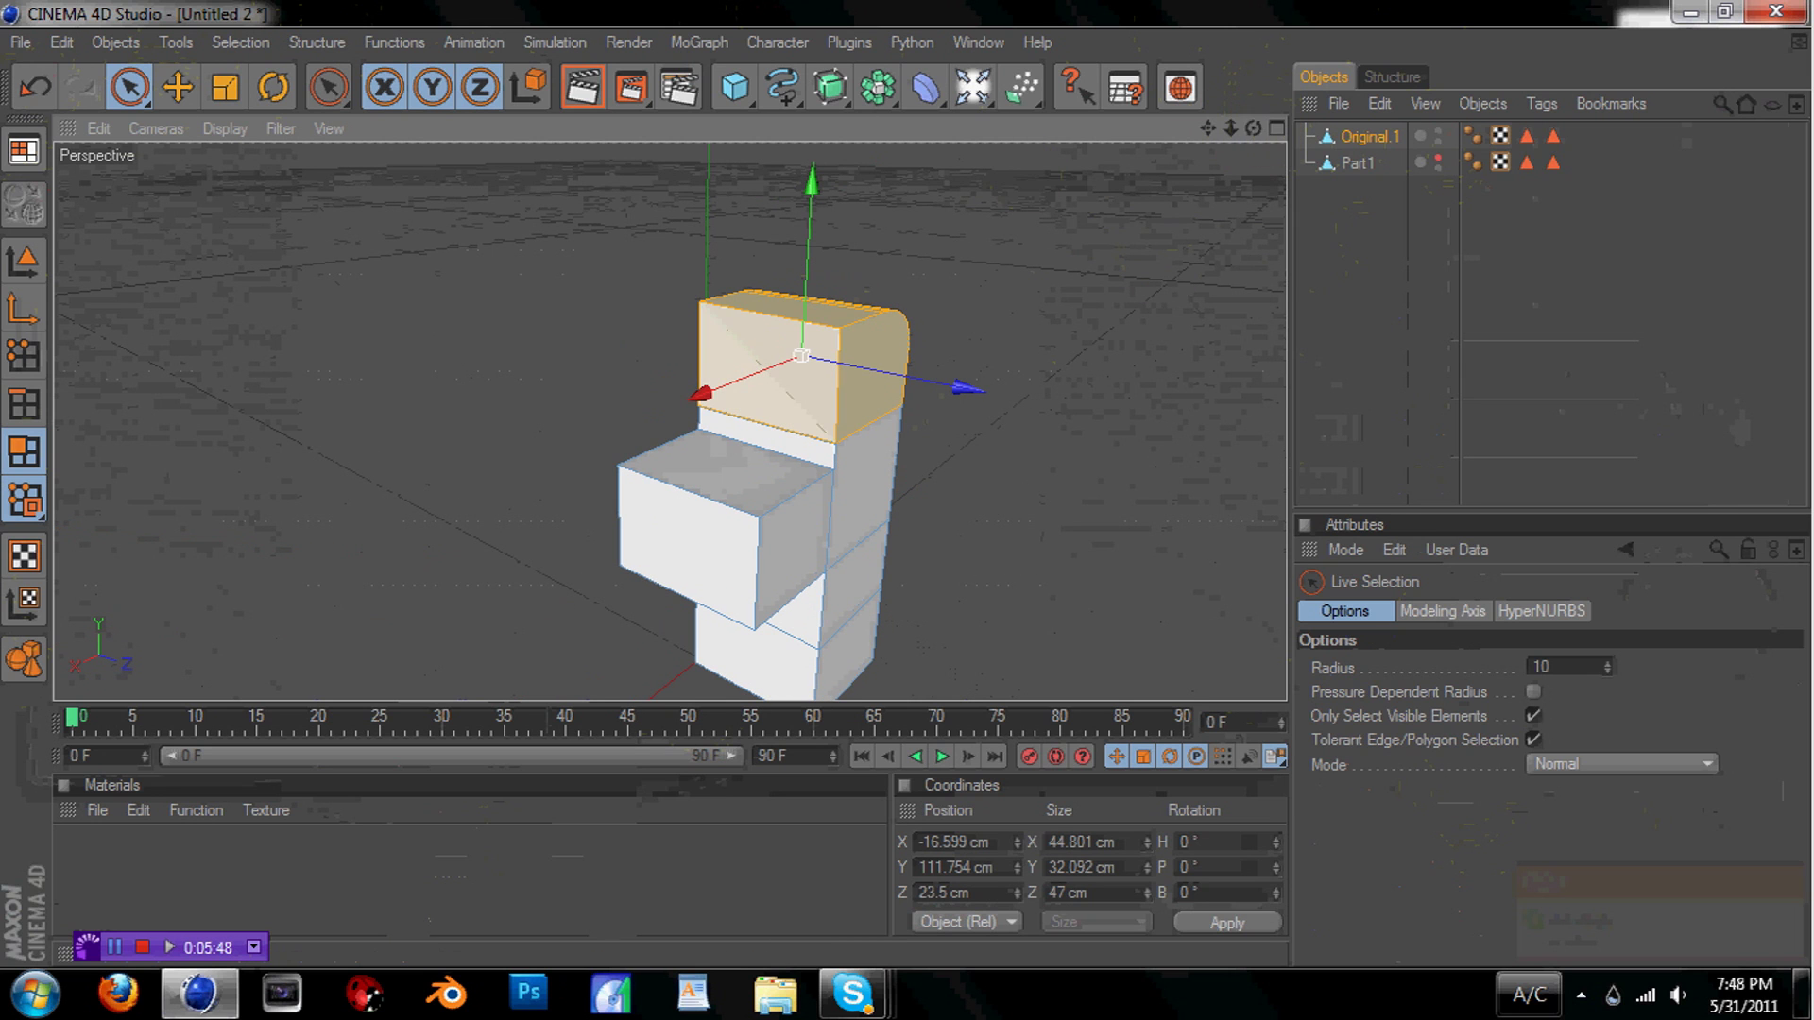
pyautogui.moveTo(1253, 128); pyautogui.dragTo(1464, 92)
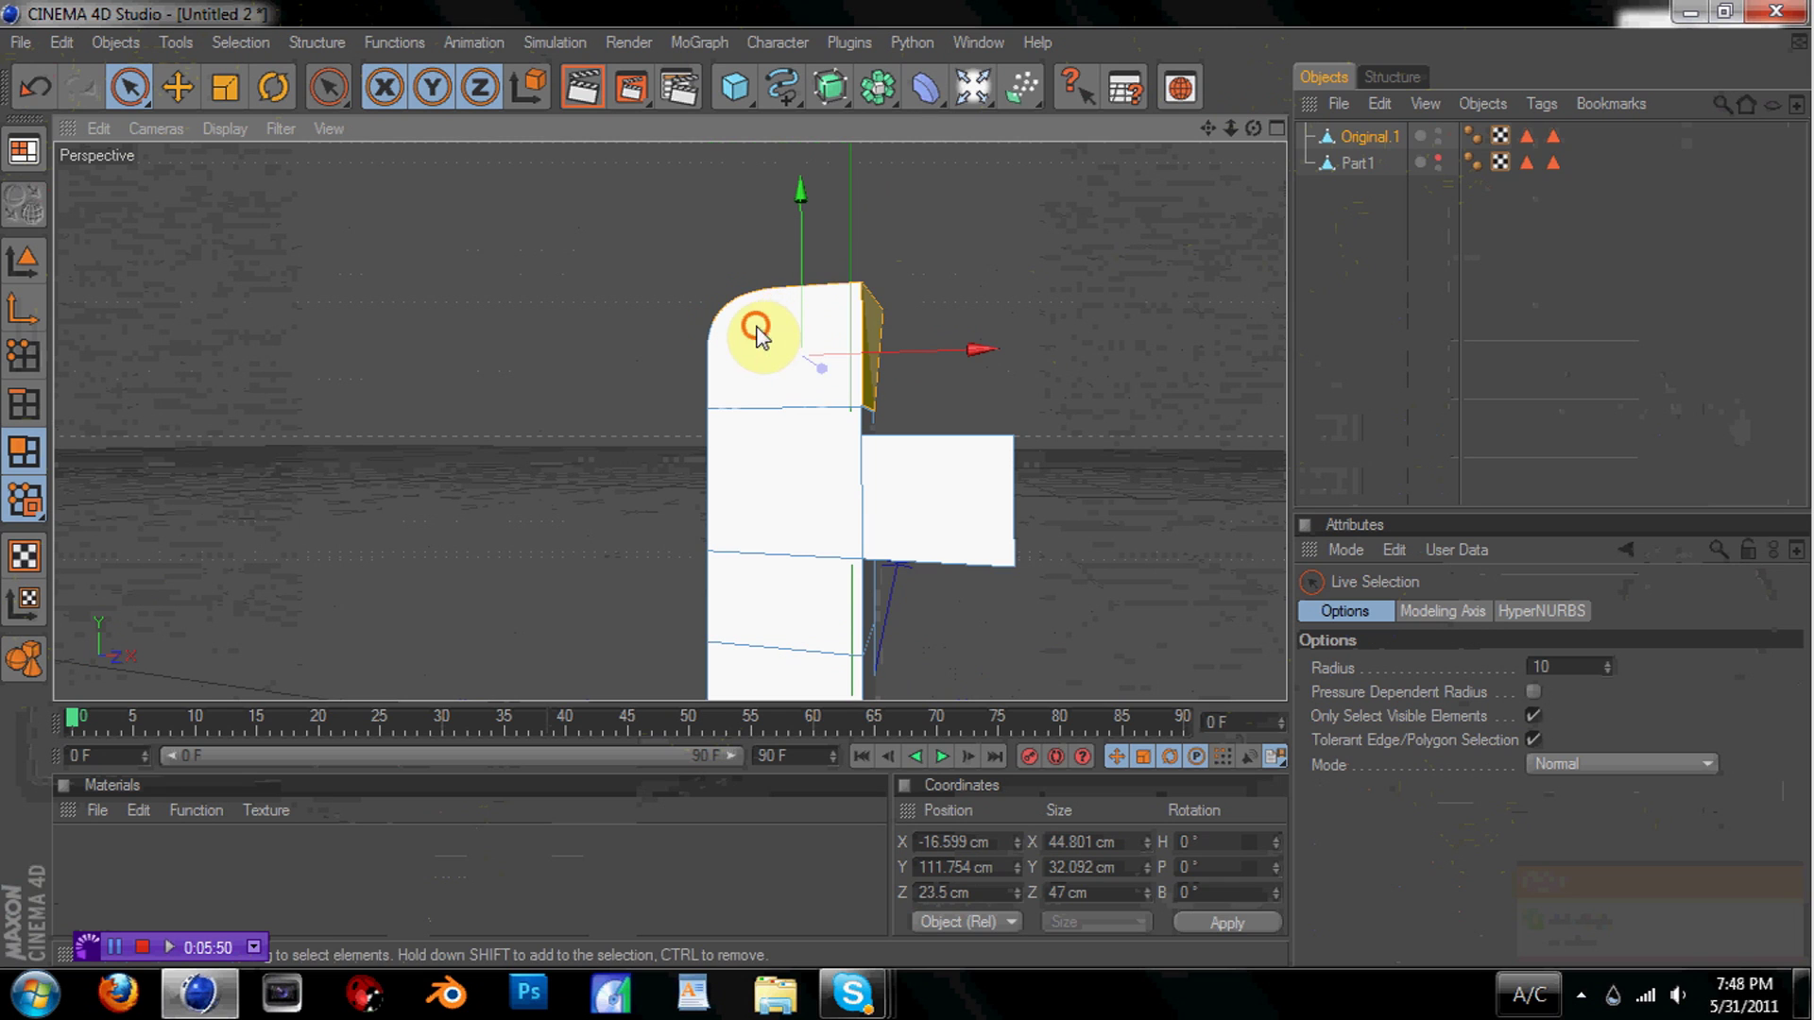
pyautogui.click(757, 332)
pyautogui.click(1336, 75)
pyautogui.moveTo(1253, 129); pyautogui.dragTo(1239, 138)
pyautogui.click(807, 424)
pyautogui.keyDown('shift'); pyautogui.moveTo(804, 413); pyautogui.dragTo(808, 347); pyautogui.keyUp('shift')
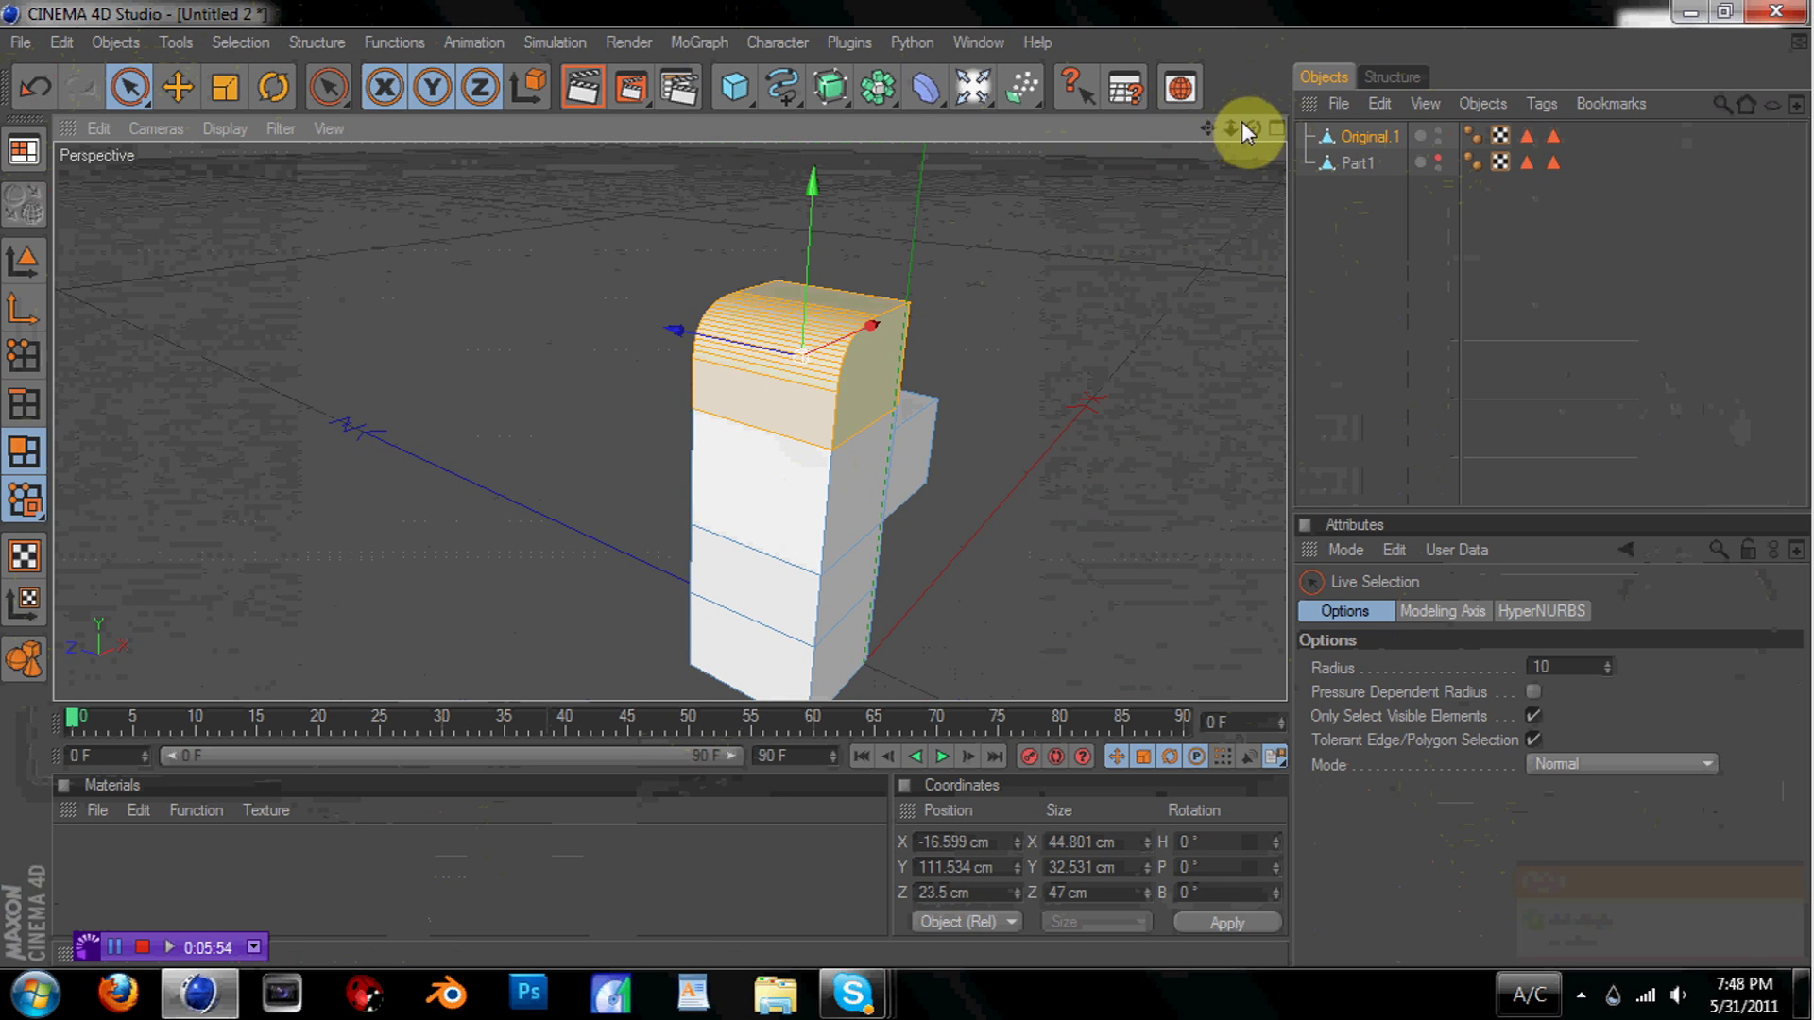
pyautogui.moveTo(1253, 128); pyautogui.dragTo(1119, 134)
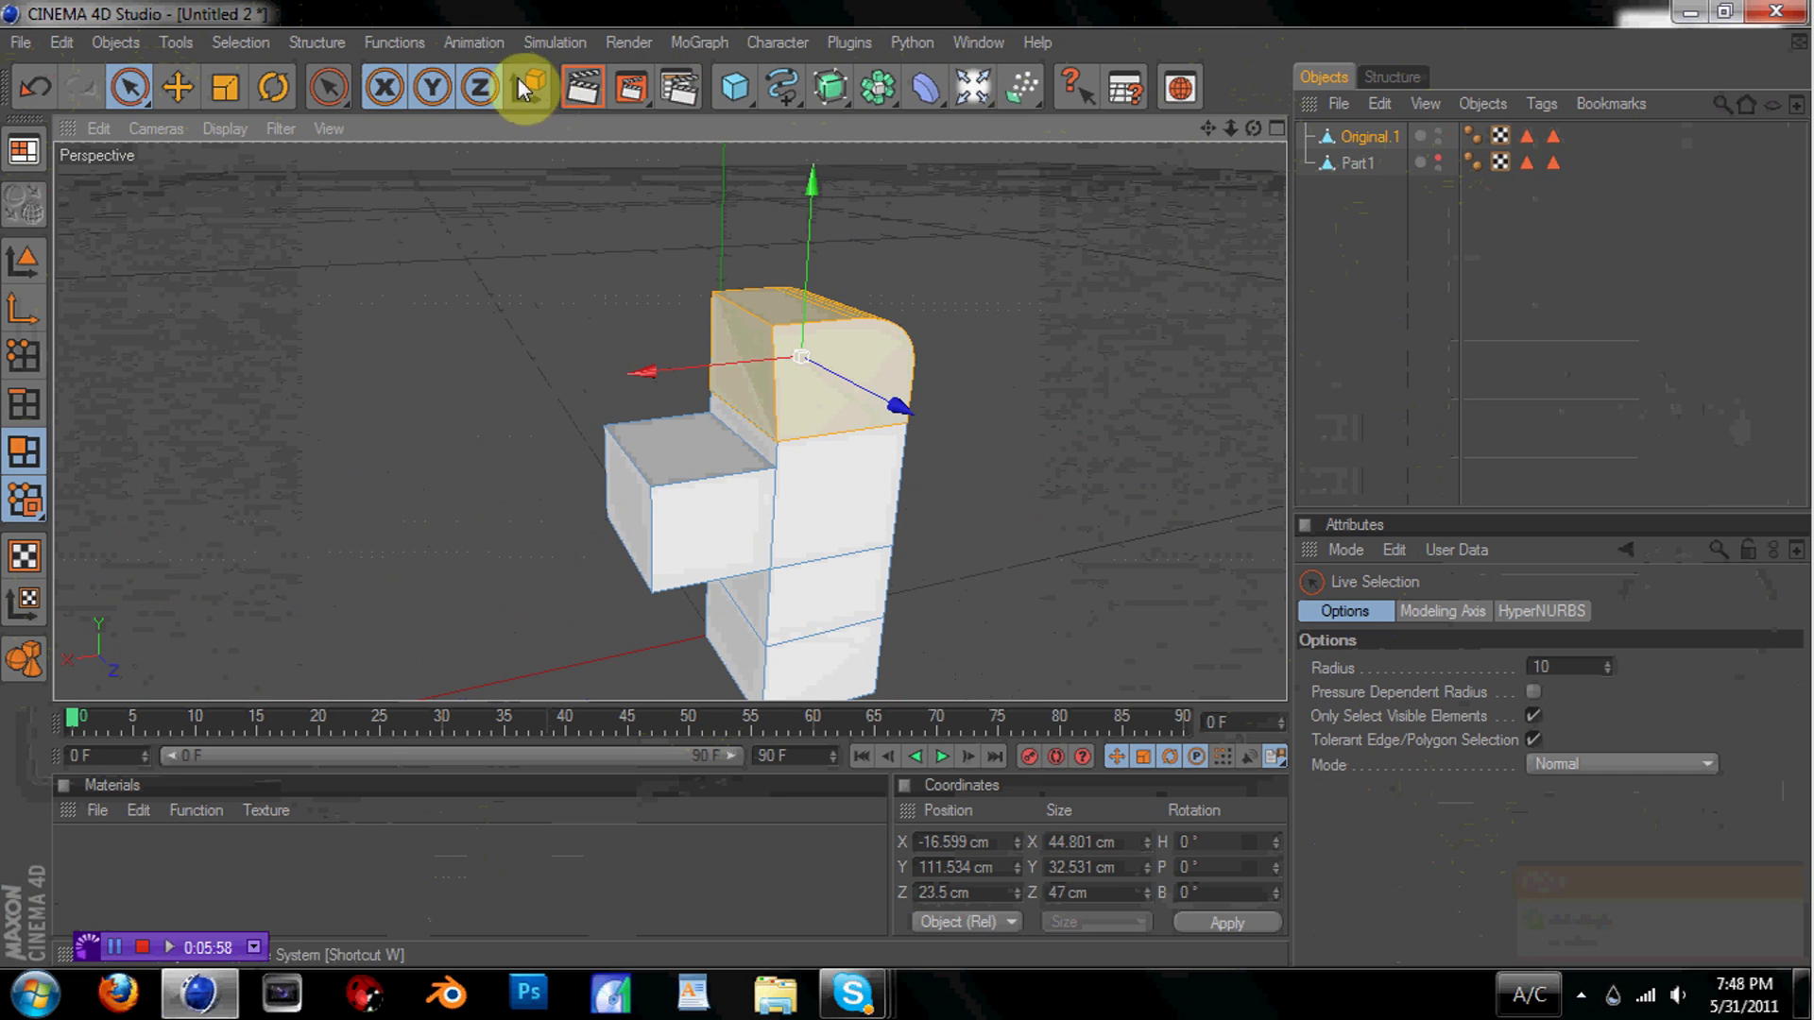
# Split the selected rounded top-section polygons into a separate object and rename it Part2
pyautogui.click(399, 46)
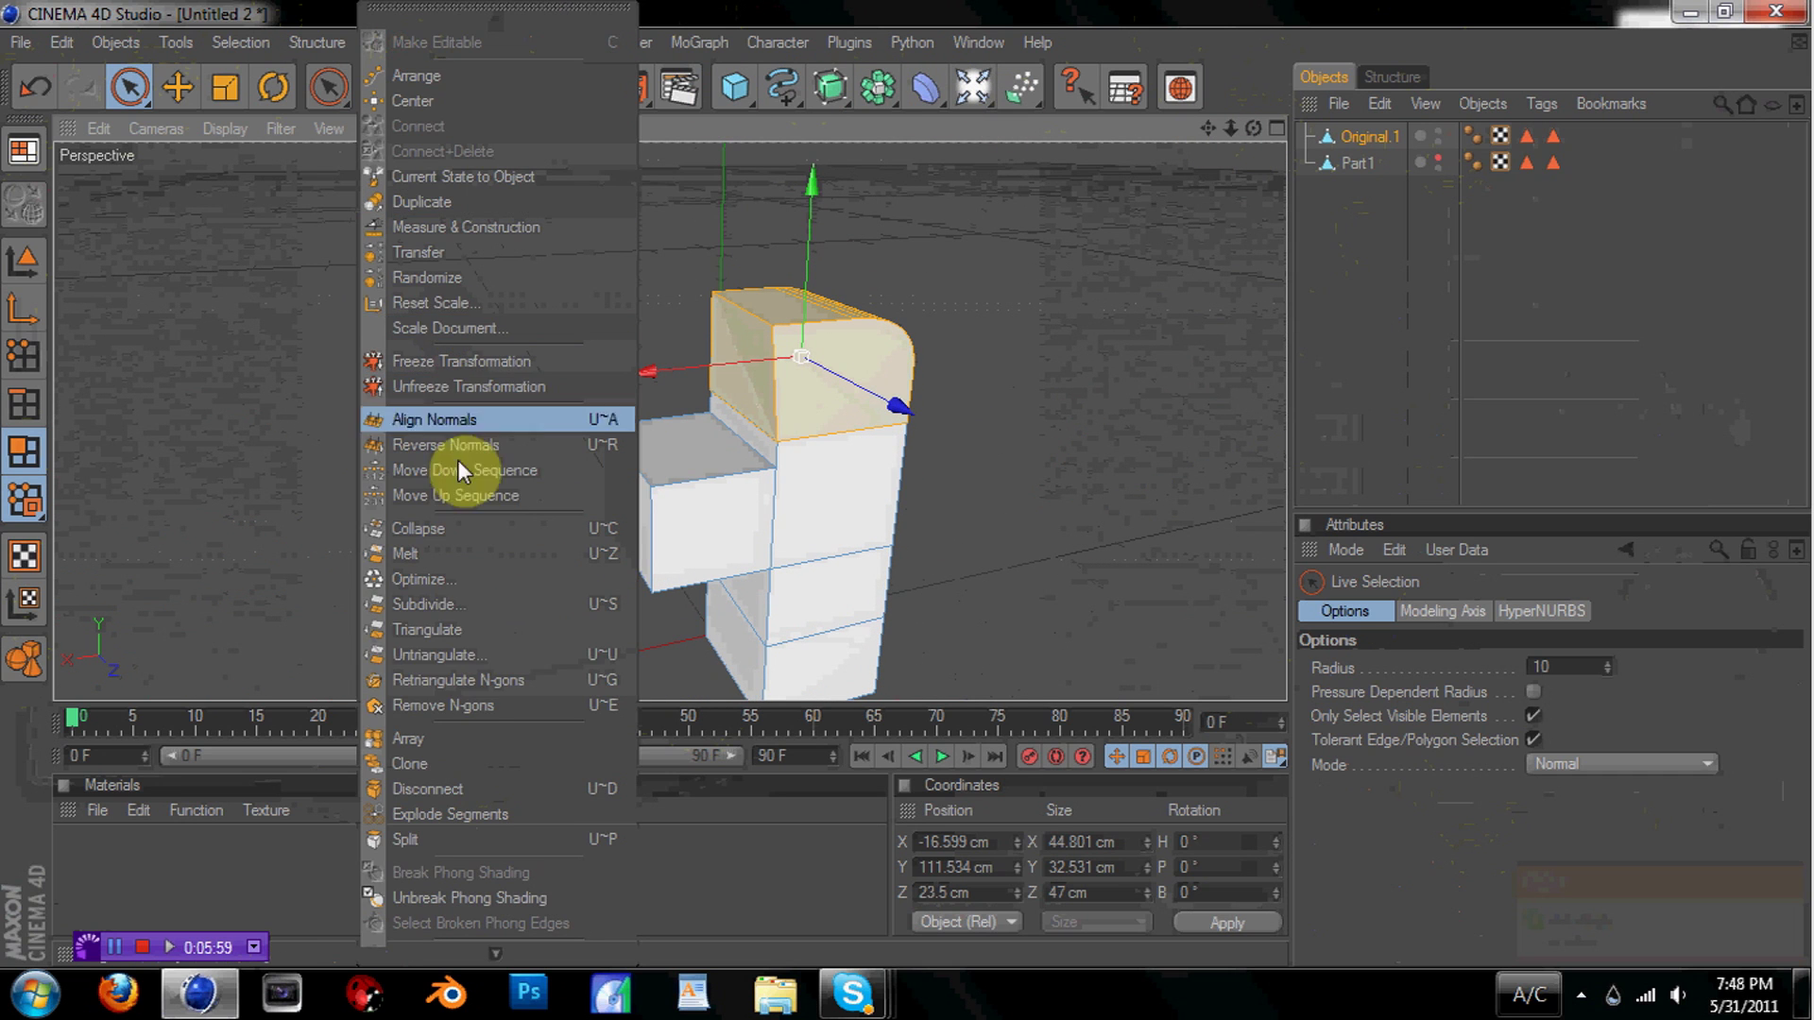
pyautogui.click(472, 838)
pyautogui.doubleClick(1360, 162)
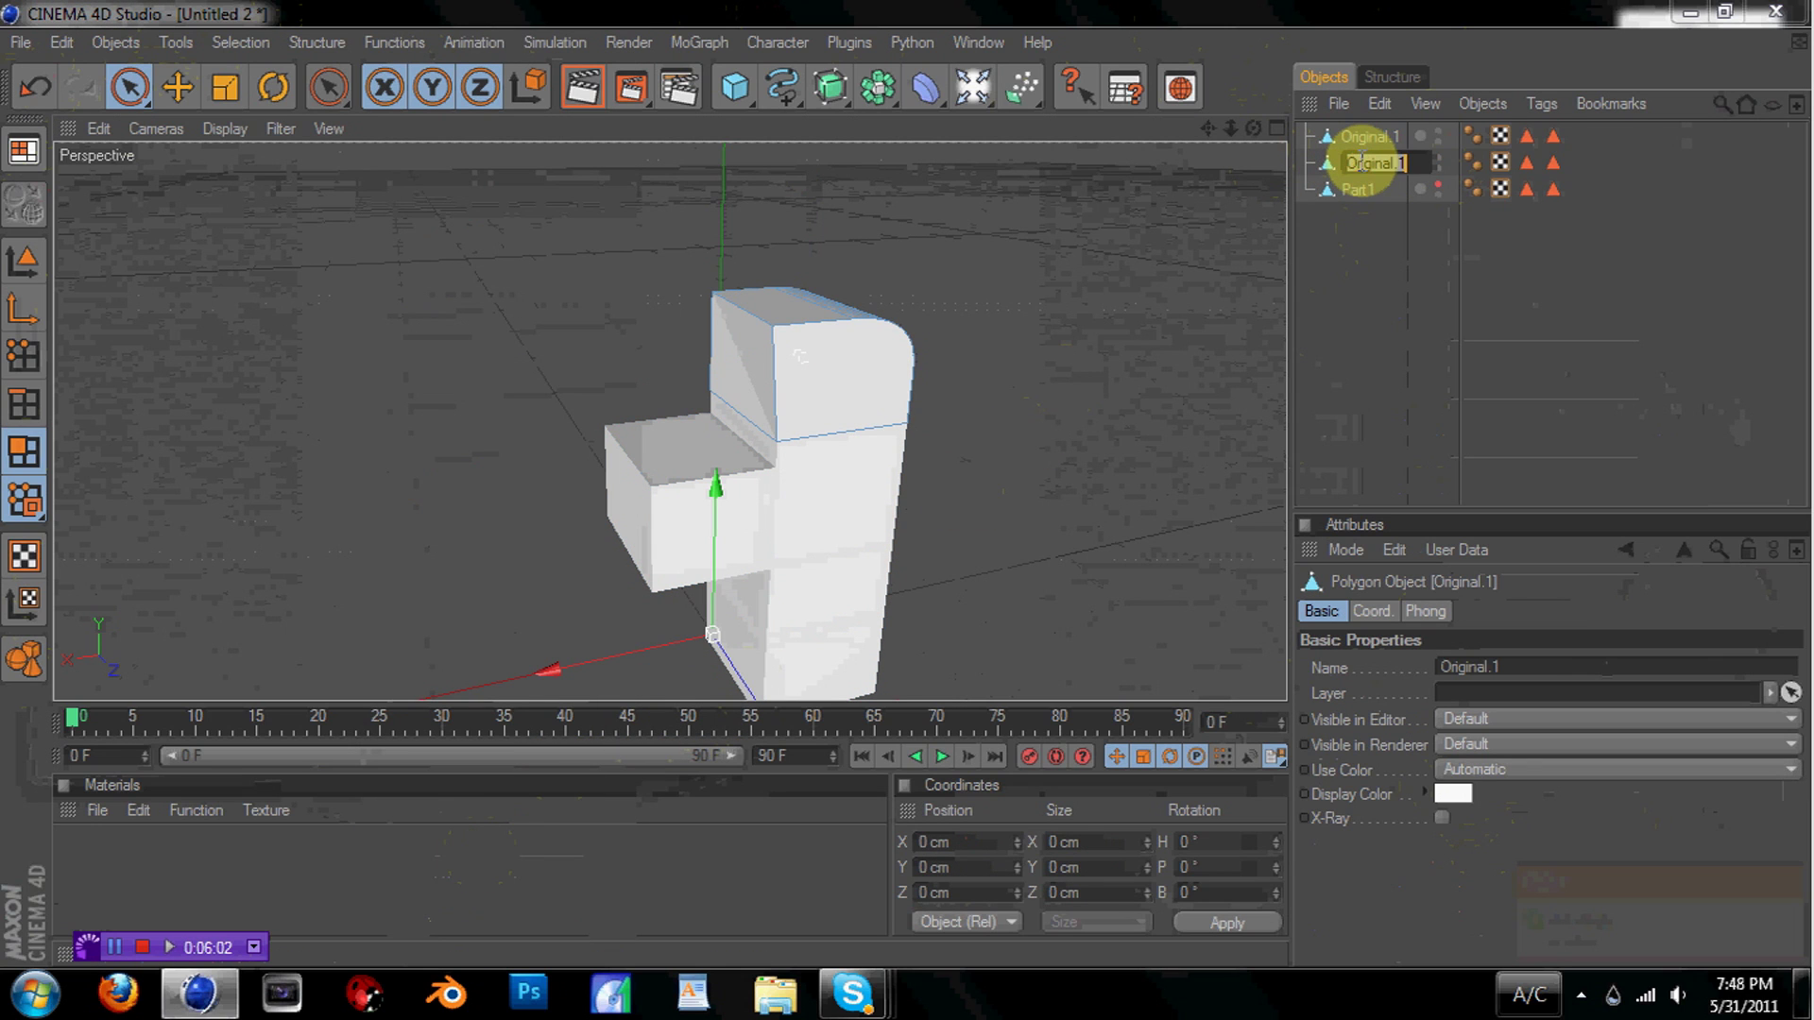
pyautogui.write('Part2')
pyautogui.press('Return')
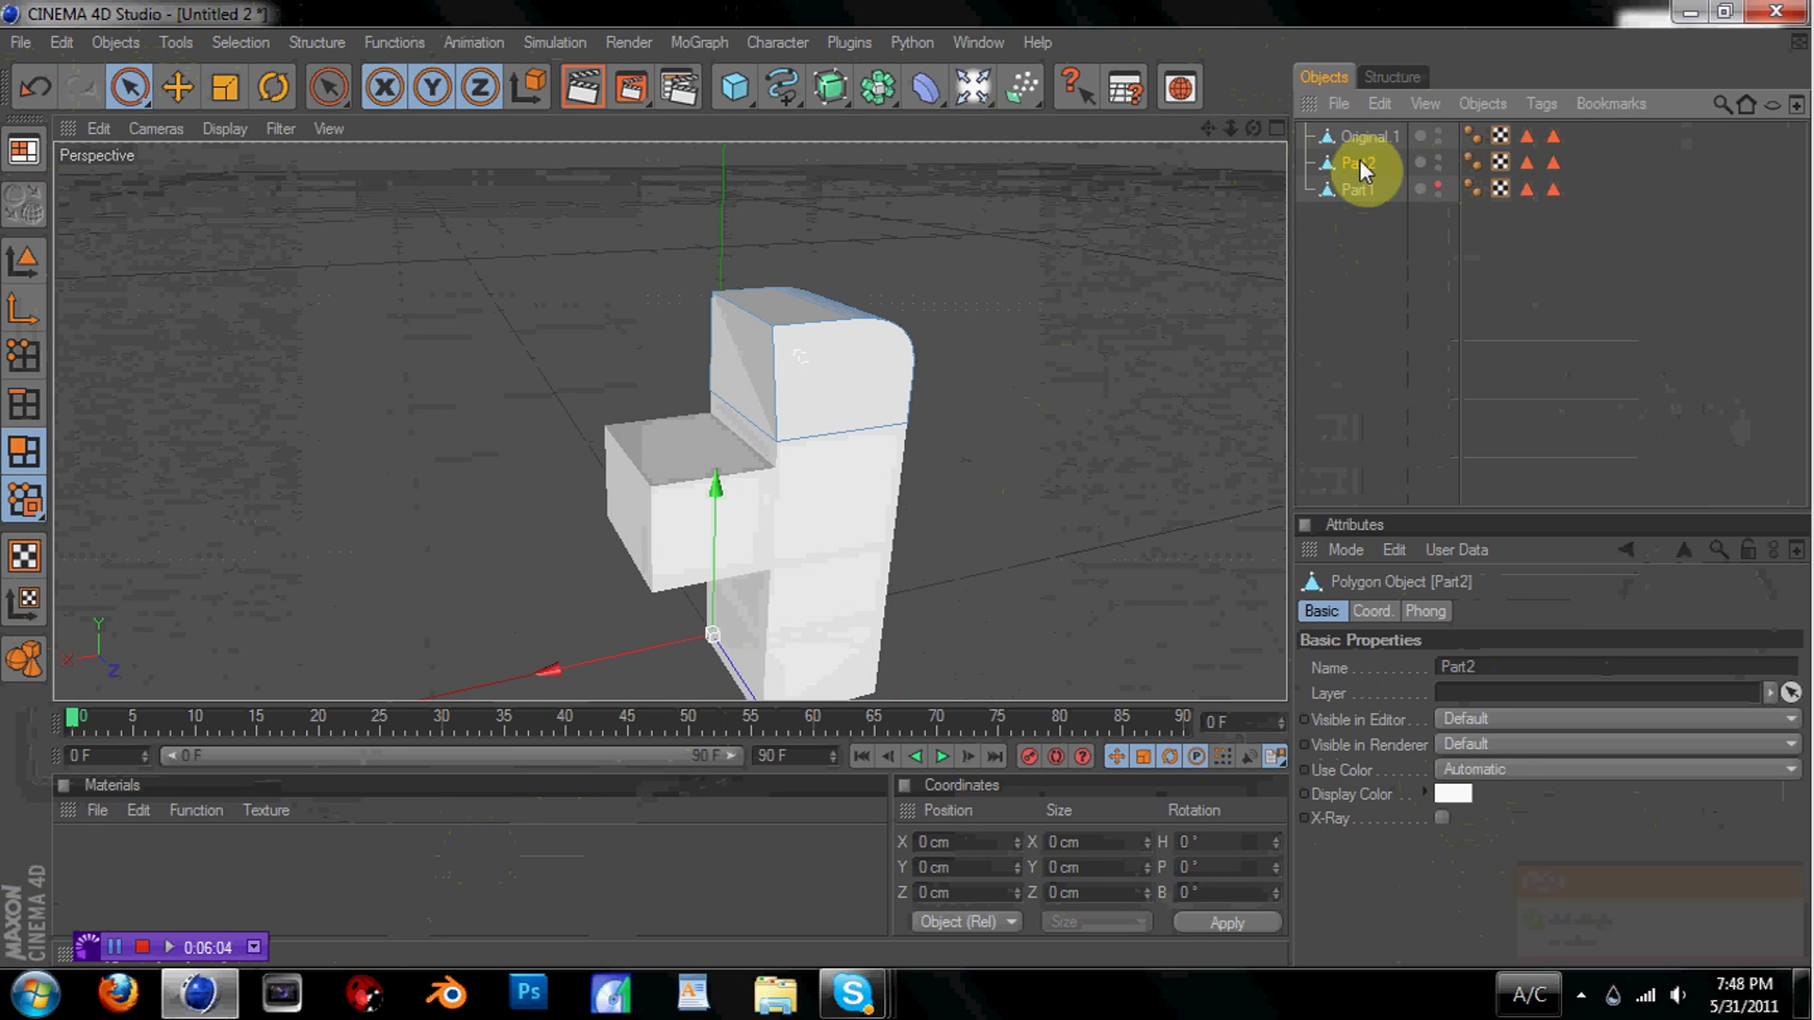
# Delete the selected rounded top-section polygons from Original.1
pyautogui.click(1360, 138)
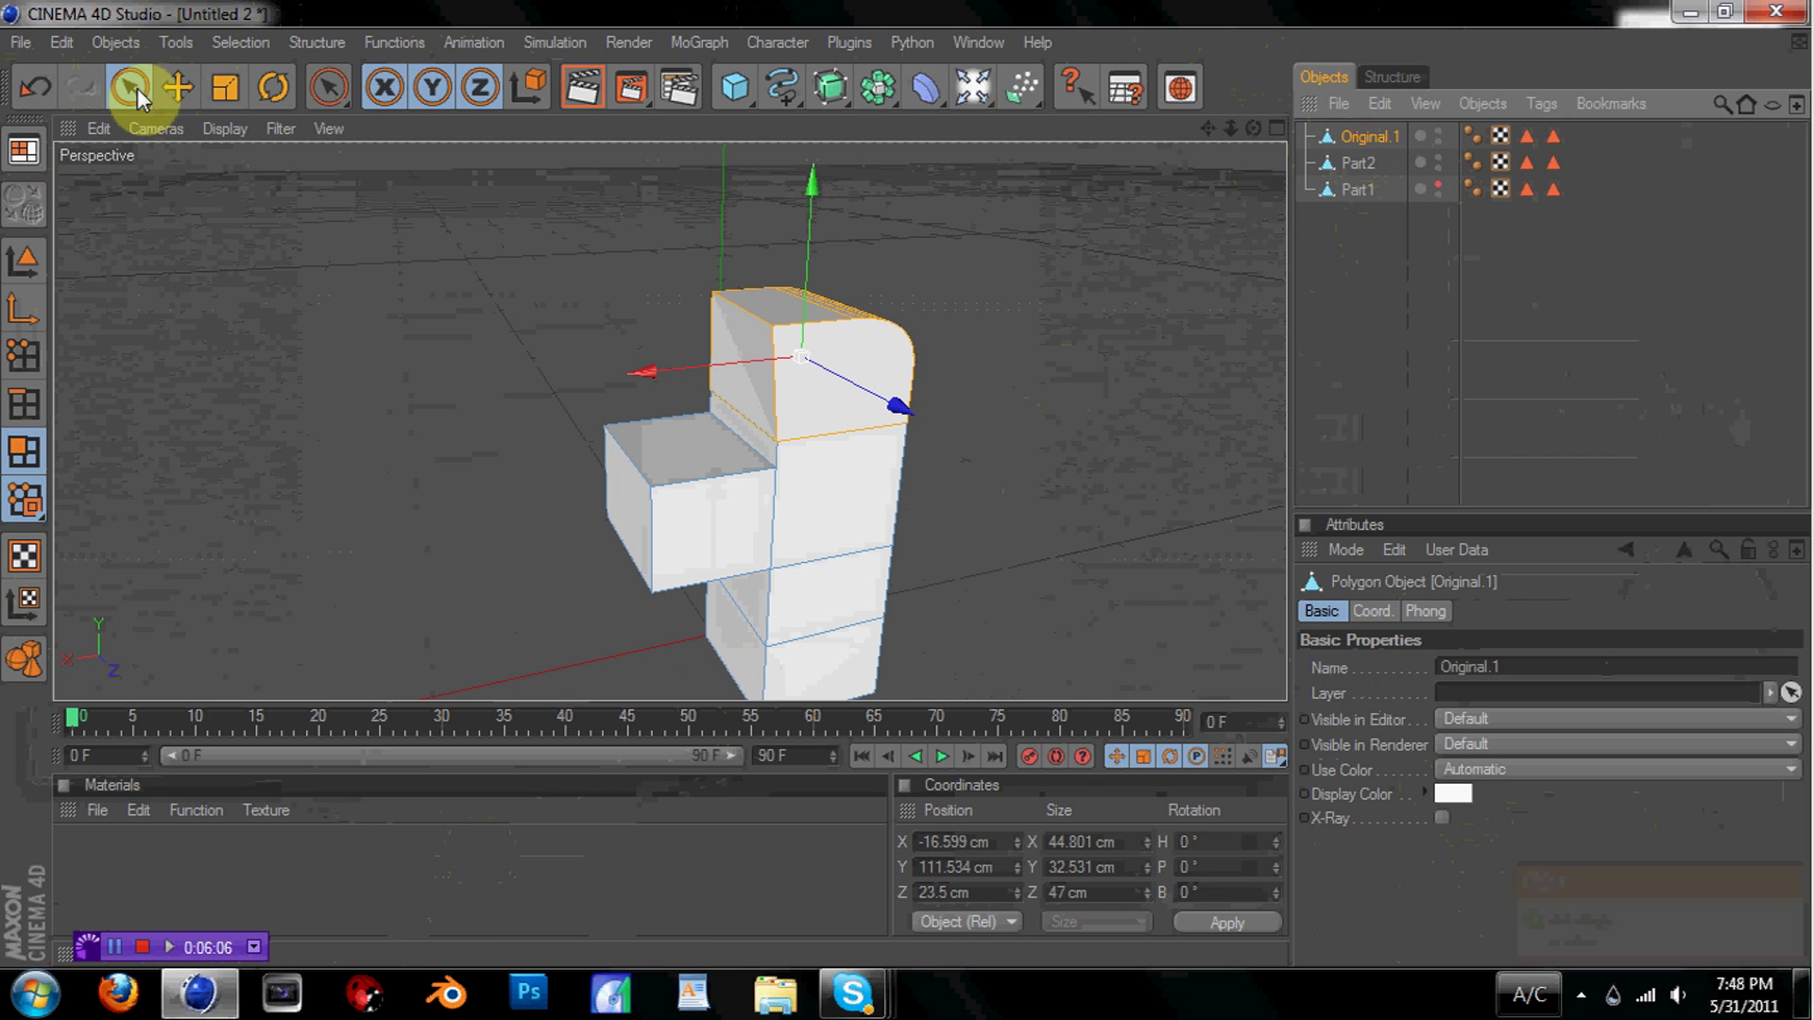
pyautogui.click(128, 98)
pyautogui.click(899, 342)
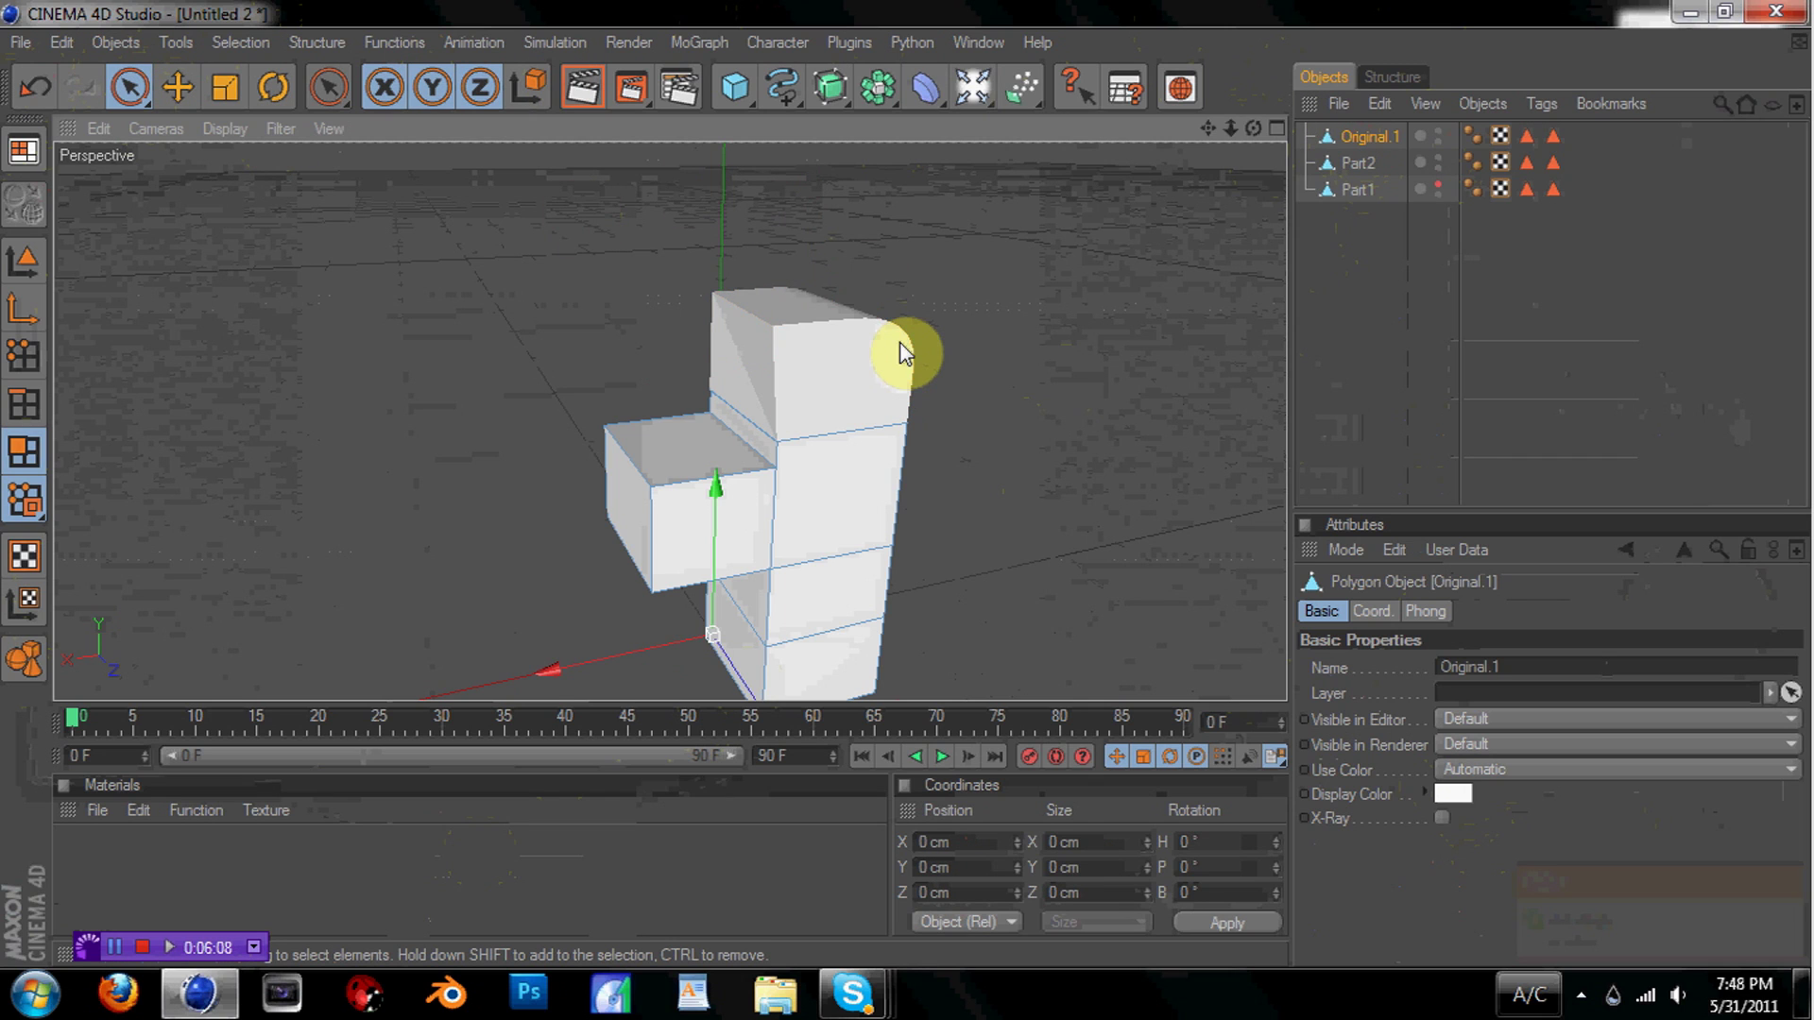
# Hide Part2 in the editor and close the open top of Original.1 with Close Polygon Hole
pyautogui.click(1437, 157)
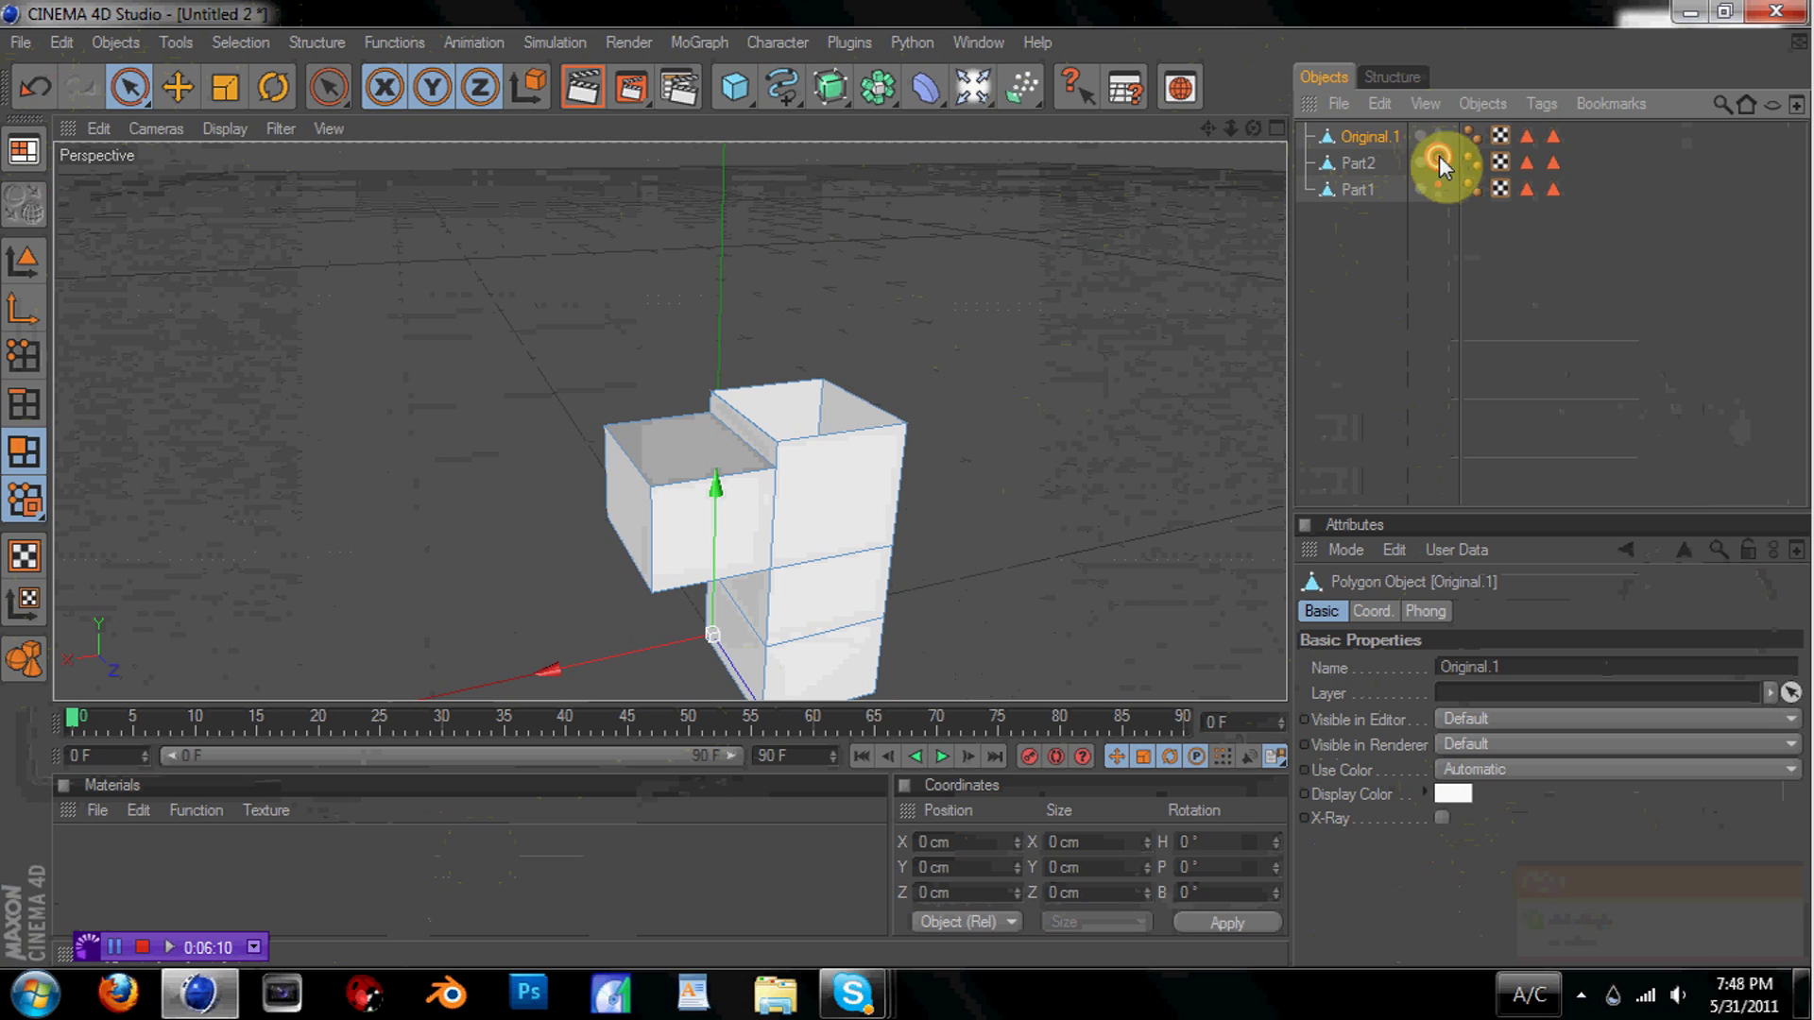
pyautogui.rightClick(990, 238)
pyautogui.click(1048, 416)
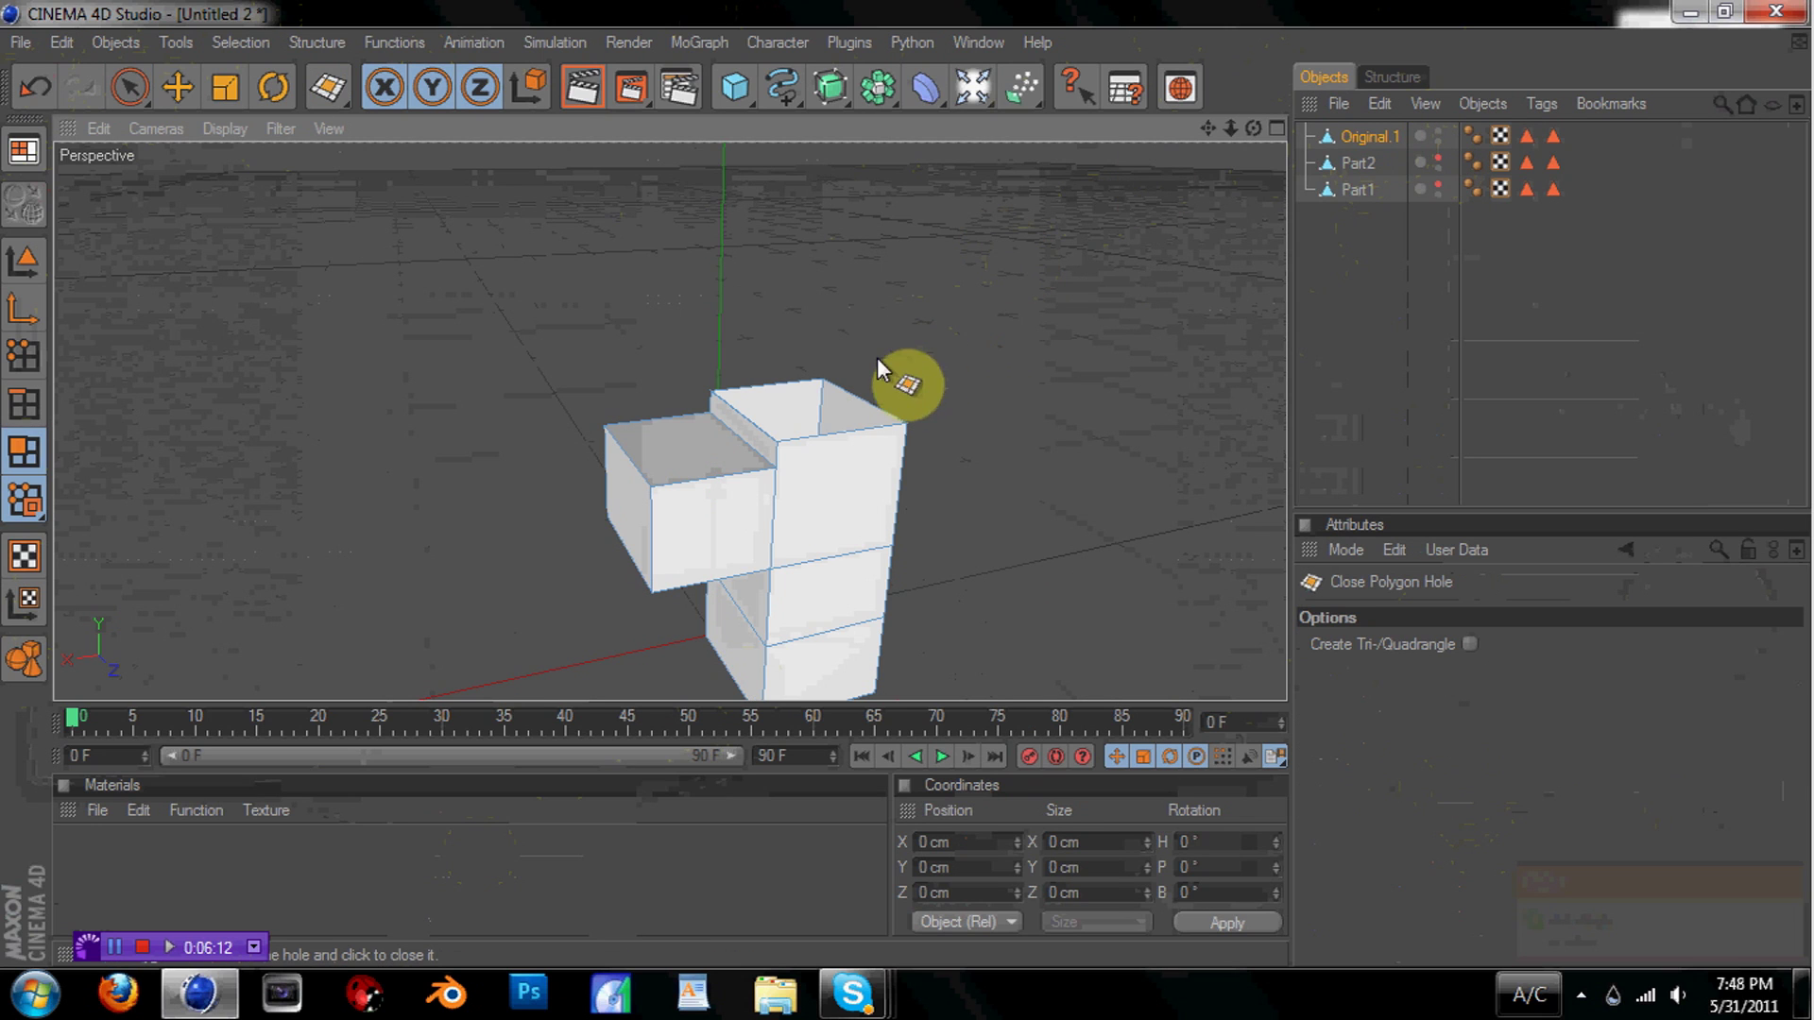
pyautogui.click(863, 394)
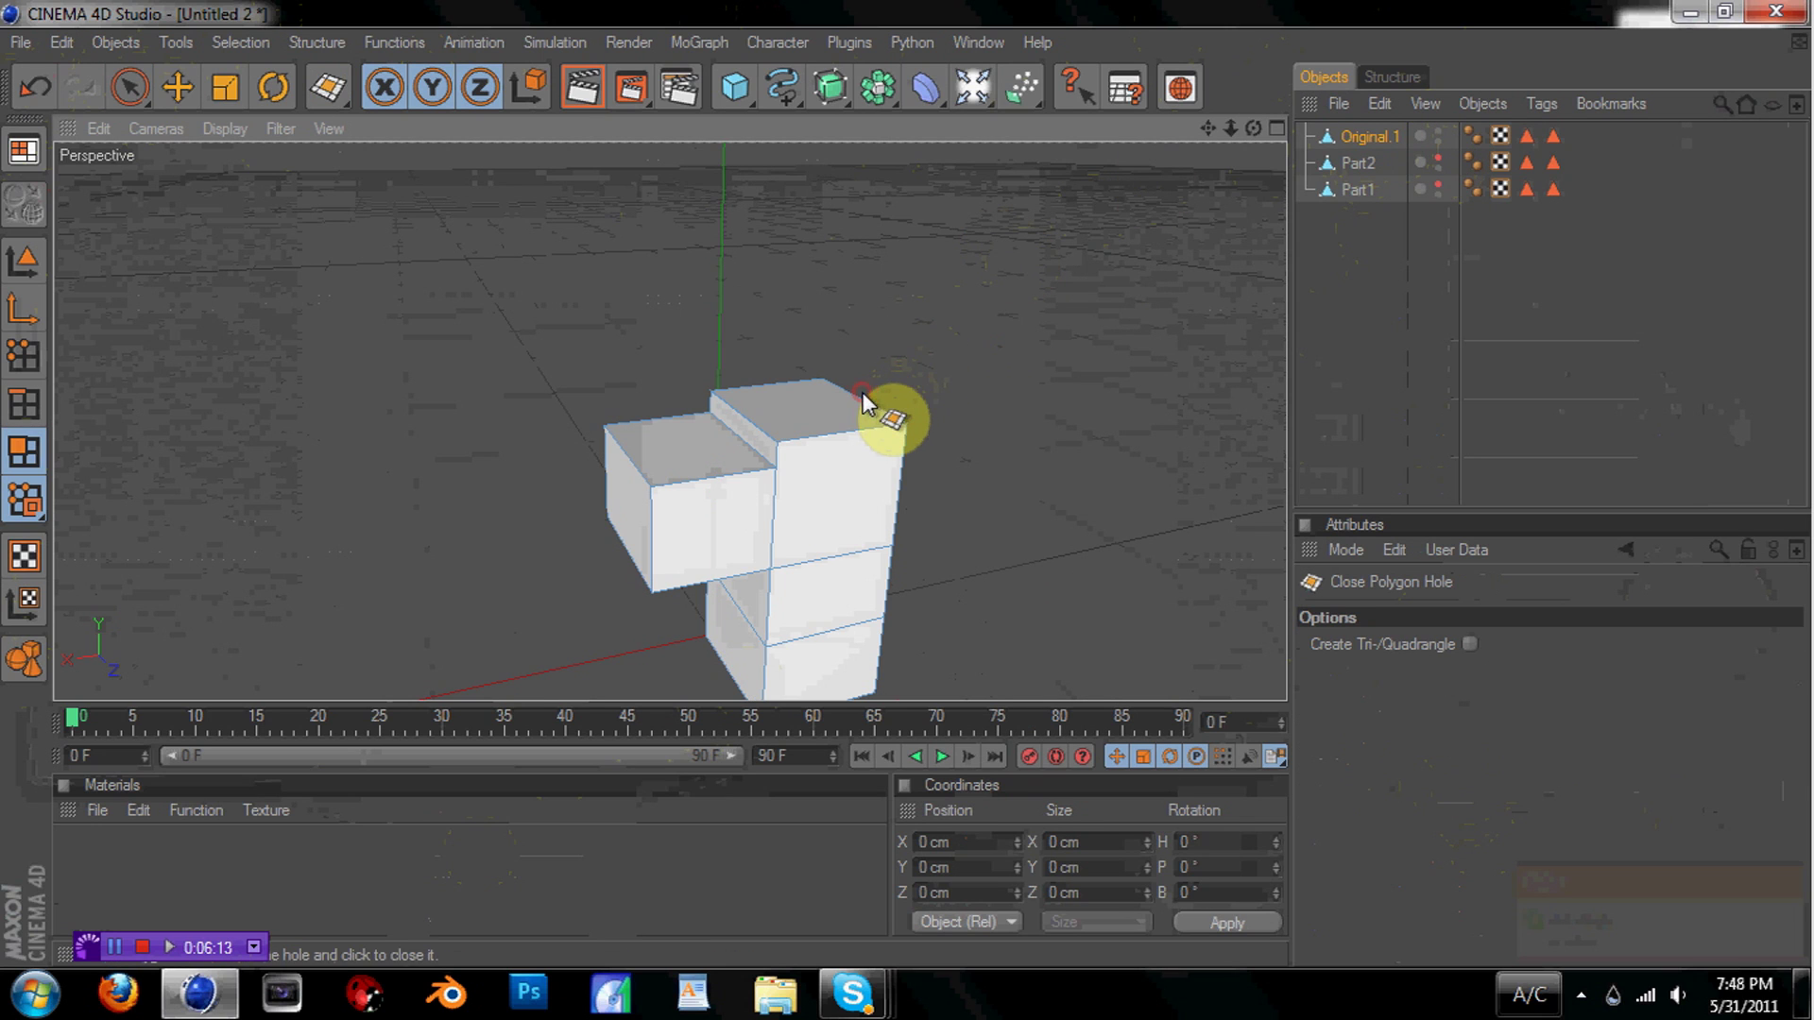
# Hide Original.1, show Part2 and close its open underside with Close Polygon Hole
pyautogui.click(1437, 134)
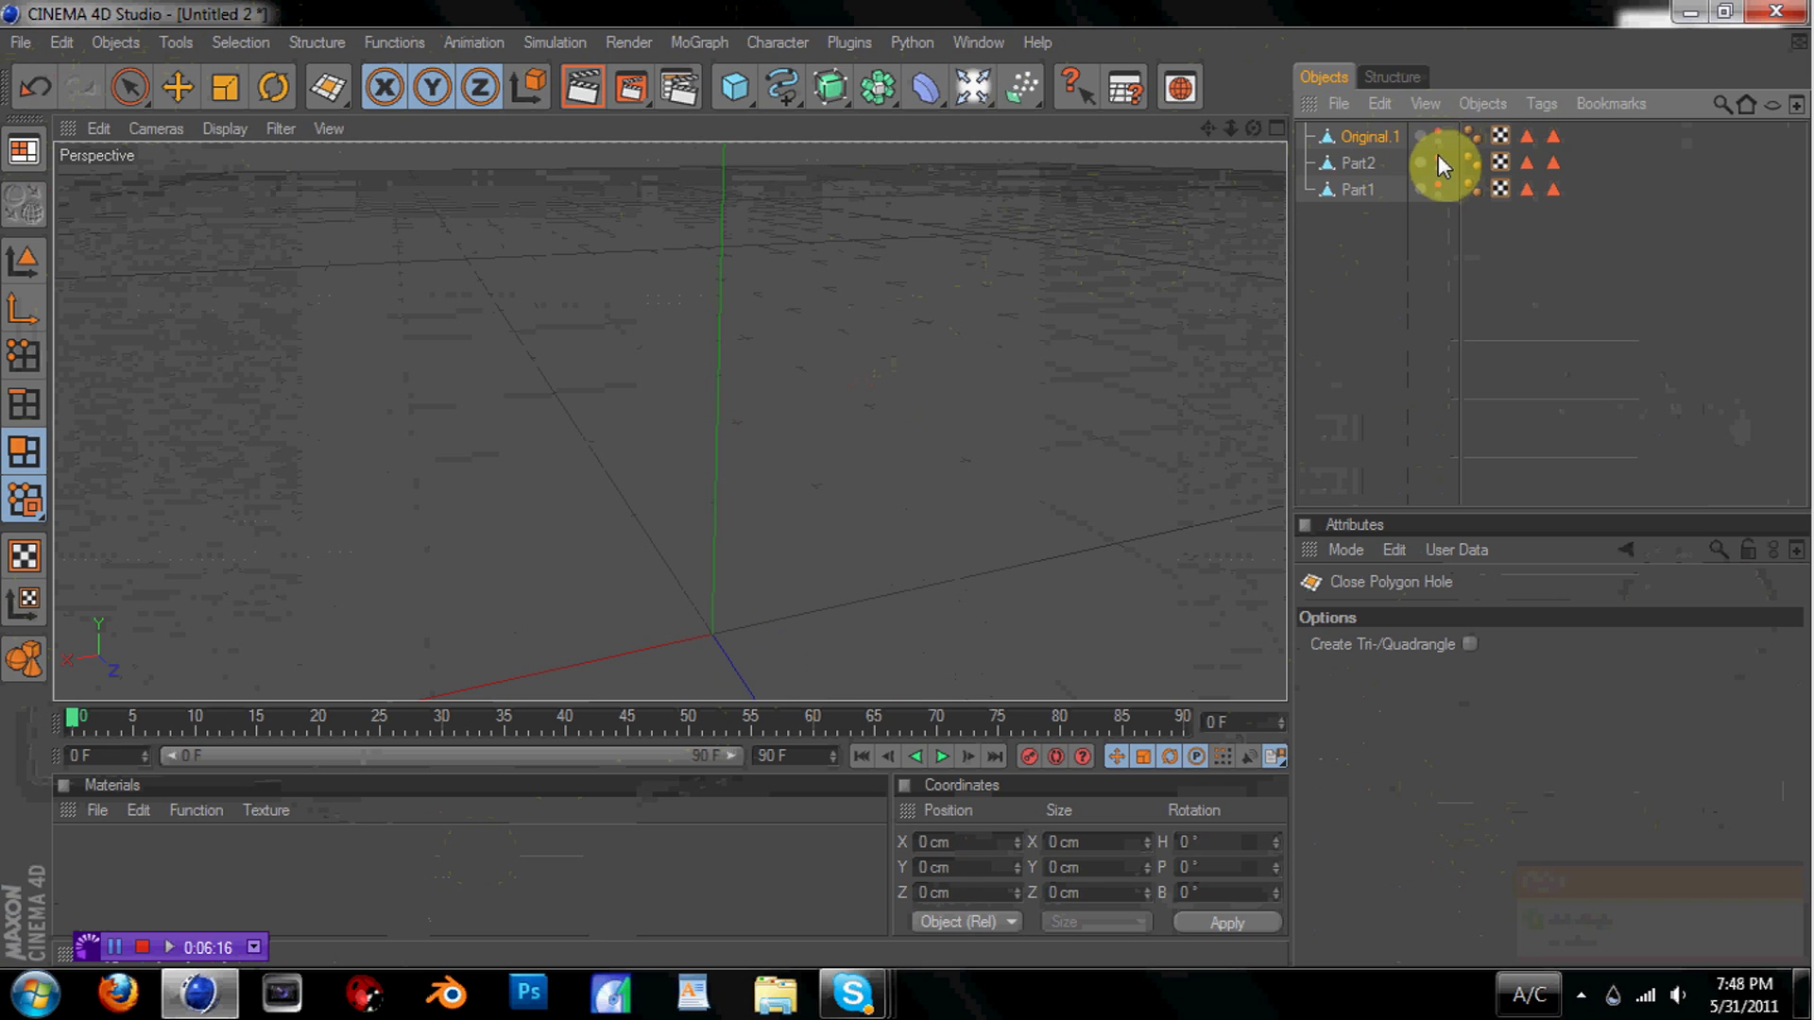
pyautogui.click(1437, 162)
pyautogui.click(1352, 162)
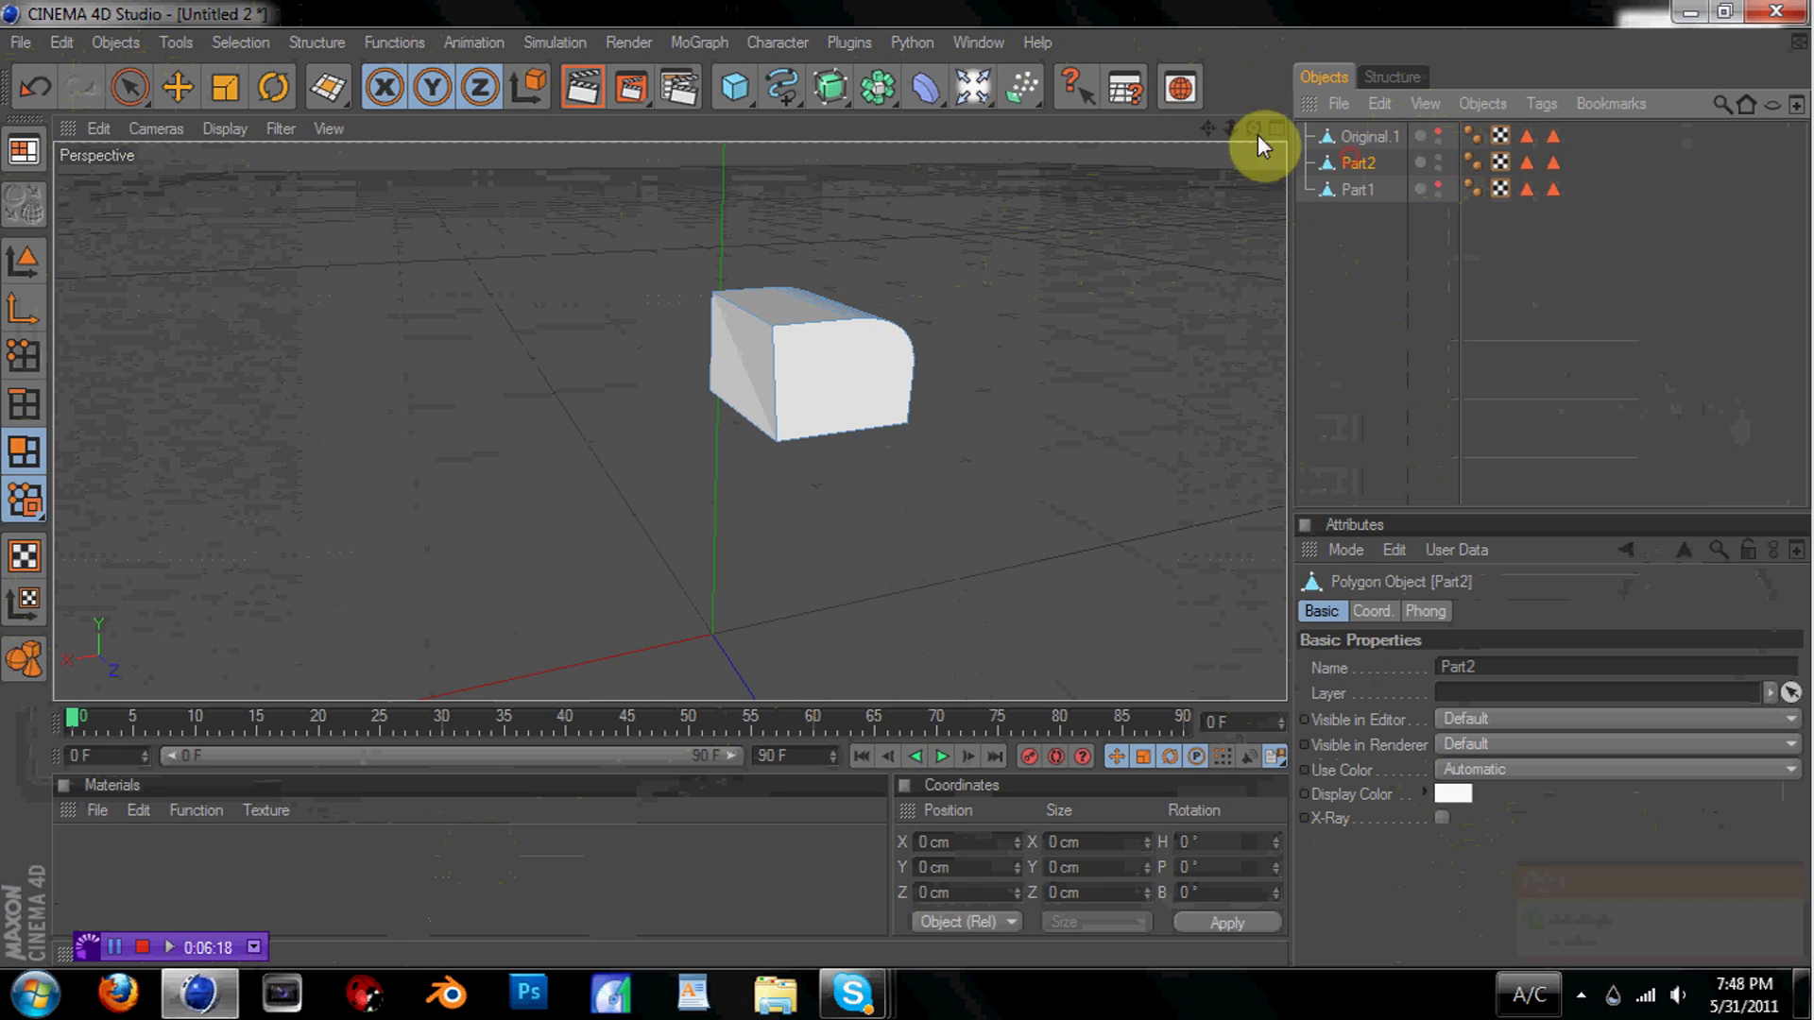
pyautogui.keyDown('alt'); pyautogui.moveTo(1128, 216); pyautogui.dragTo(1167, 141); pyautogui.keyUp('alt')
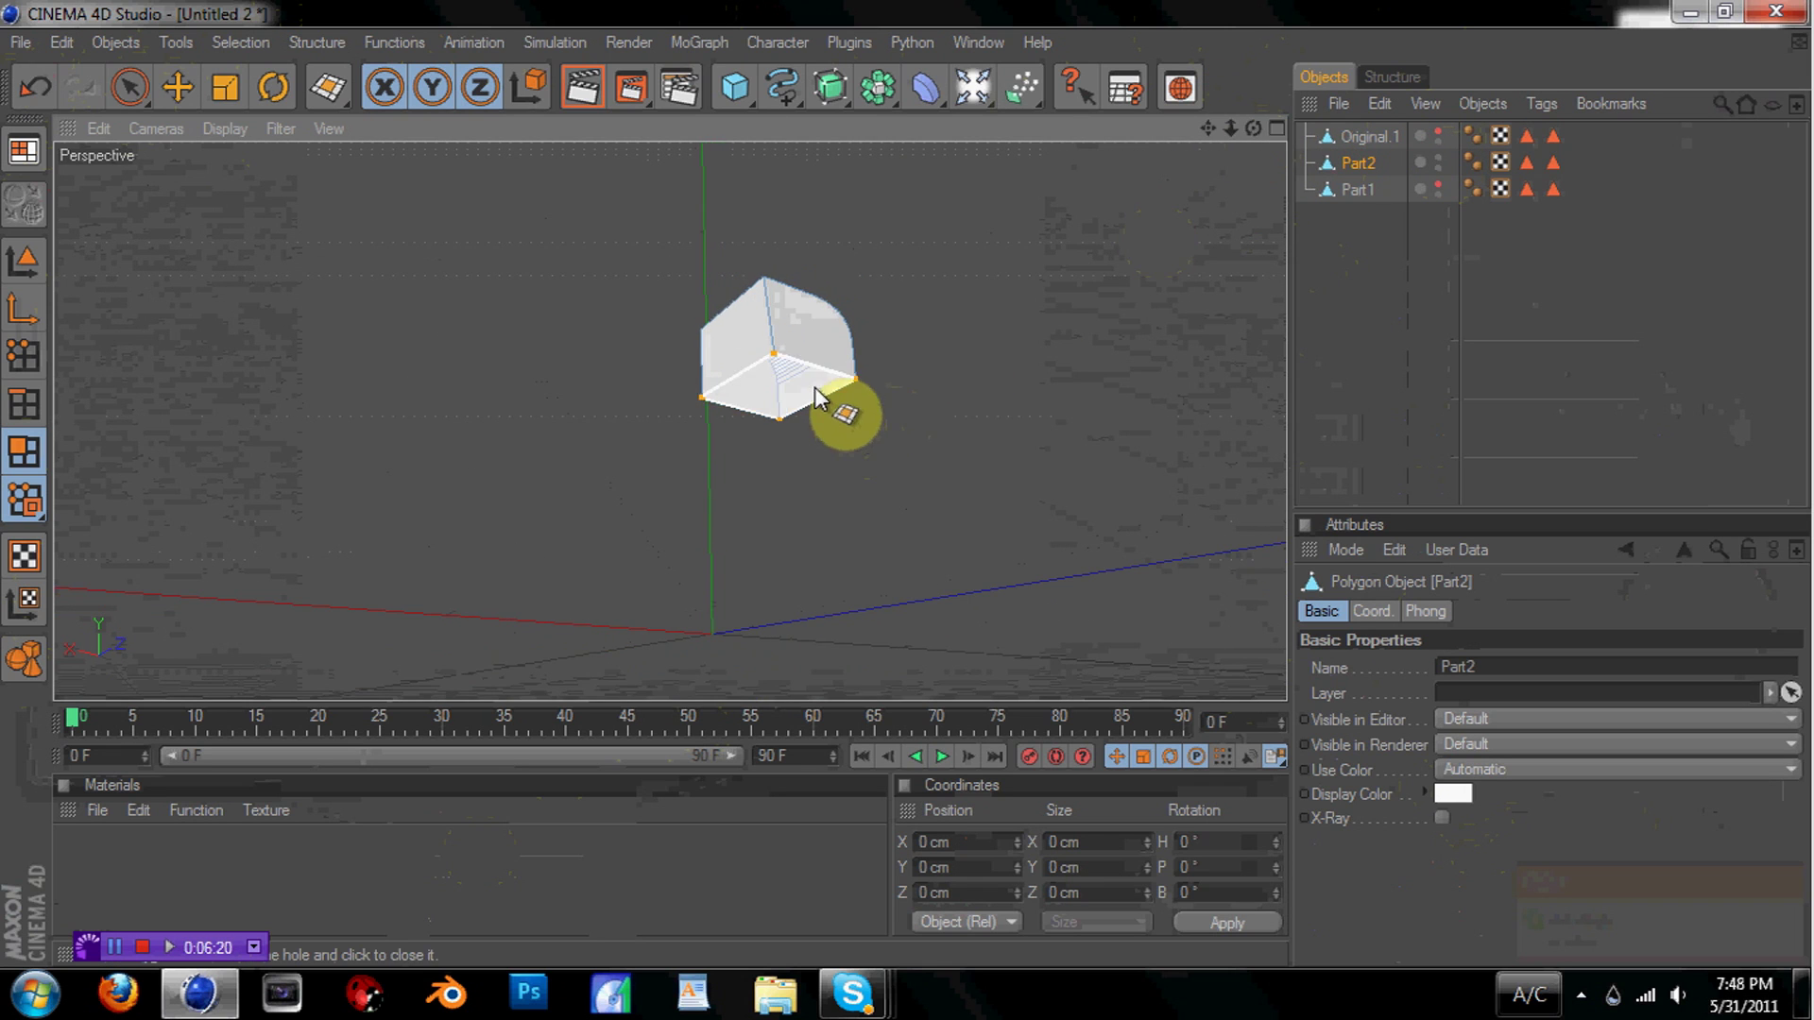
# Hide Part2 in the editor, then show and select Original.1
pyautogui.click(1437, 163)
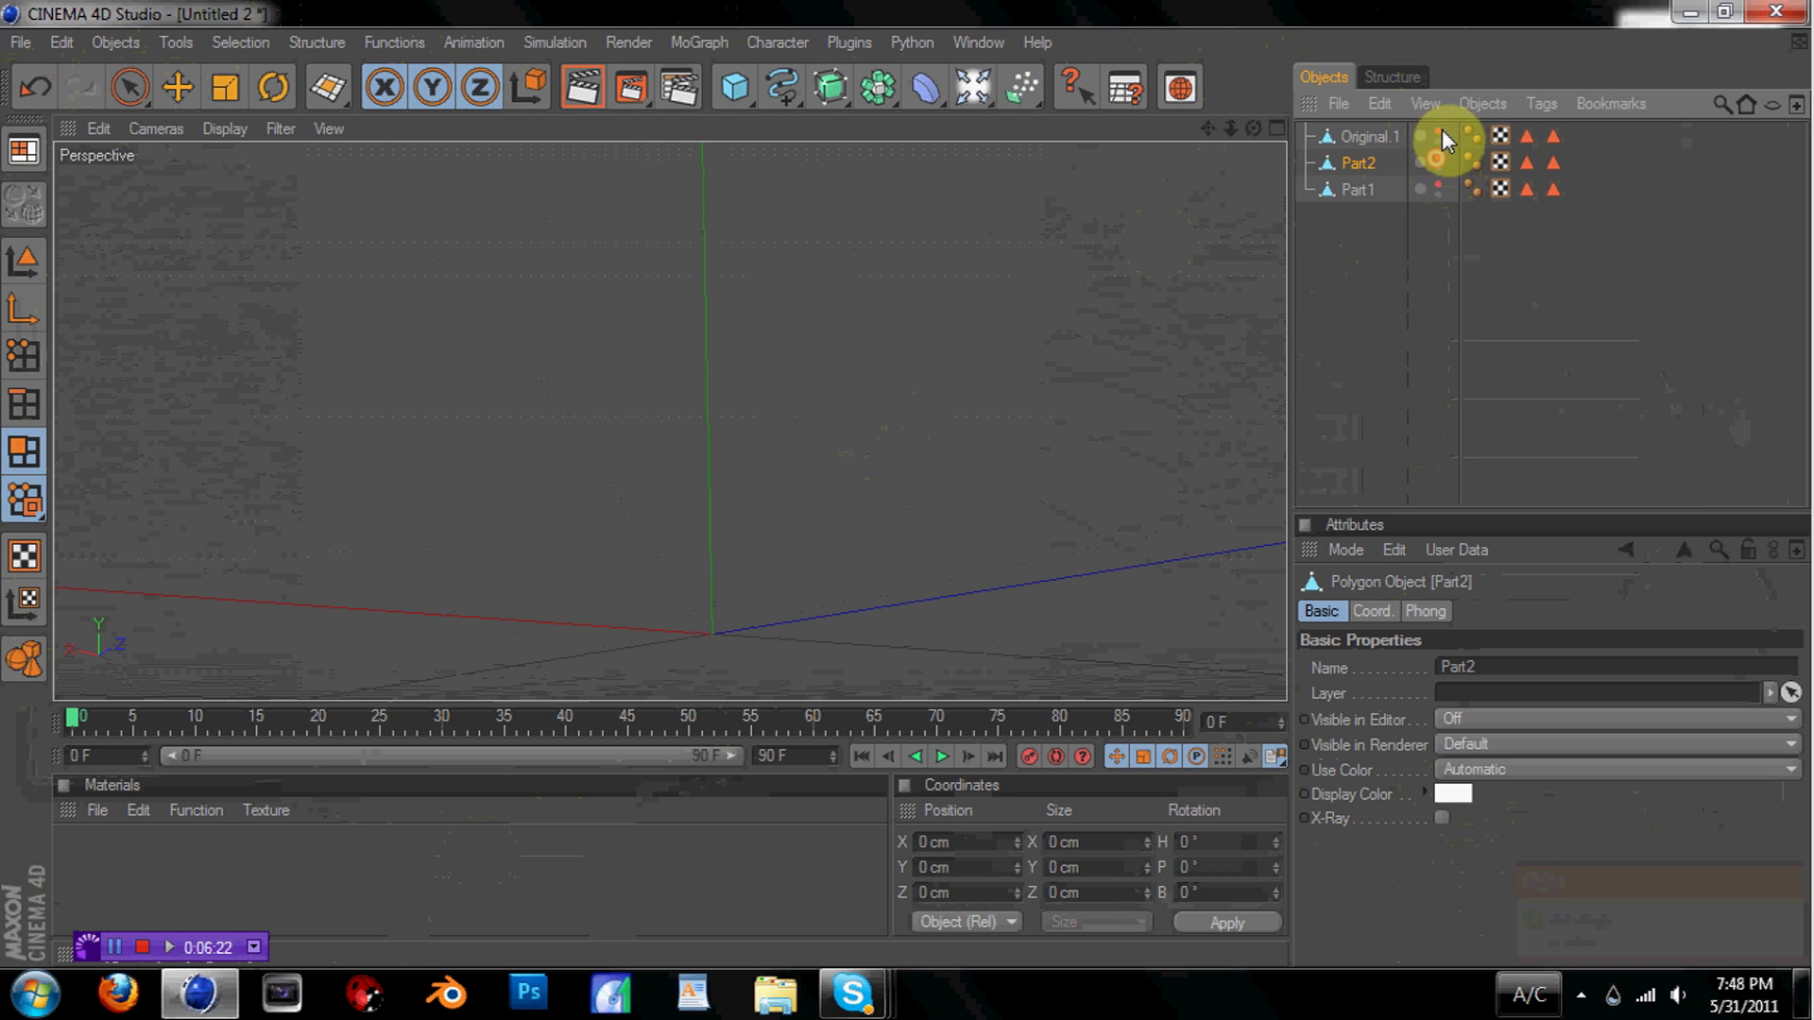
pyautogui.click(1438, 134)
pyautogui.keyDown('alt'); pyautogui.moveTo(883, 427); pyautogui.dragTo(903, 498); pyautogui.keyUp('alt')
pyautogui.click(1358, 138)
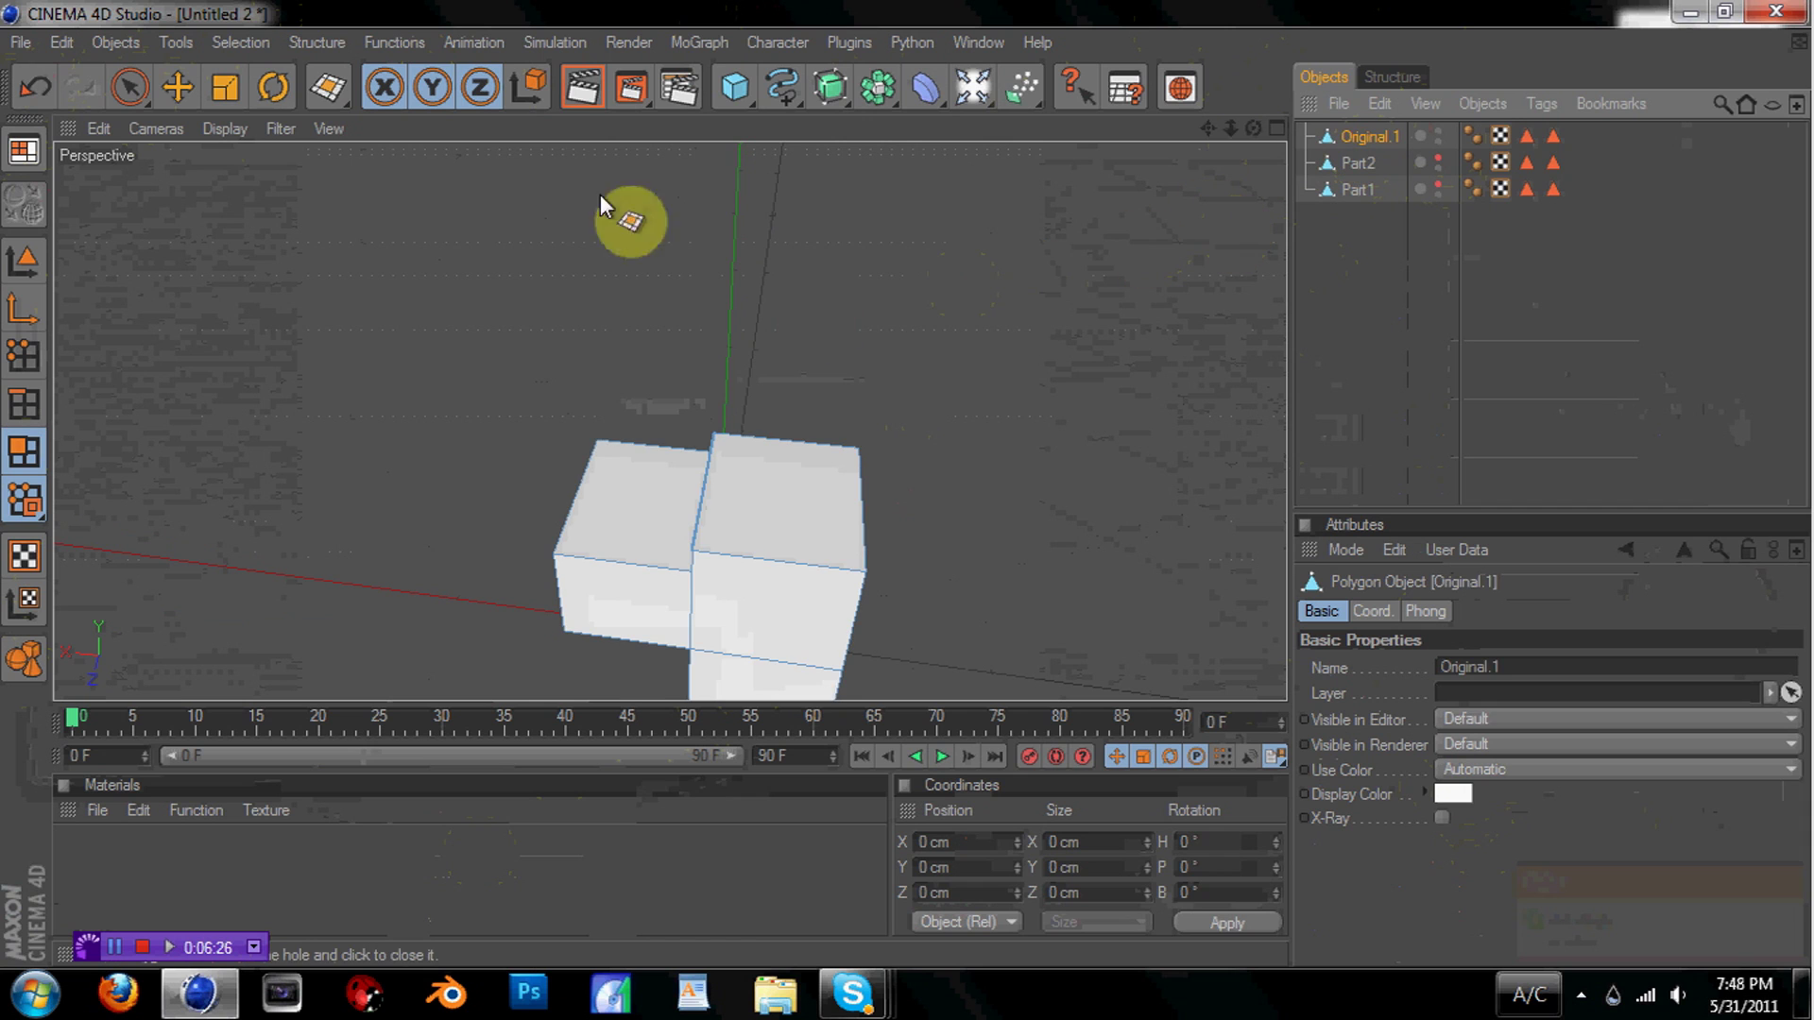
# Select the polygons of the stem section beside the remaining arm on Original.1, including its top, front, back and side faces
pyautogui.click(138, 83)
pyautogui.moveTo(1252, 128)
pyautogui.mouseDown()
pyautogui.moveTo(877, 402)
pyautogui.moveTo(763, 410)
pyautogui.moveTo(725, 389)
pyautogui.mouseUp()
pyautogui.keyDown('shift'); pyautogui.click(726, 392); pyautogui.keyUp('shift')
pyautogui.moveTo(1252, 133)
pyautogui.mouseDown()
pyautogui.moveTo(1235, 151)
pyautogui.moveTo(1259, 137)
pyautogui.mouseUp()
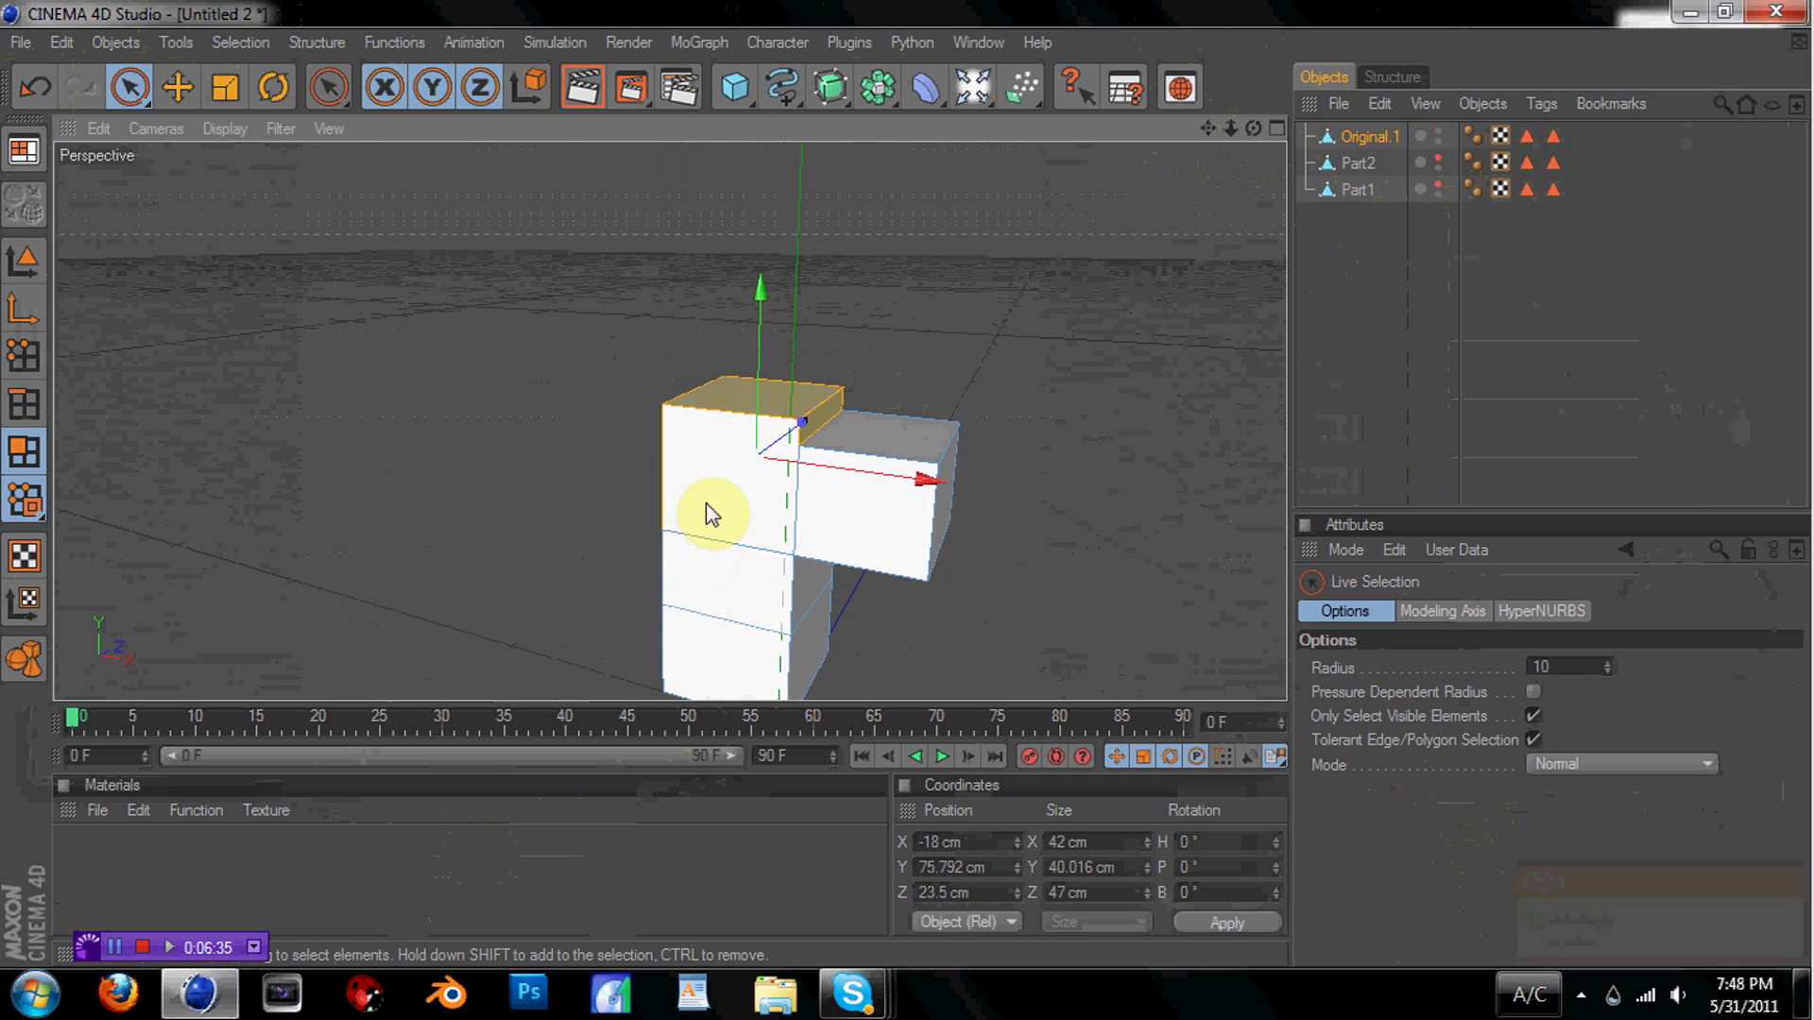
pyautogui.click(728, 505)
pyautogui.moveTo(1252, 128)
pyautogui.mouseDown()
pyautogui.moveTo(1290, 132)
pyautogui.moveTo(1260, 125)
pyautogui.mouseUp()
# Split the selected stem-section polygons into a separate object and rename it Part3
pyautogui.click(394, 39)
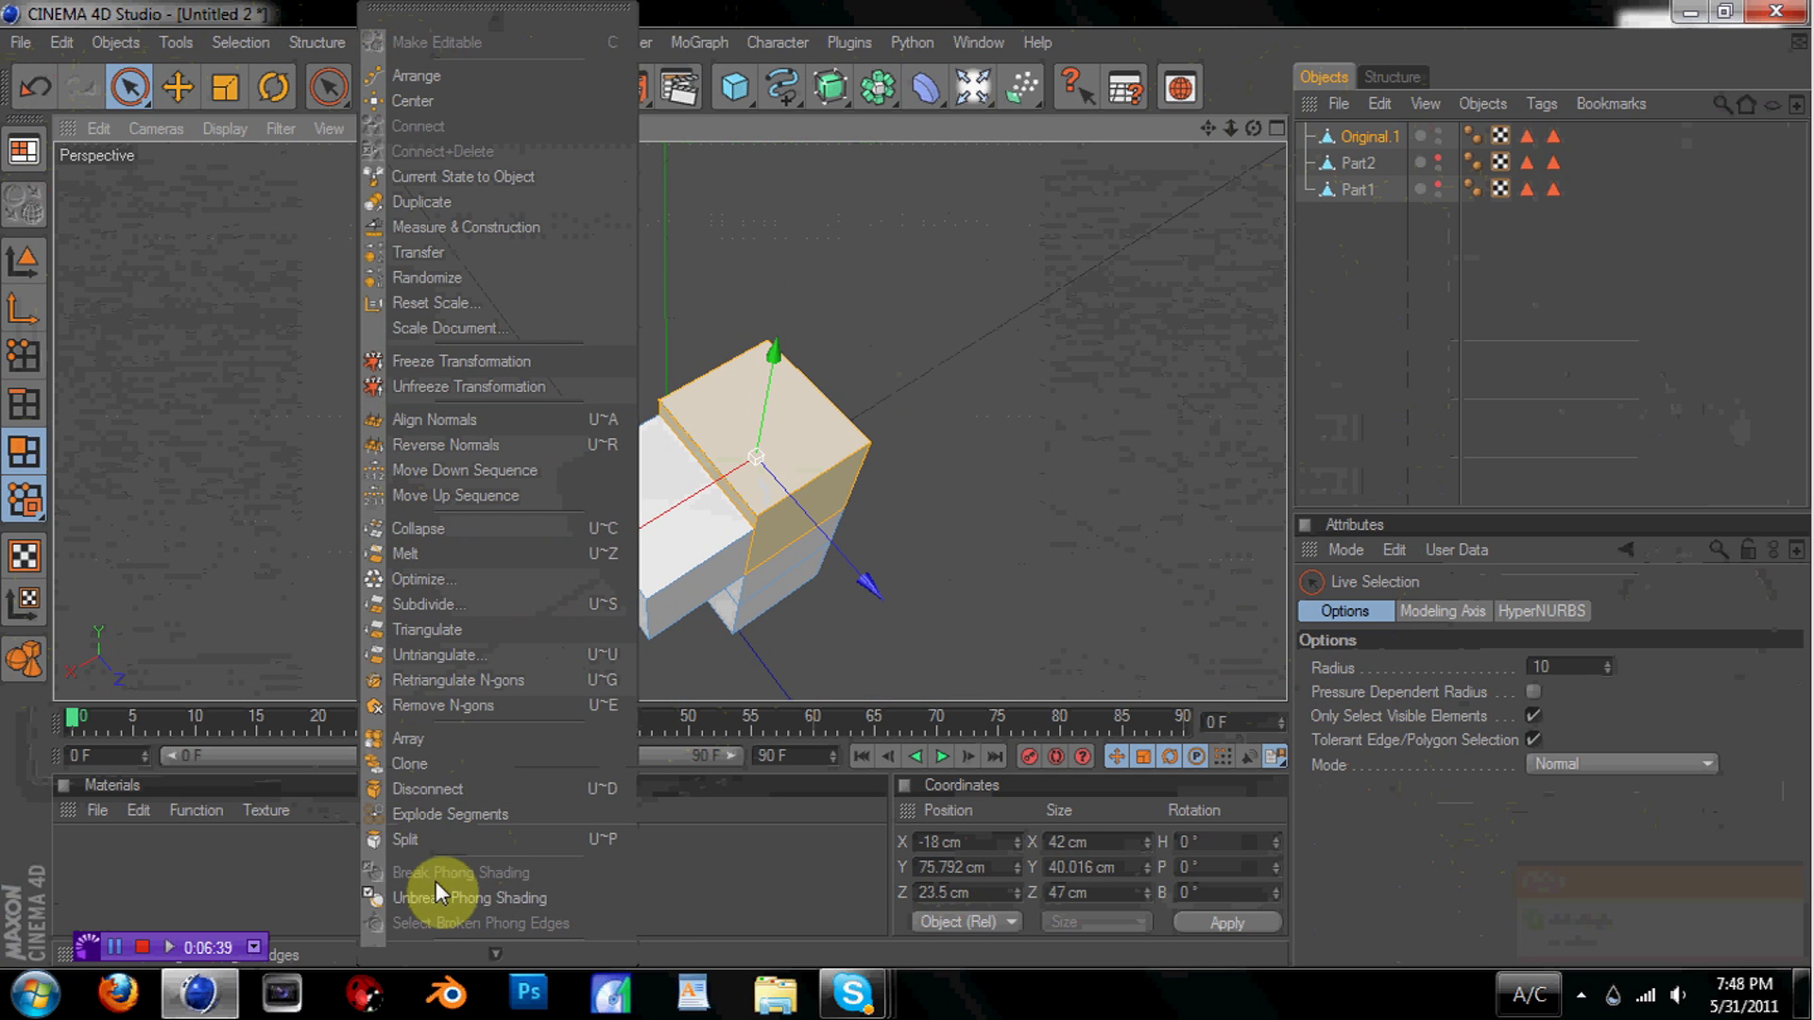
pyautogui.click(433, 839)
pyautogui.doubleClick(1368, 160)
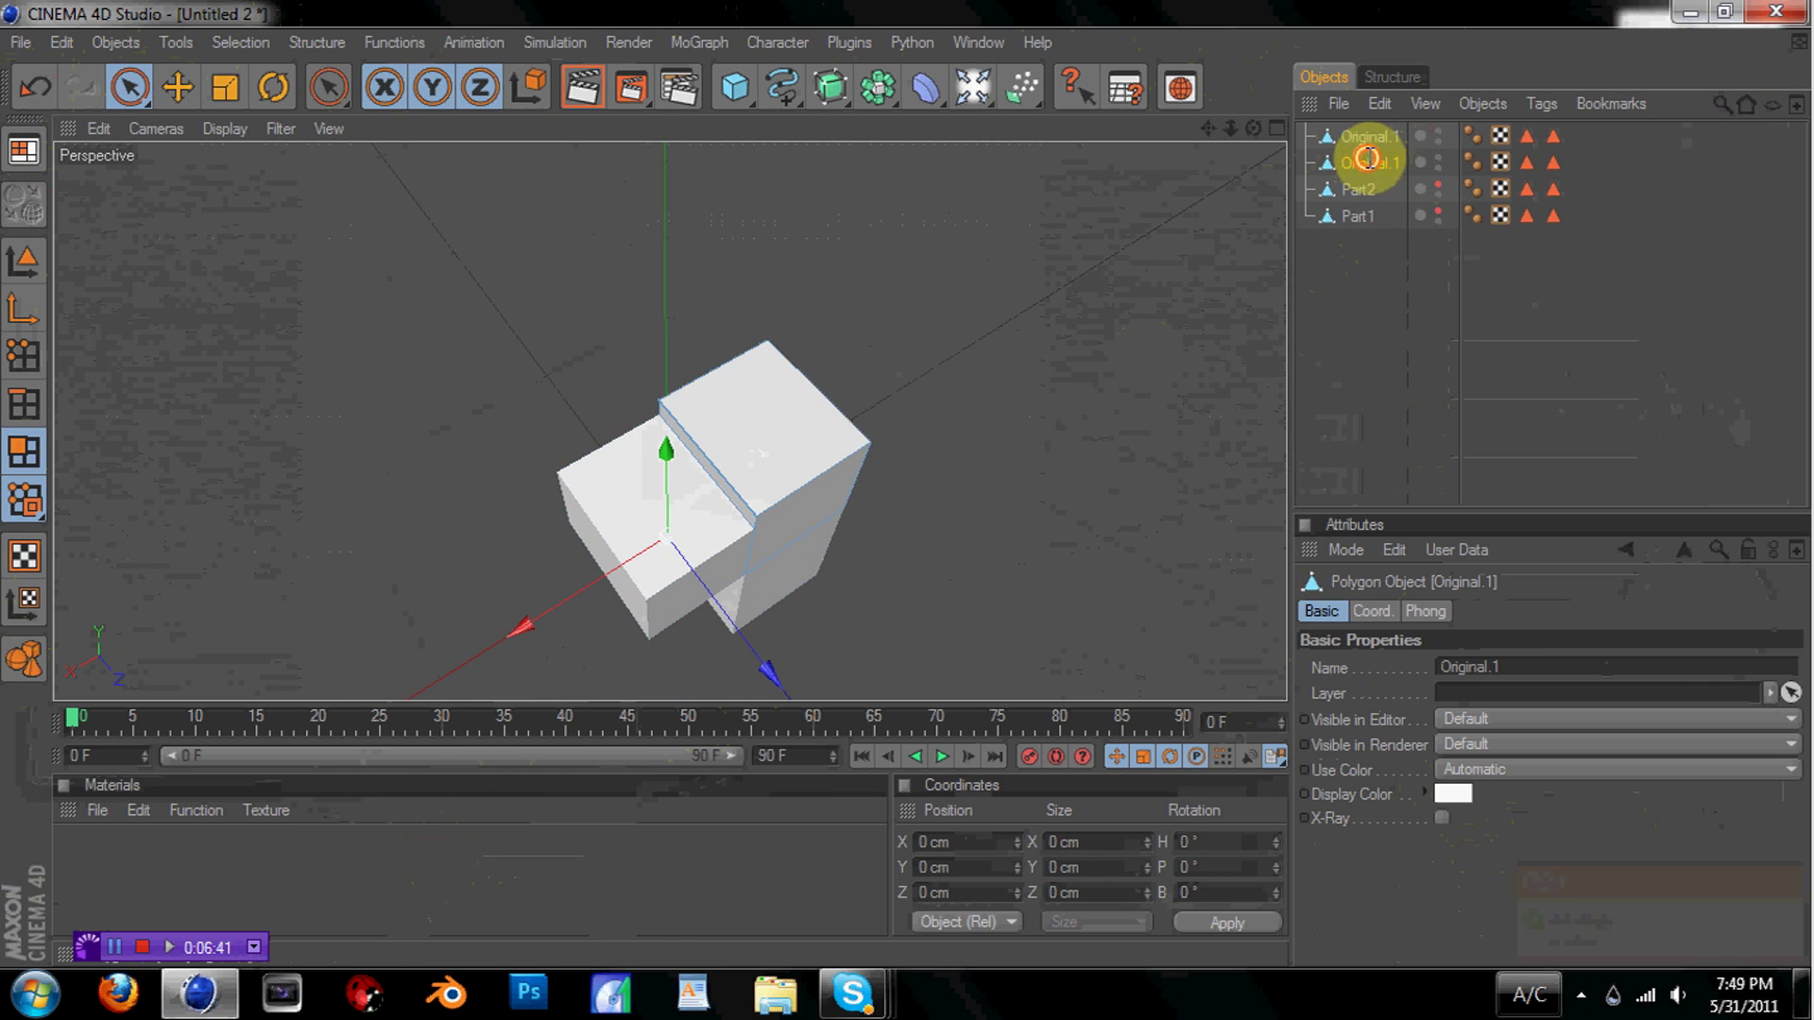
pyautogui.write('Part3')
pyautogui.press('Return')
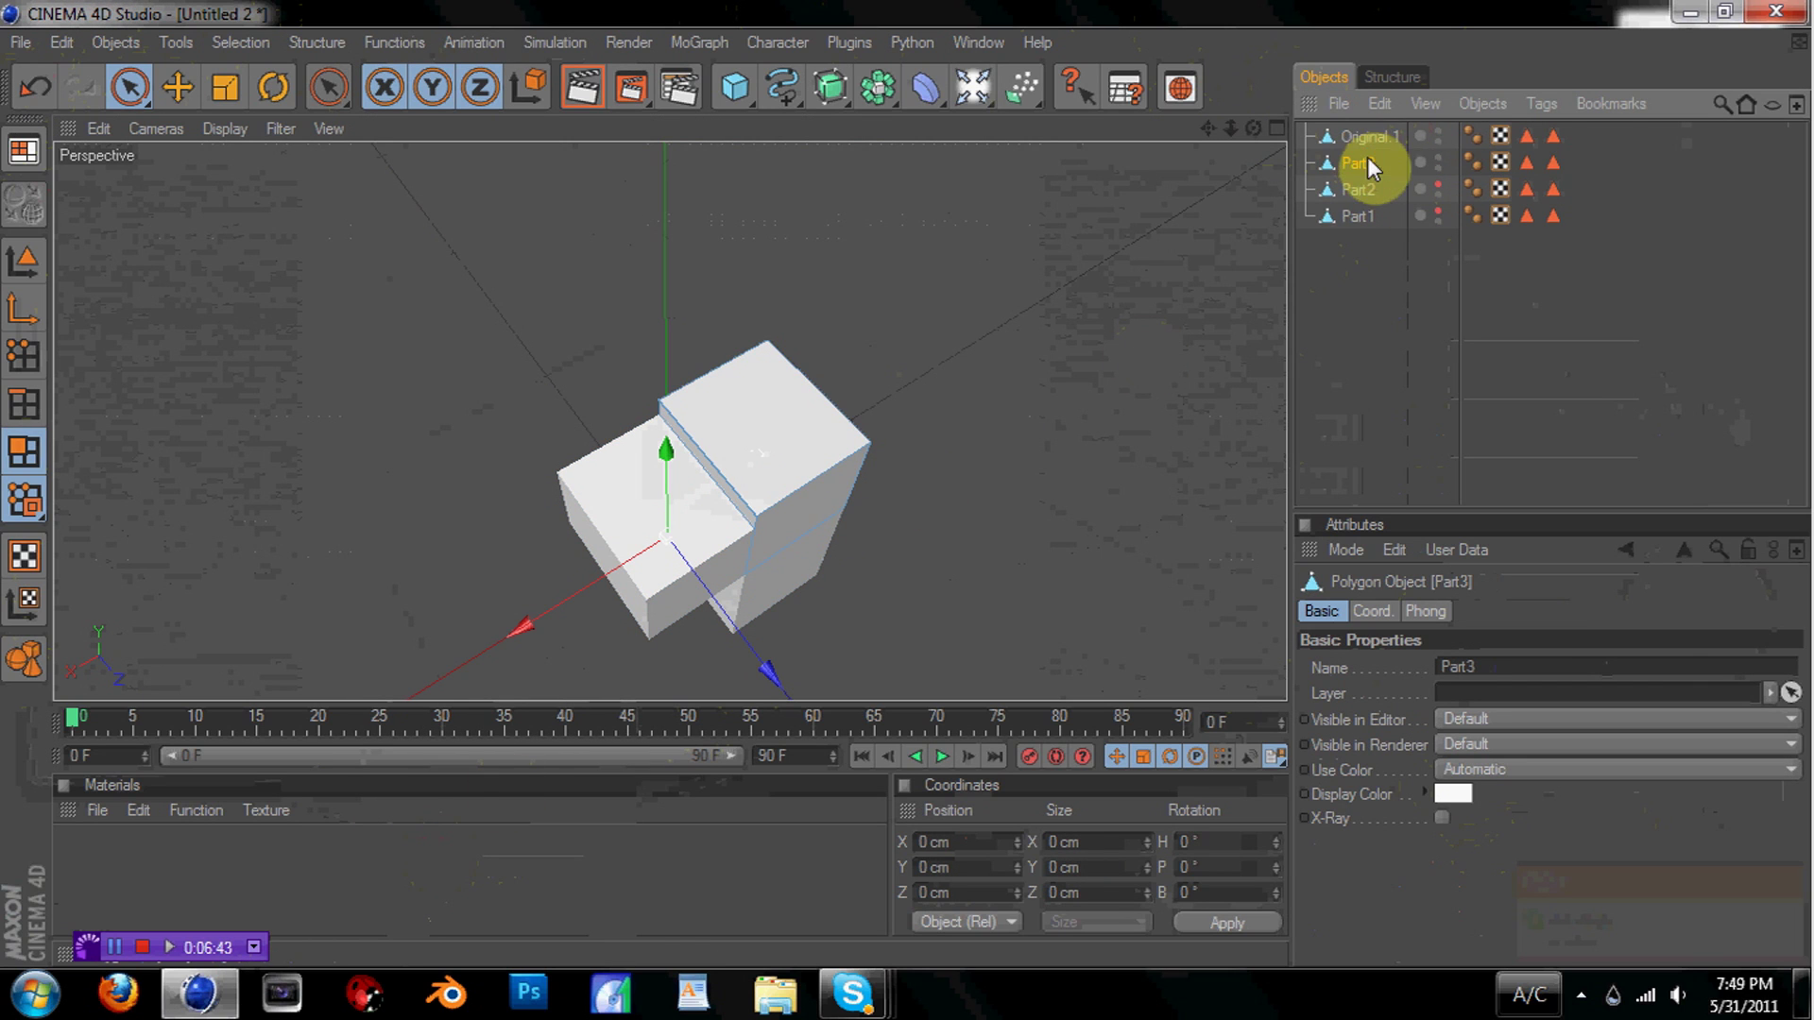
# Hide Part3 in the editor and delete the selected stem-section polygons from Original.1
pyautogui.click(1366, 136)
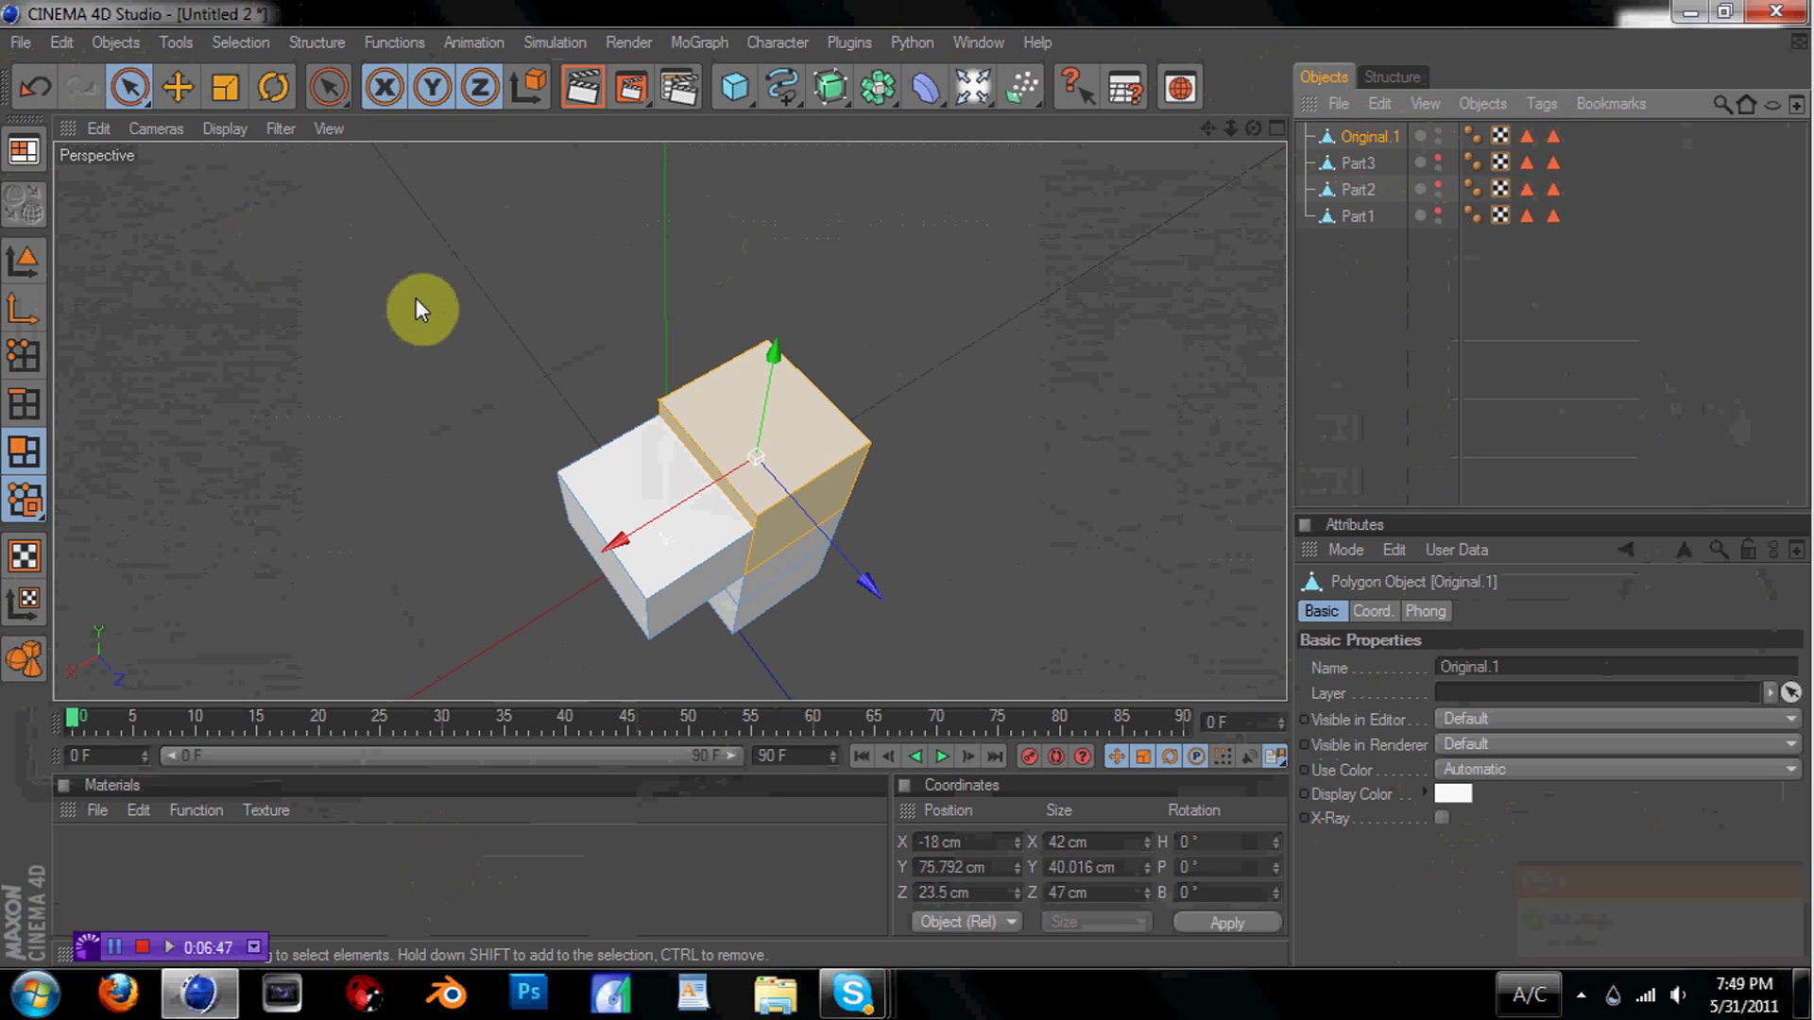
pyautogui.press('Delete')
pyautogui.moveTo(1253, 128); pyautogui.dragTo(1044, 165)
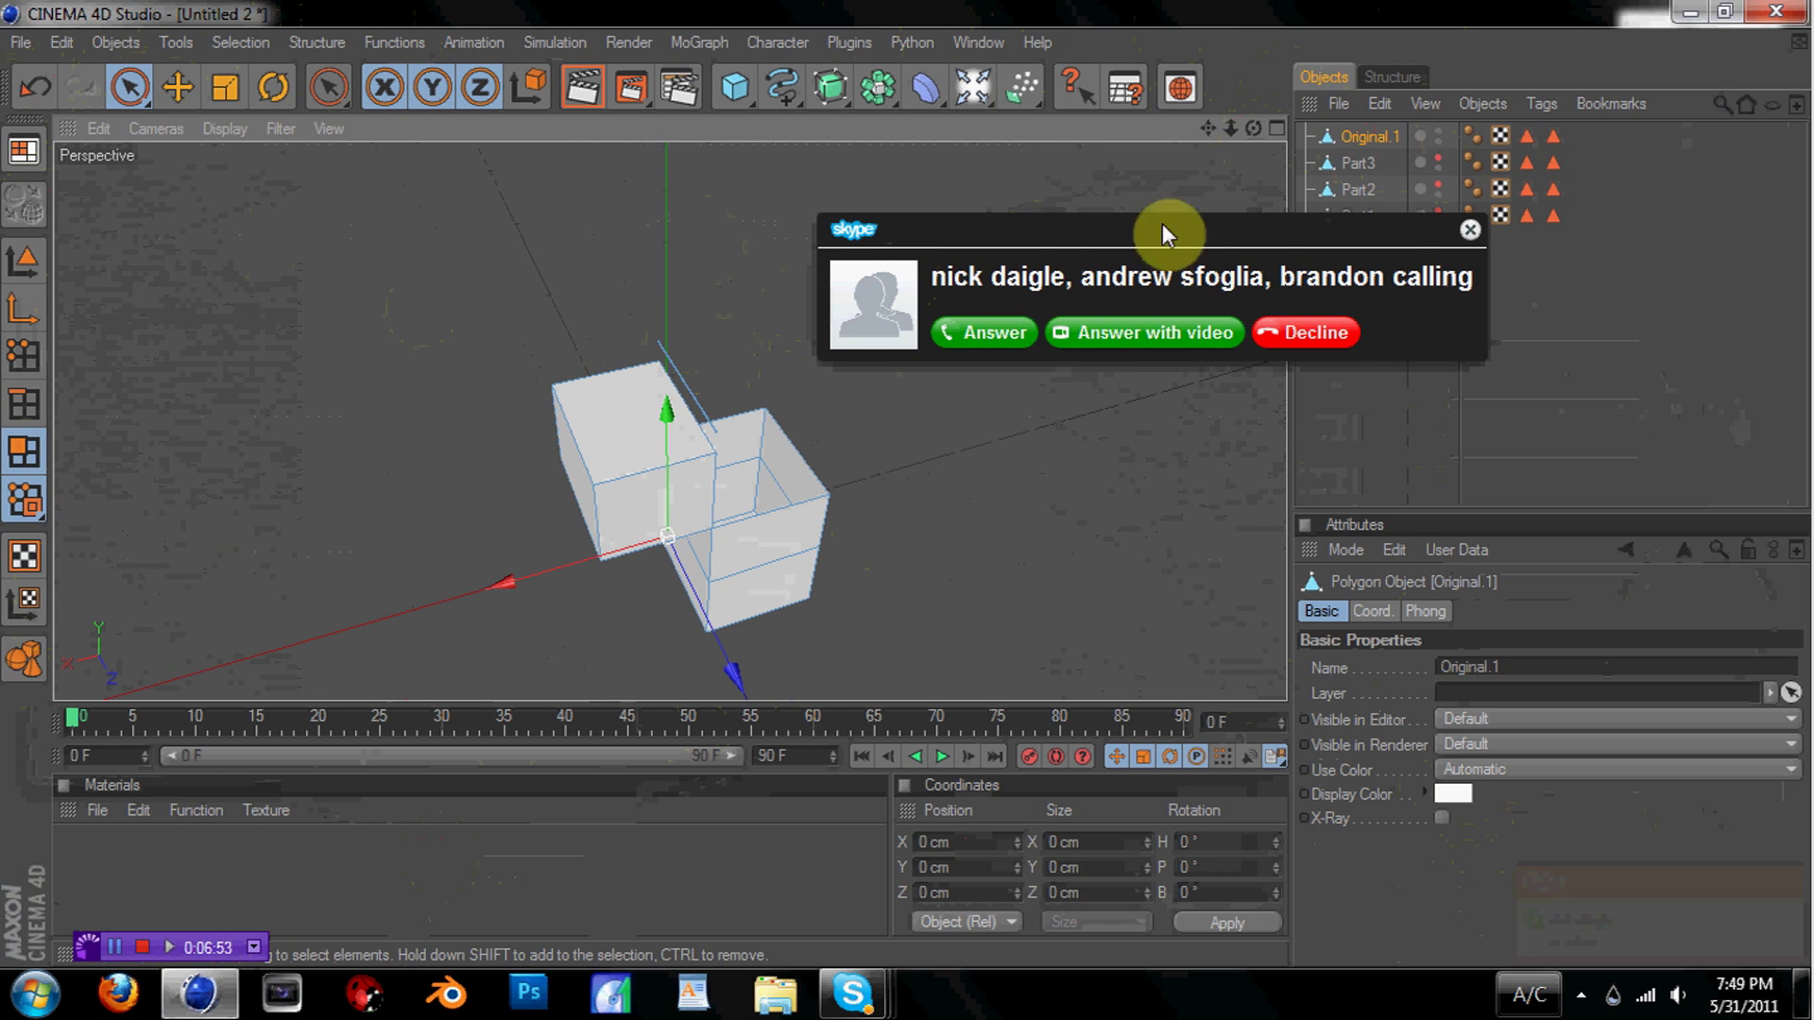
# Decline the incoming Skype call and delete the stray edge left above the opening in Original.1
pyautogui.click(1307, 336)
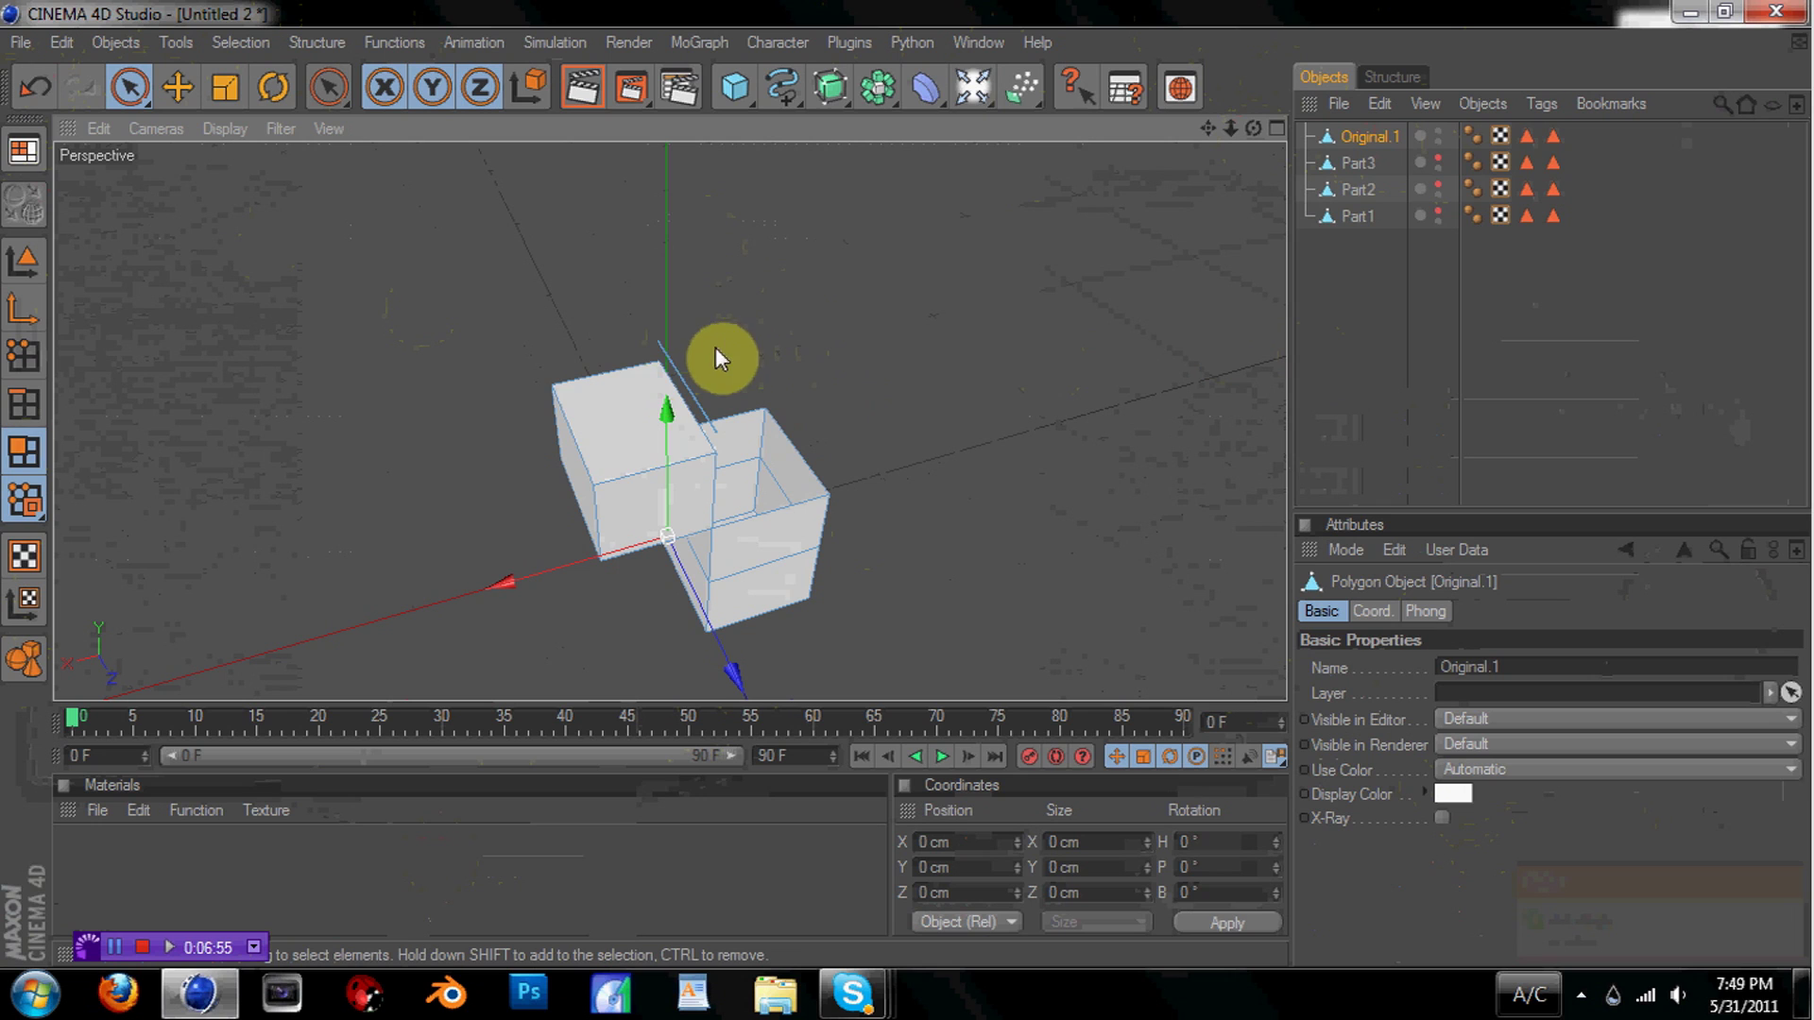
pyautogui.click(129, 87)
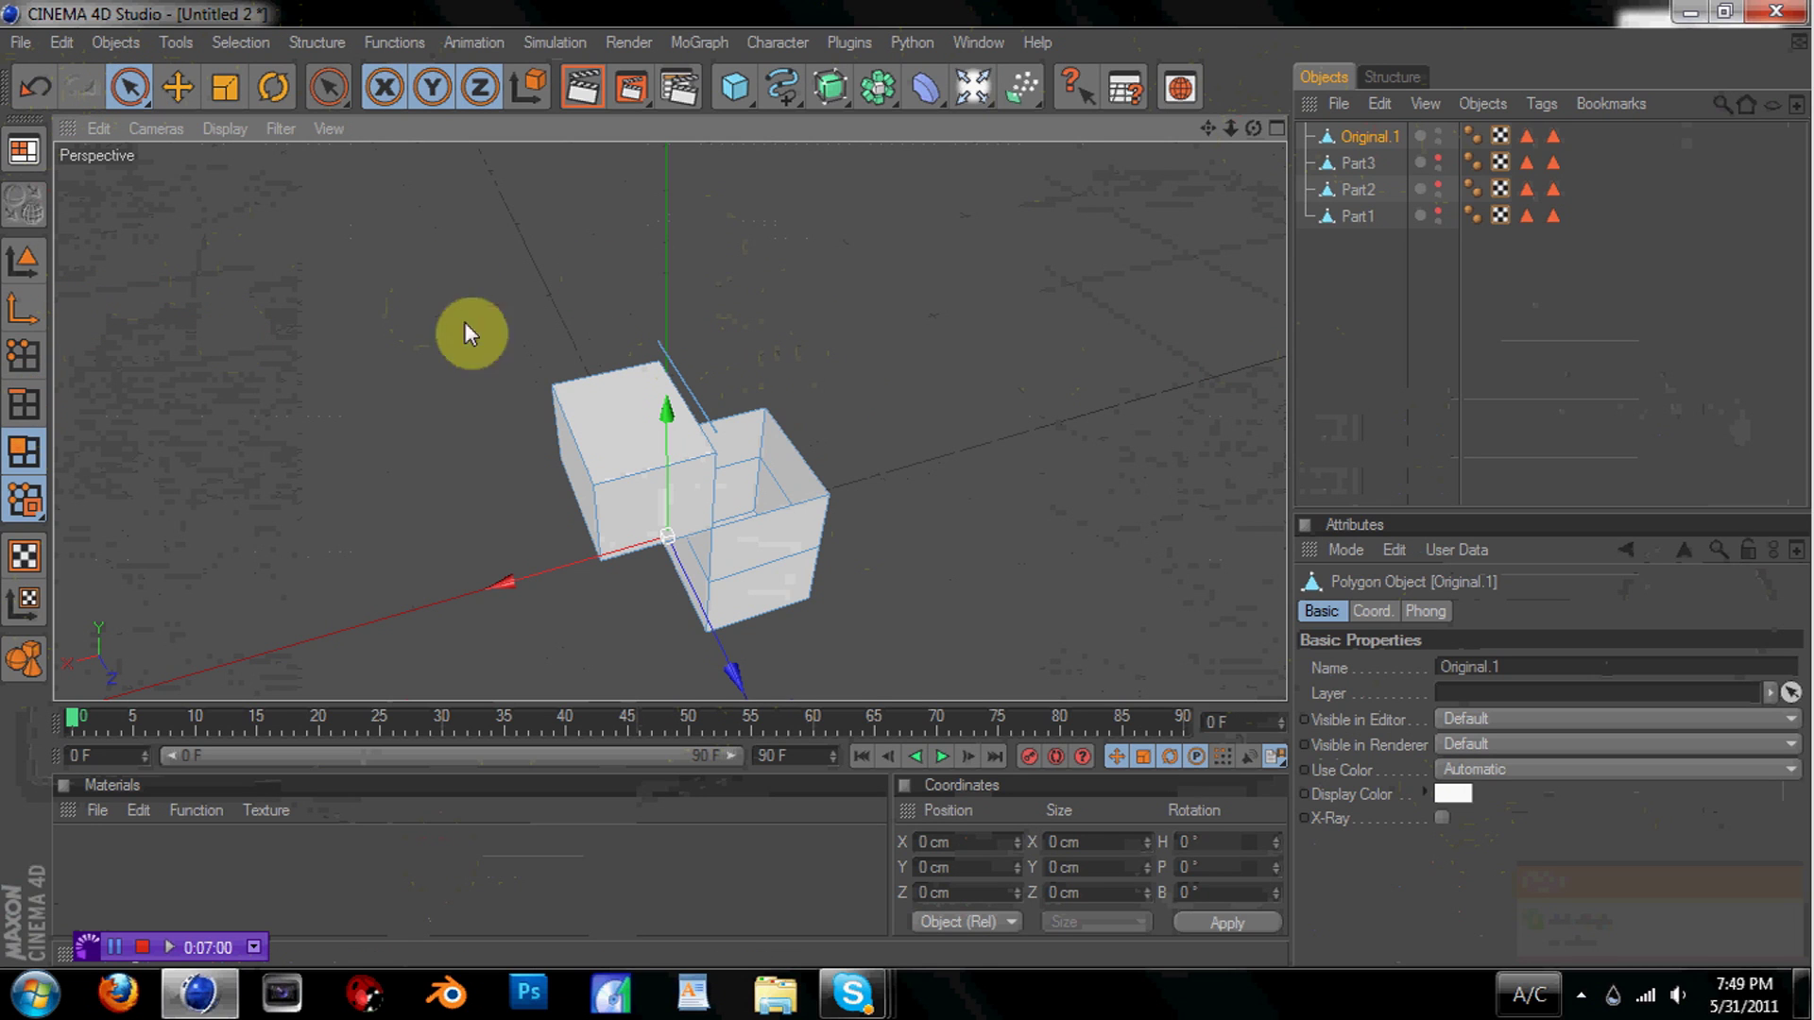
pyautogui.click(24, 404)
pyautogui.click(695, 386)
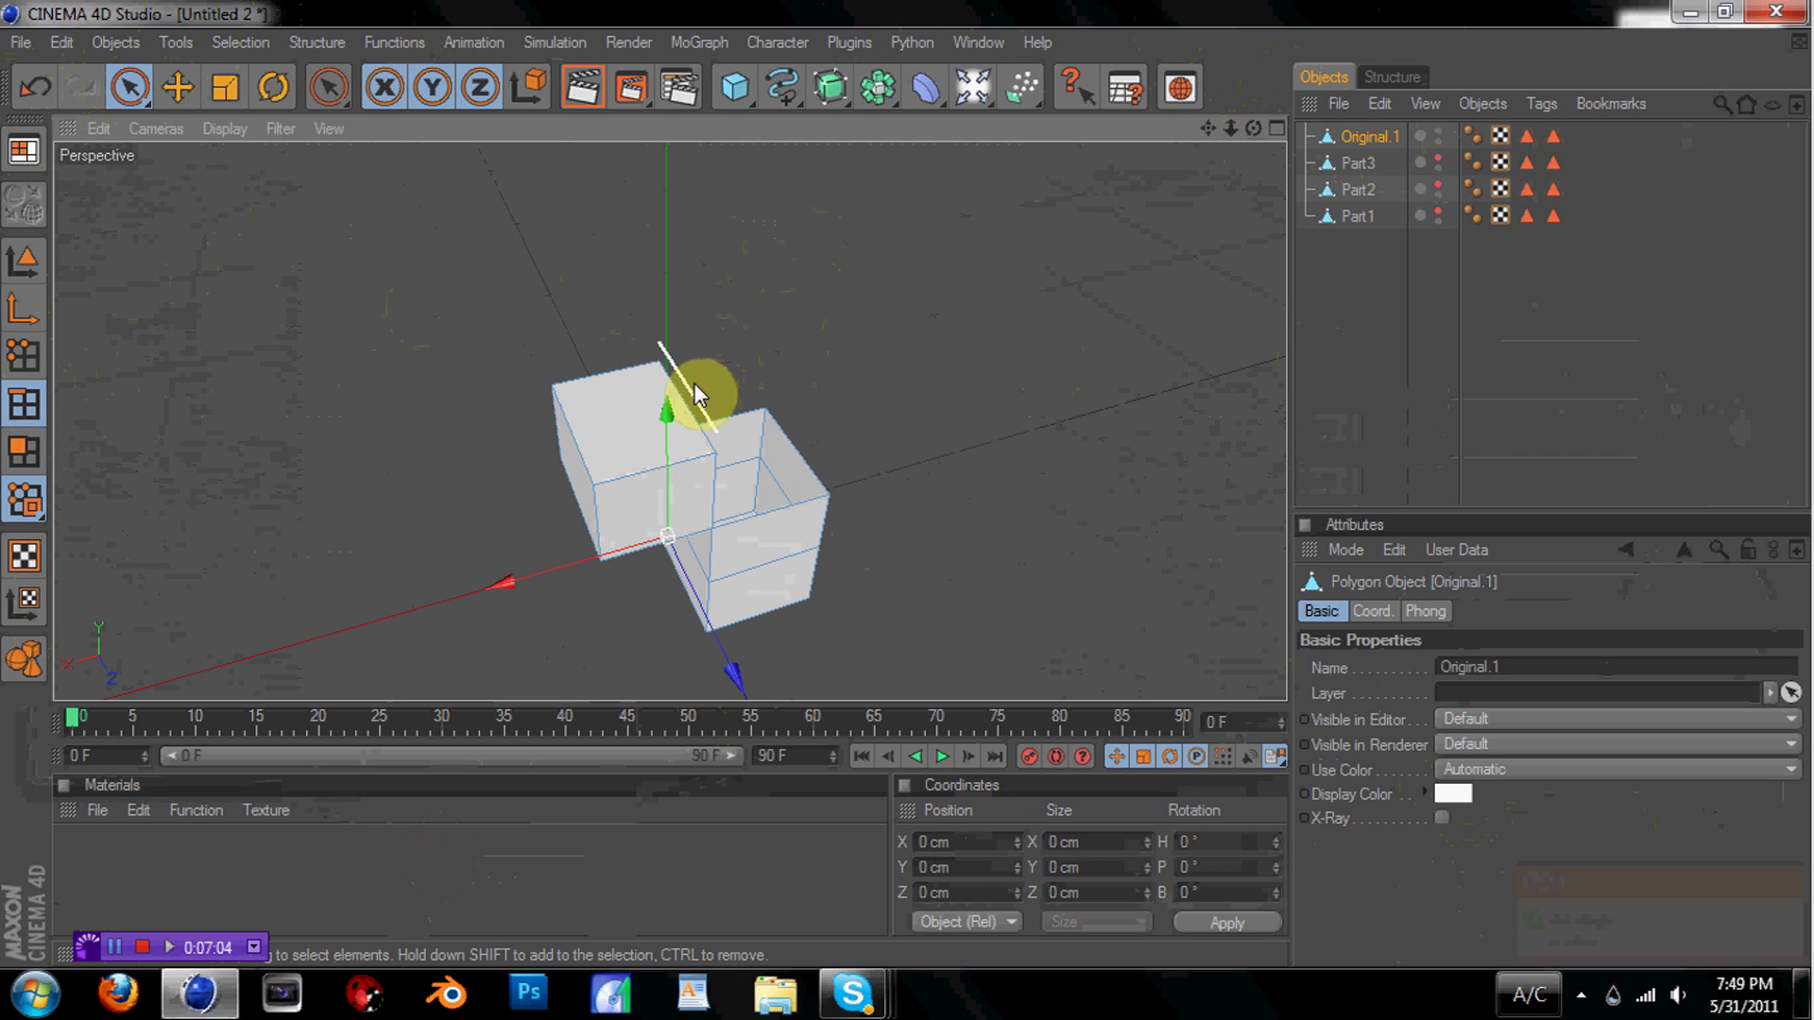
pyautogui.click(695, 385)
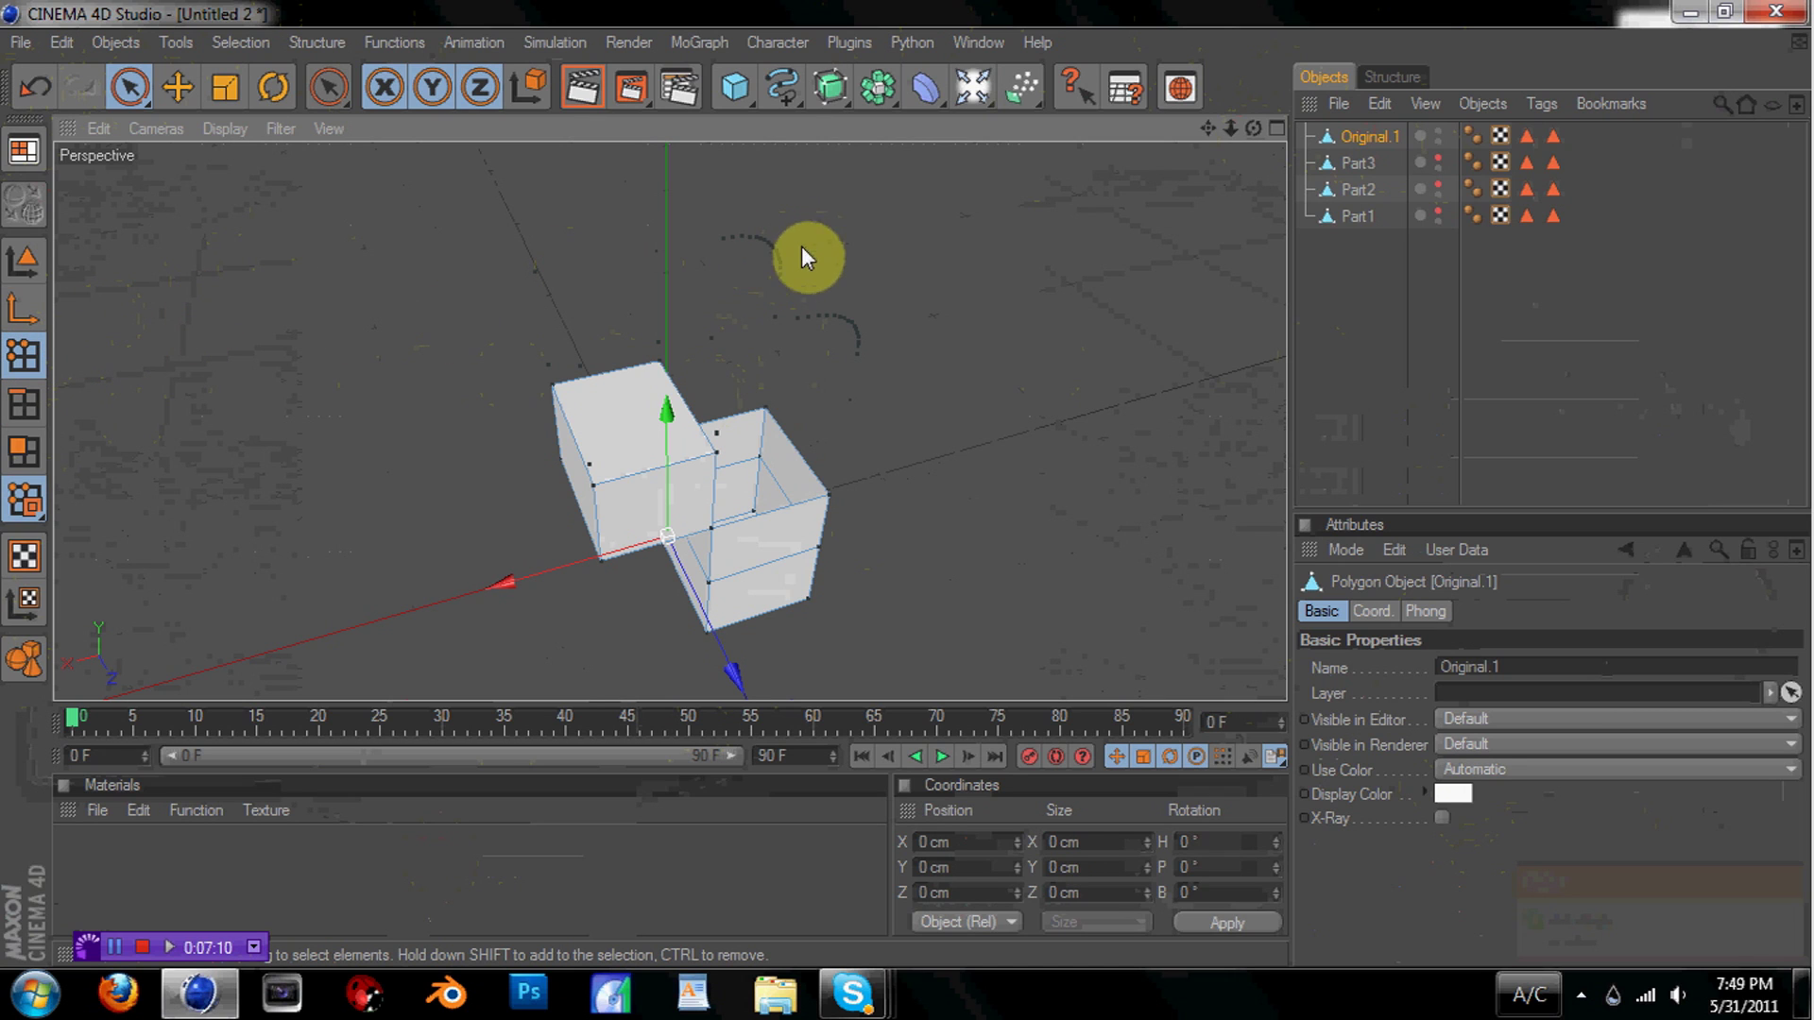
# Close the stepped opening across the arm's side and the stem's top in Original.1 with Close Polygon Hole, undoing the first attempt
pyautogui.click(24, 451)
pyautogui.press('m')
pyautogui.press('d')
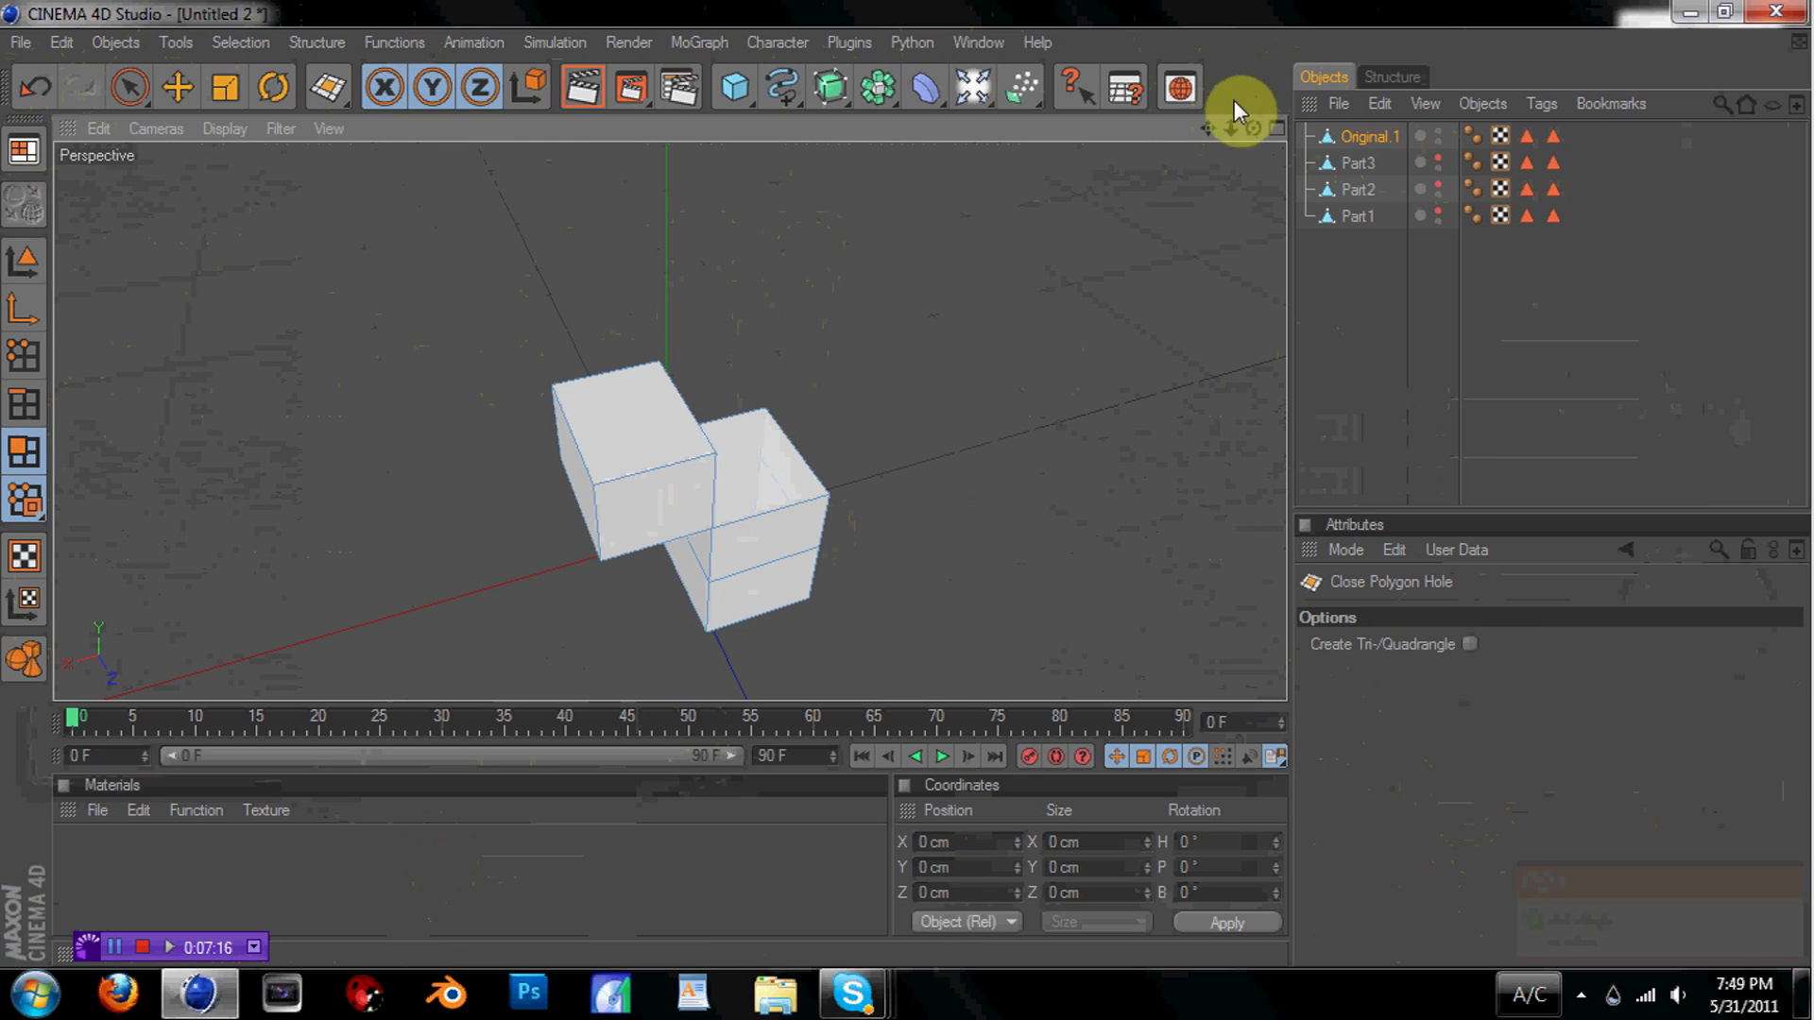
pyautogui.moveTo(1252, 128)
pyautogui.mouseDown()
pyautogui.moveTo(1209, 133)
pyautogui.moveTo(1255, 121)
pyautogui.mouseUp()
pyautogui.hotkey('ctrl', 'z')
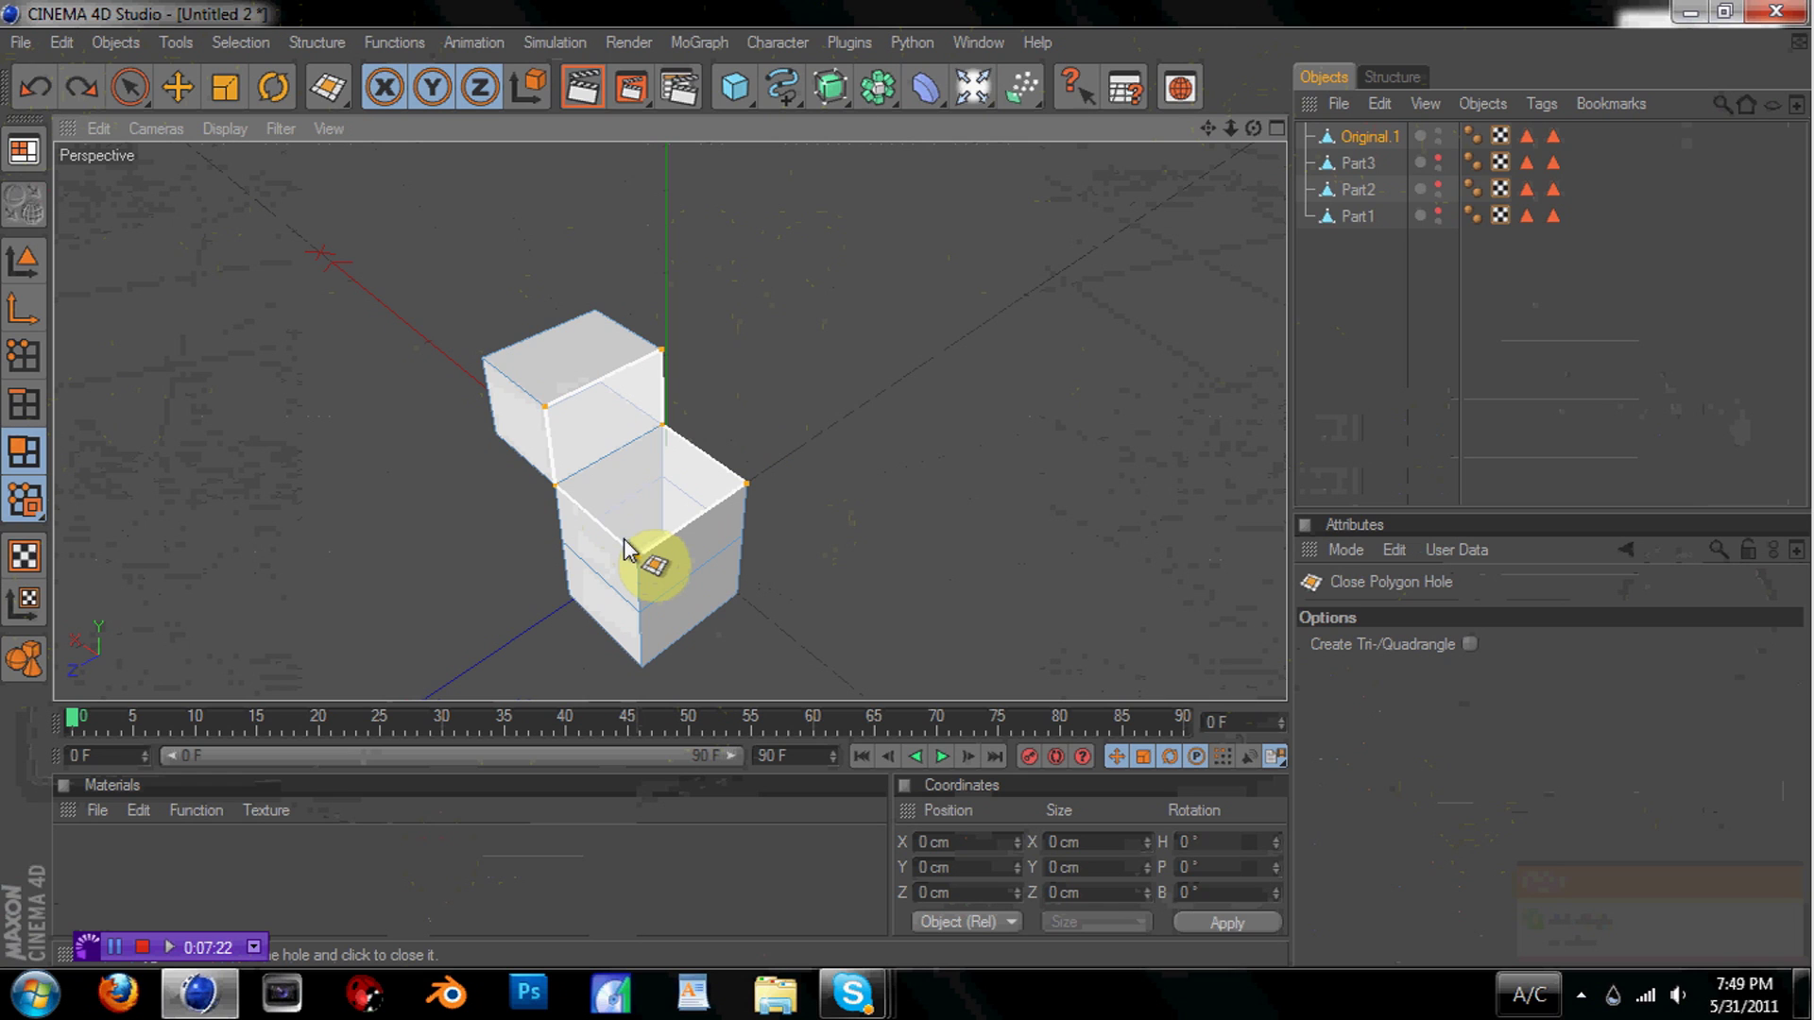
pyautogui.click(624, 548)
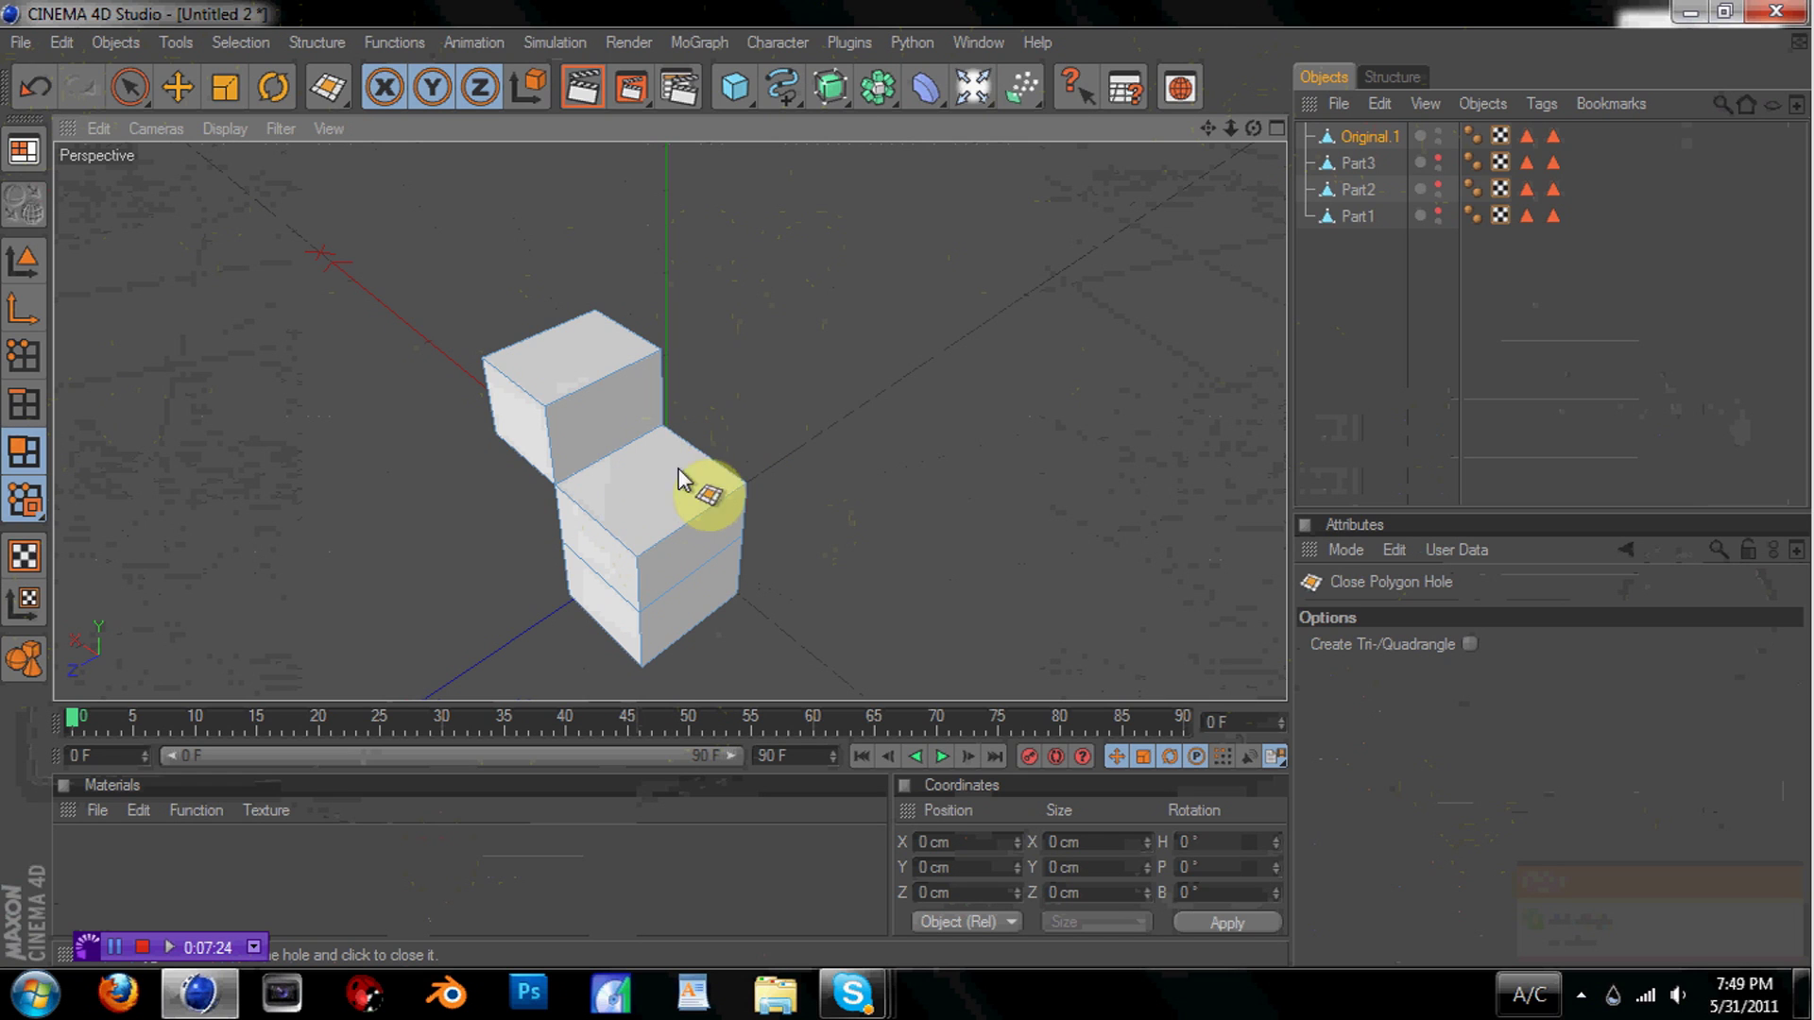
# Cut Original.1 with the Knife in Line mode between the two inner corners where the arm meets the stem's top
pyautogui.moveTo(1230, 129)
pyautogui.mouseDown()
pyautogui.moveTo(1341, 128)
pyautogui.moveTo(1237, 129)
pyautogui.mouseUp()
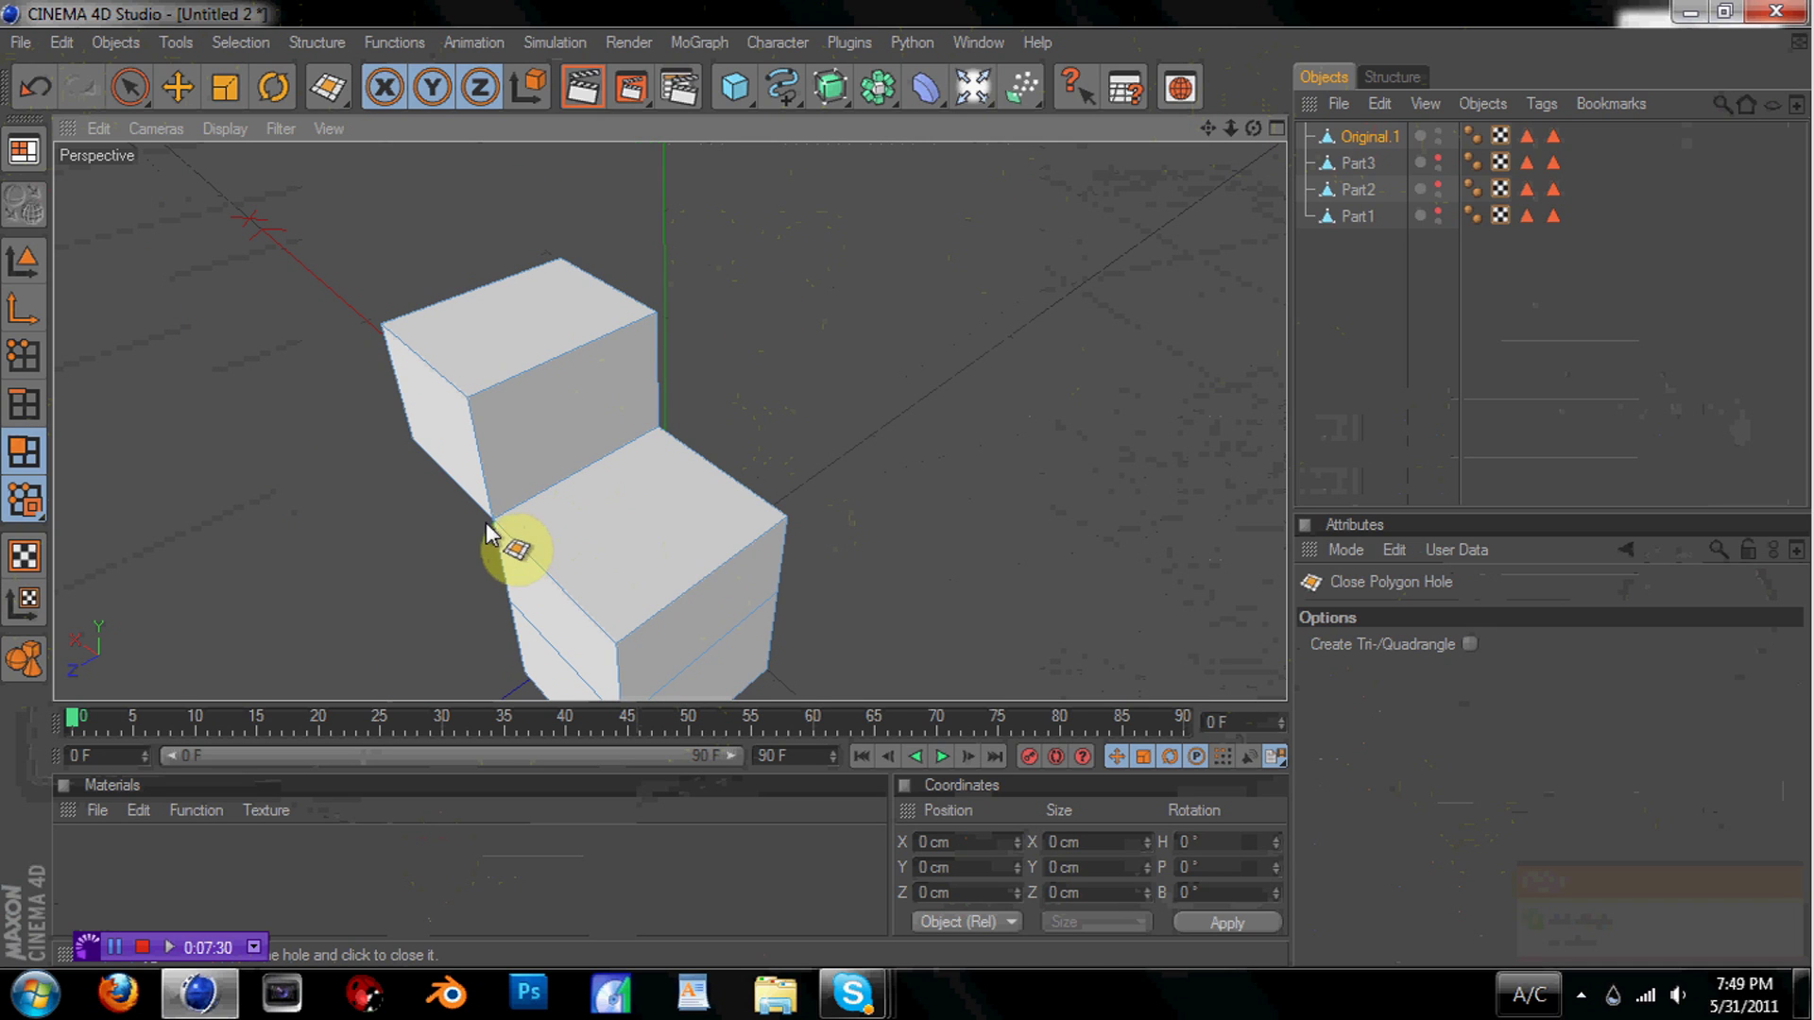
pyautogui.click(338, 38)
pyautogui.click(416, 361)
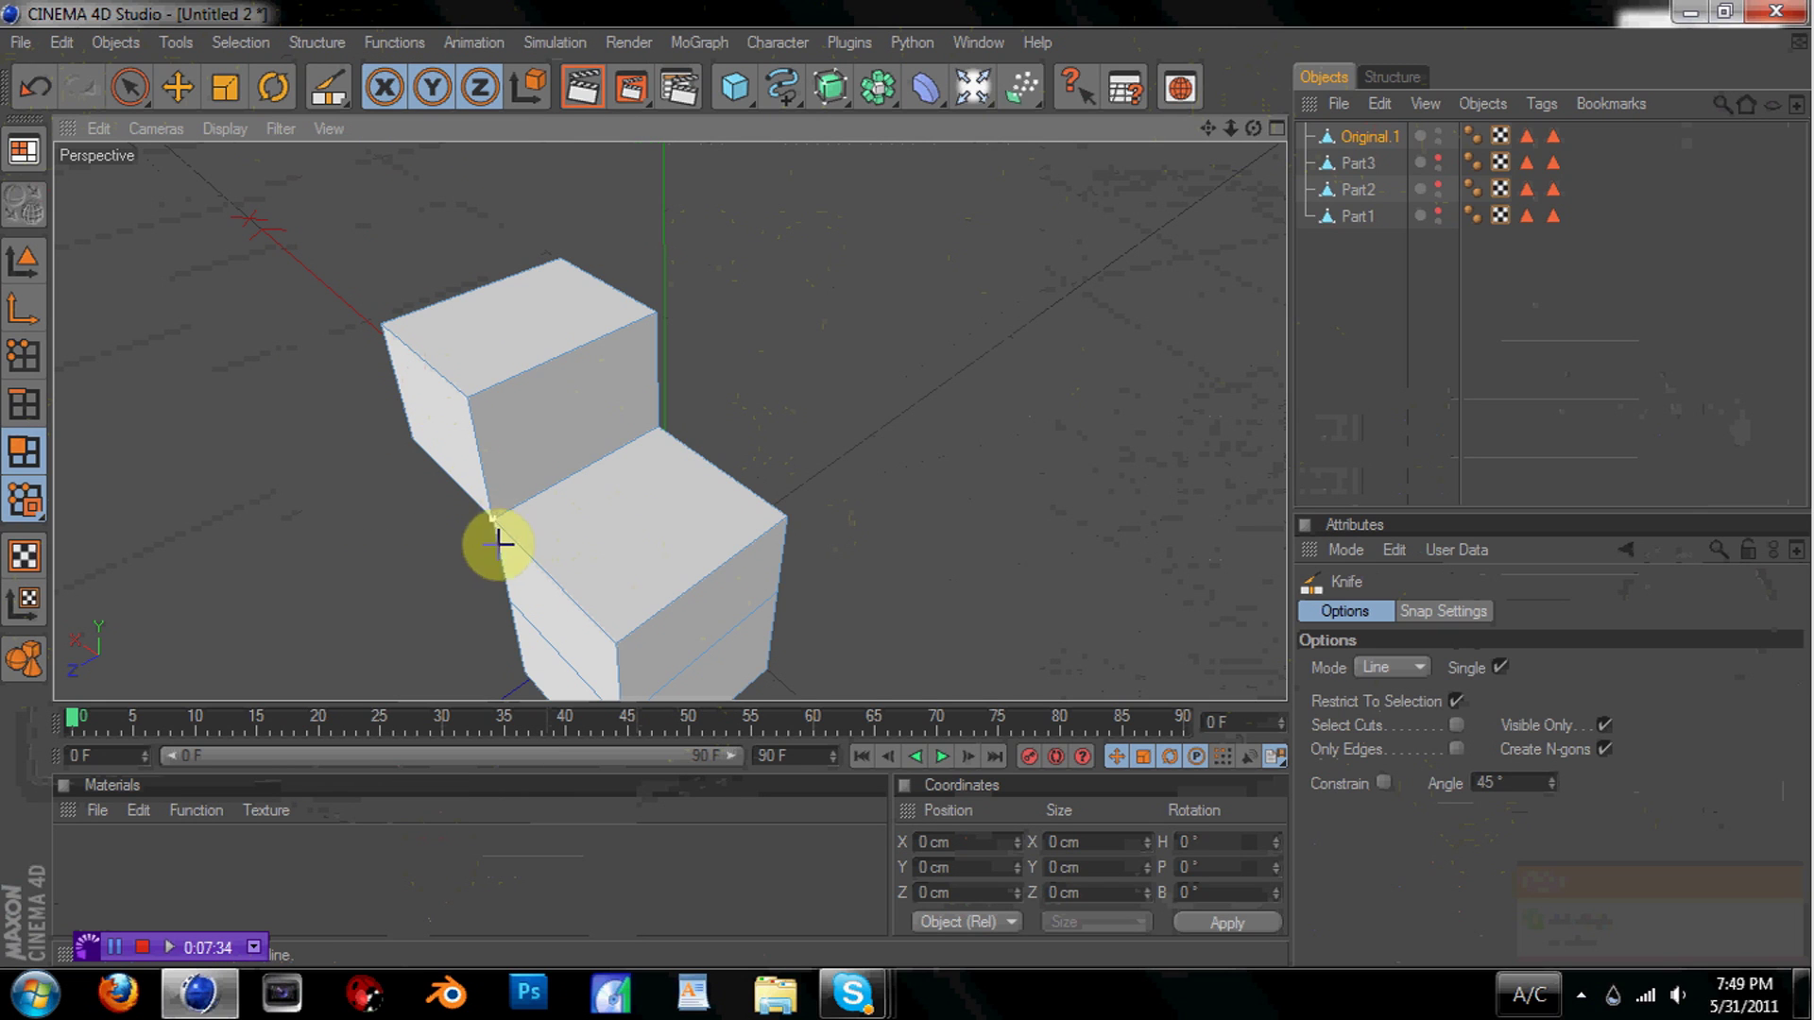
pyautogui.moveTo(493, 518); pyautogui.dragTo(665, 428)
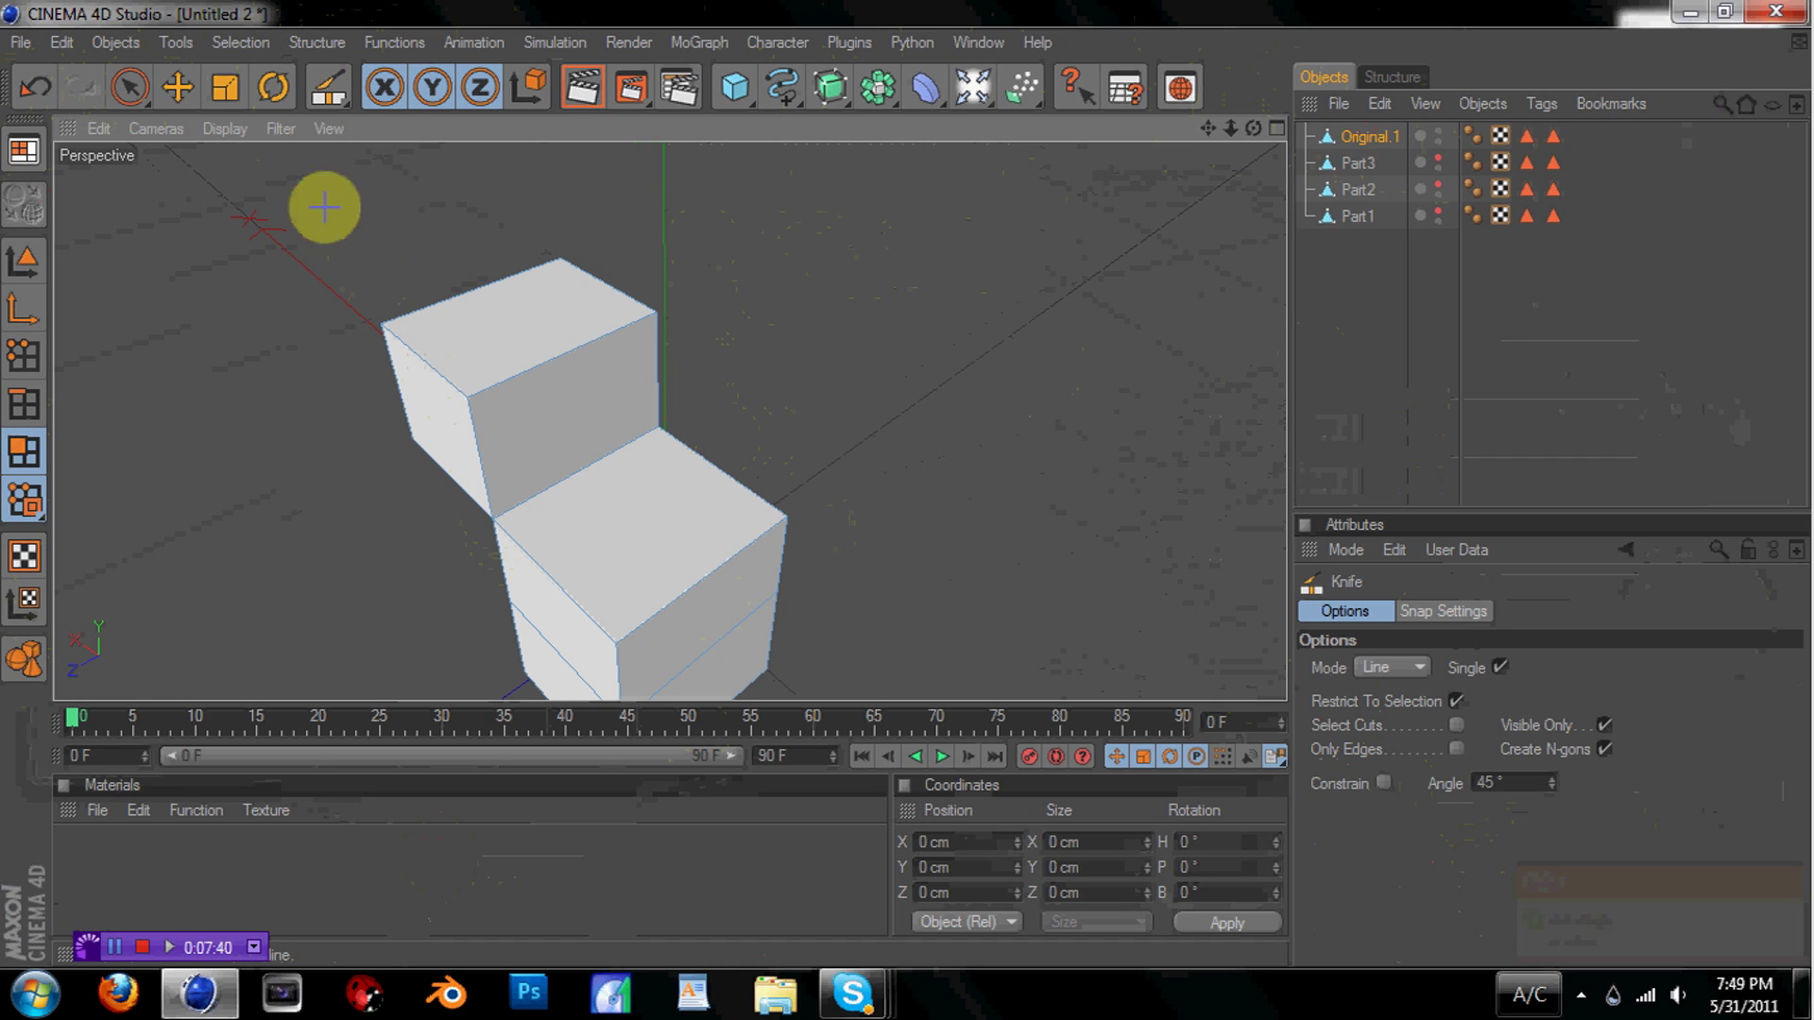
# Select all polygons of the block forming the arm in Original.1 with Live Selection, including its rear and underside faces
pyautogui.click(130, 90)
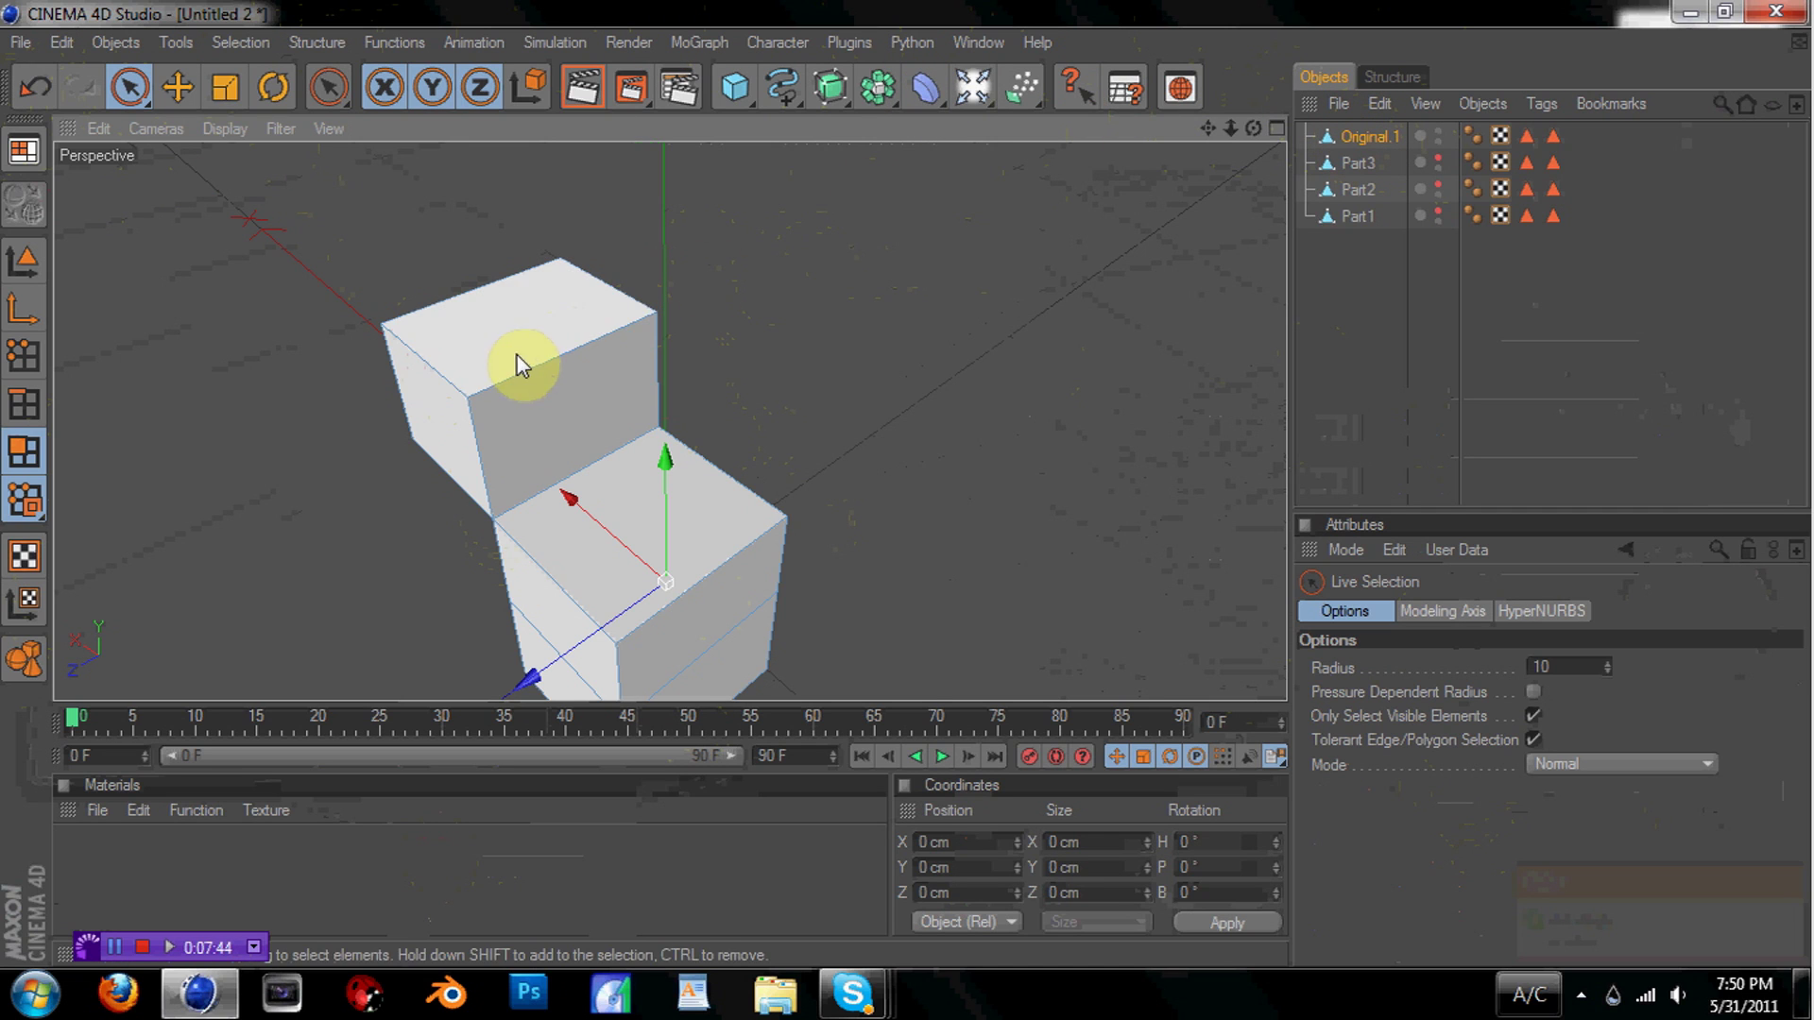
pyautogui.moveTo(1253, 127); pyautogui.dragTo(841, 255)
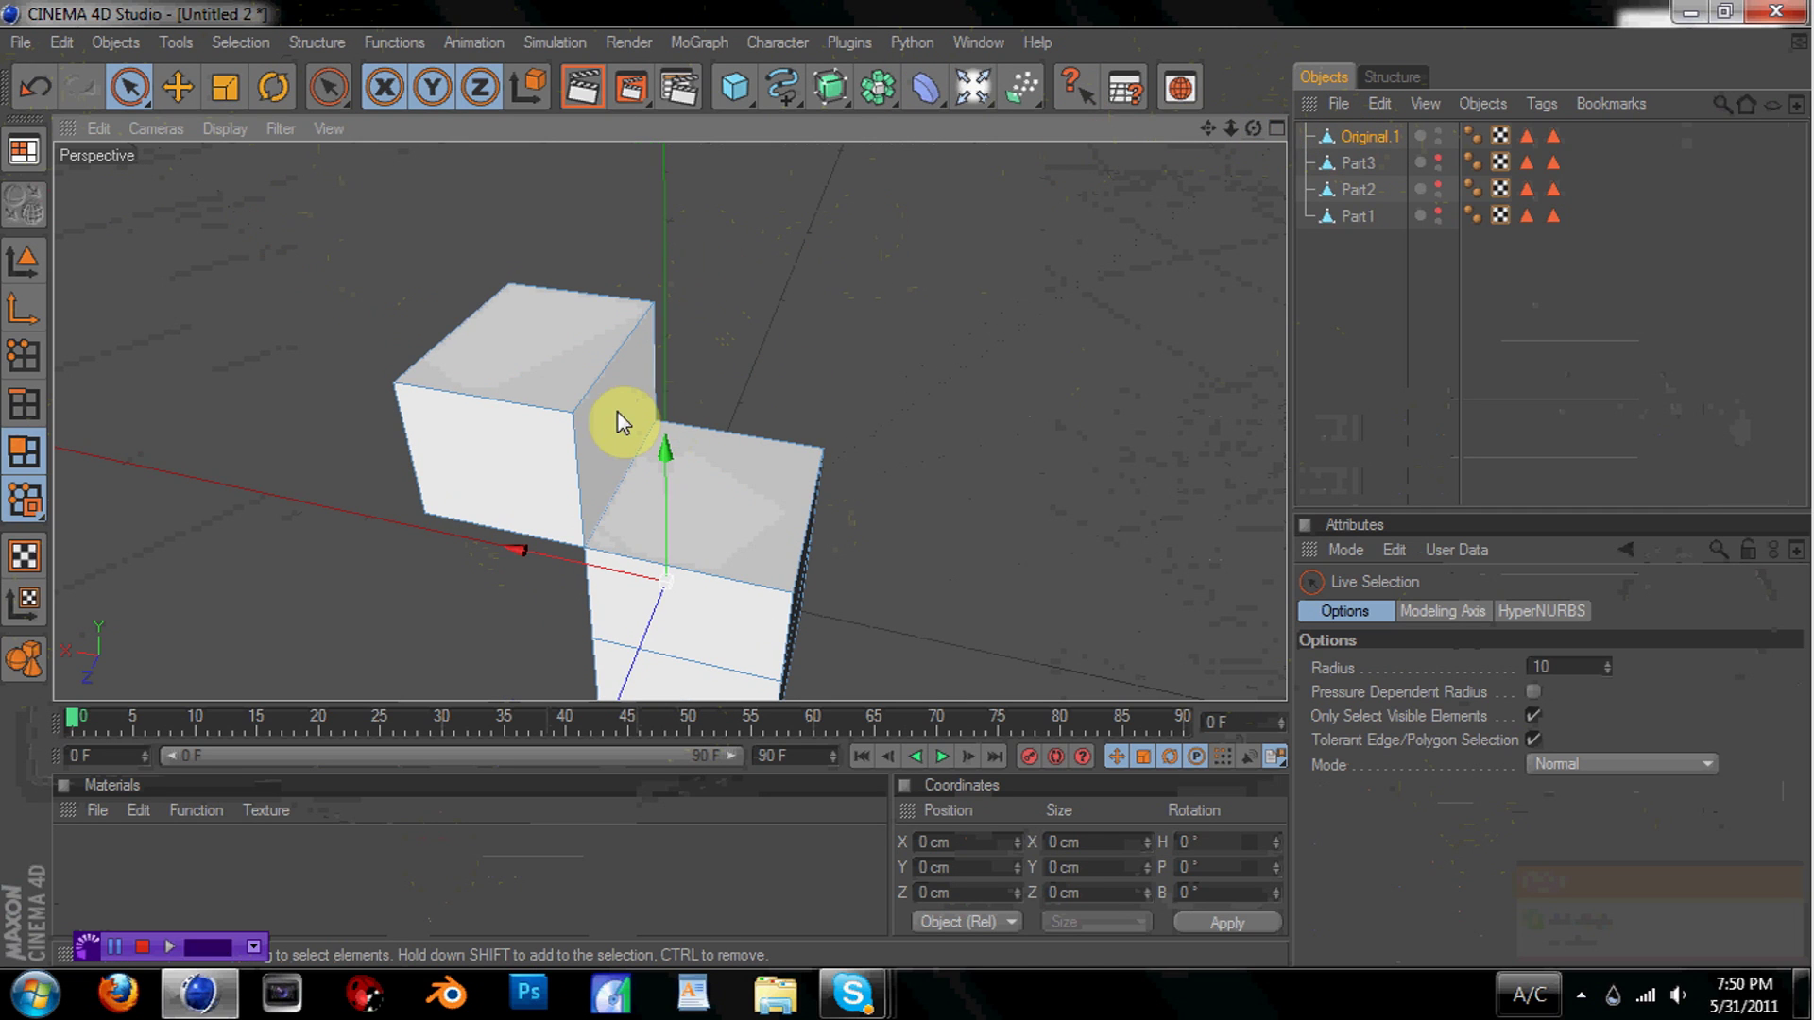
pyautogui.click(504, 397)
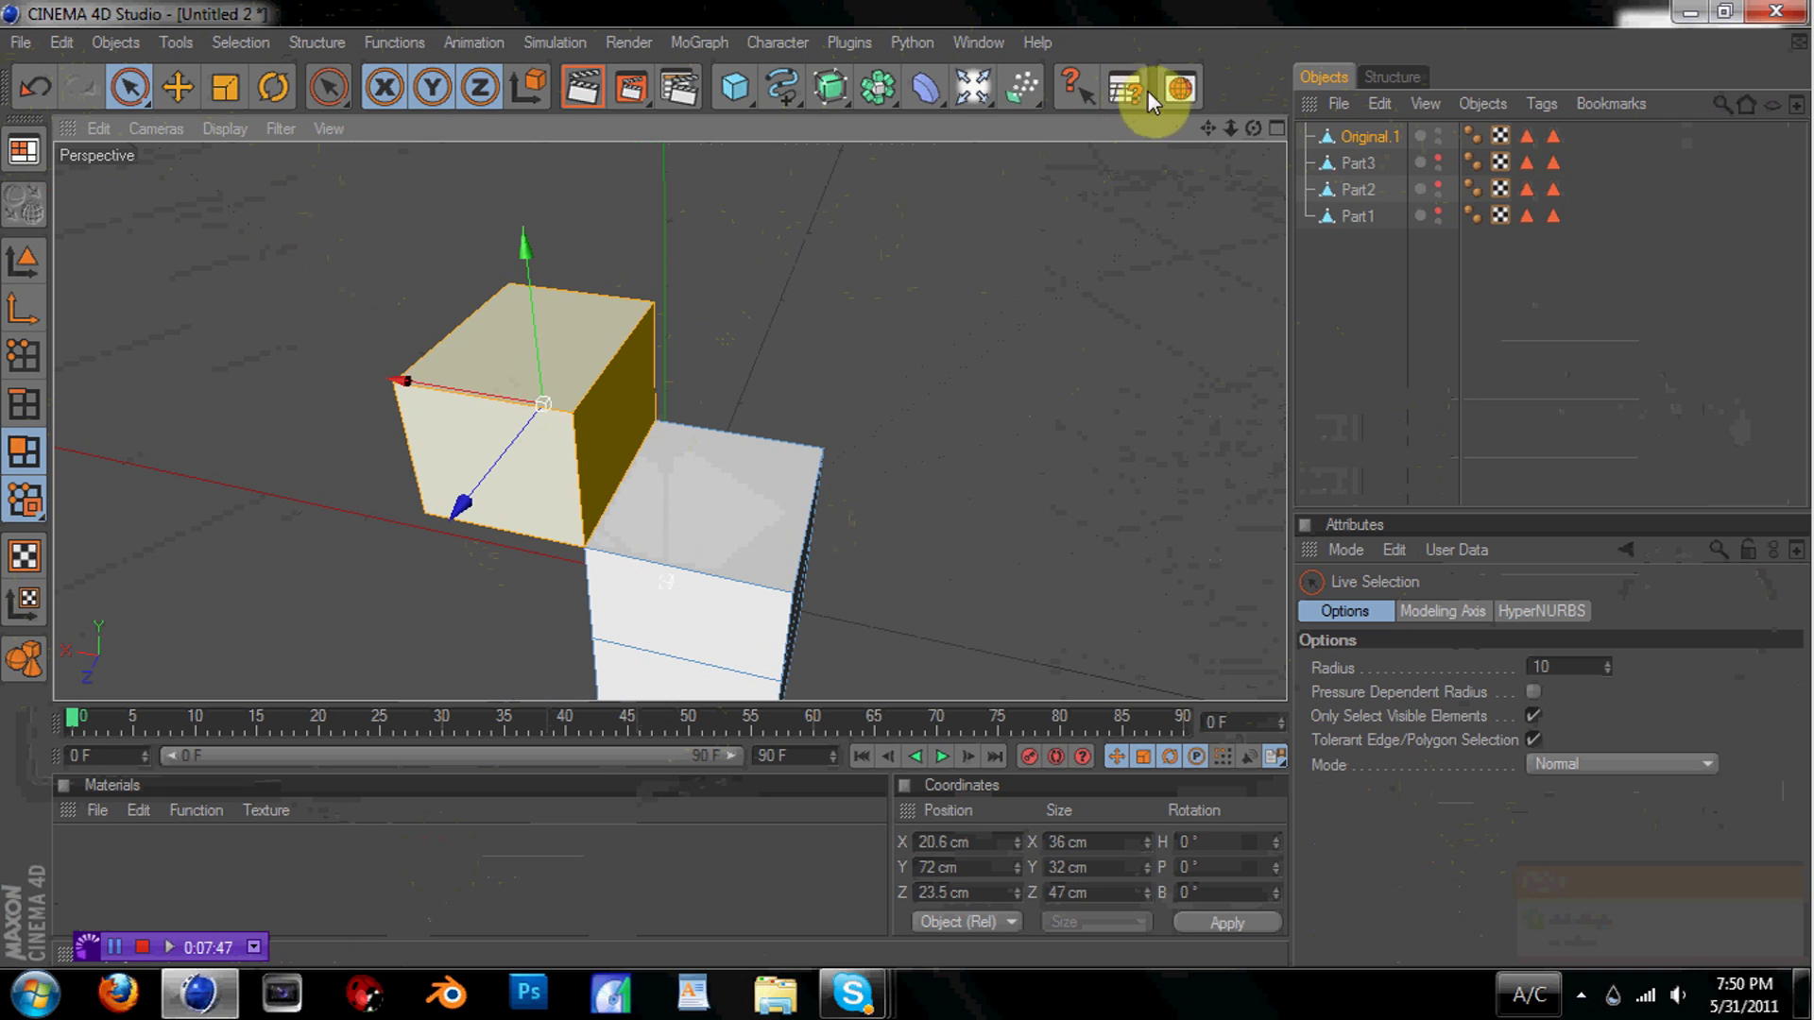
pyautogui.moveTo(1254, 128); pyautogui.dragTo(1154, 76)
pyautogui.keyDown('shift'); pyautogui.click(514, 486); pyautogui.keyUp('shift')
pyautogui.keyDown('shift'); pyautogui.click(472, 425); pyautogui.keyUp('shift')
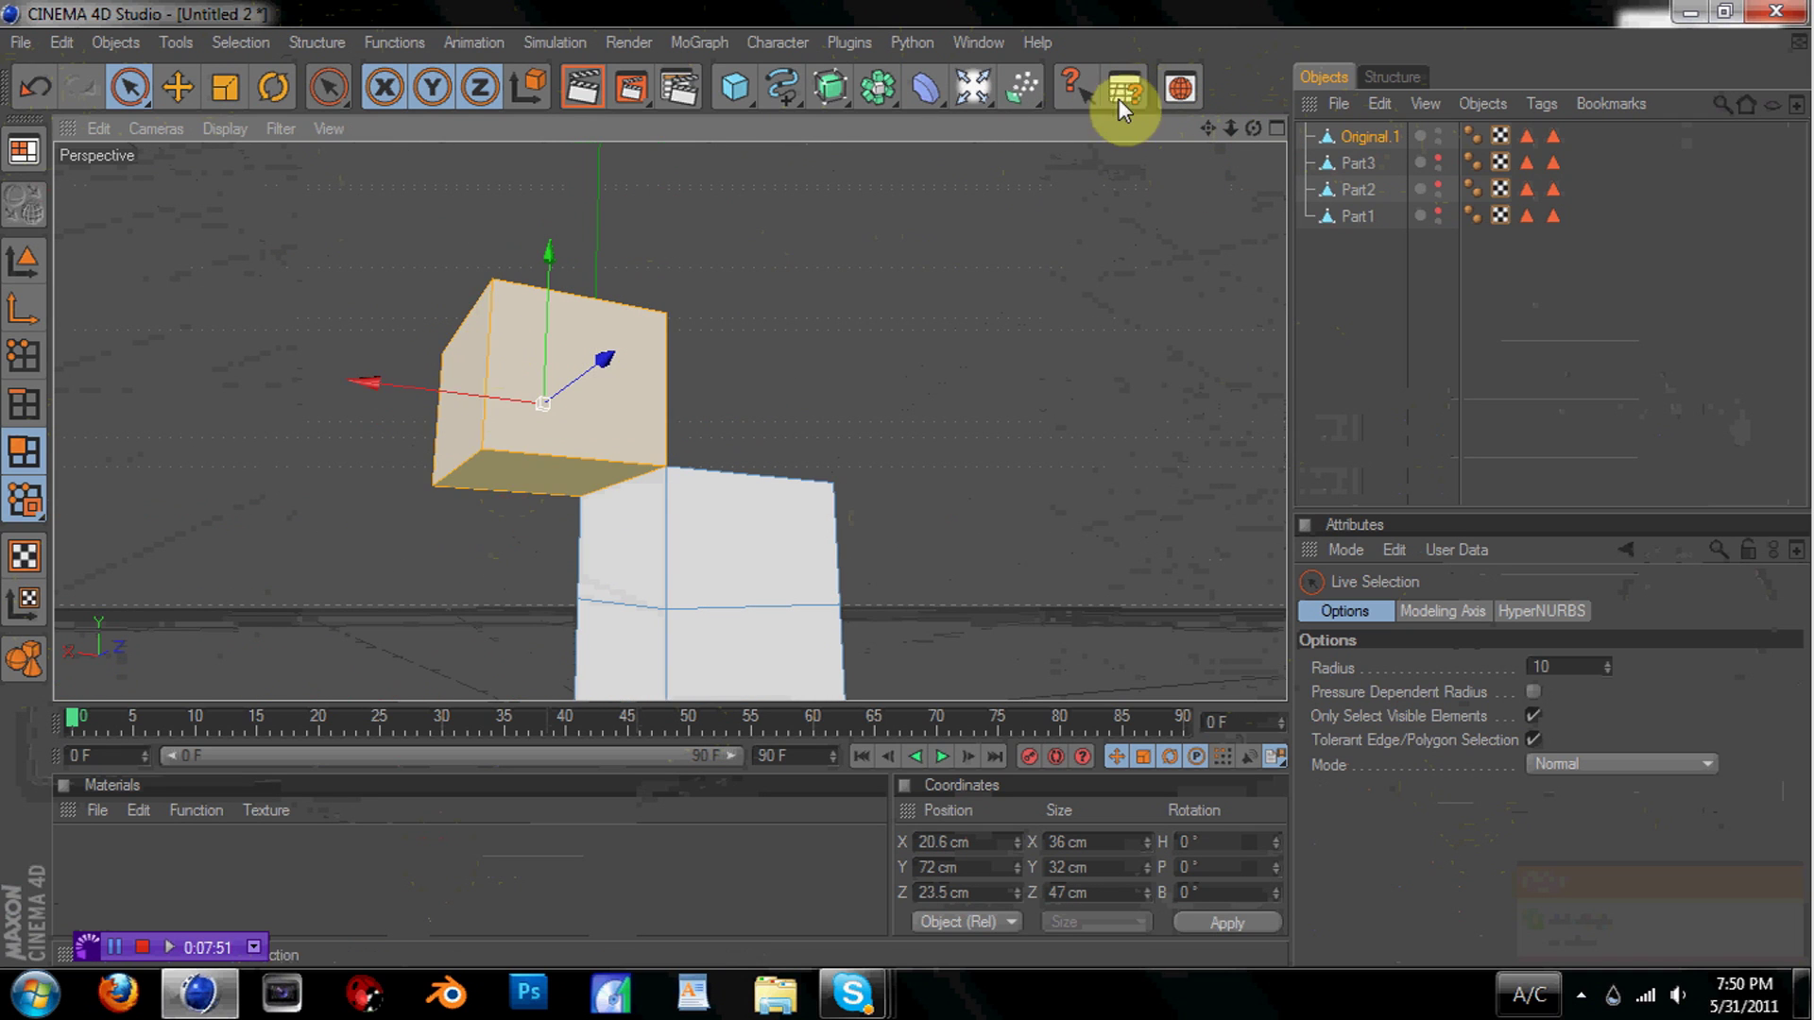
pyautogui.moveTo(1253, 127); pyautogui.dragTo(1587, 128)
pyautogui.moveTo(1254, 127); pyautogui.dragTo(203, 11)
# Split the selected arm polygons of Original.1 into a separate object and name it Part4
pyautogui.click(387, 42)
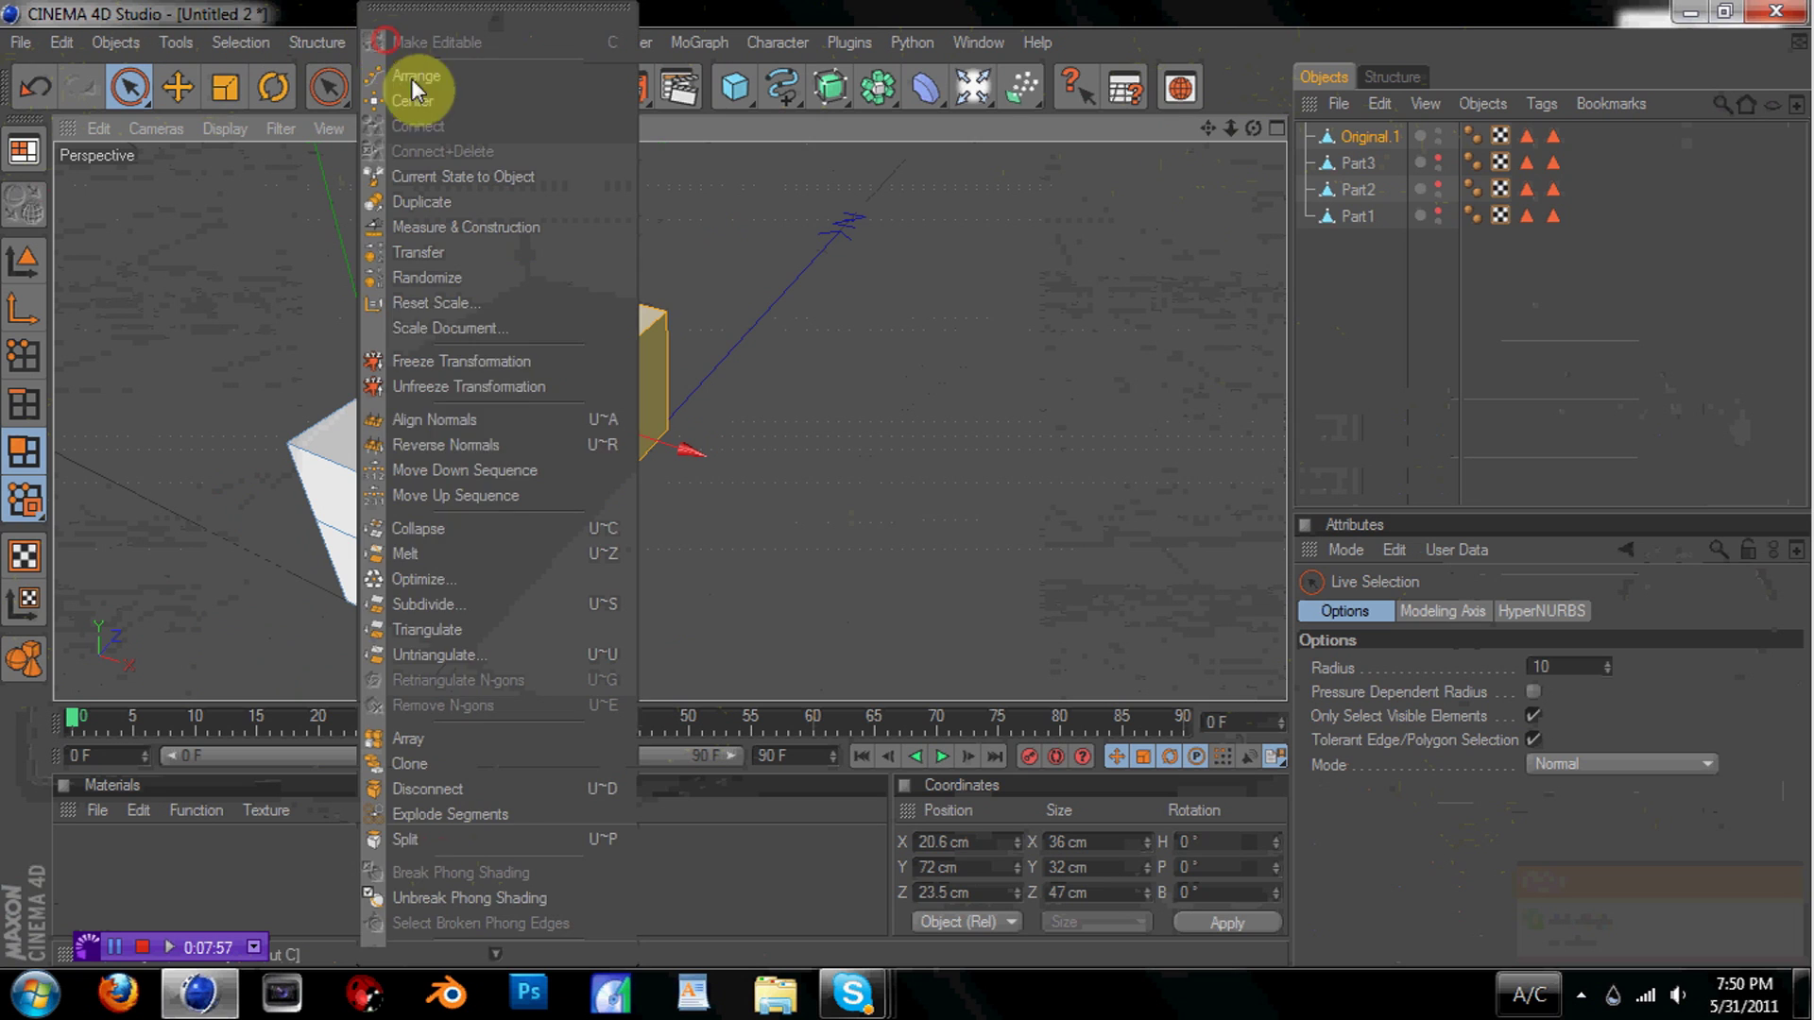
pyautogui.click(457, 843)
pyautogui.doubleClick(1376, 163)
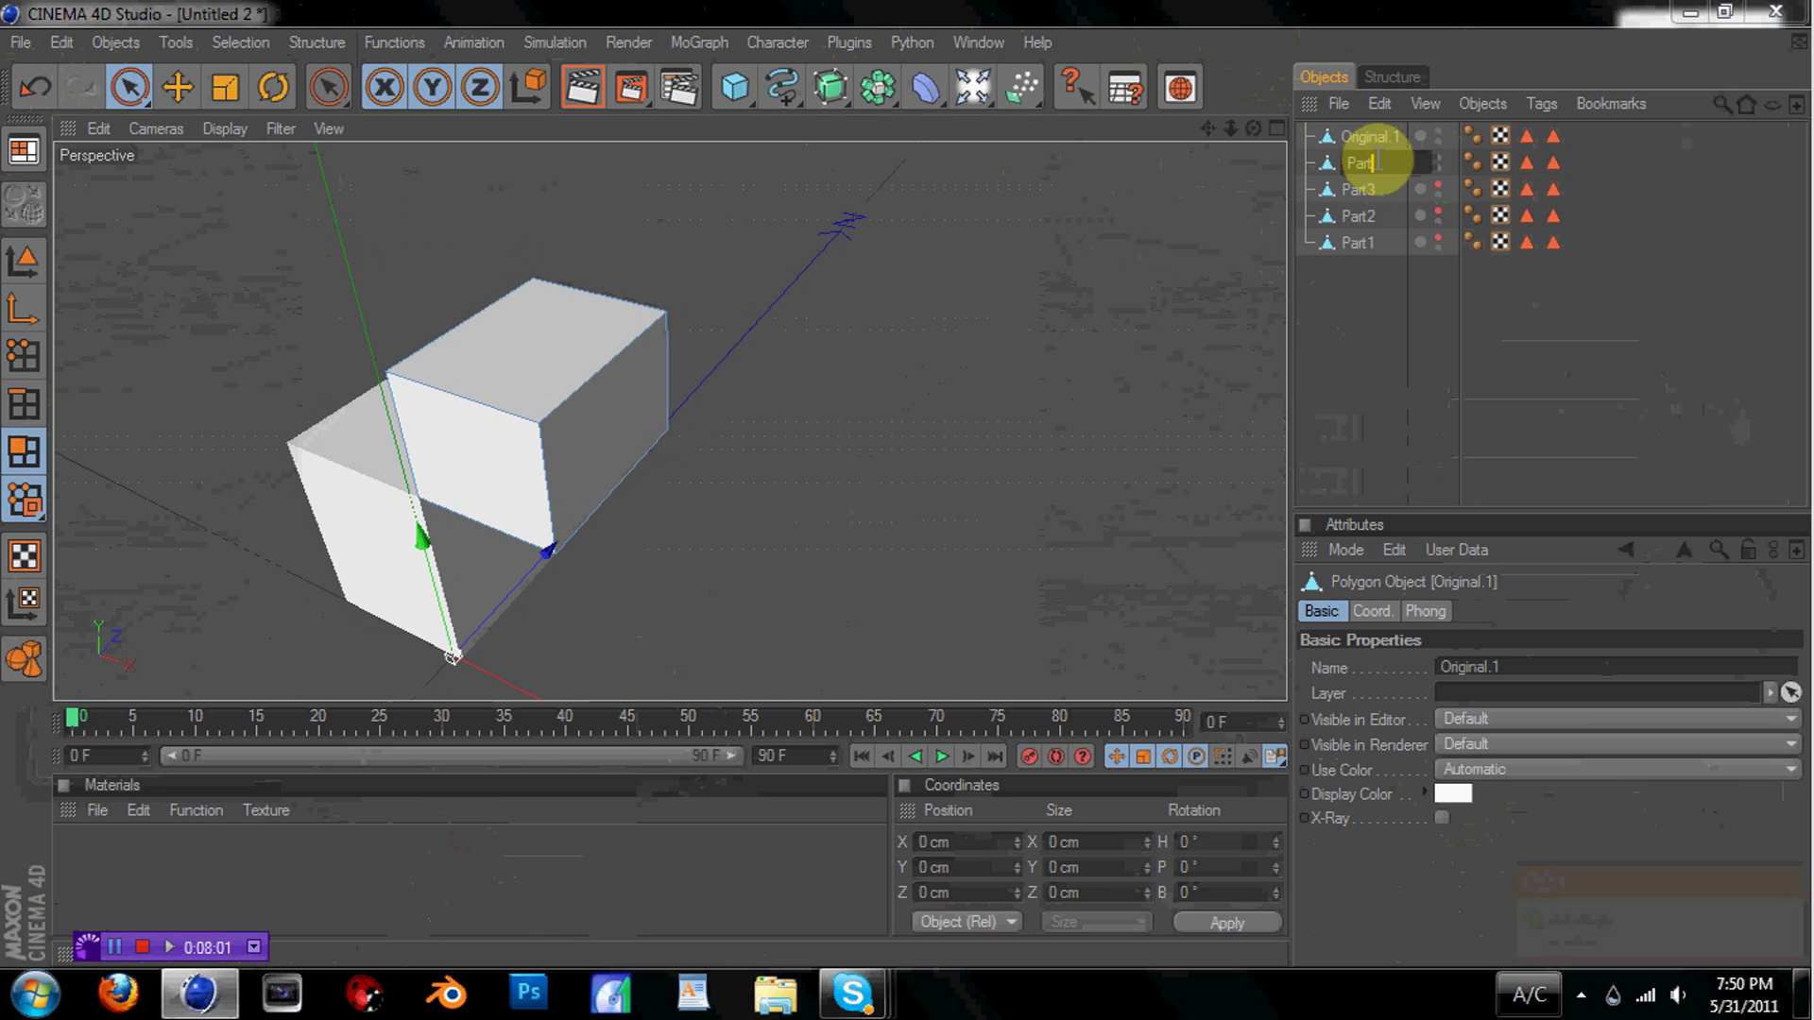
pyautogui.write('Part4')
pyautogui.press('Return')
# Hide Part4 in the editor and delete the selected arm polygons from Original.1
pyautogui.click(1370, 136)
pyautogui.press('Delete')
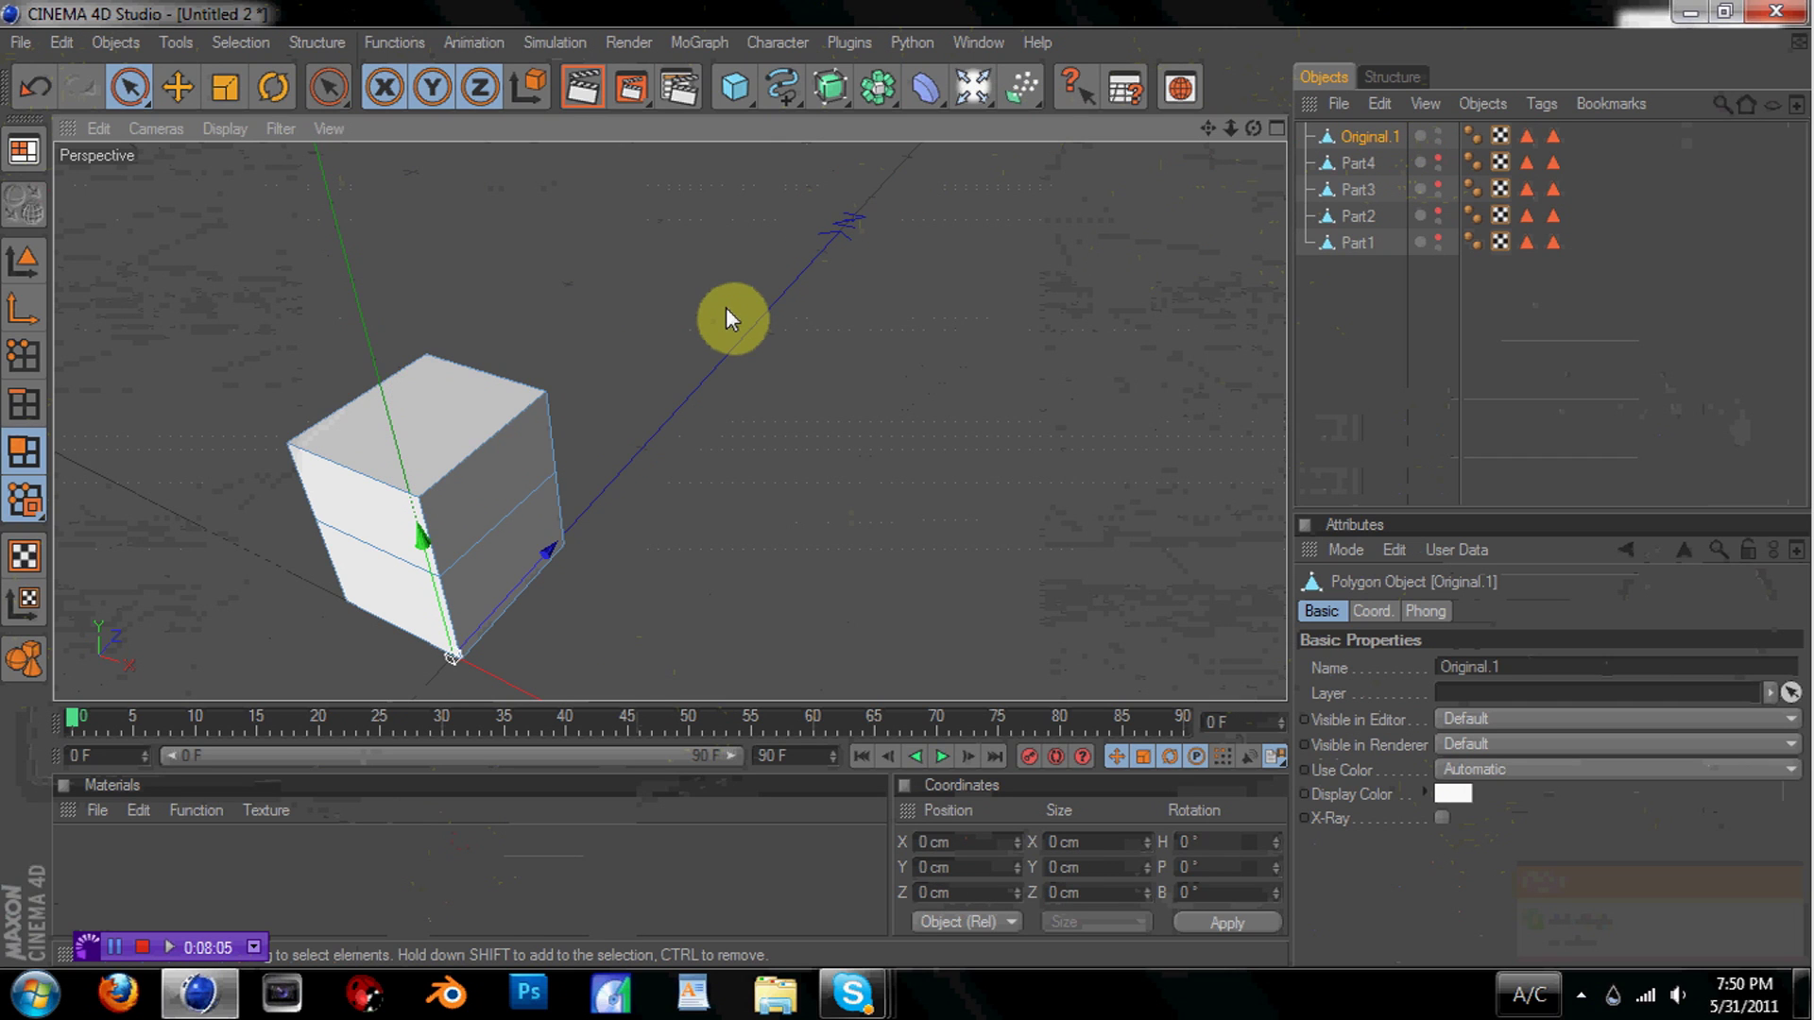
pyautogui.press('m')
pyautogui.press('d')
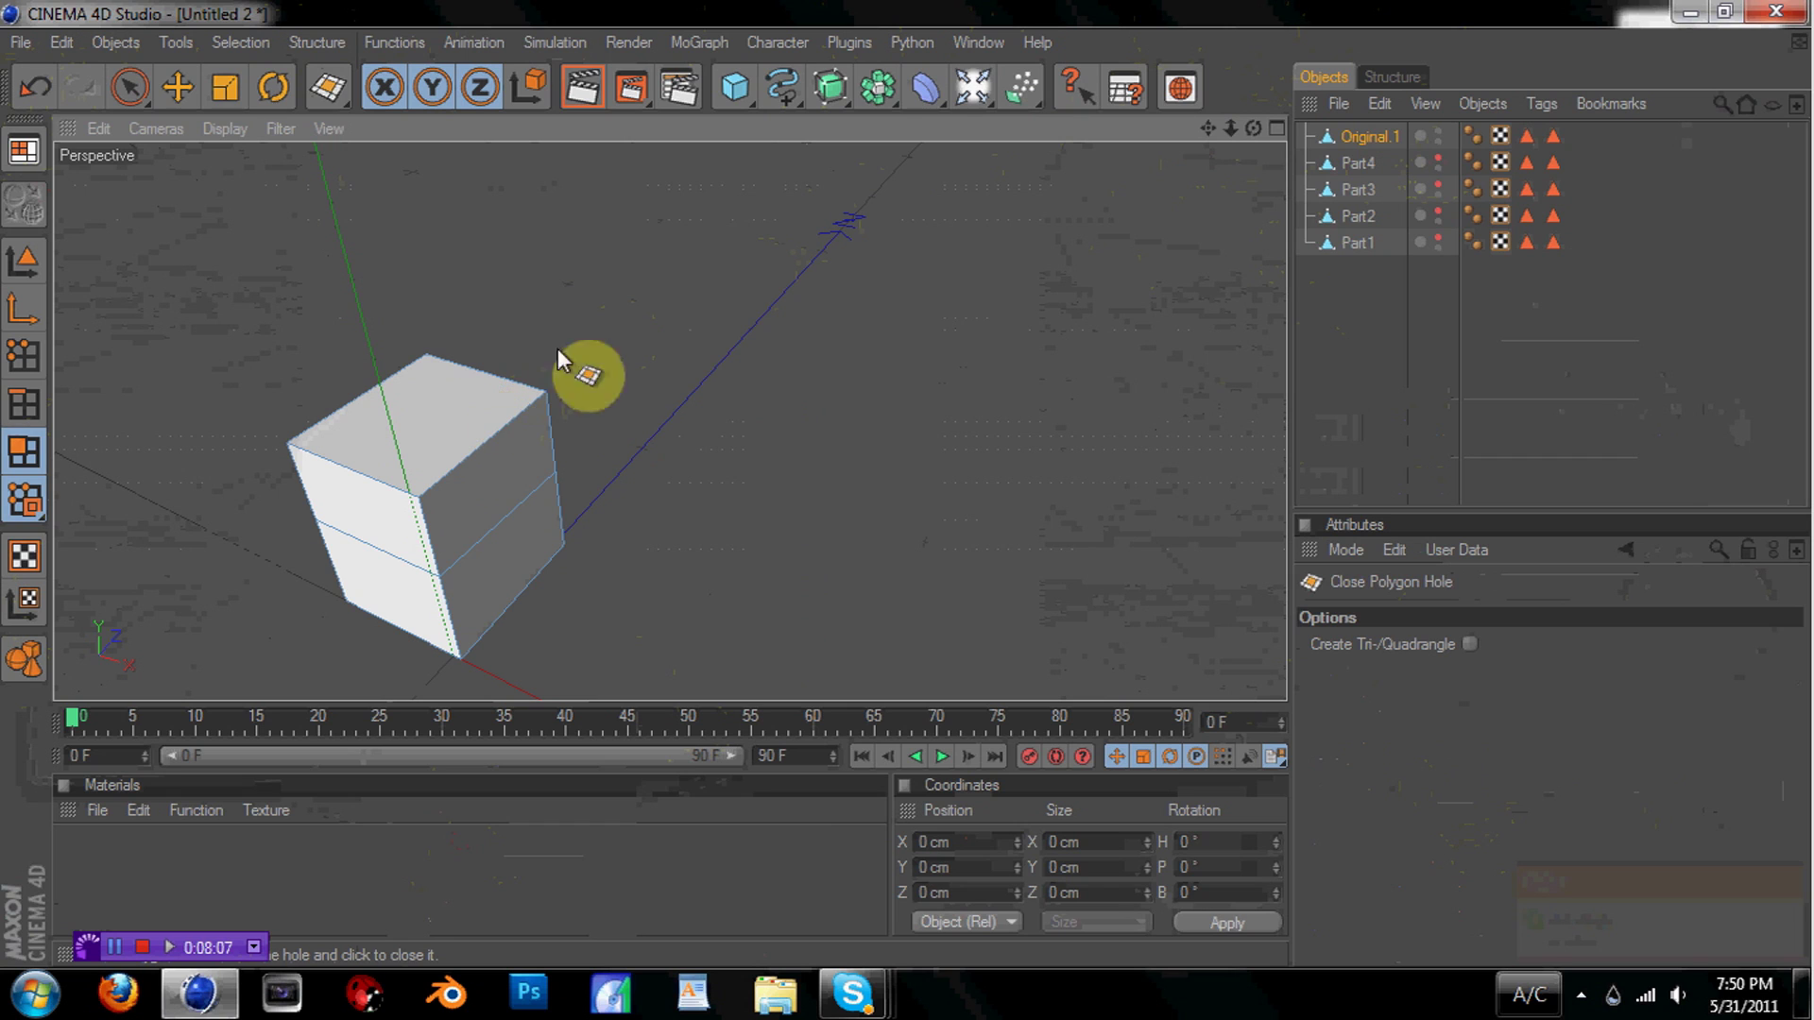
pyautogui.click(129, 87)
# Show Part4 on its own to examine its faces, then hide it and show Original.1 again
pyautogui.click(1439, 131)
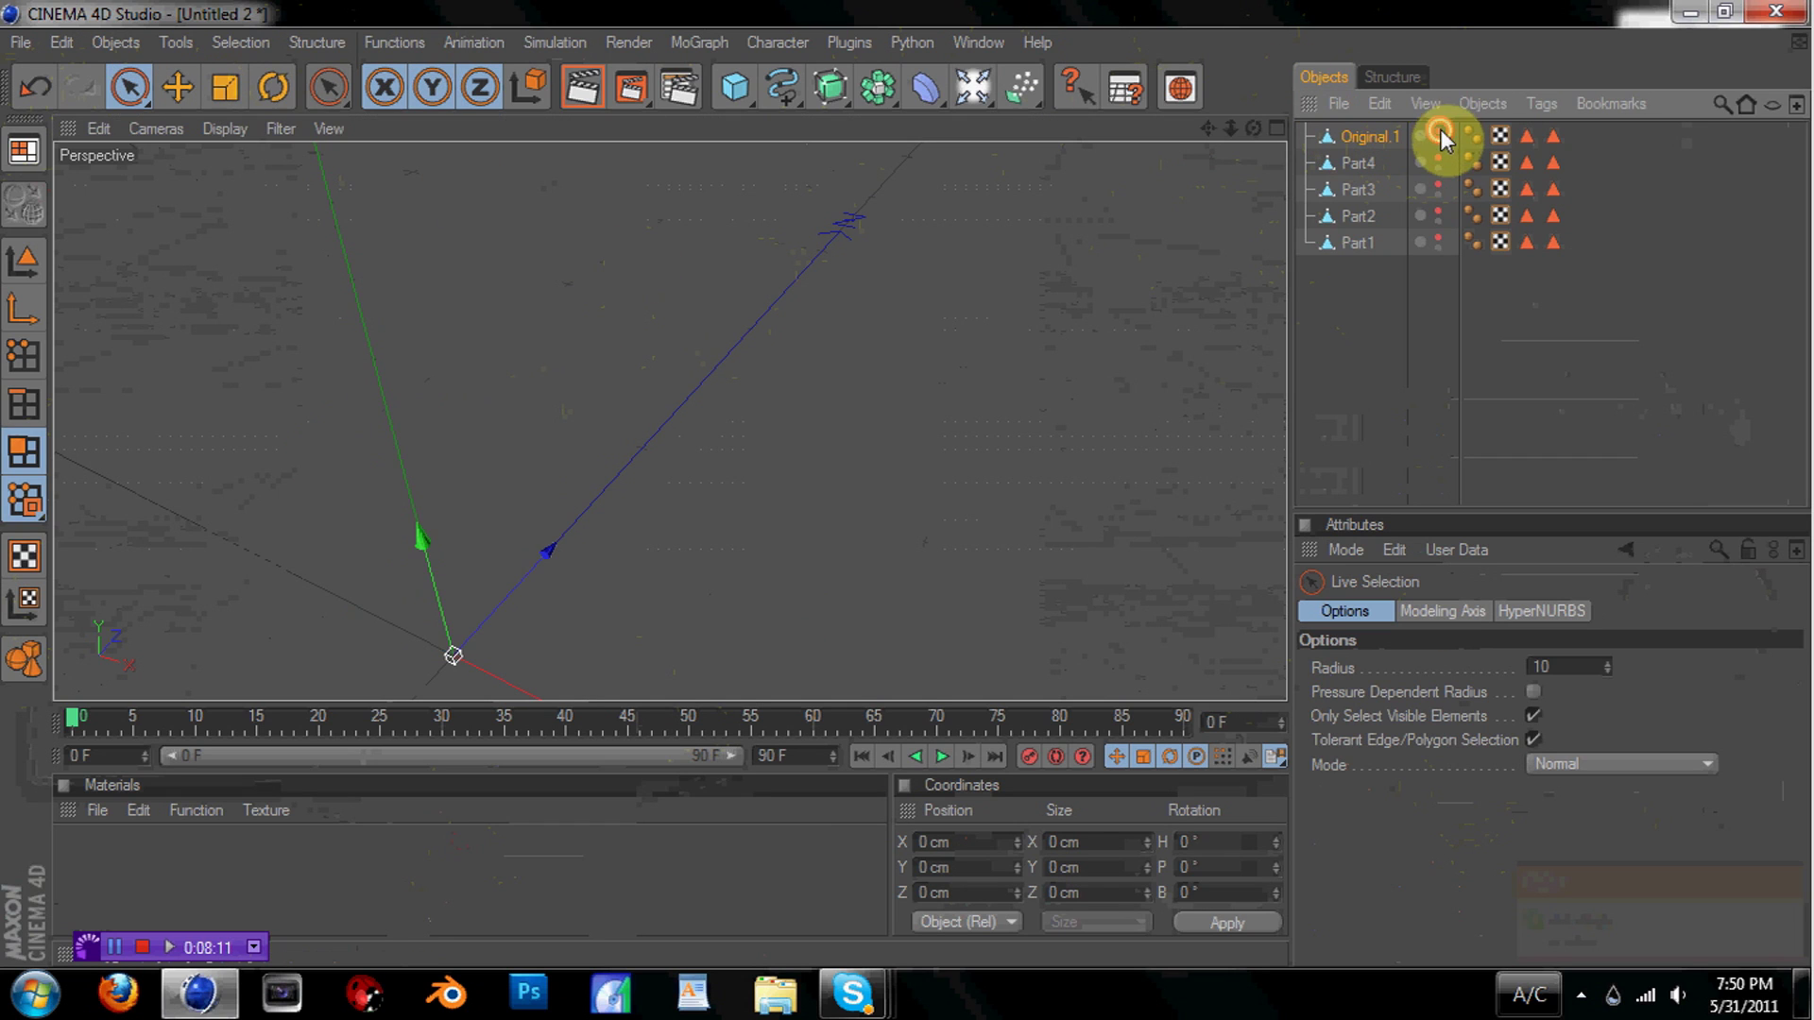
pyautogui.click(1438, 160)
pyautogui.click(1360, 165)
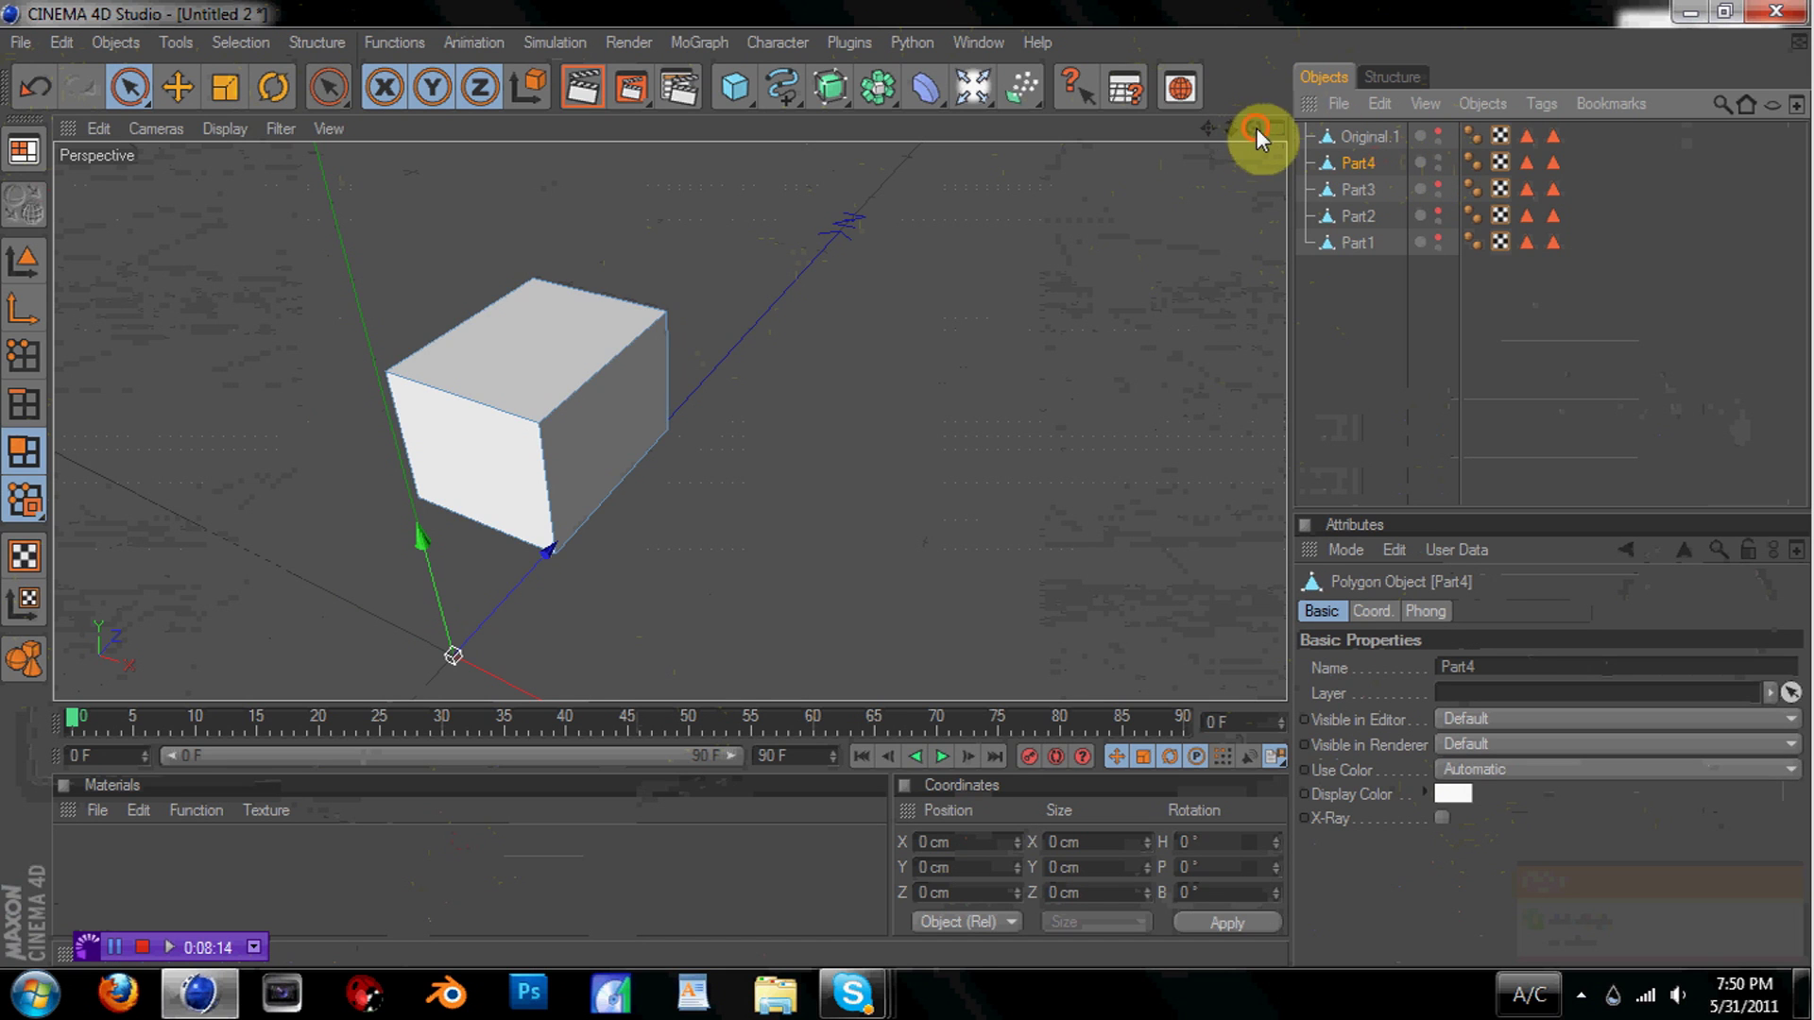
pyautogui.moveTo(1255, 128)
pyautogui.mouseDown()
pyautogui.moveTo(1341, 145)
pyautogui.moveTo(1289, 170)
pyautogui.moveTo(1254, 141)
pyautogui.mouseUp()
pyautogui.click(1437, 157)
pyautogui.click(1437, 138)
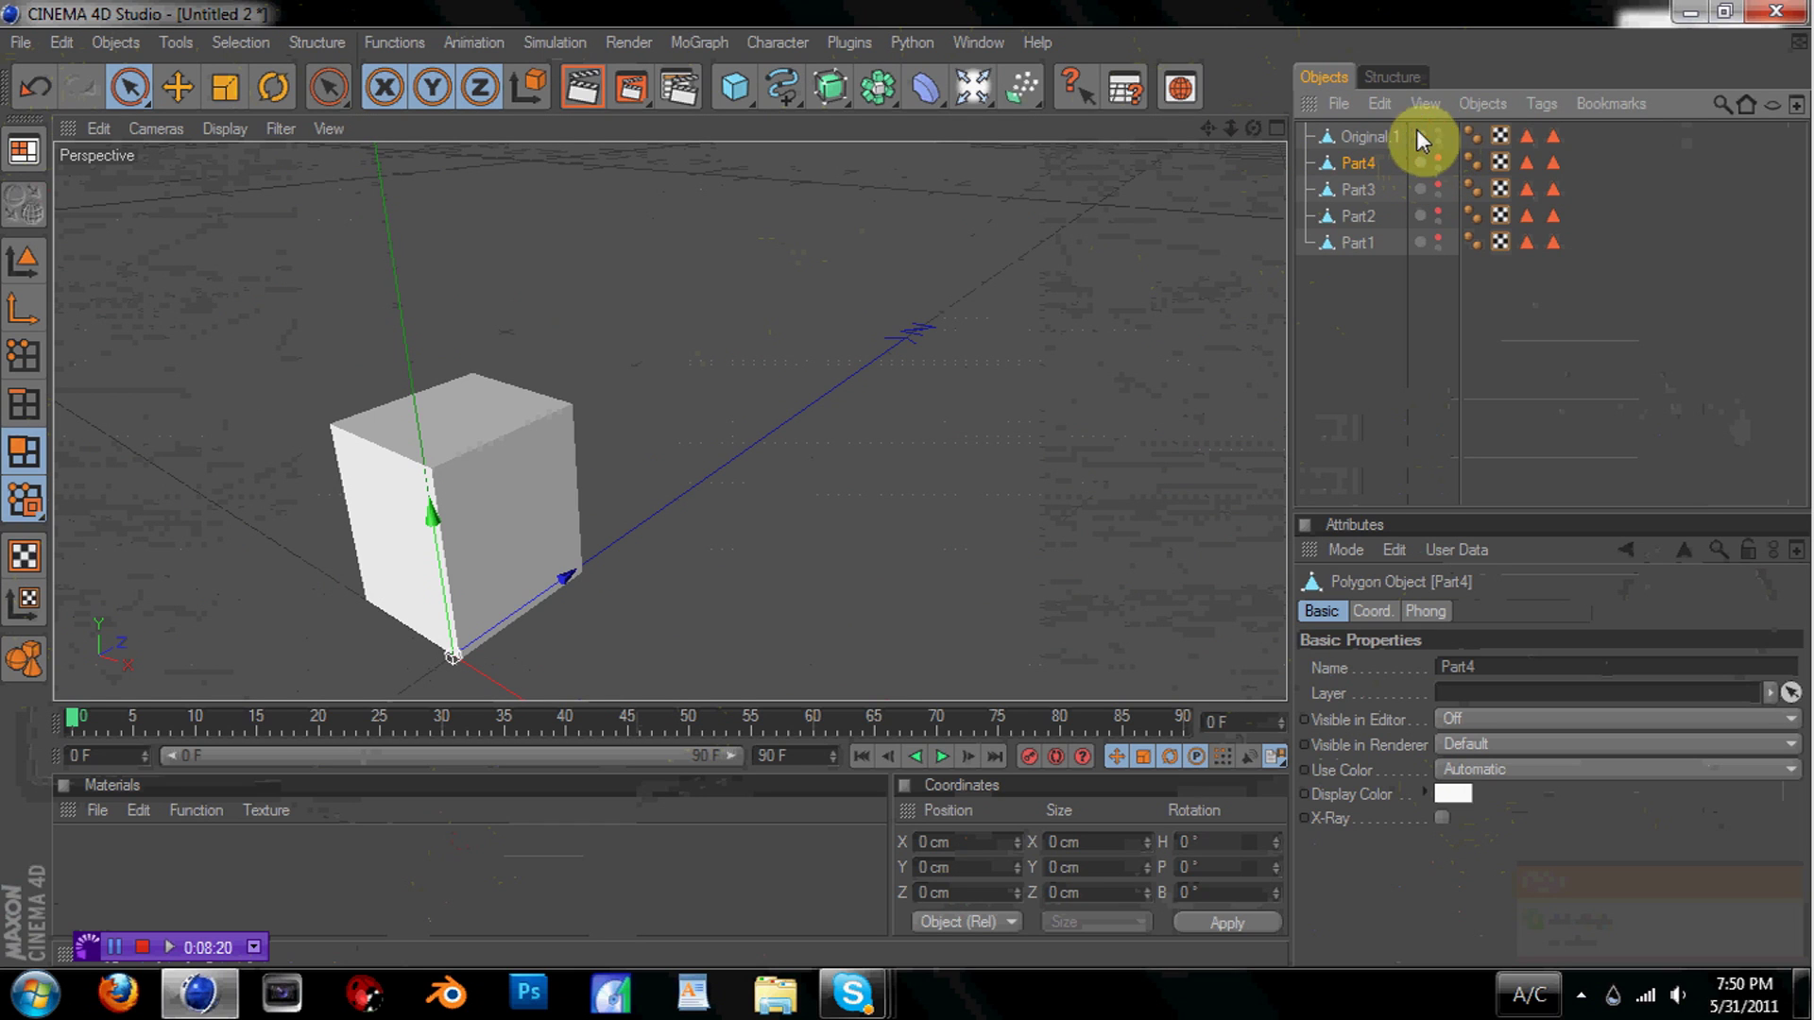
# Select the polygons of the upper section of Original.1 and split them into a separate object
pyautogui.click(1367, 137)
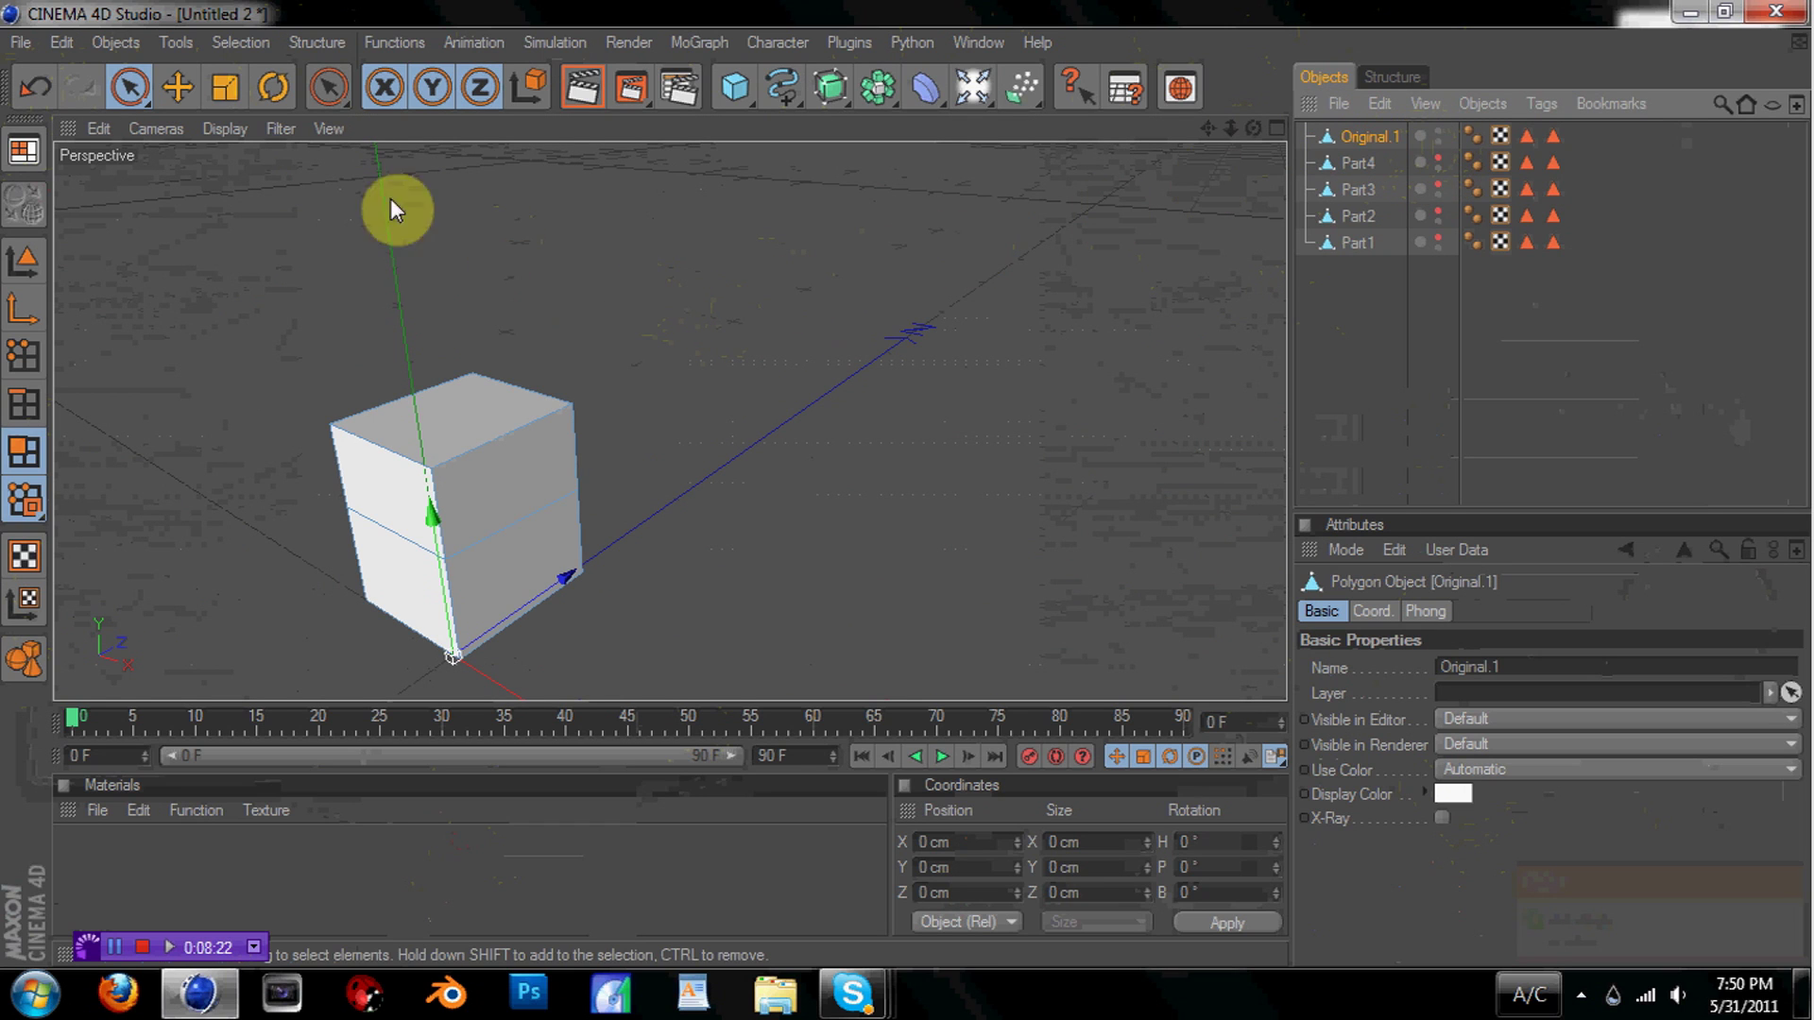
pyautogui.click(429, 446)
pyautogui.click(406, 455)
pyautogui.moveTo(1253, 128); pyautogui.dragTo(1691, 99)
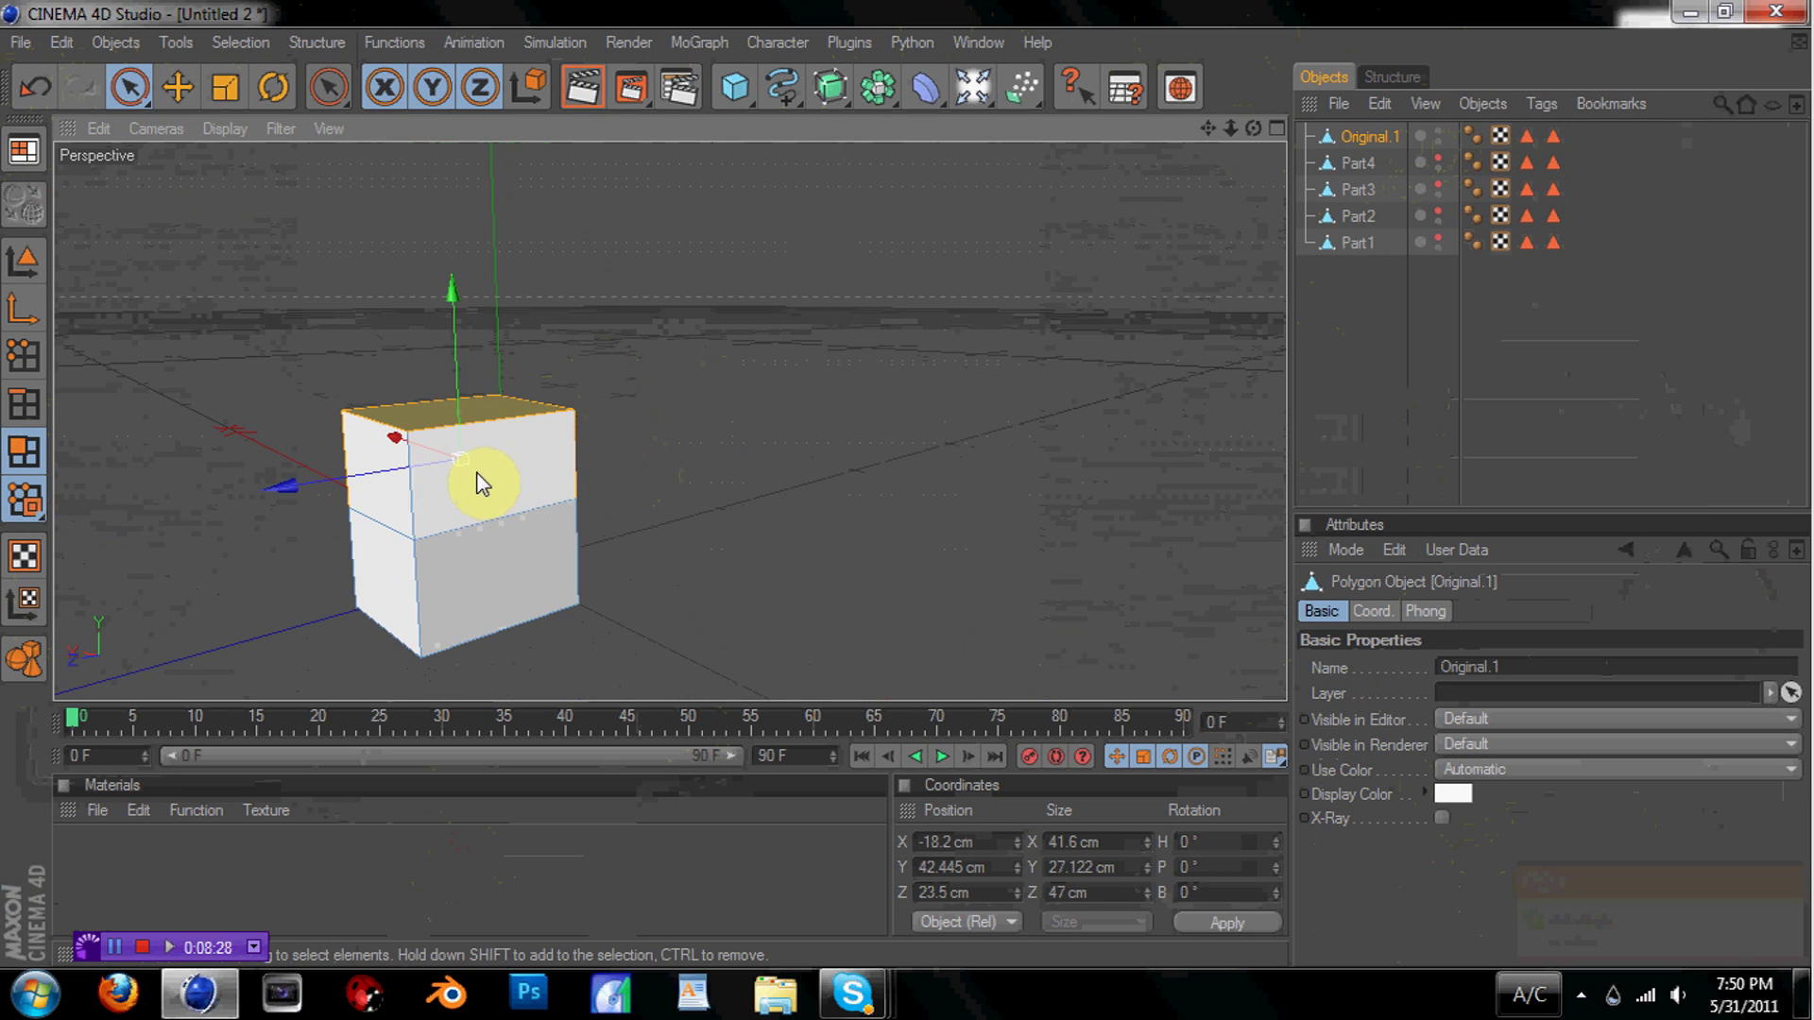
pyautogui.click(367, 42)
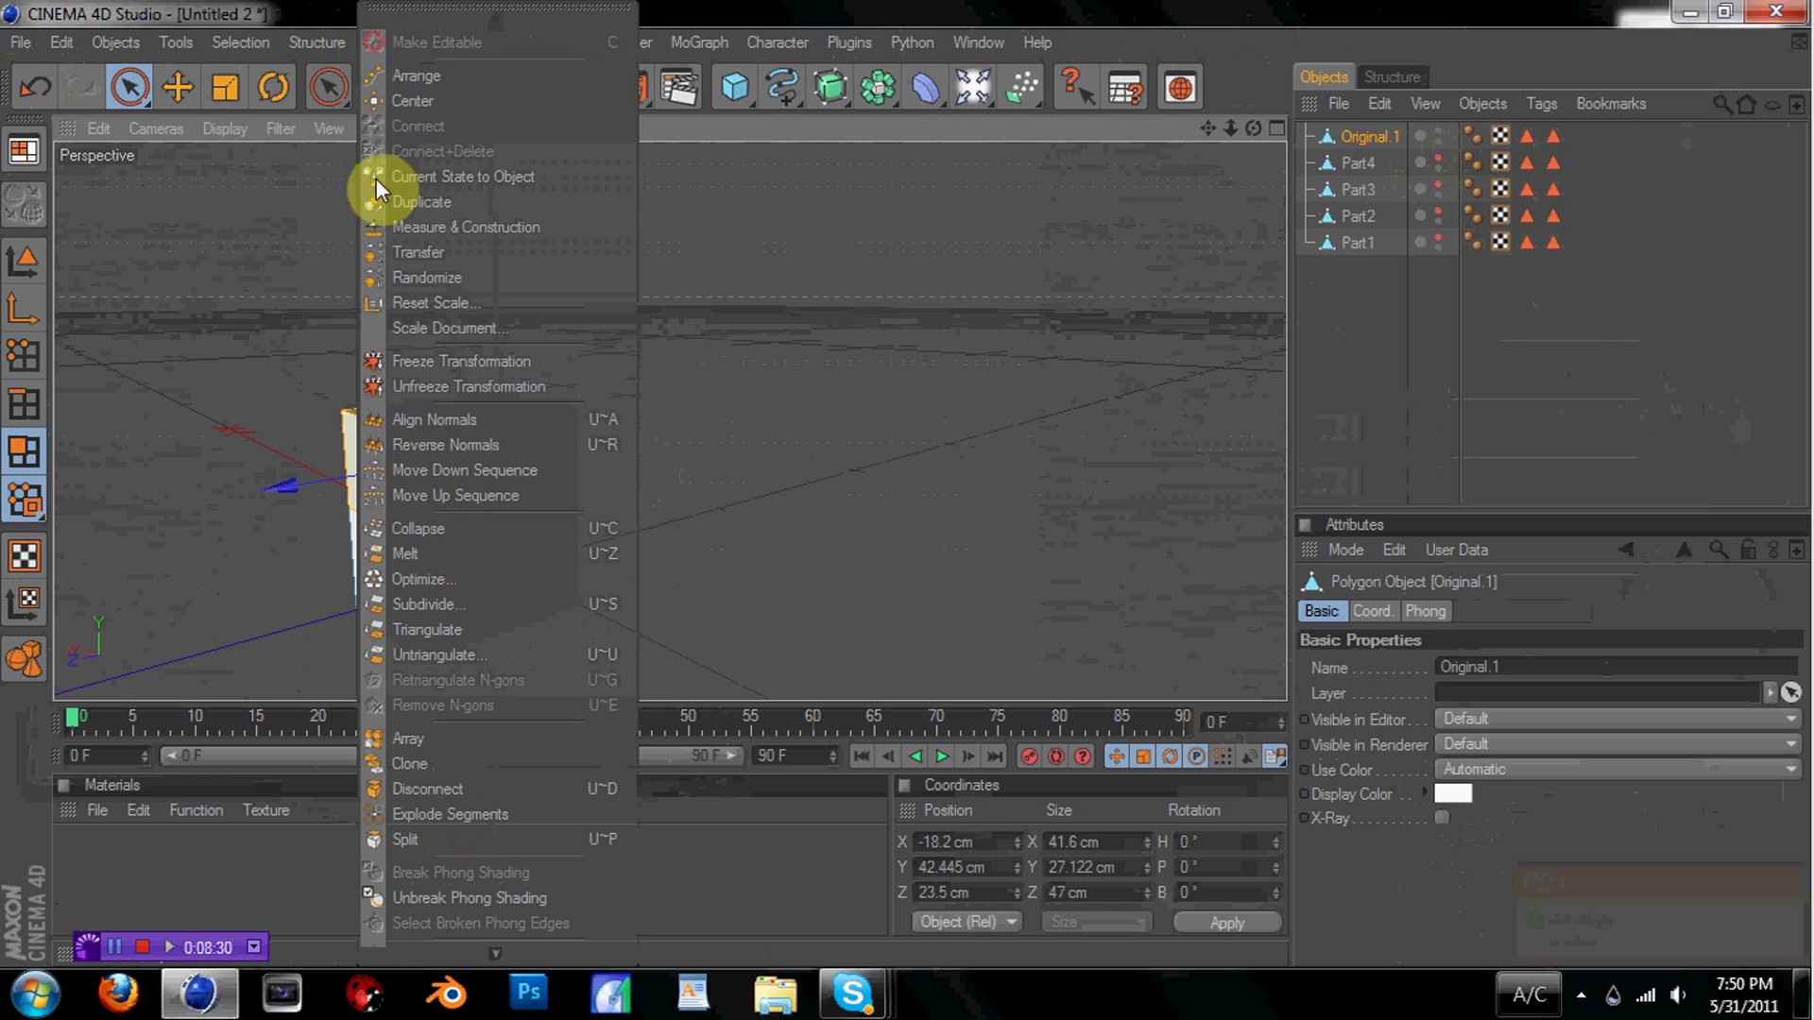
pyautogui.click(478, 861)
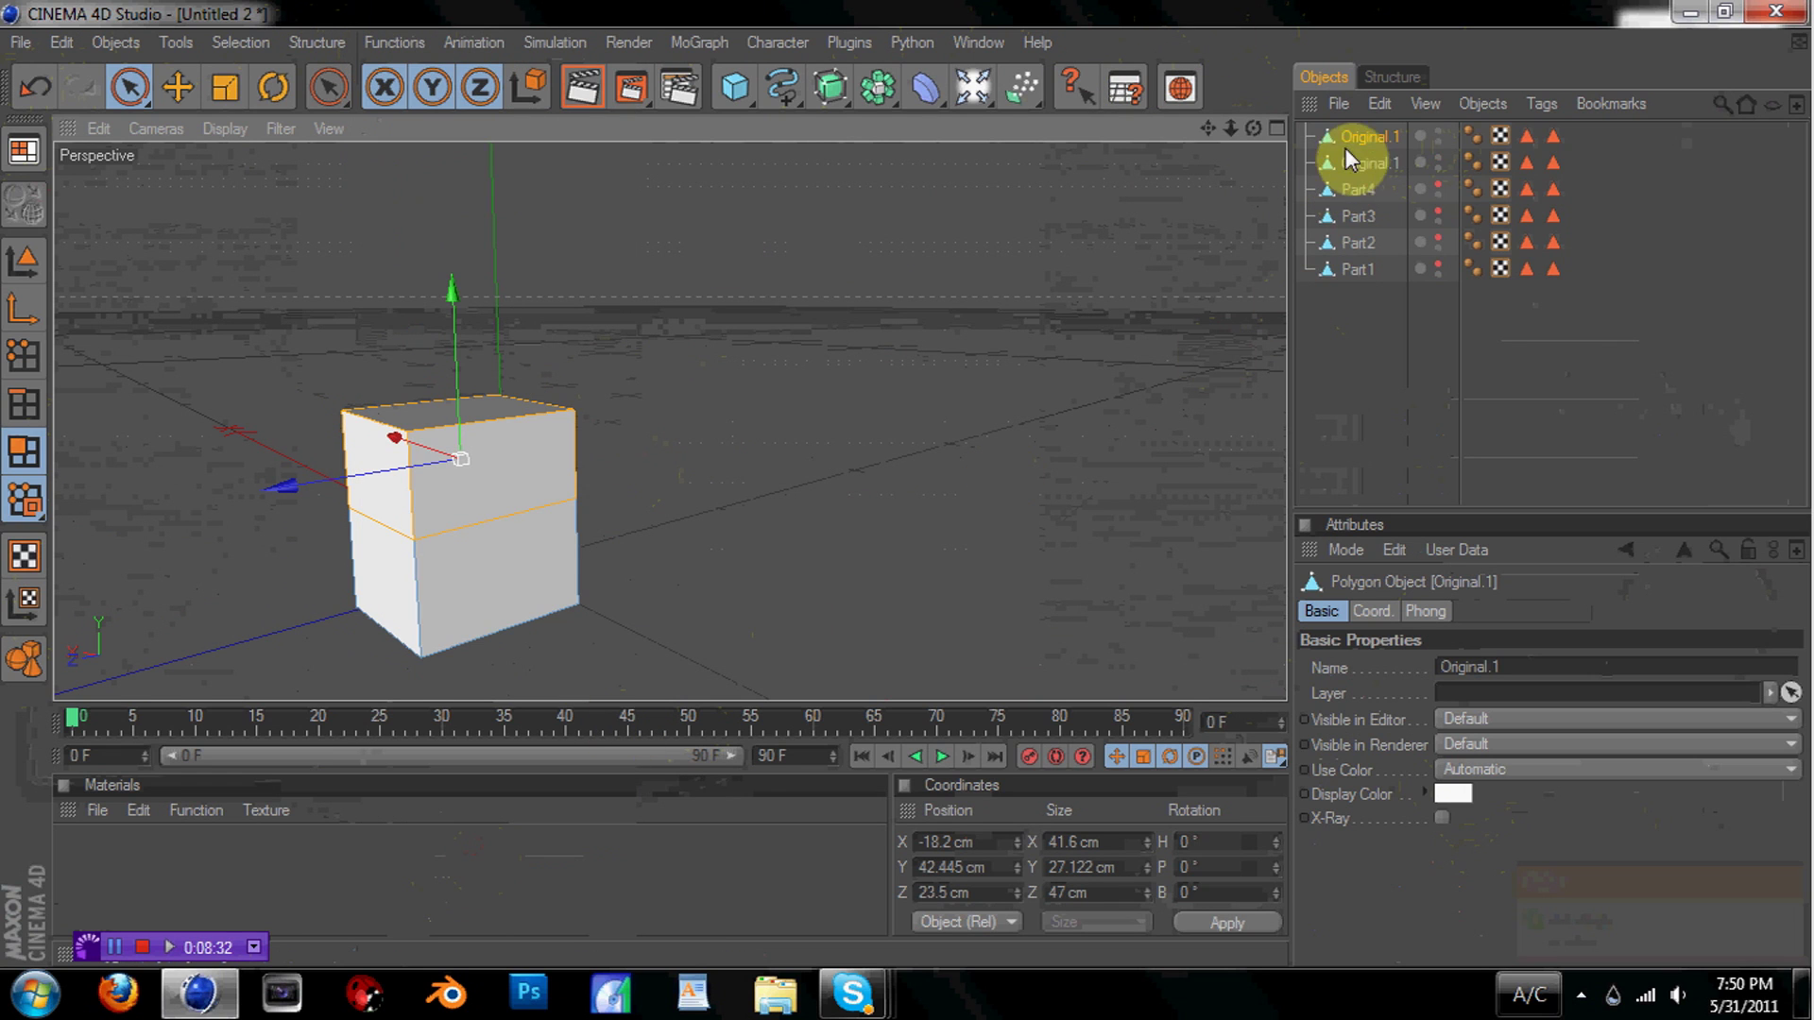
# Name the split-off upper section Part5, undoing its accidental deletion, and hide it in the editor
pyautogui.doubleClick(1365, 163)
pyautogui.write('Part5')
pyautogui.press('Return')
pyautogui.press('Delete')
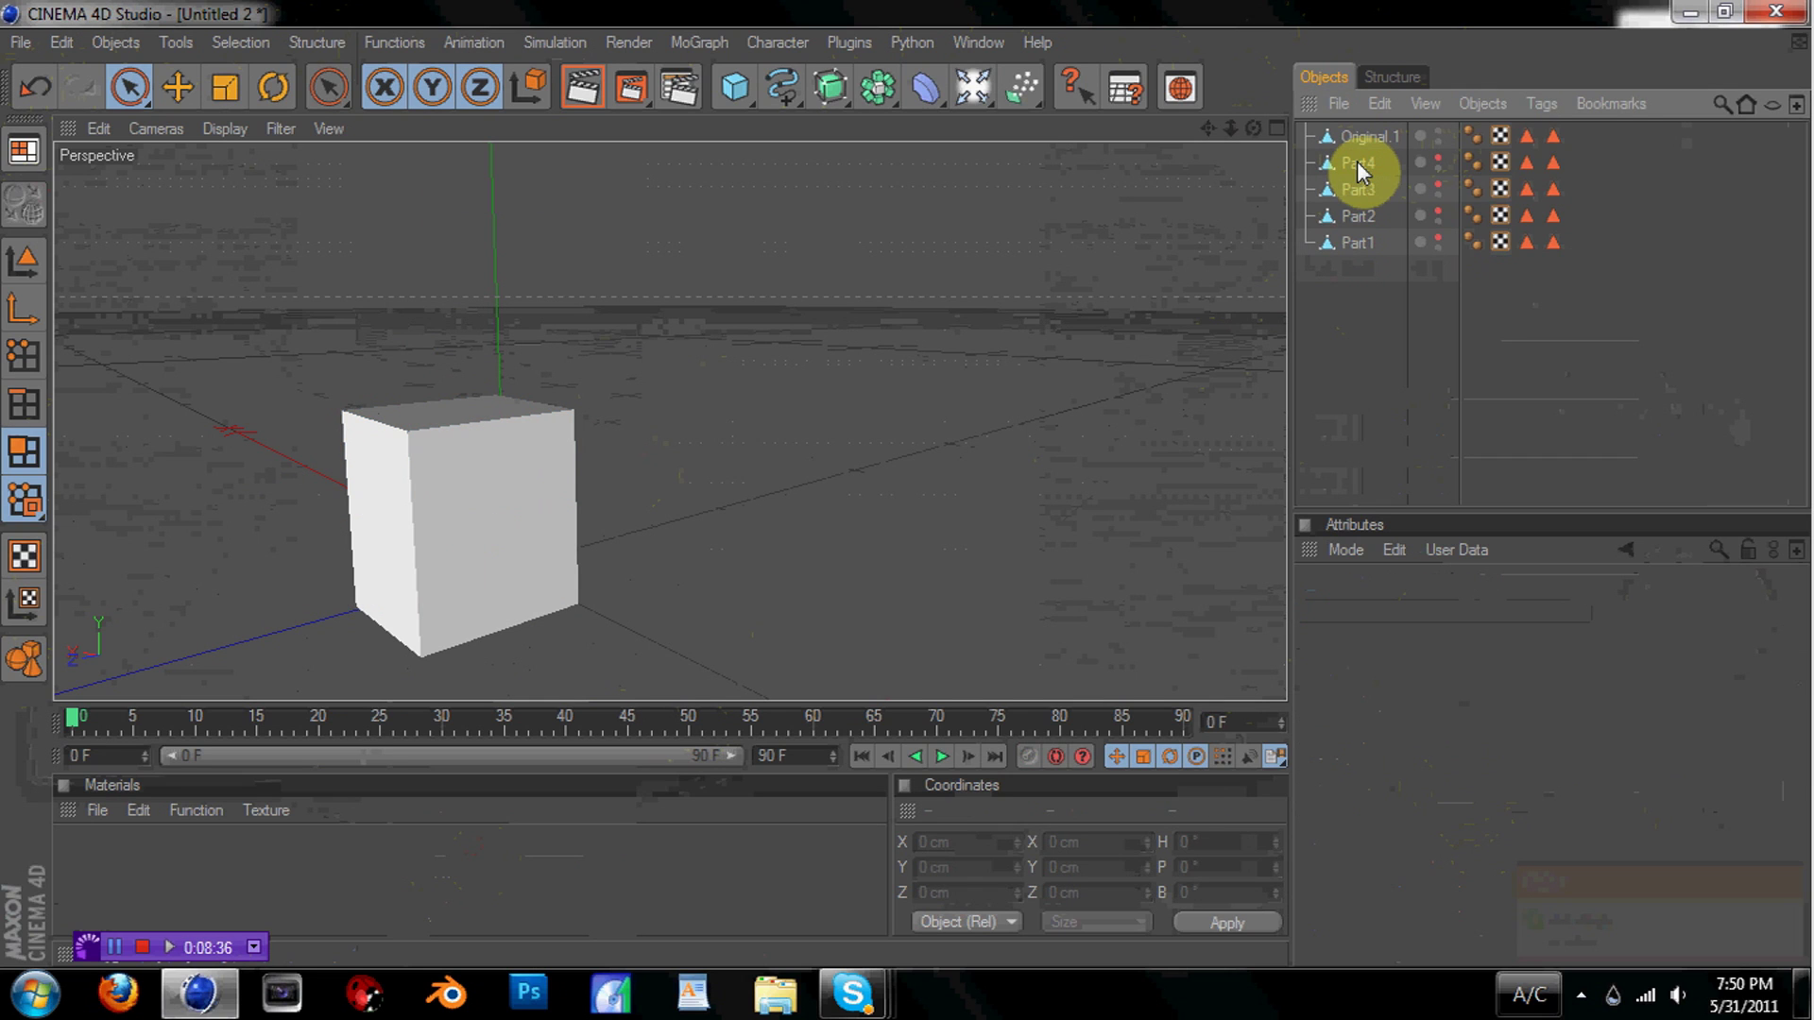
pyautogui.hotkey('ctrl', 'z')
pyautogui.doubleClick(1358, 162)
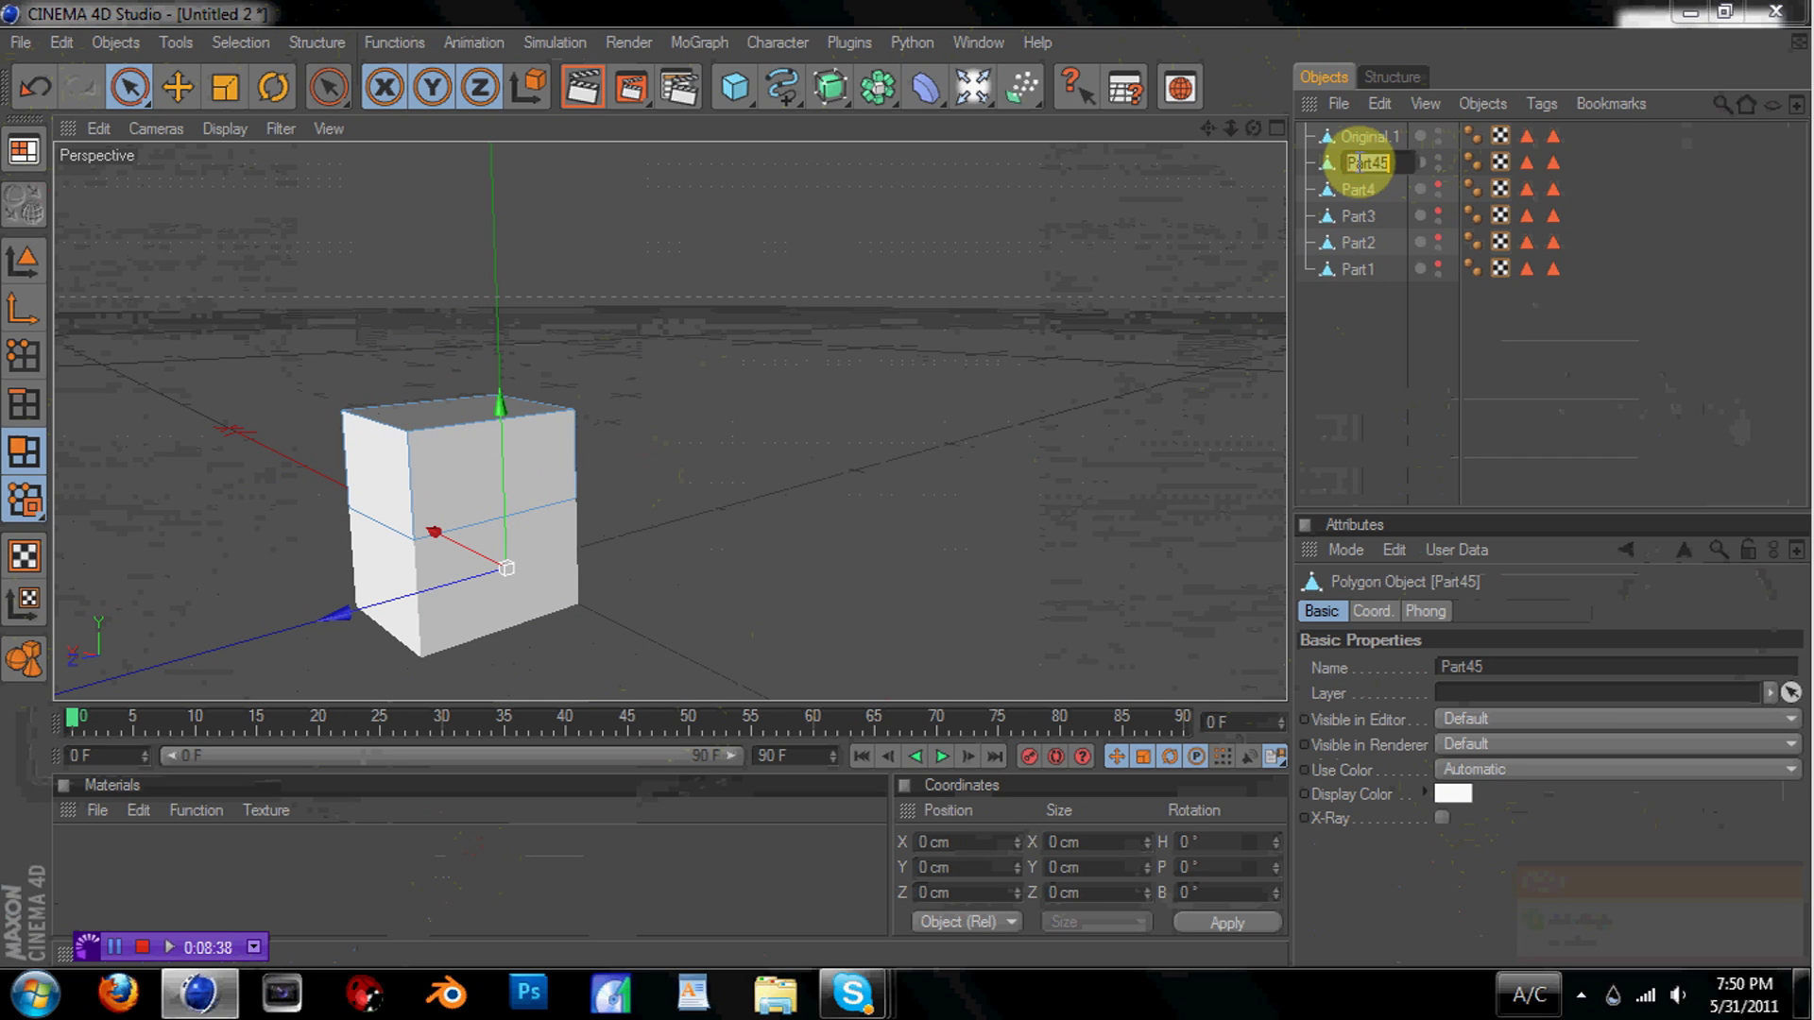
pyautogui.write('Part5')
pyautogui.press('Return')
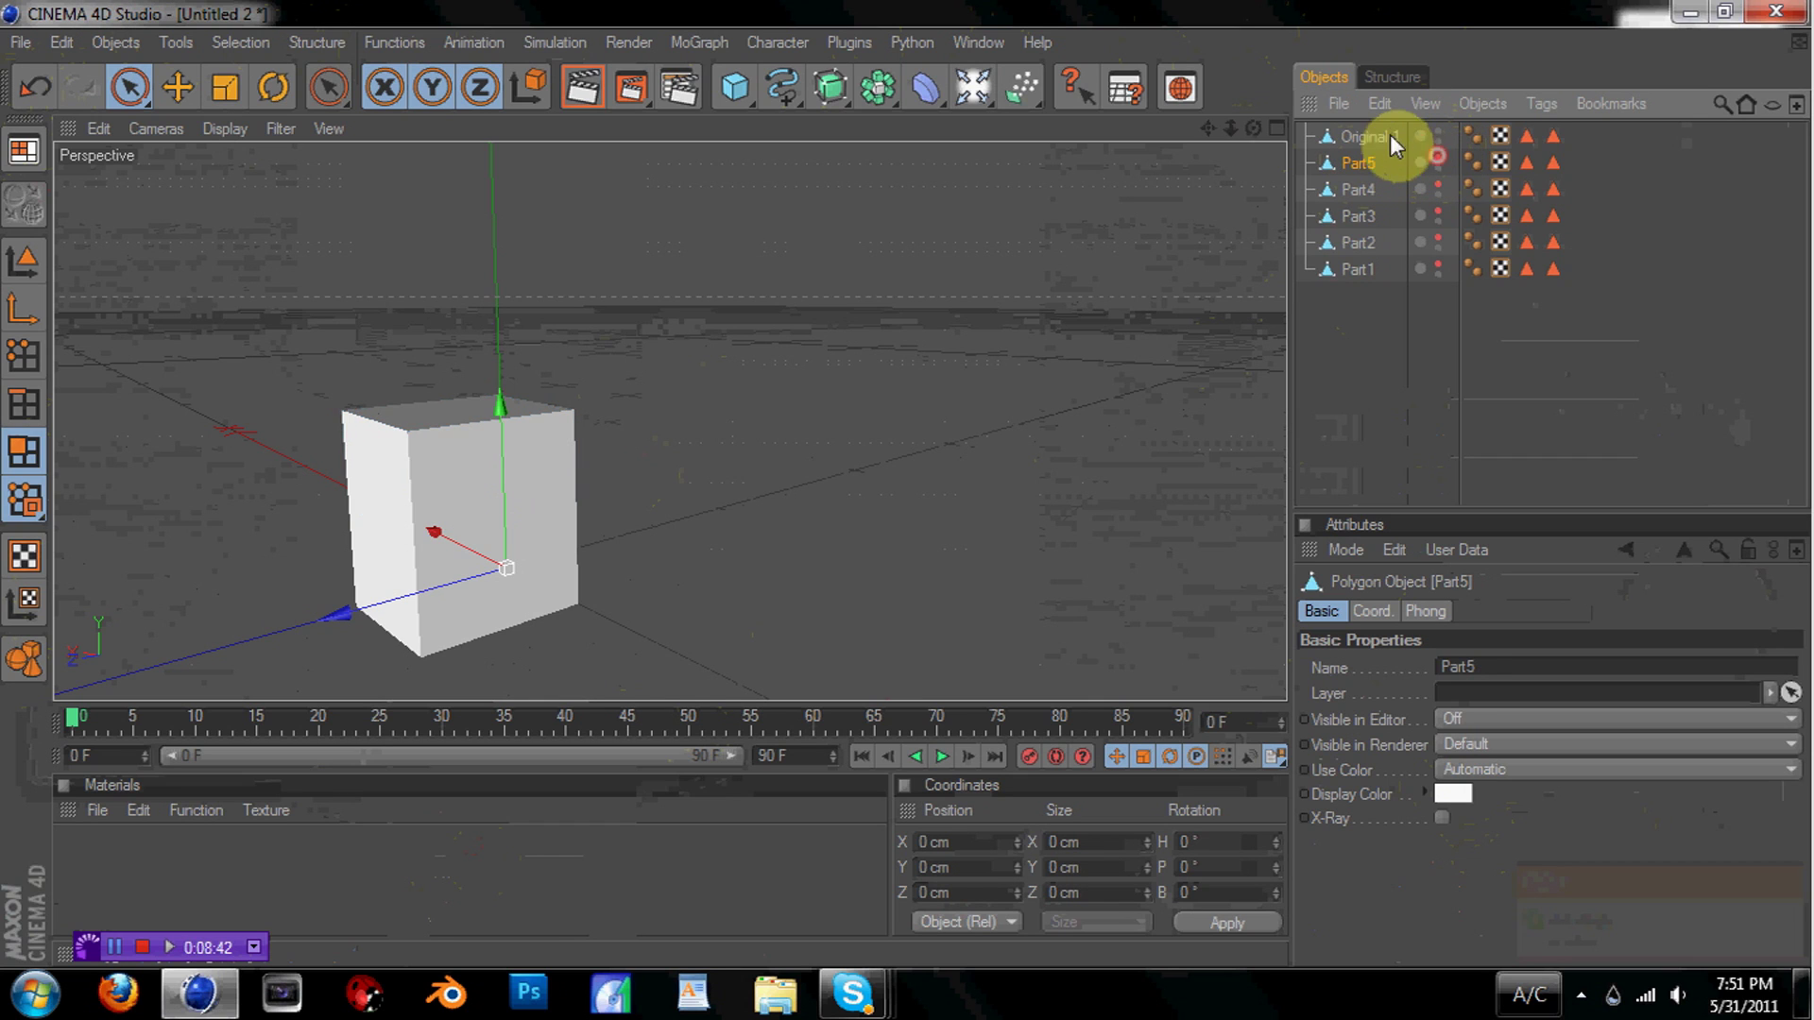
# Delete the selected upper-section polygons from Original.1 and close its open top with Close Polygon Hole
pyautogui.click(1370, 136)
pyautogui.click(912, 277)
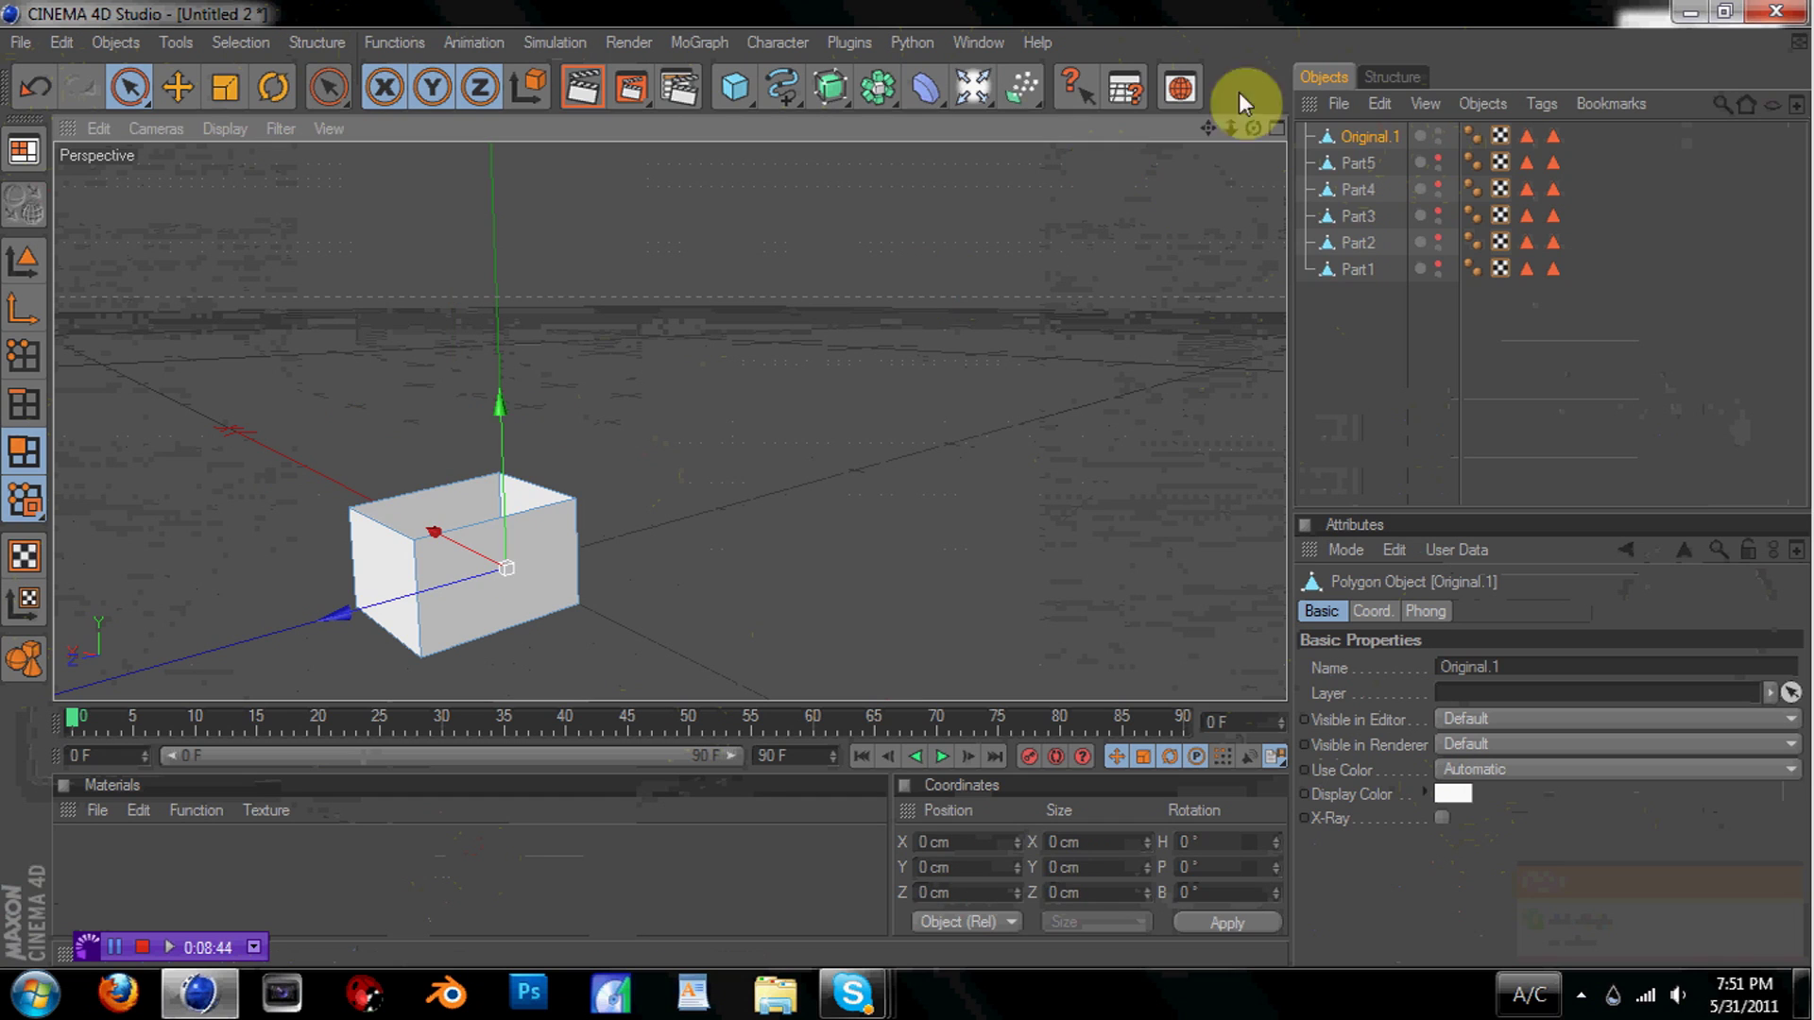
pyautogui.press('m')
pyautogui.press('d')
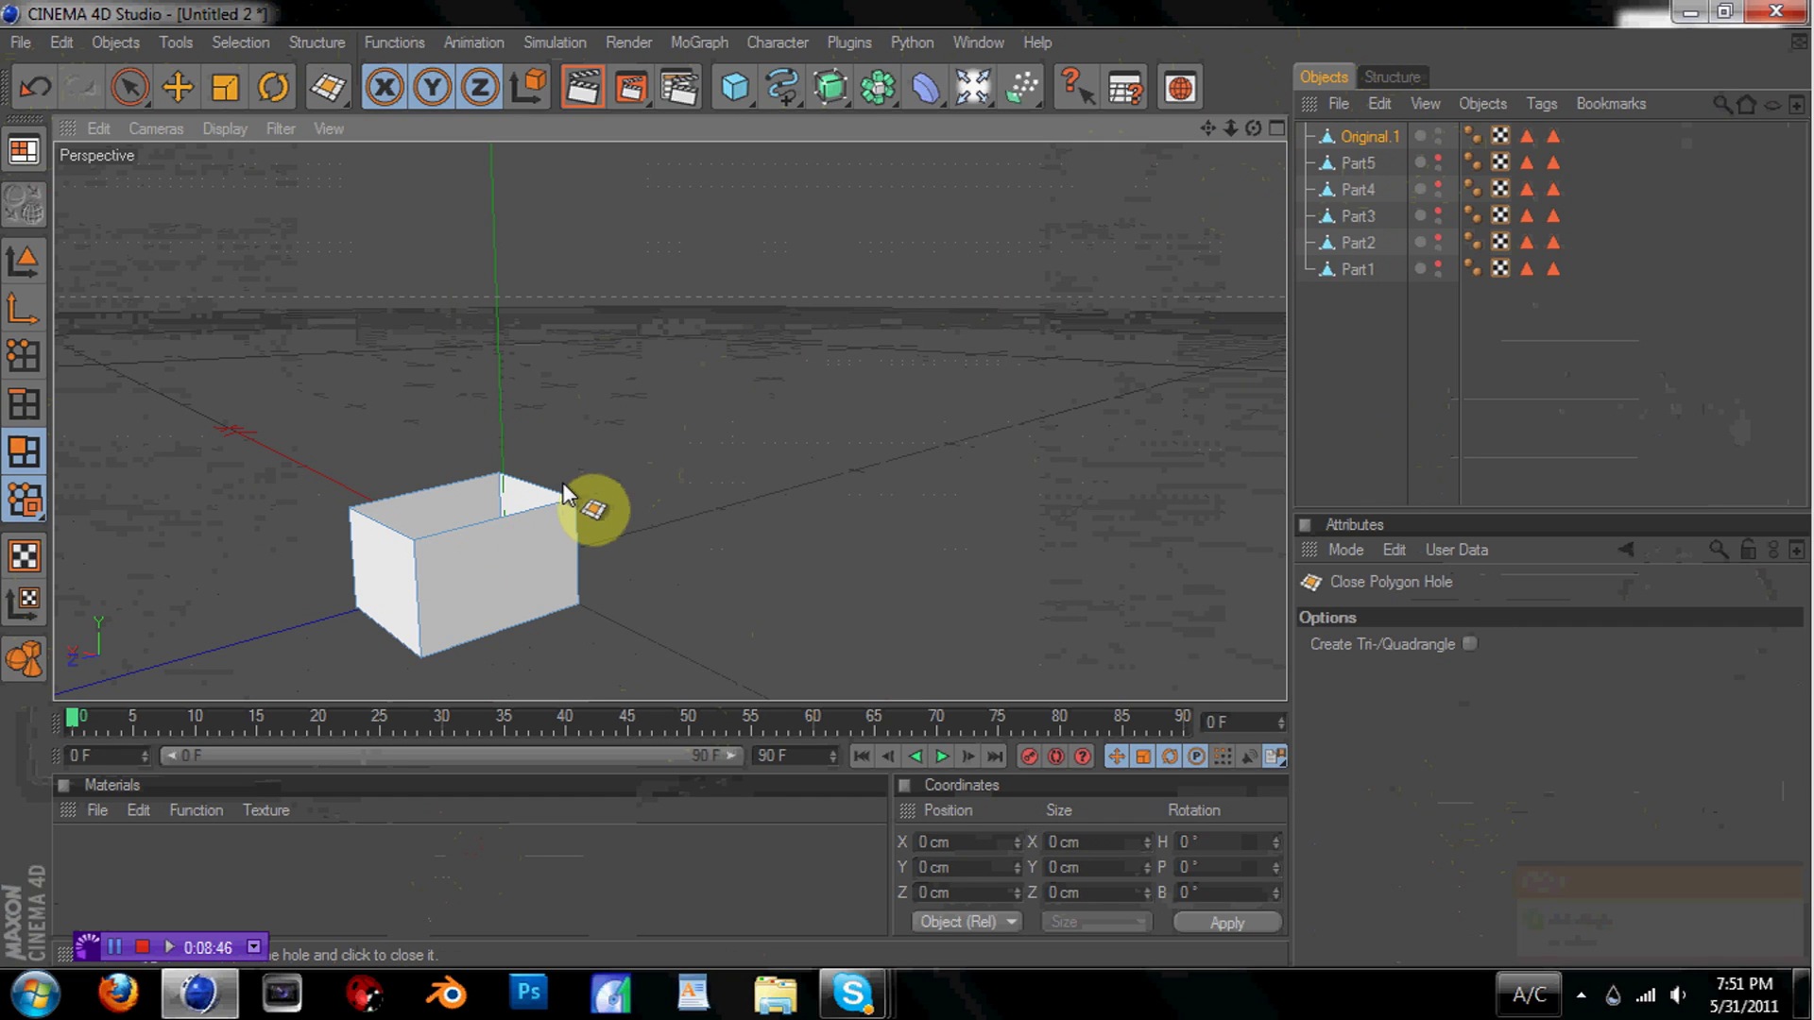
# Show Part5 in place of Original.1, close its open underside with Close Polygon Hole, and hide it again
pyautogui.click(1437, 137)
pyautogui.click(1437, 158)
pyautogui.click(1365, 163)
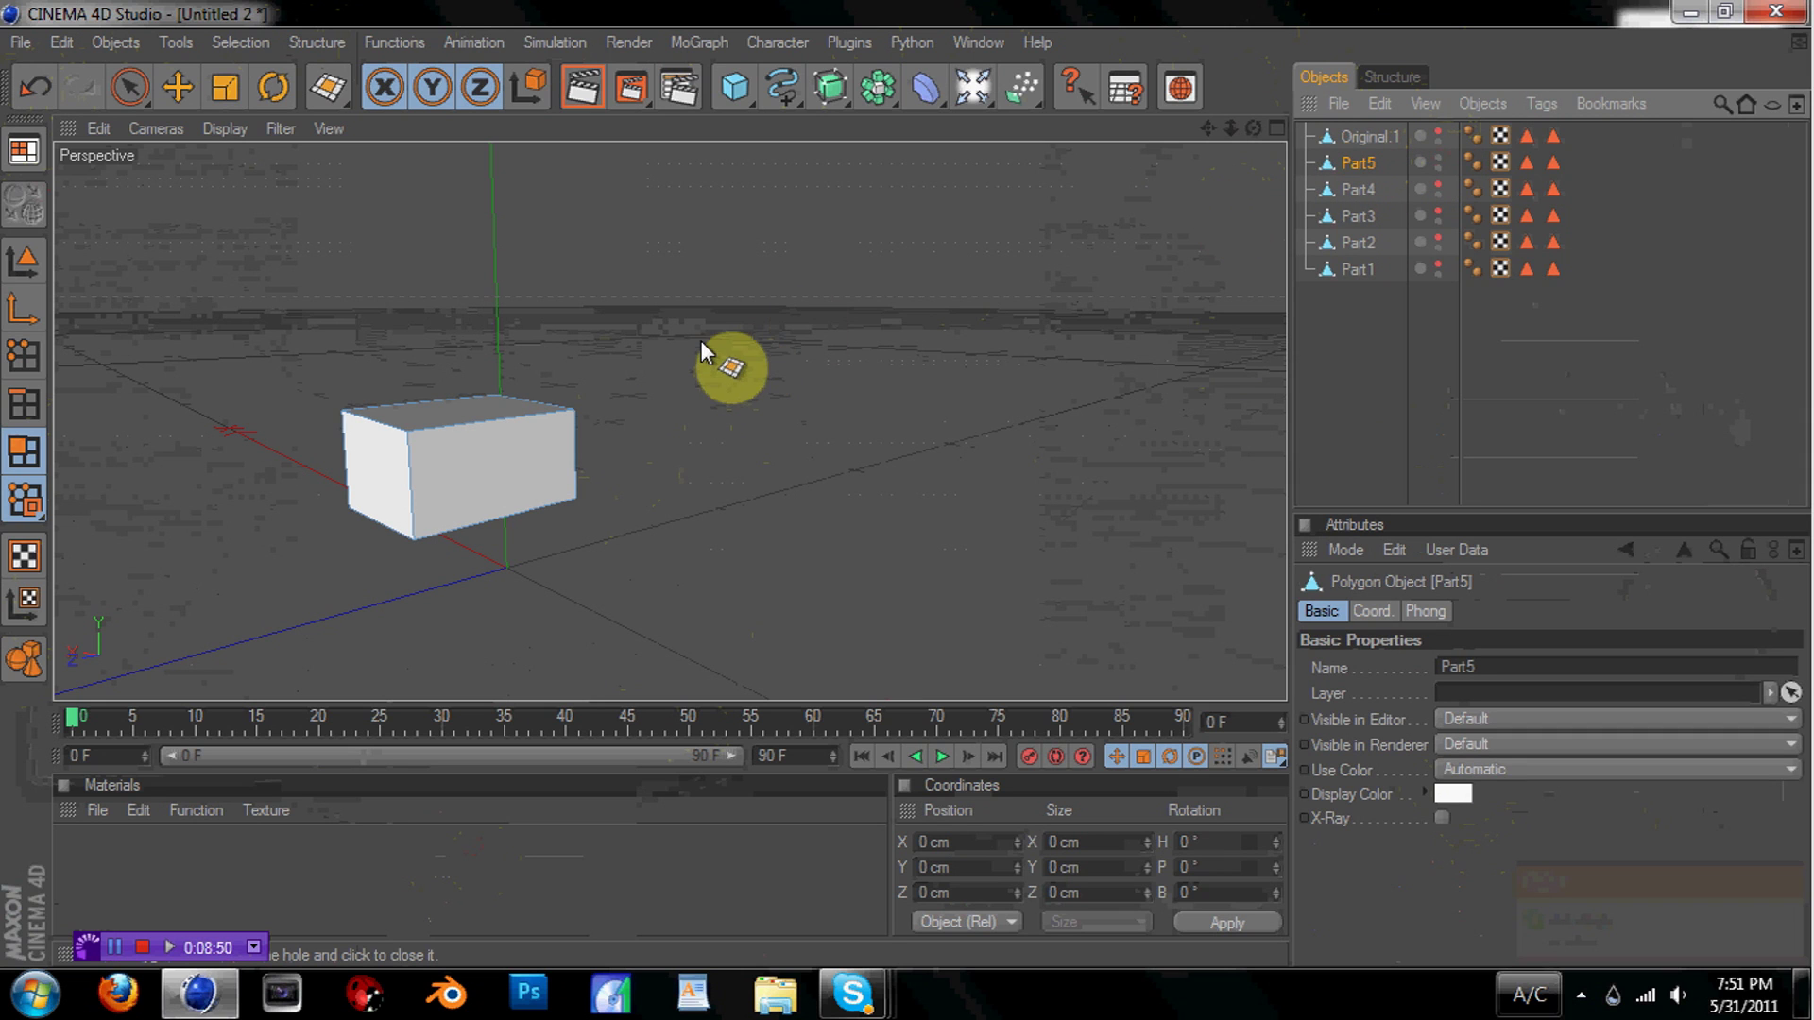
pyautogui.moveTo(1252, 128); pyautogui.dragTo(1181, 166)
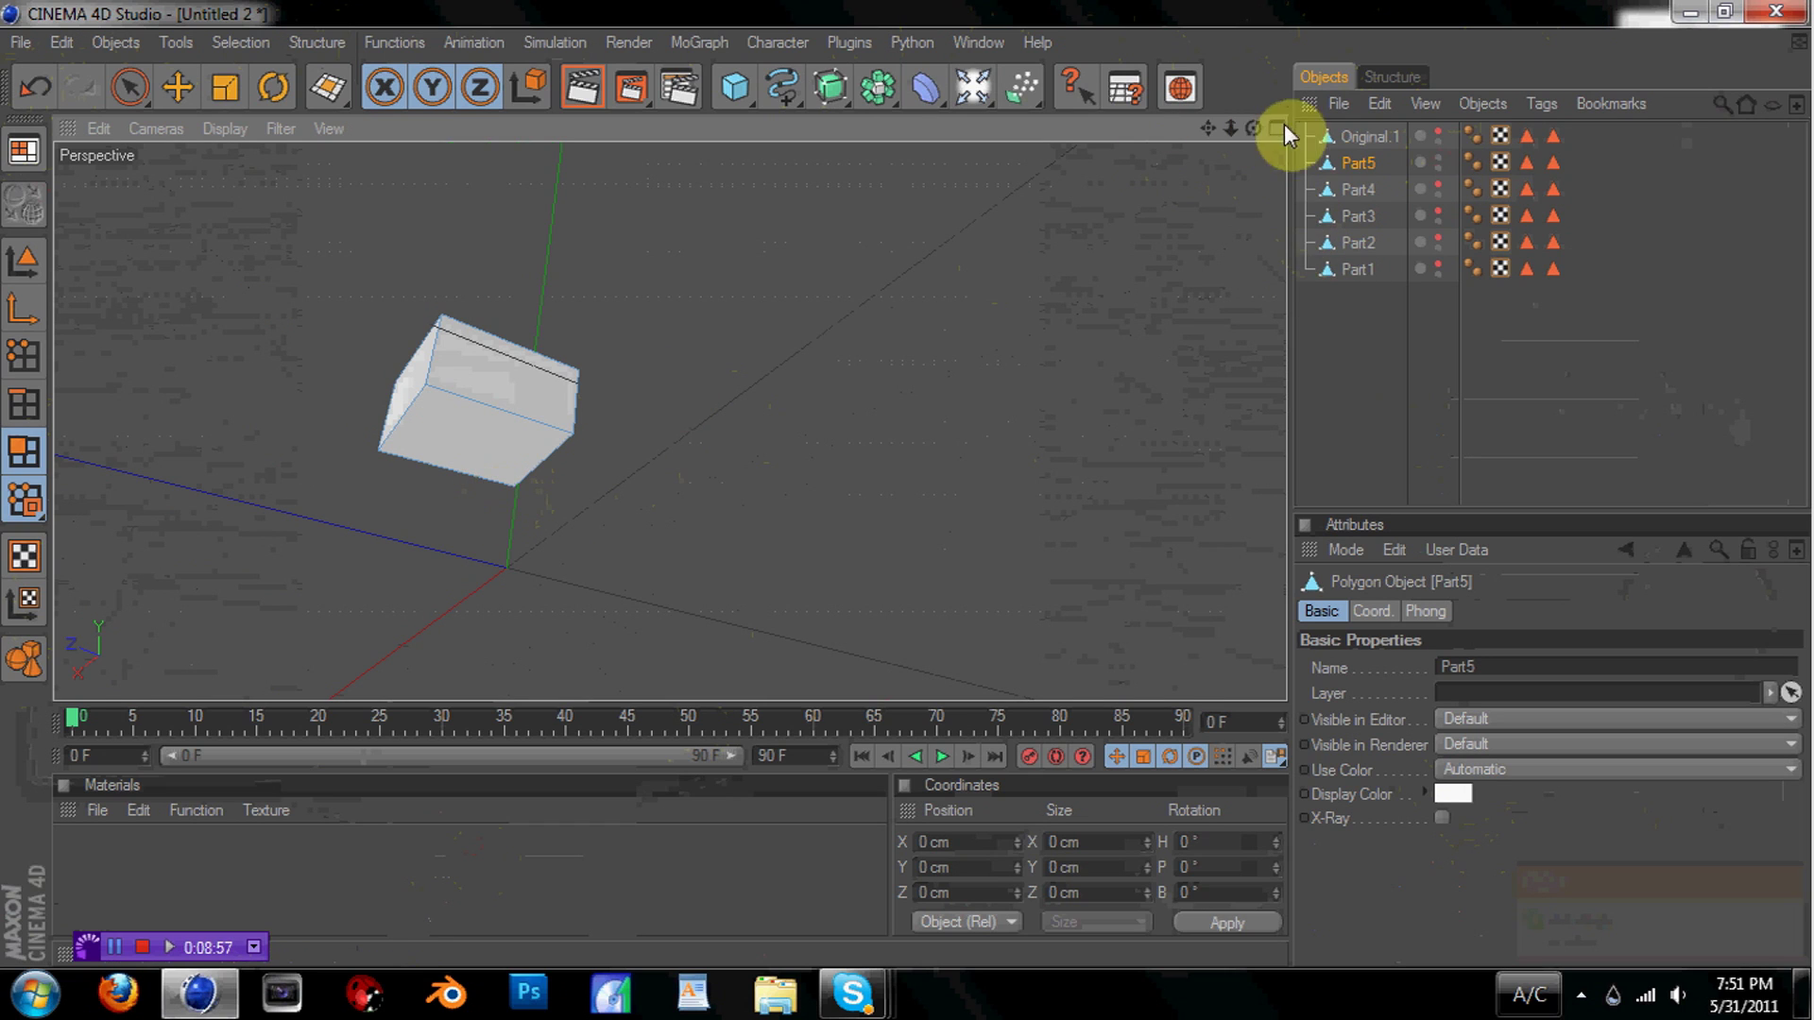
pyautogui.doubleClick(1436, 156)
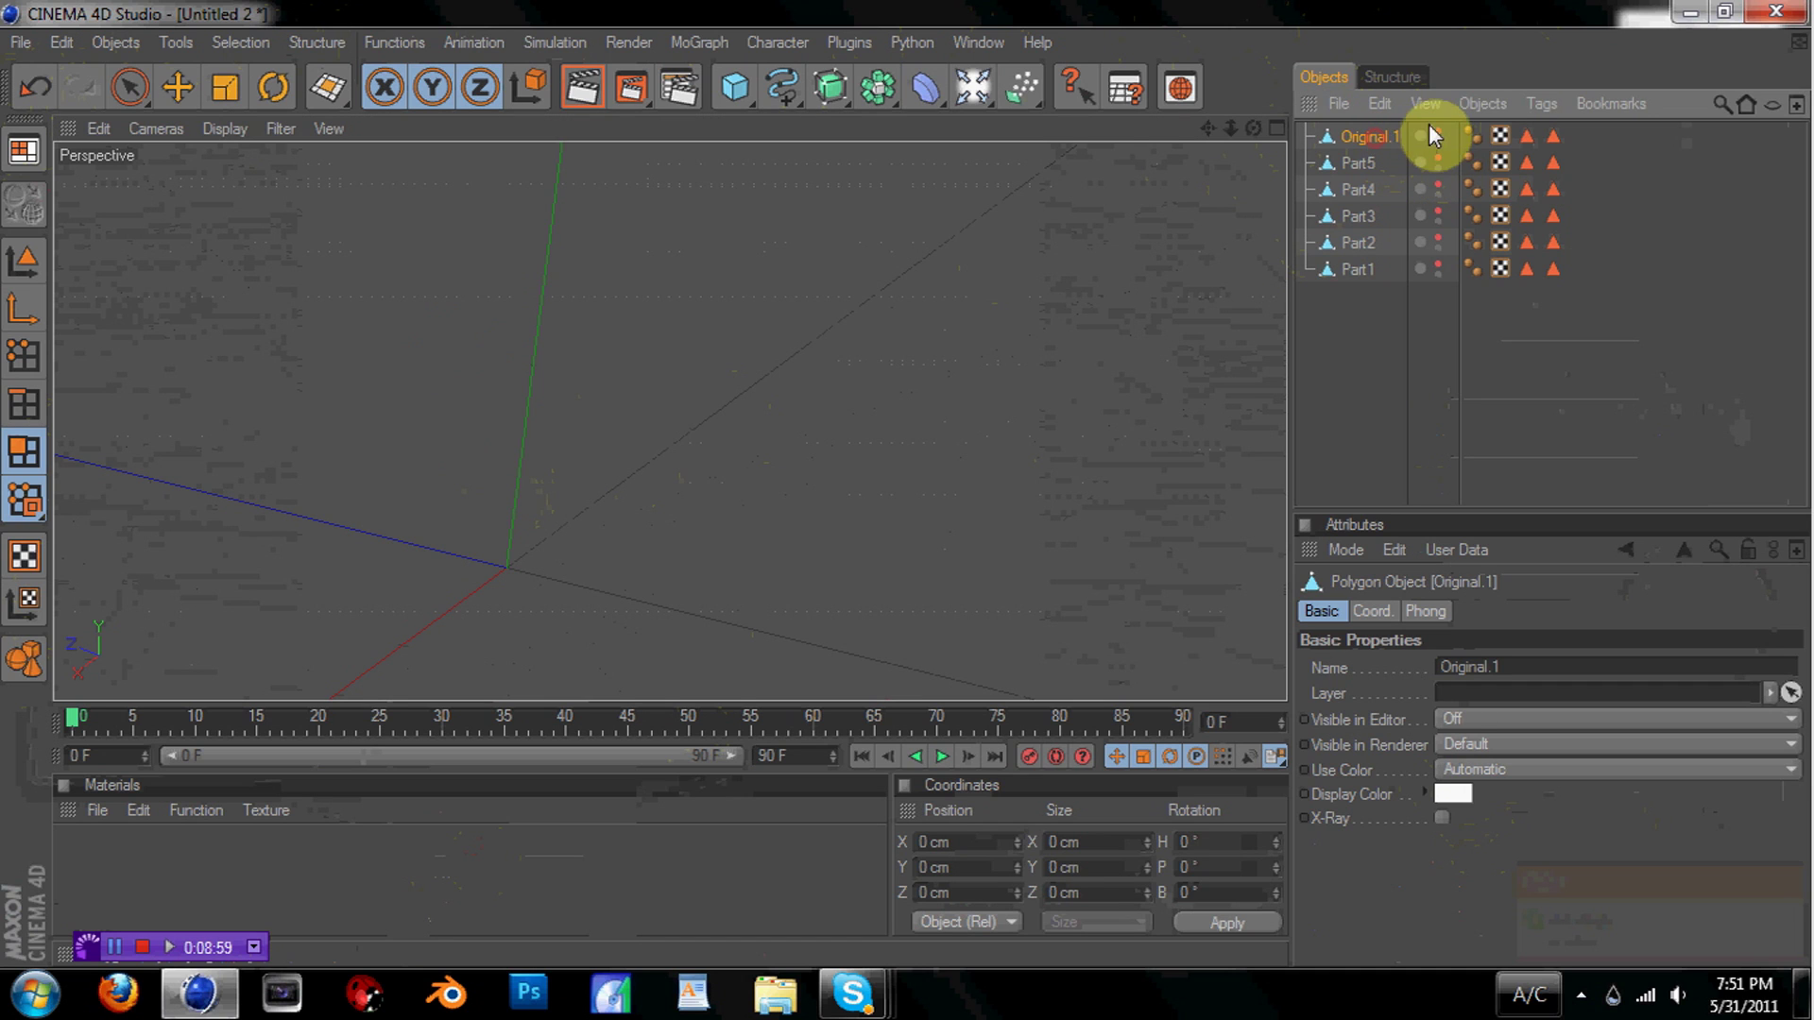
# Make Original.1 visible in the editor and rename it Part6
pyautogui.click(1434, 135)
pyautogui.moveTo(1252, 128)
pyautogui.mouseDown()
pyautogui.moveTo(1228, 132)
pyautogui.moveTo(1251, 128)
pyautogui.mouseUp()
pyautogui.doubleClick(1372, 135)
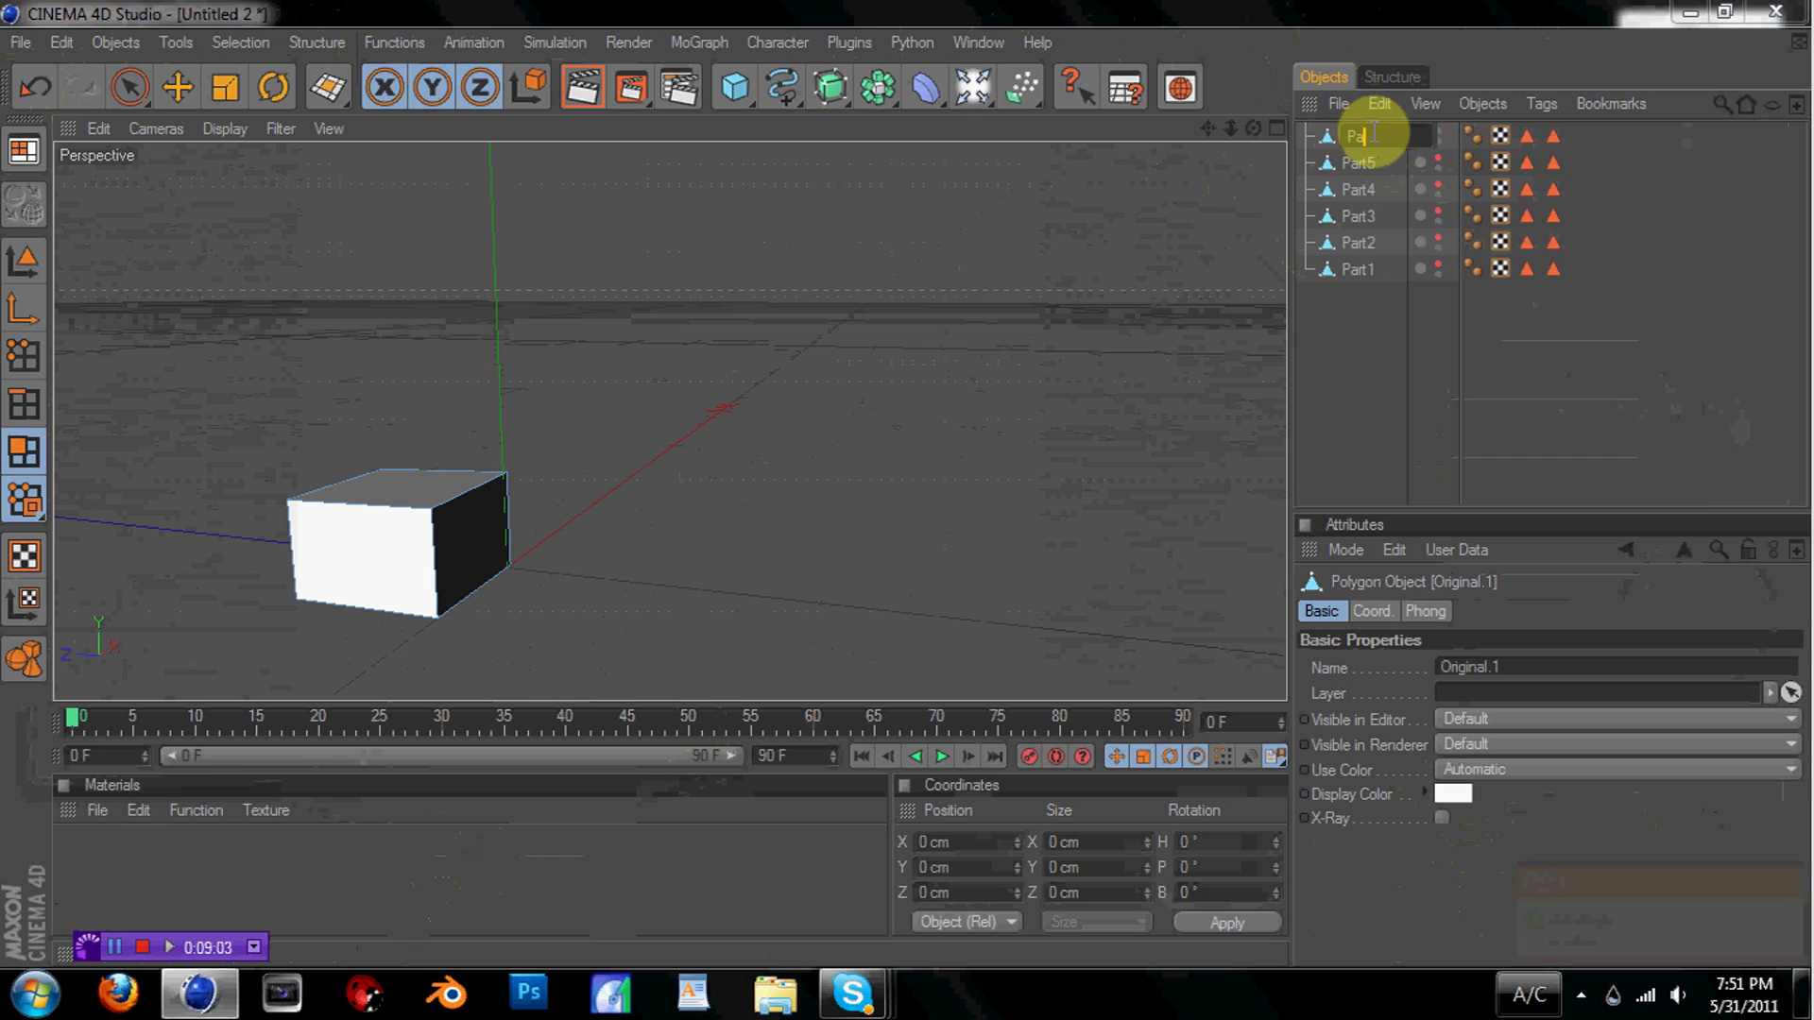
pyautogui.press('Return')
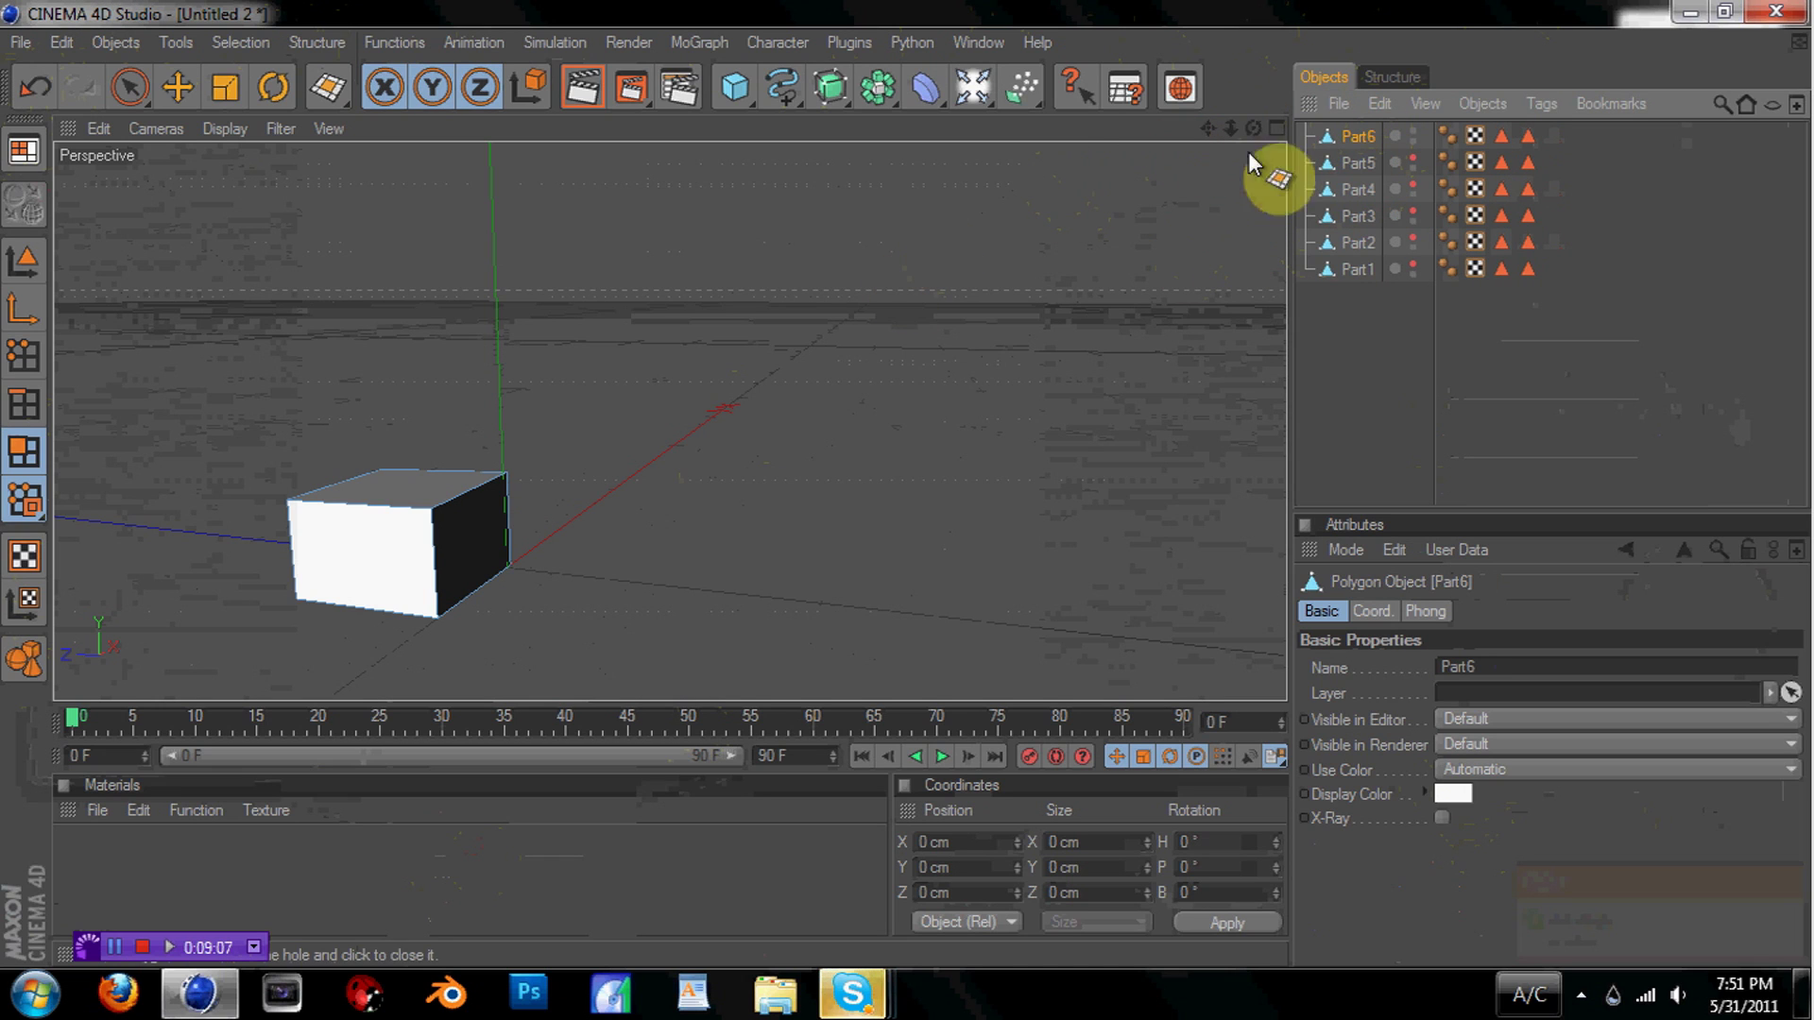
# Make Part1 through Part5 visible in the editor and switch to the four-view layout, framing the letter
pyautogui.moveTo(1414, 159); pyautogui.dragTo(1414, 269)
pyautogui.click(1413, 269)
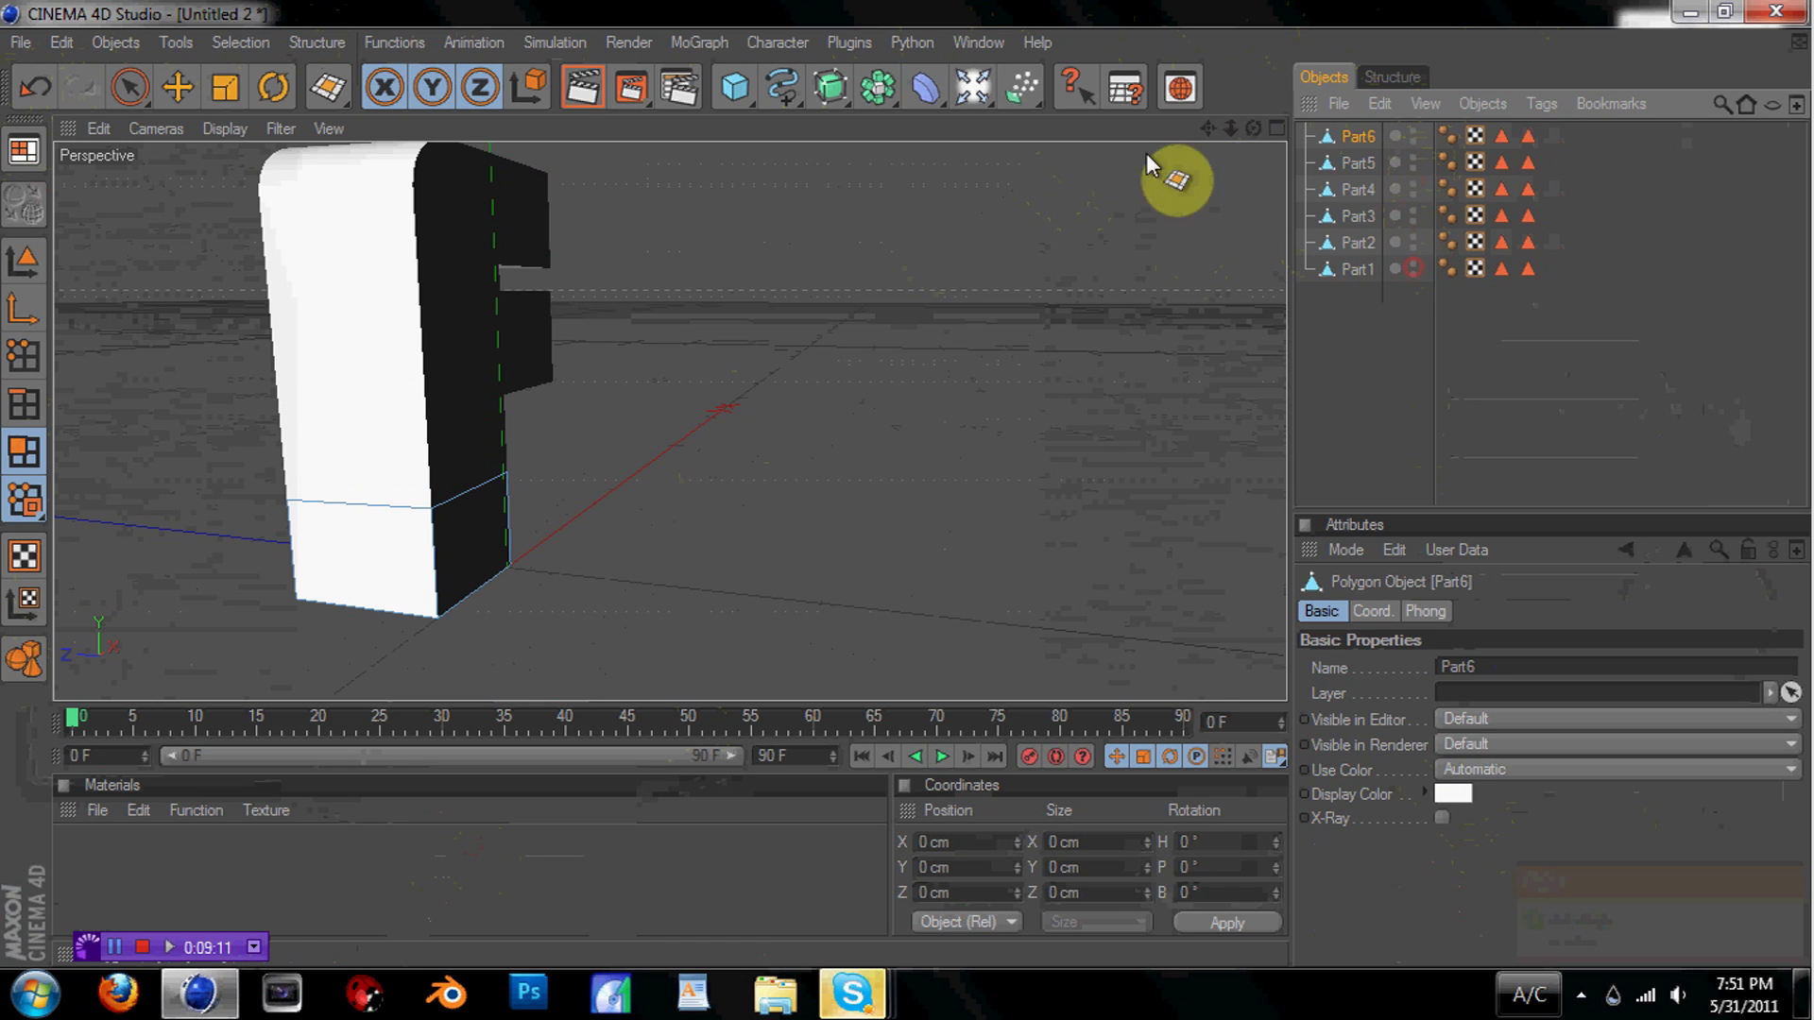
pyautogui.moveTo(1253, 128)
pyautogui.mouseDown()
pyautogui.moveTo(1157, 169)
pyautogui.moveTo(1271, 129)
pyautogui.mouseUp()
pyautogui.click(1276, 128)
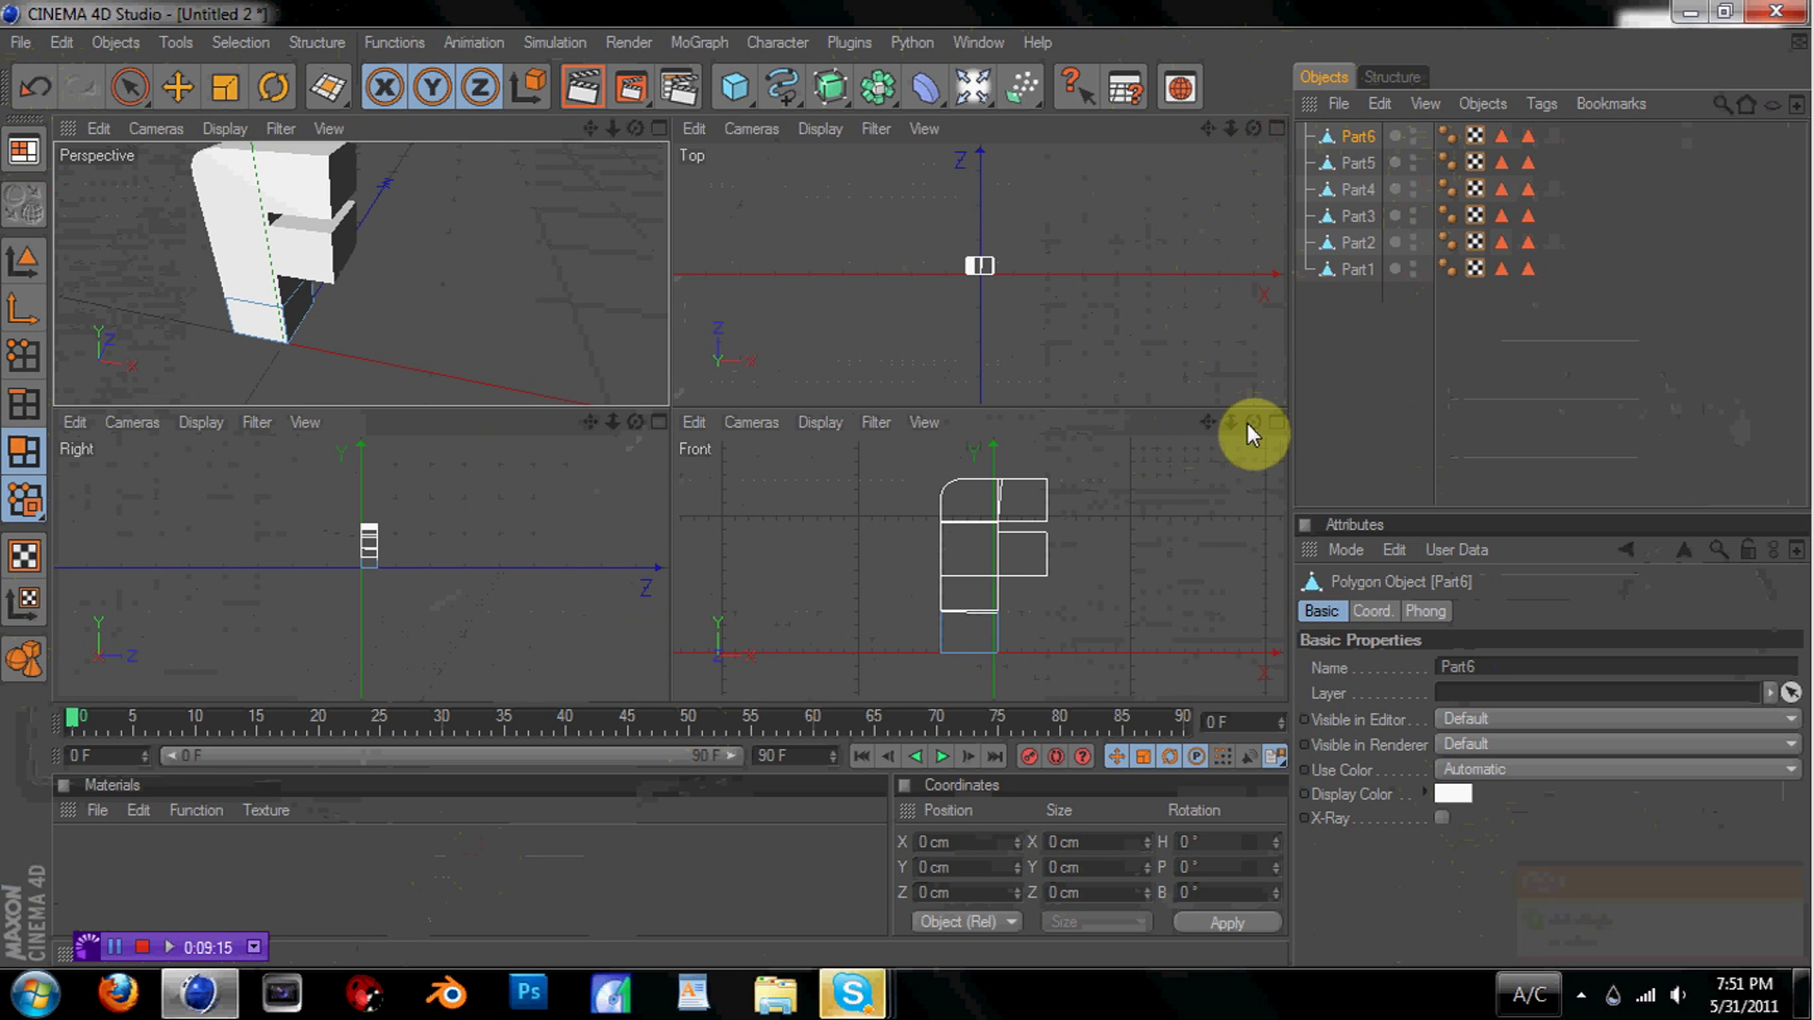
pyautogui.moveTo(1230, 421); pyautogui.dragTo(1233, 418)
pyautogui.moveTo(1230, 128); pyautogui.dragTo(1210, 189)
pyautogui.moveTo(589, 128); pyautogui.dragTo(587, 127)
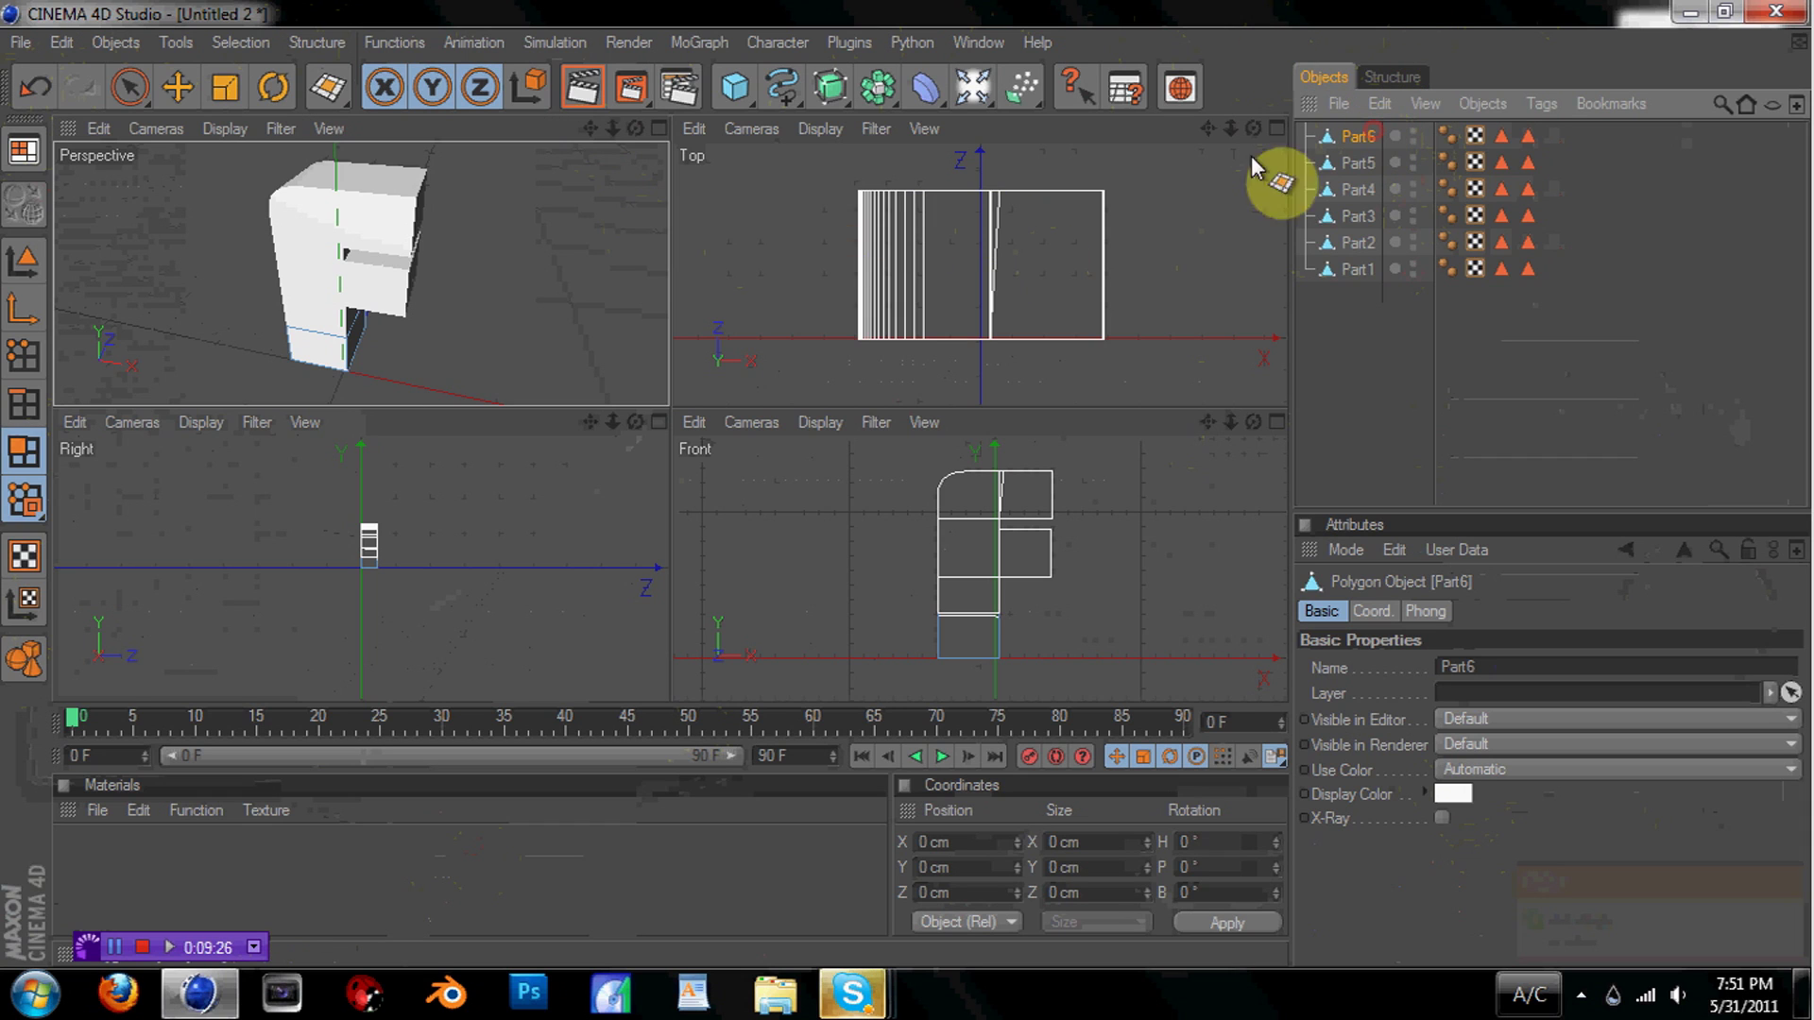
# Move only Part1's object axis to the centre of its block, at about X 20.8, Y 110.6, Z 24 cm
pyautogui.click(21, 310)
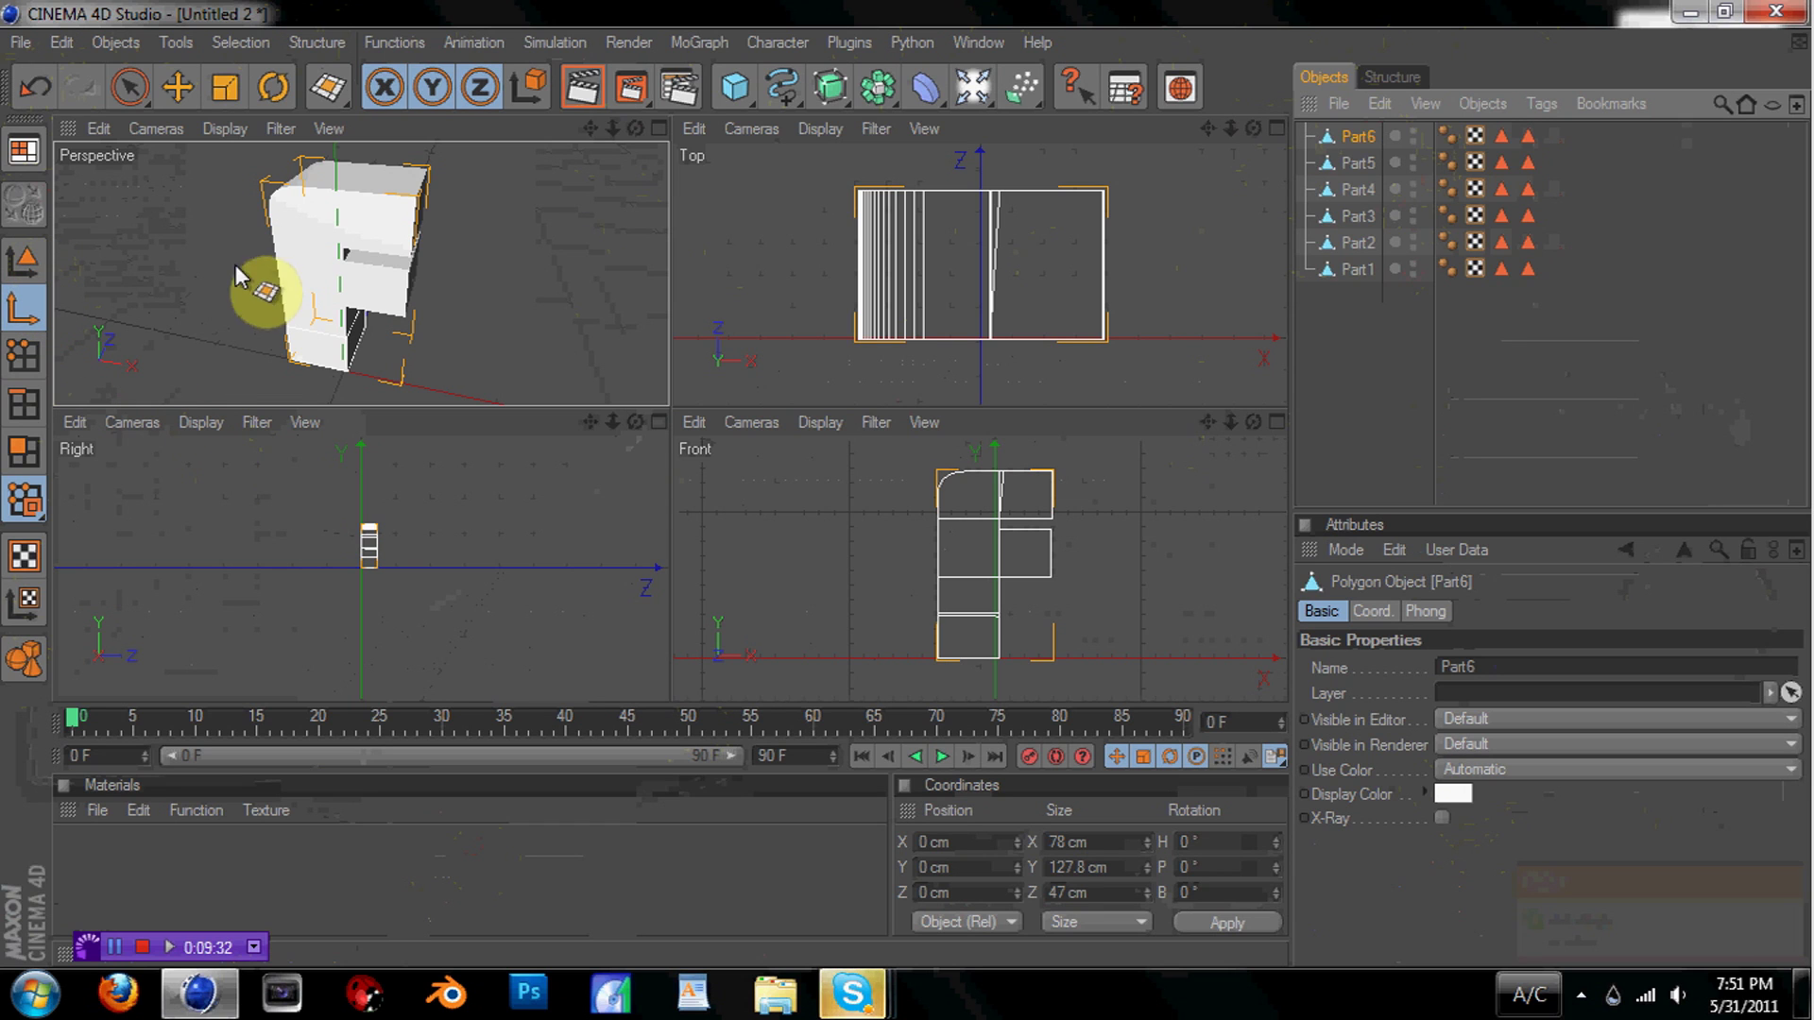
pyautogui.click(1357, 270)
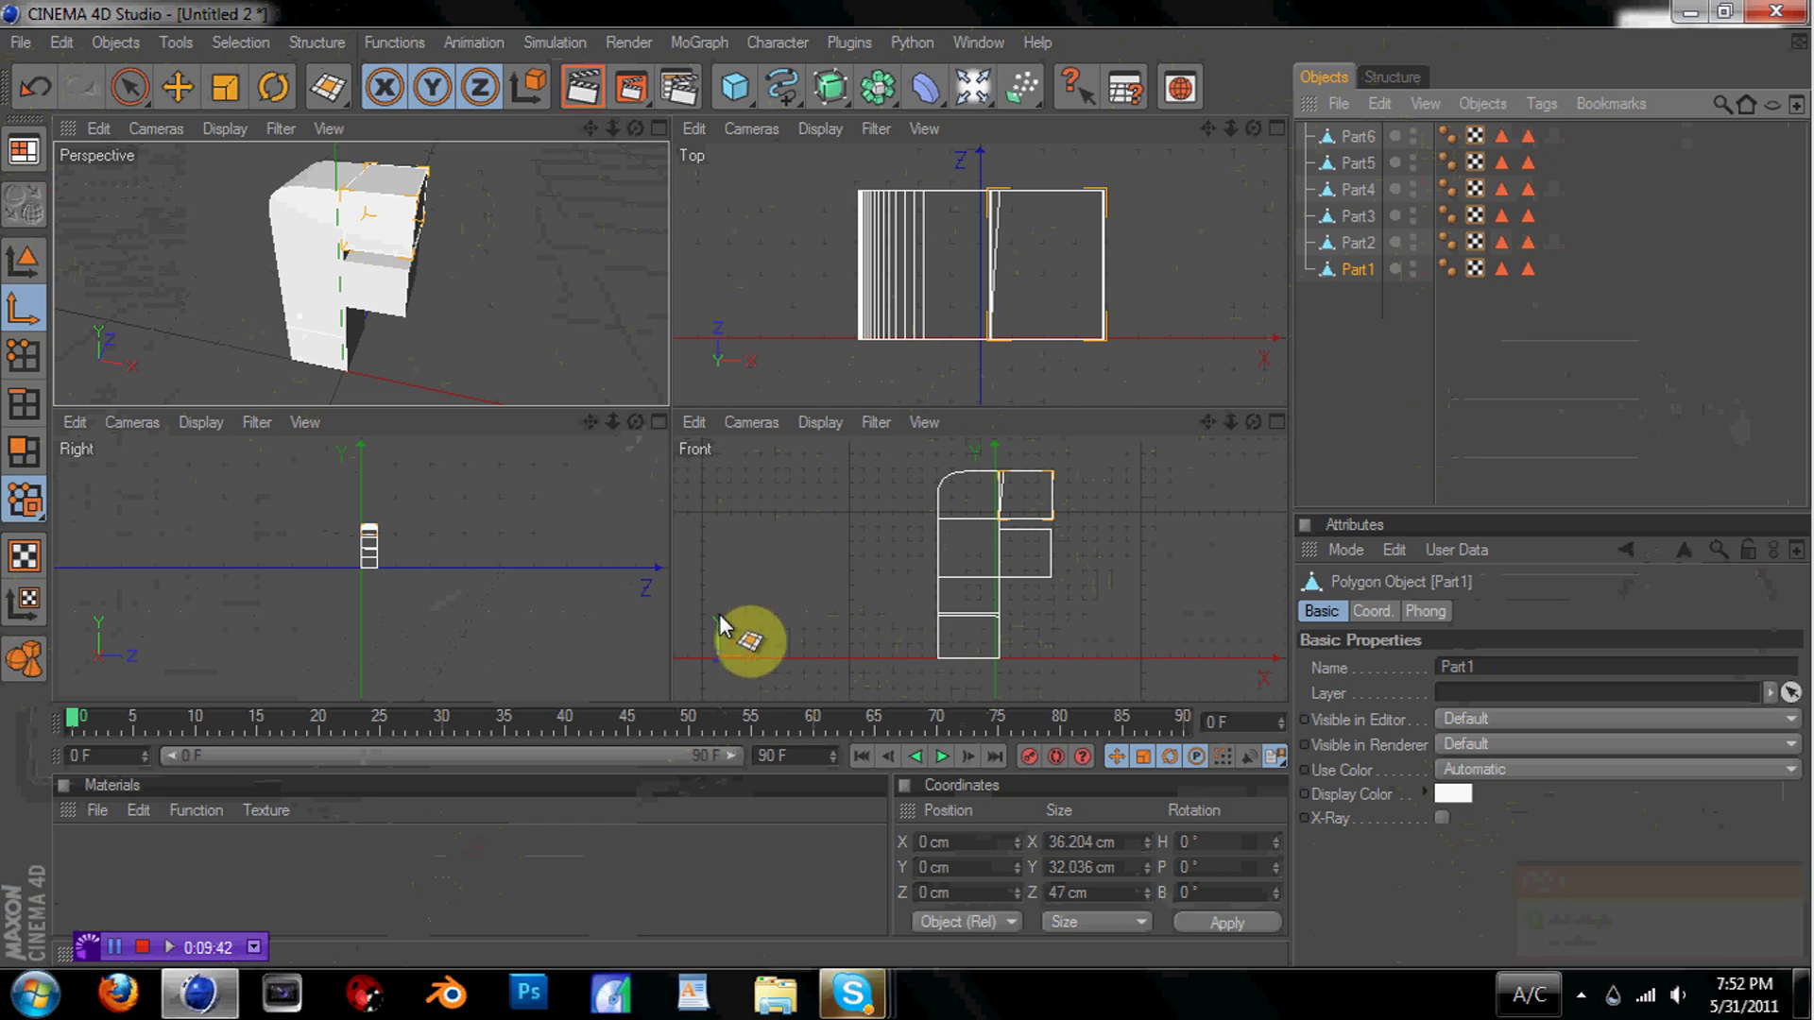
pyautogui.click(177, 90)
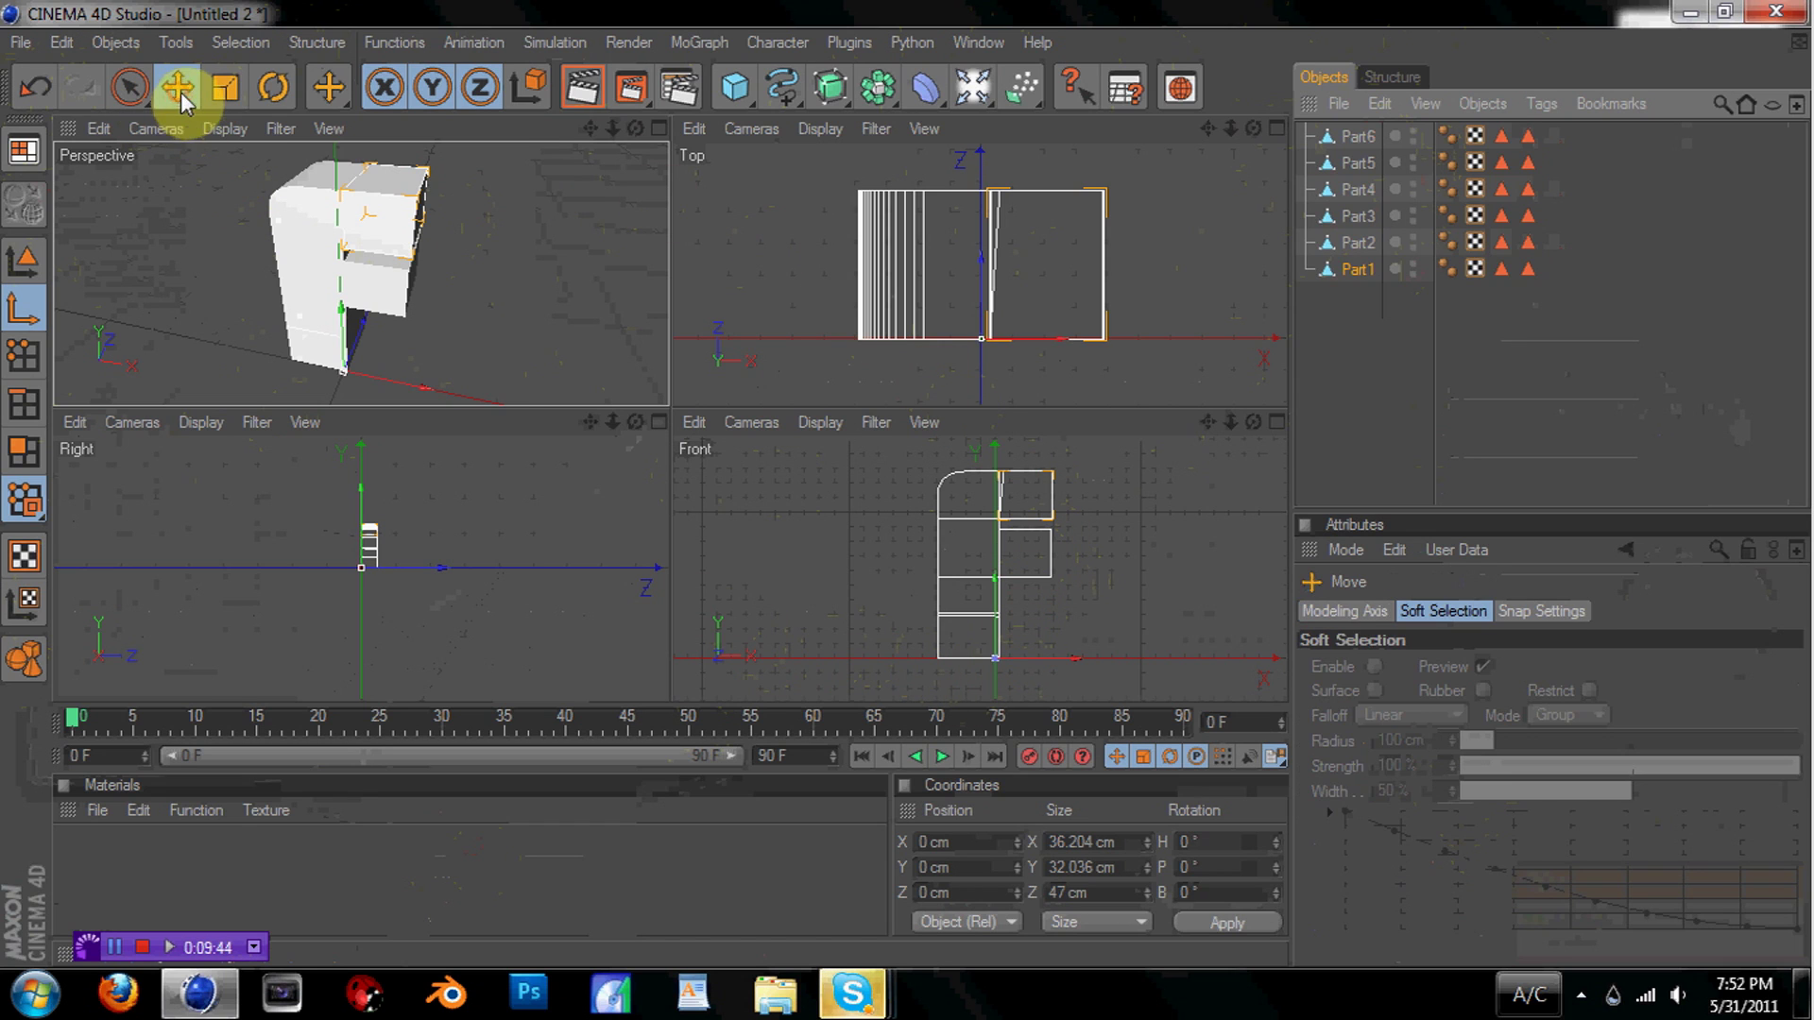
pyautogui.moveTo(998, 621); pyautogui.dragTo(1058, 496)
pyautogui.moveTo(1051, 293); pyautogui.dragTo(1050, 217)
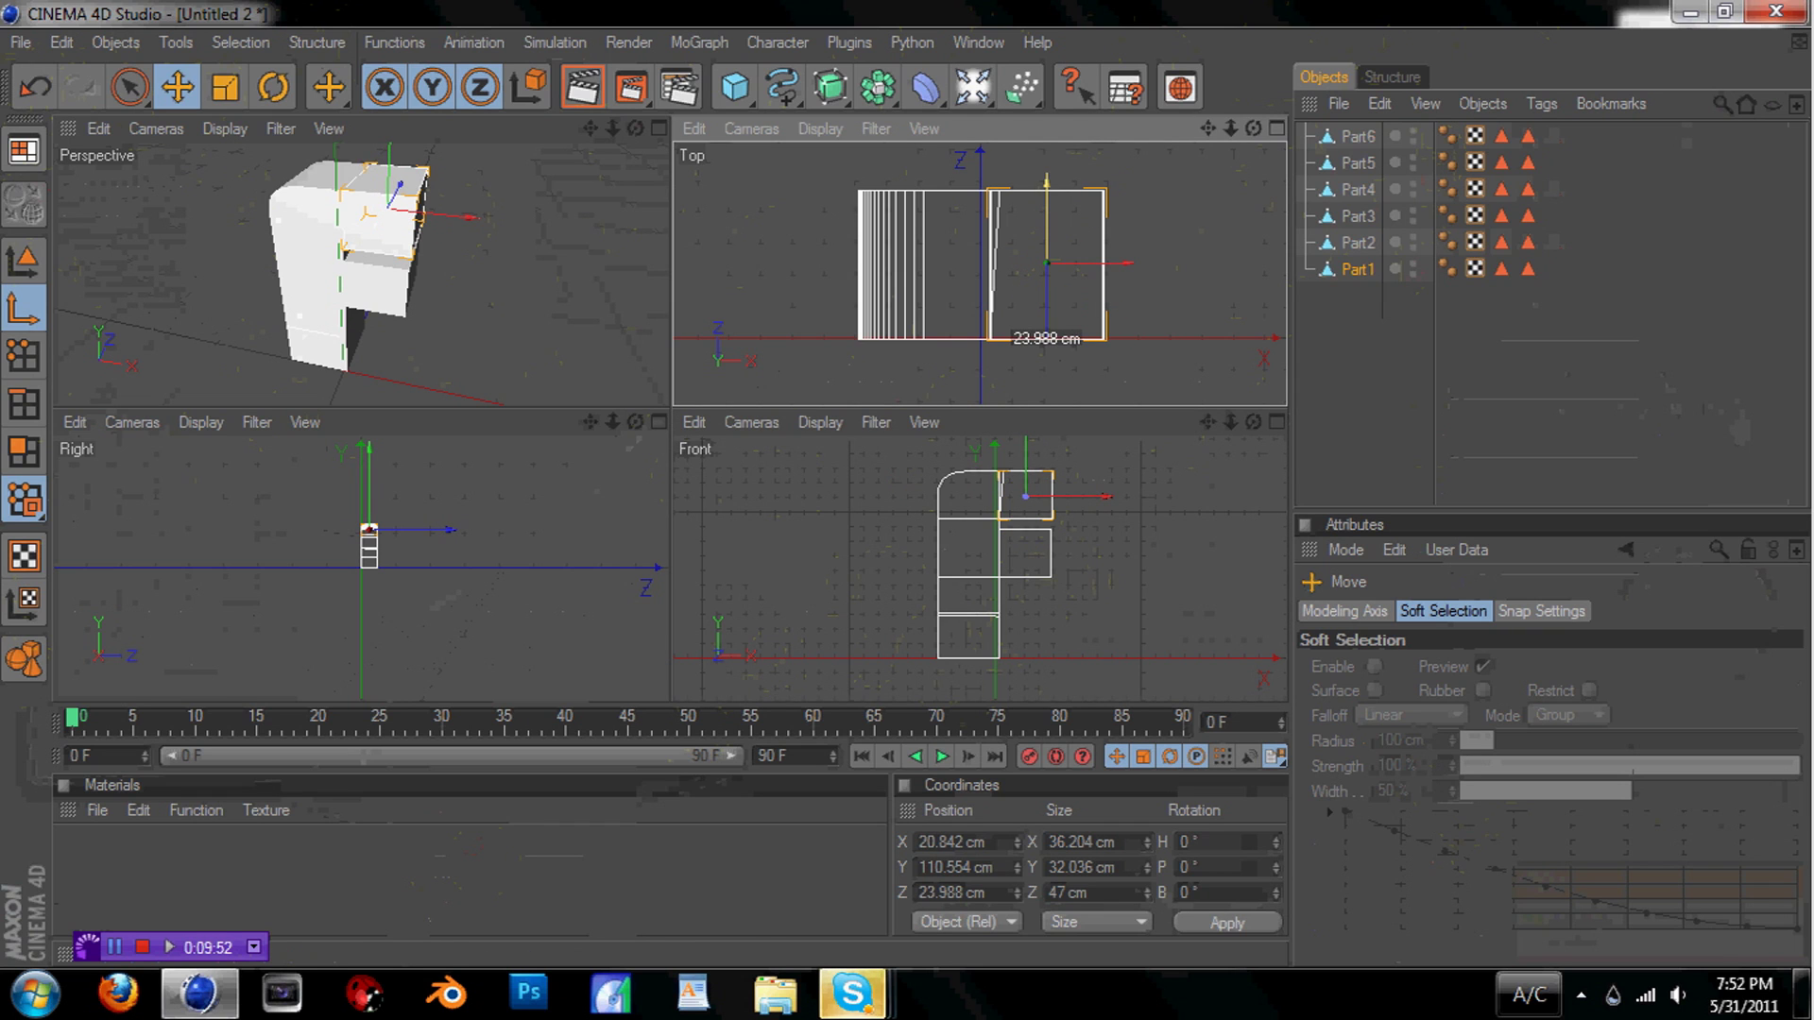
# Move Part2's object axis to the centre of its rounded corner block, at about X -19 and Y 112.4 cm and midway in depth
pyautogui.click(1360, 247)
pyautogui.click(998, 633)
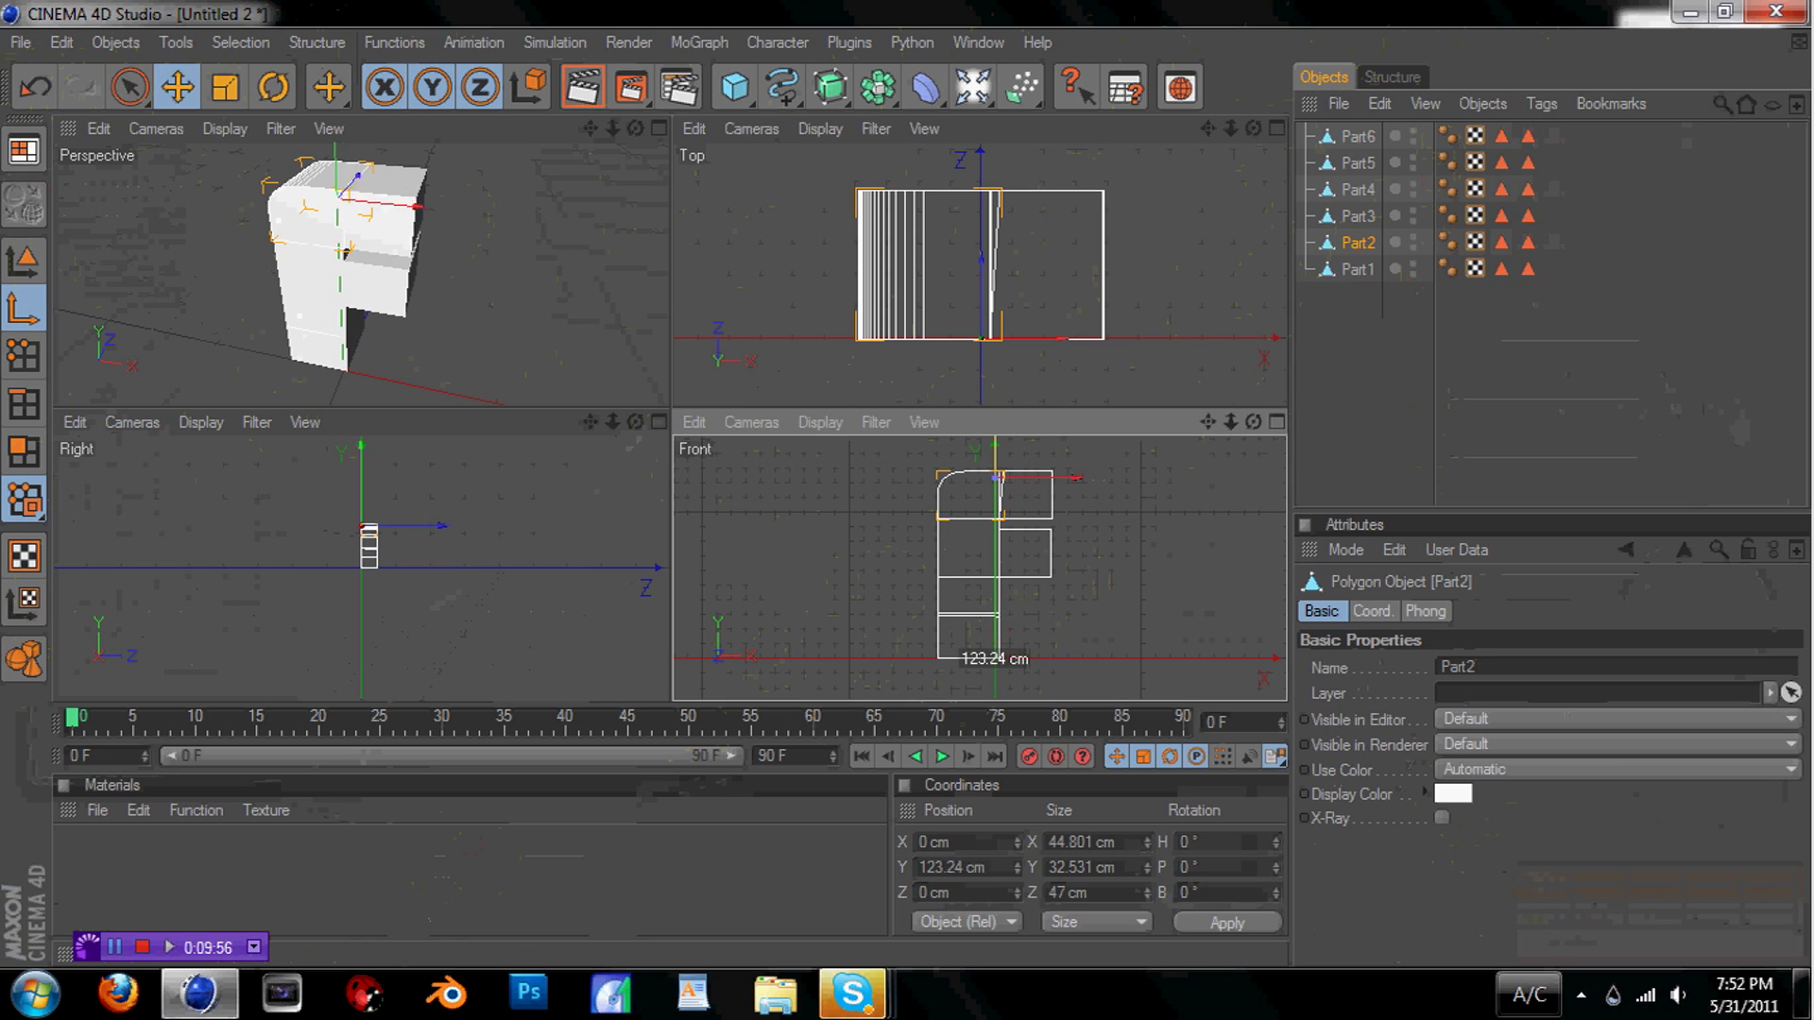
pyautogui.moveTo(995, 658); pyautogui.dragTo(994, 654)
pyautogui.moveTo(1059, 495); pyautogui.dragTo(1045, 497)
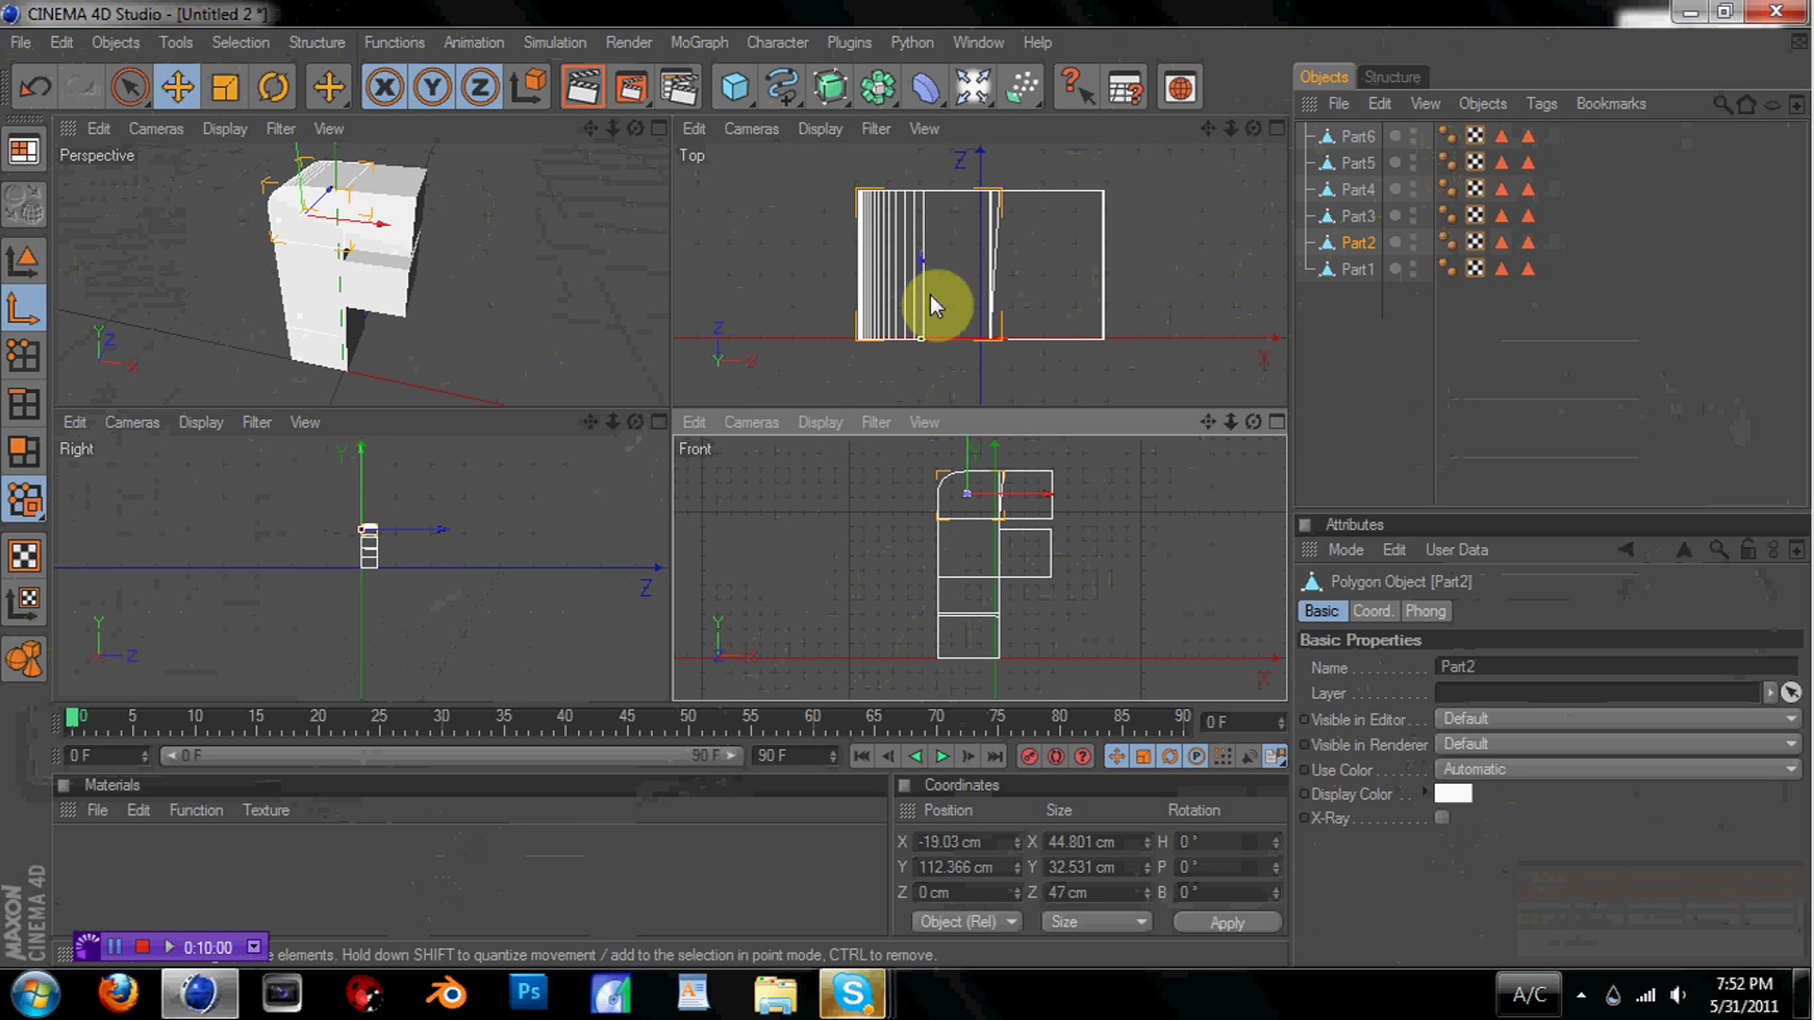
pyautogui.moveTo(925, 298)
pyautogui.mouseDown()
pyautogui.moveTo(925, 242)
pyautogui.moveTo(921, 273)
pyautogui.mouseUp()
# Move Part3's object axis to the centre of its block, at about X -19, Y 75.2, Z 24 cm
pyautogui.click(1359, 216)
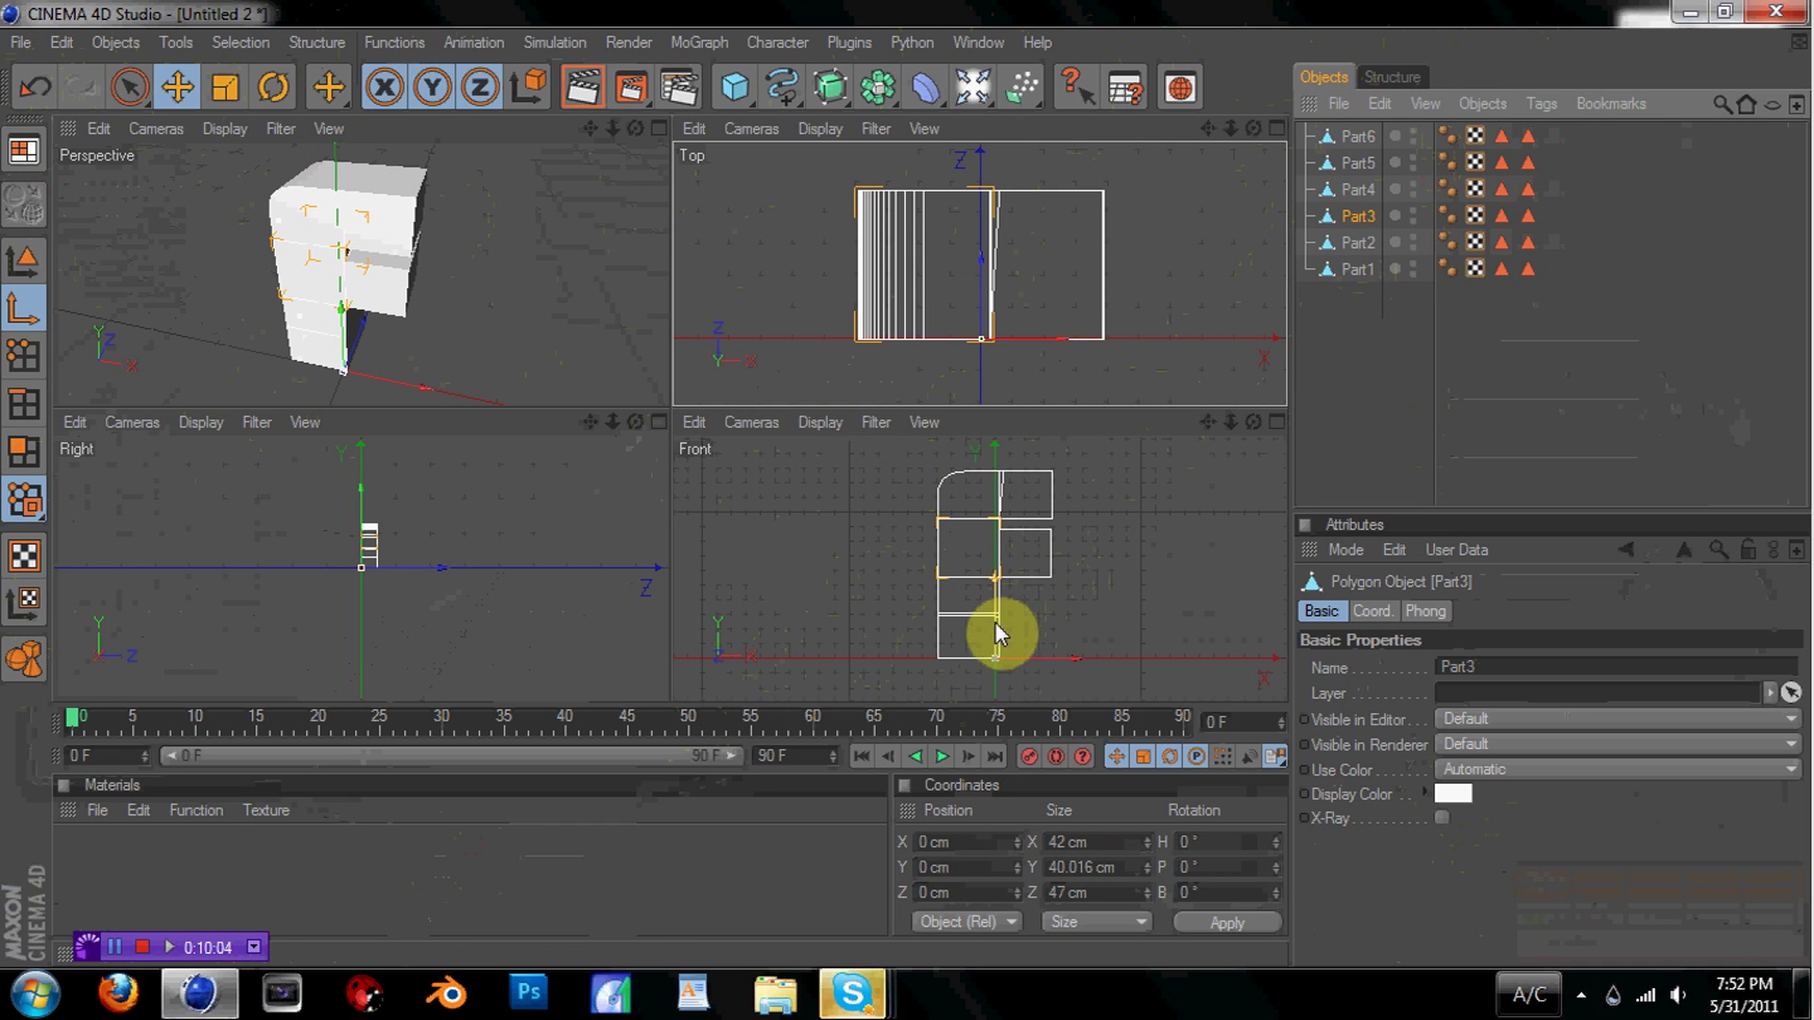
pyautogui.moveTo(996, 632); pyautogui.dragTo(996, 593)
pyautogui.moveTo(996, 658); pyautogui.dragTo(995, 627)
pyautogui.moveTo(923, 324); pyautogui.dragTo(915, 303)
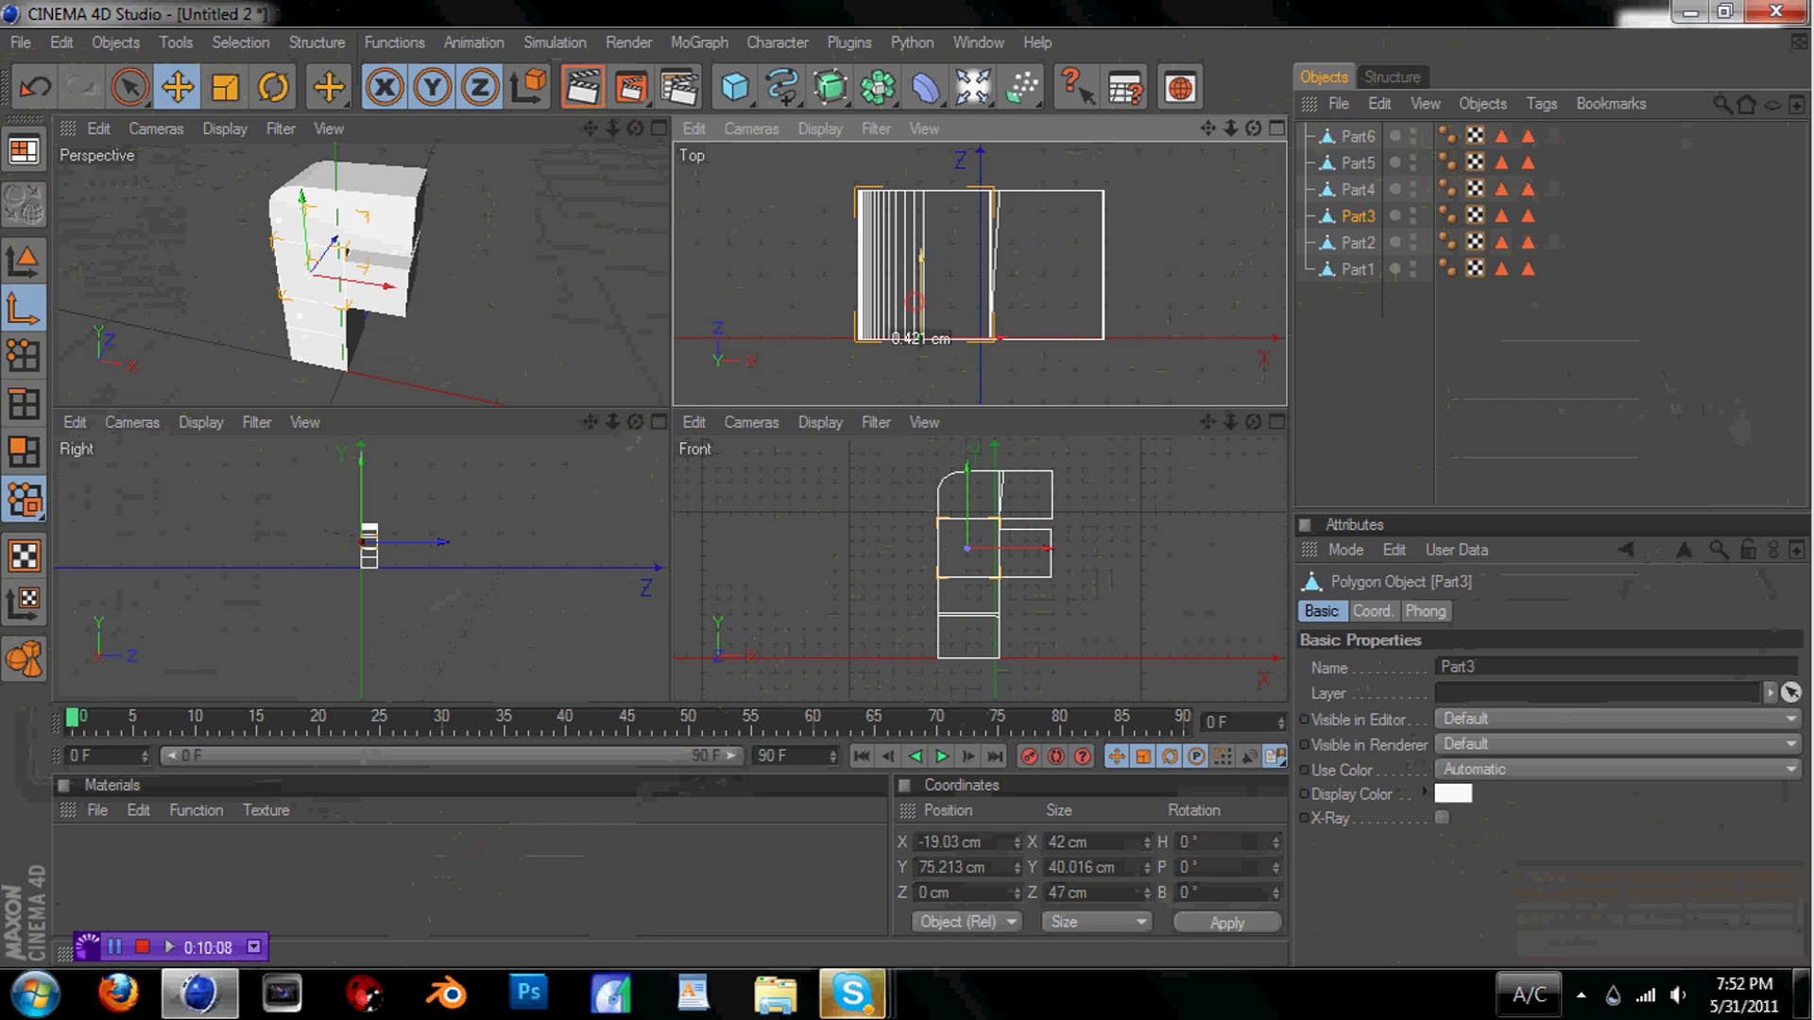
# Move Part4's object axis to the centre of the middle arm block, at about X 19.9, Y 72.5, Z 23.1 cm
pyautogui.click(1357, 189)
pyautogui.moveTo(1036, 649); pyautogui.dragTo(1064, 650)
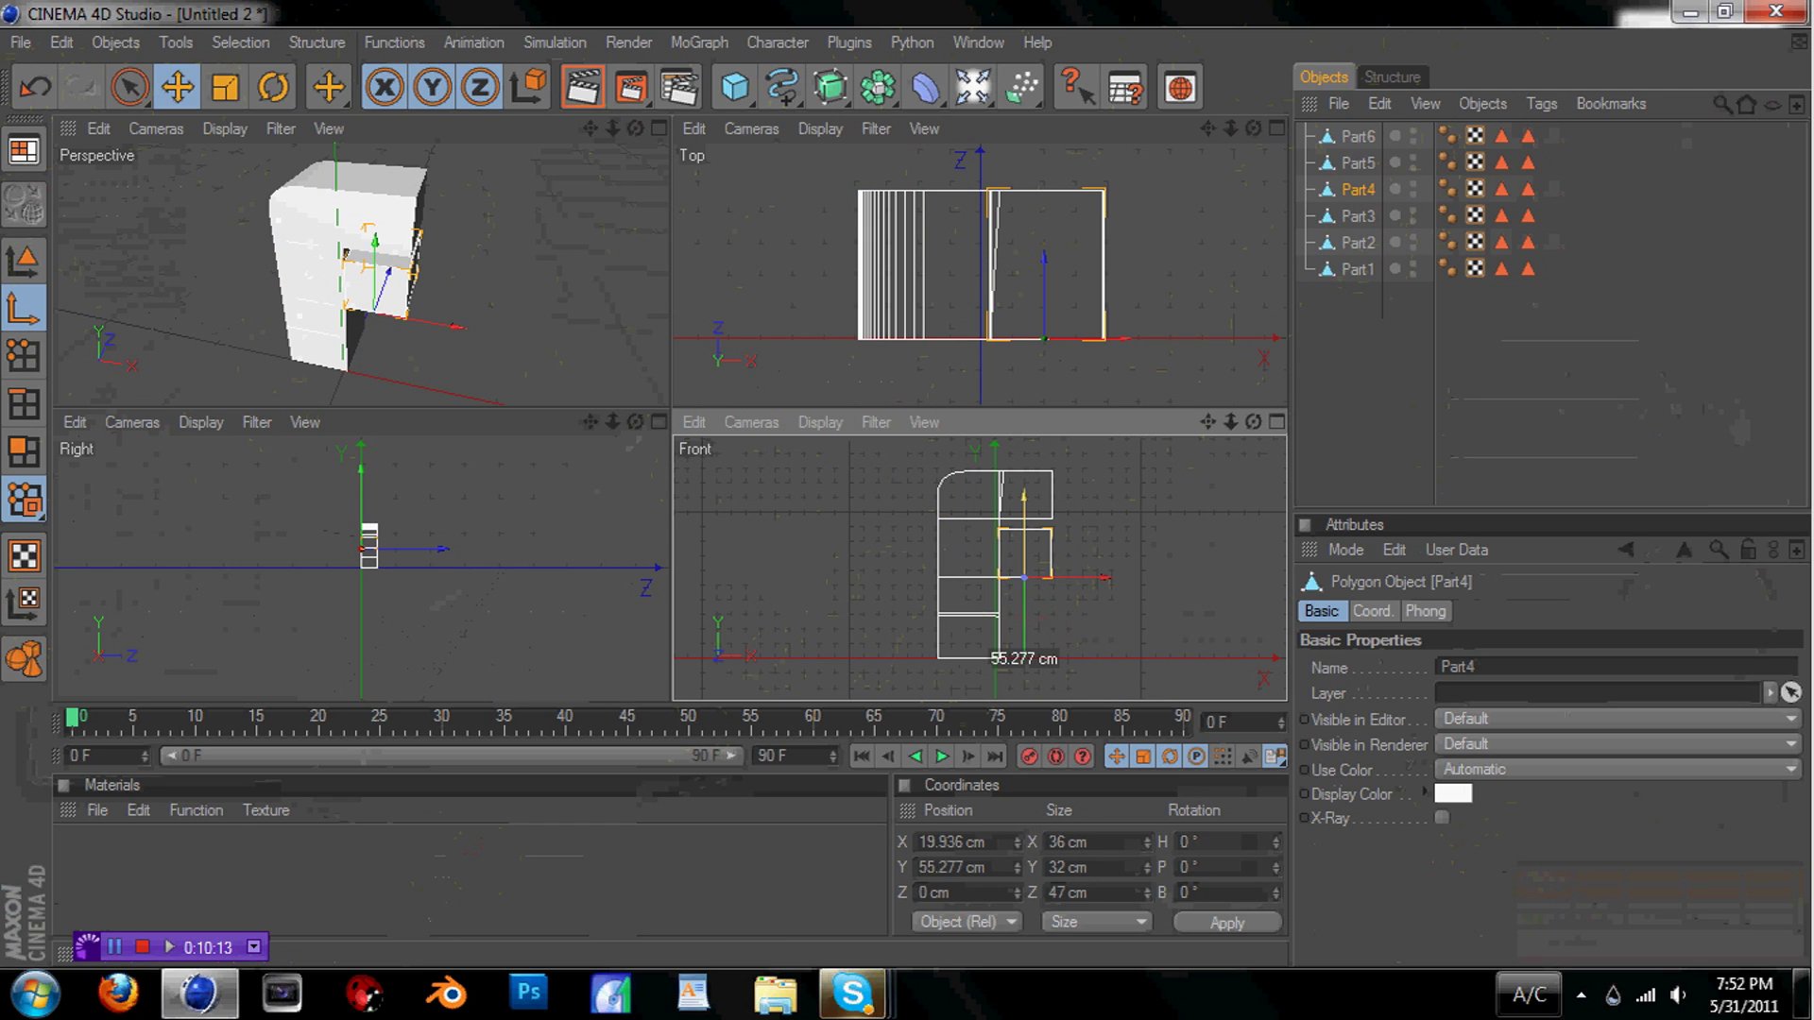
pyautogui.moveTo(1032, 511); pyautogui.dragTo(1032, 514)
pyautogui.moveTo(1040, 287); pyautogui.dragTo(1040, 287)
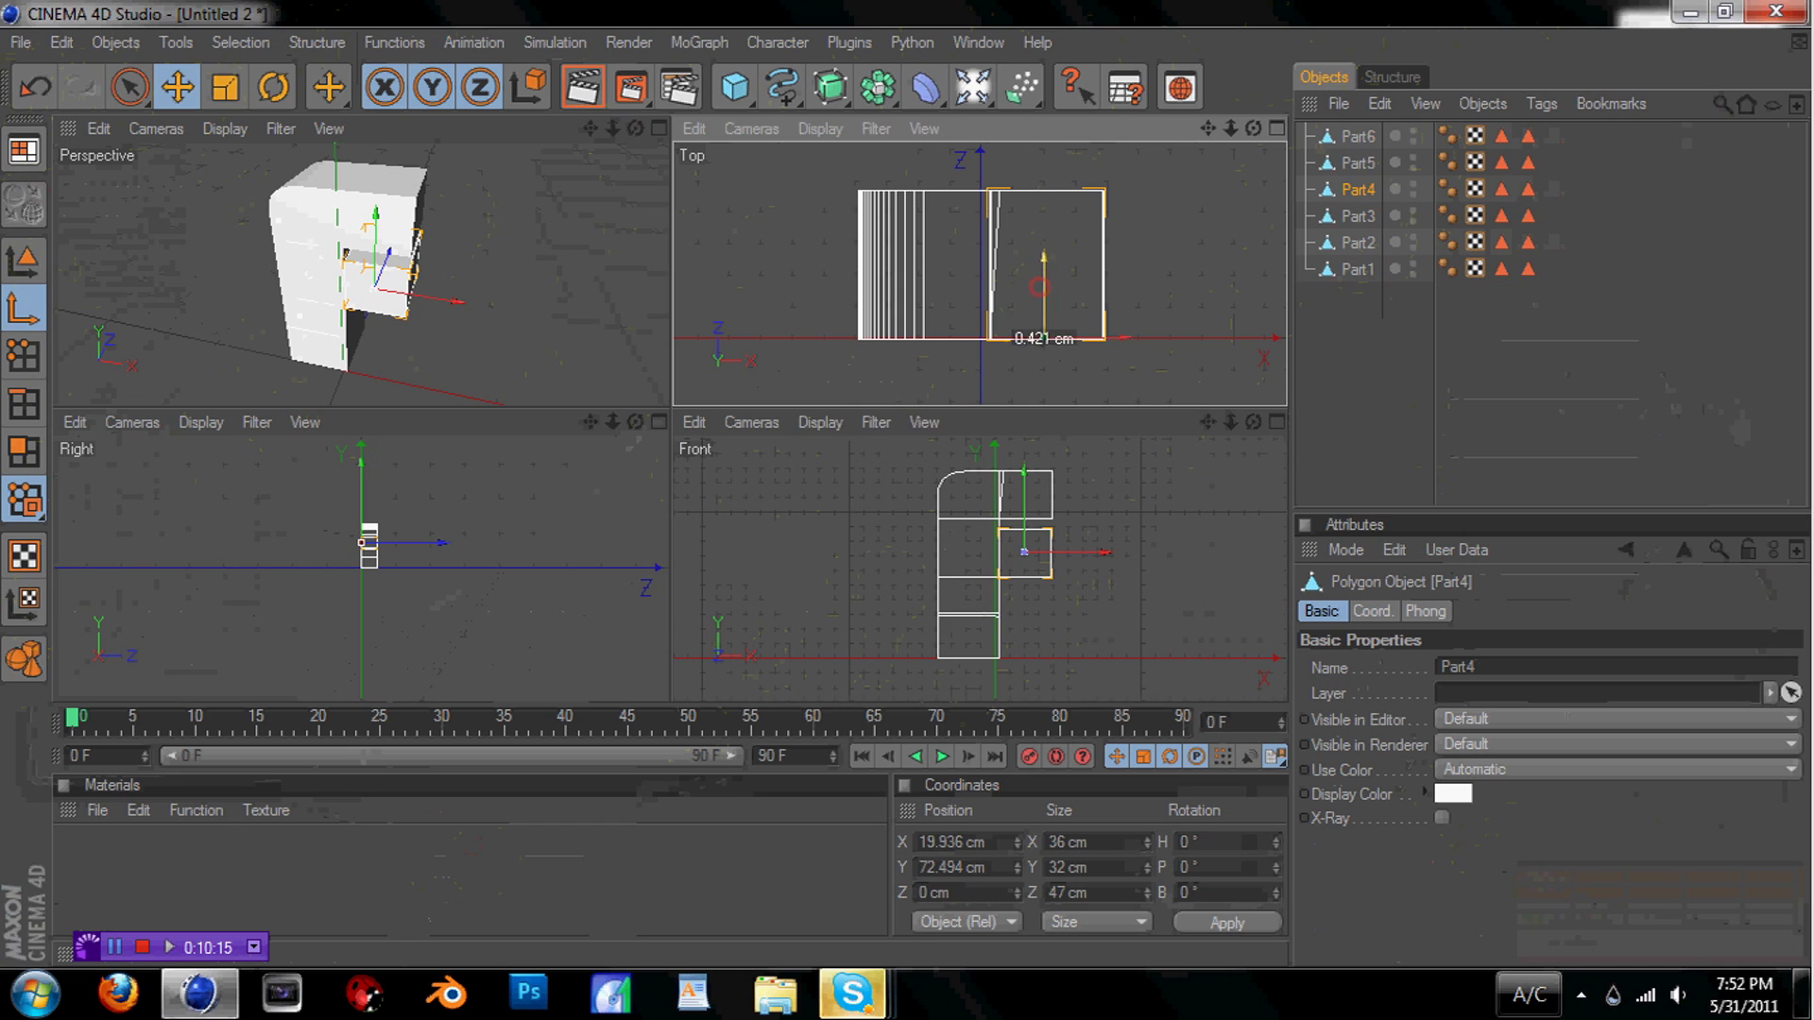
# Move Part5's object axis to the centre of its stem block, at about X -17.2, Y 44.4, Z 21.9 cm
pyautogui.click(1358, 162)
pyautogui.moveTo(1002, 631); pyautogui.dragTo(1021, 600)
pyautogui.moveTo(930, 319); pyautogui.dragTo(924, 331)
# Move Part6's object axis to the centre of the stem's lowest block, at about X -18.1, Y 13.6, Z 21.5 cm
pyautogui.click(1359, 137)
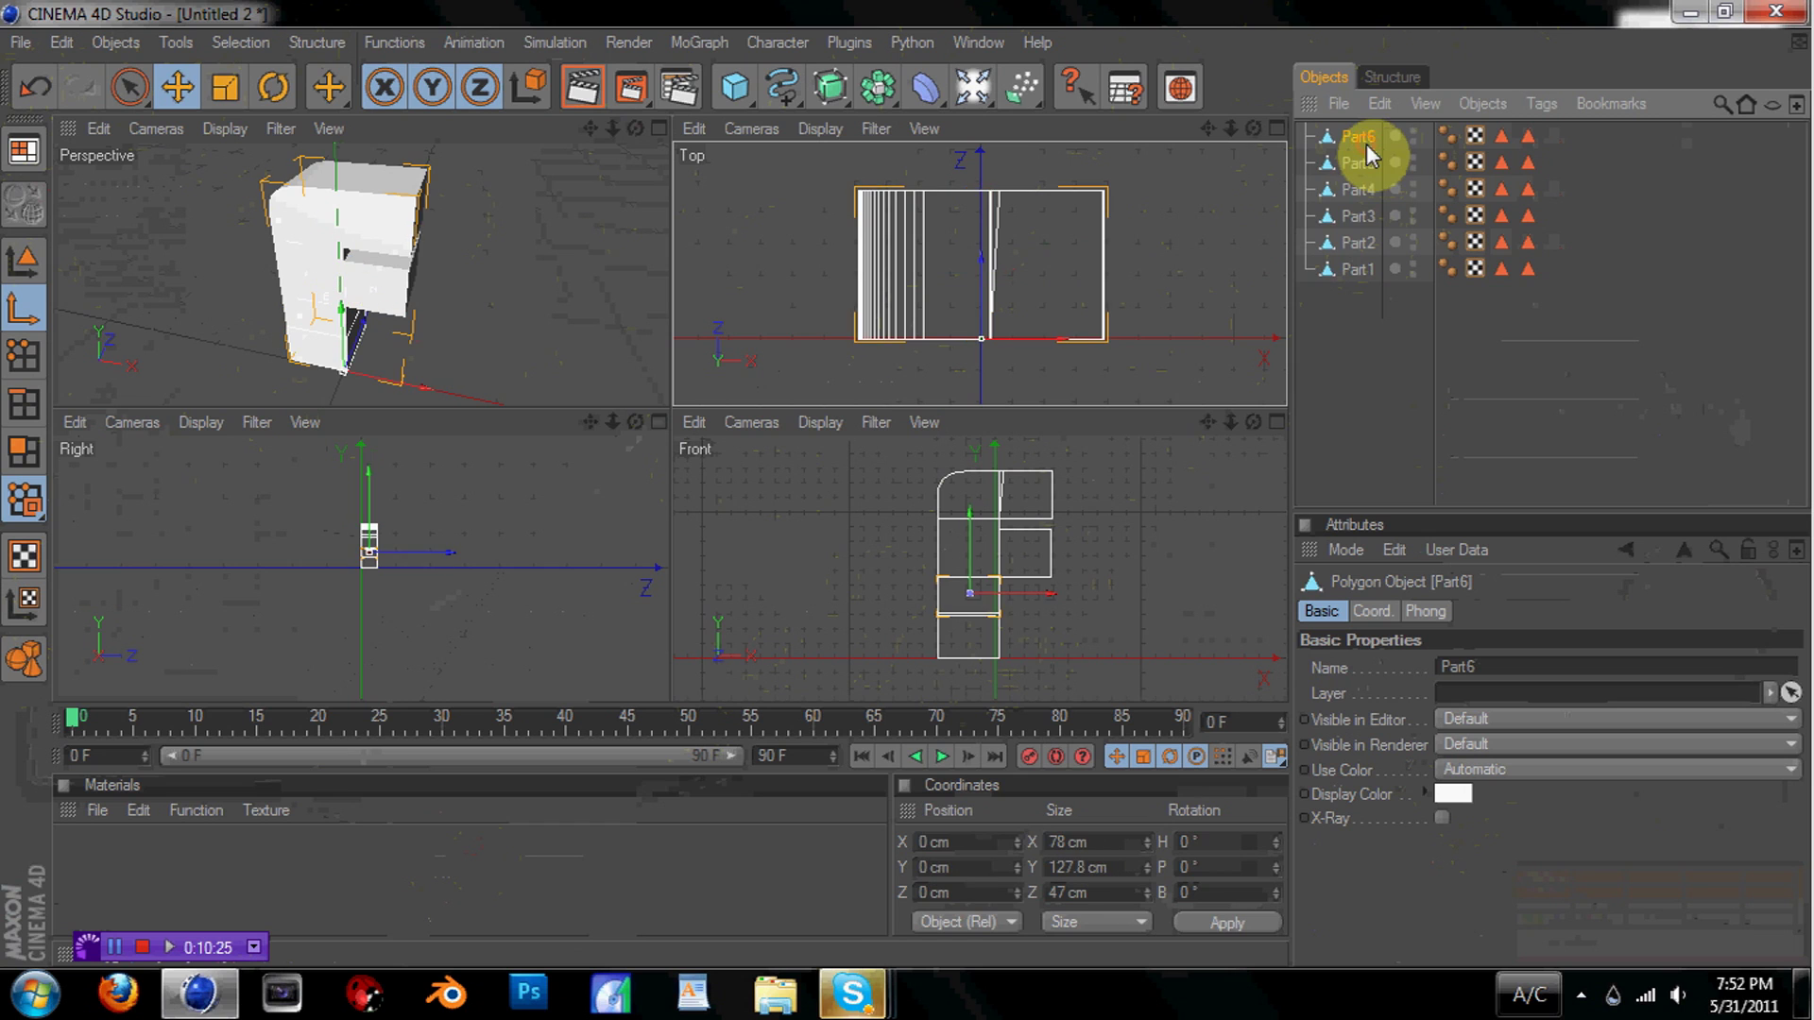
pyautogui.click(1354, 245)
pyautogui.click(1356, 218)
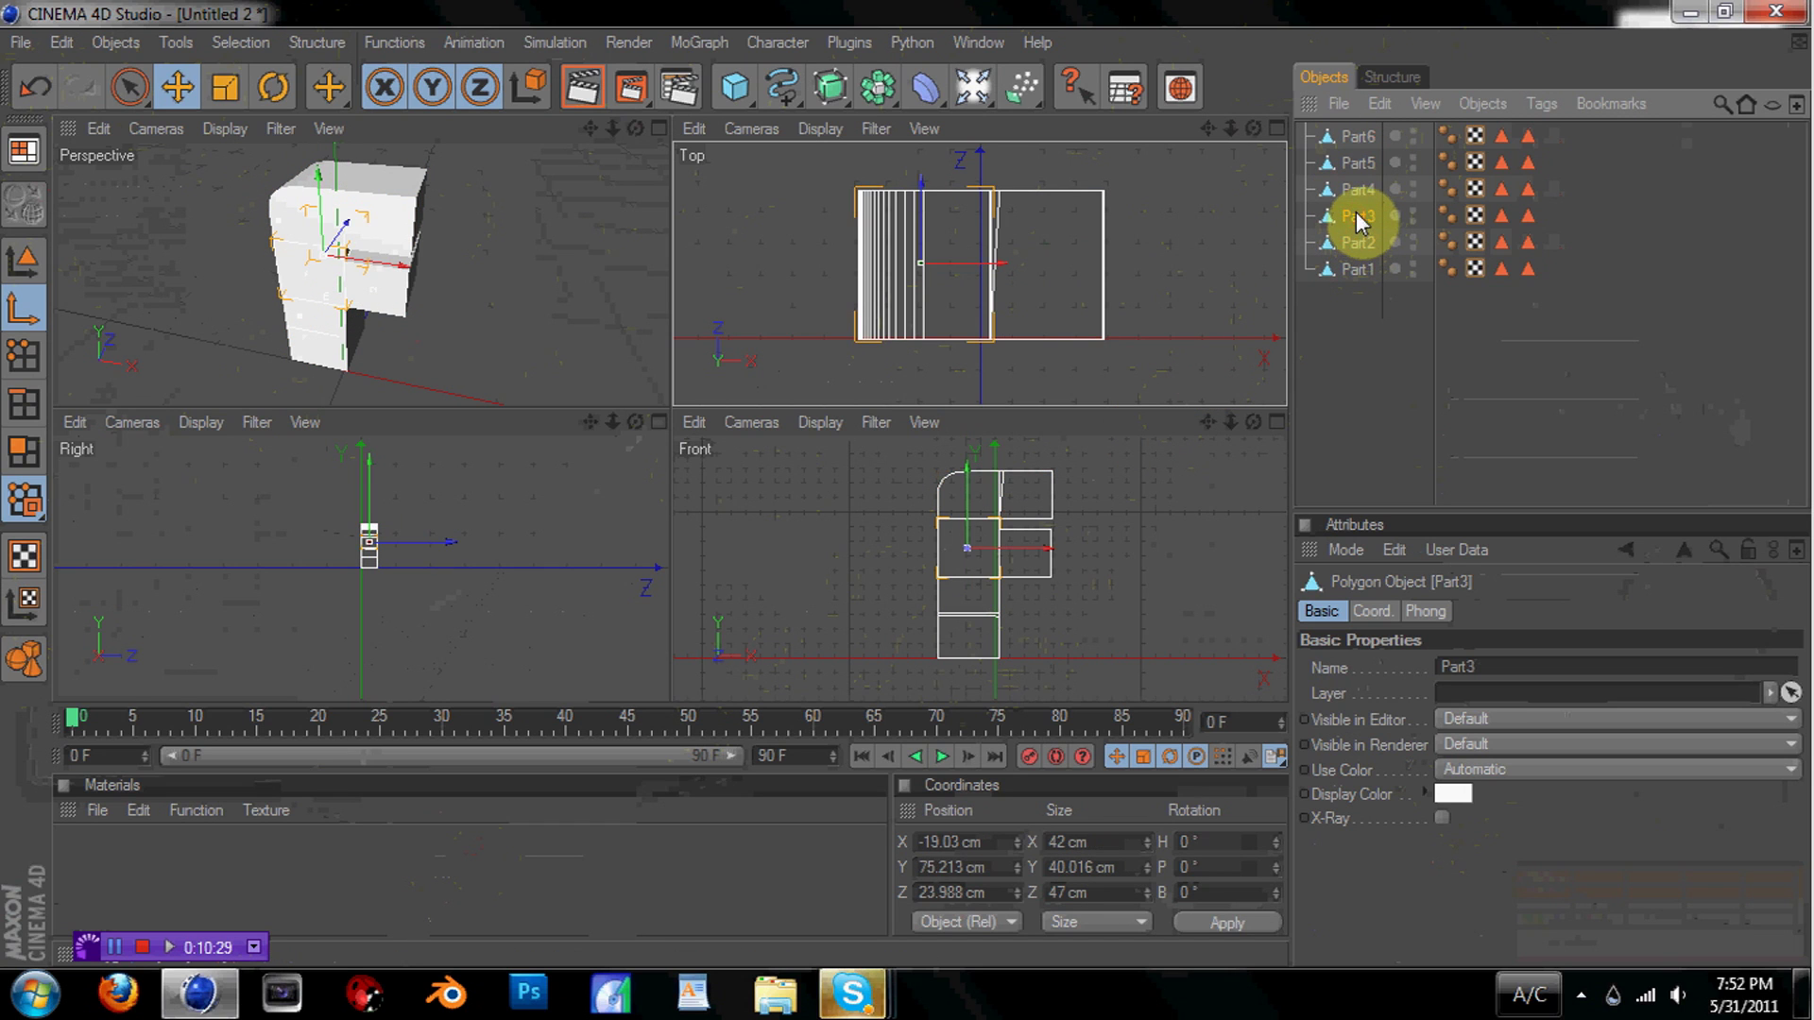
pyautogui.click(1359, 165)
pyautogui.click(1360, 137)
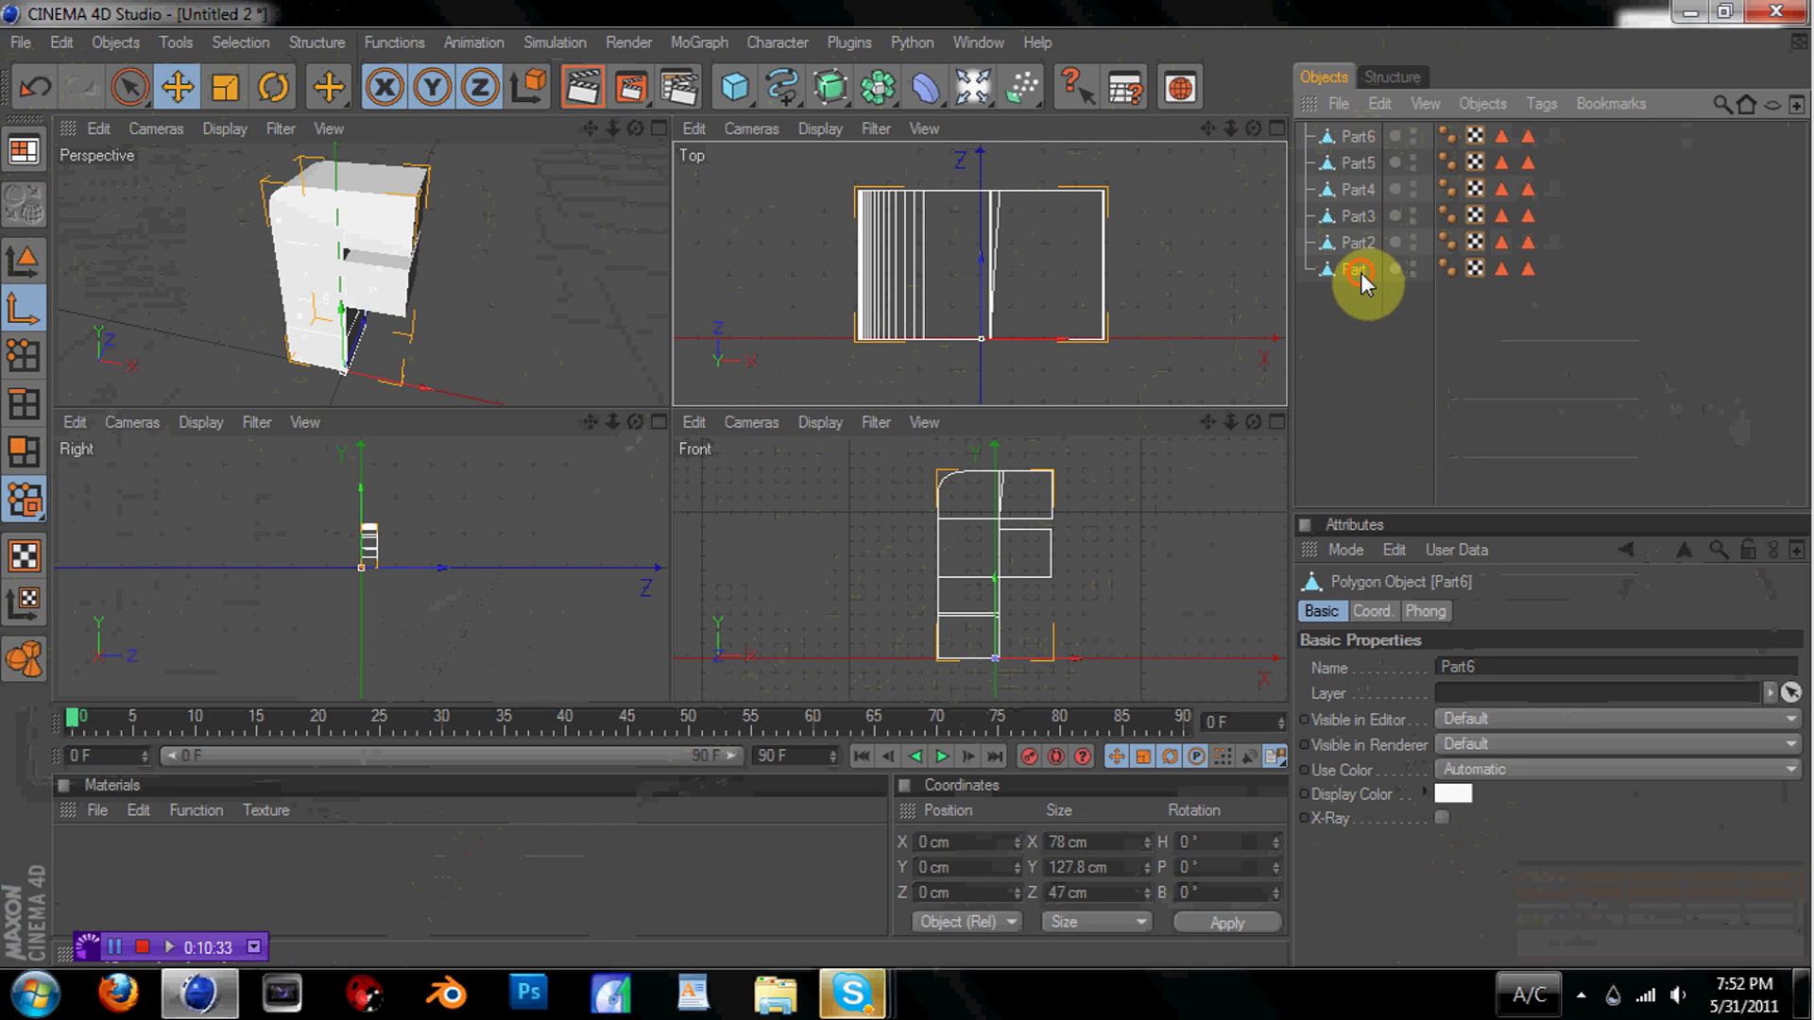
pyautogui.click(1371, 138)
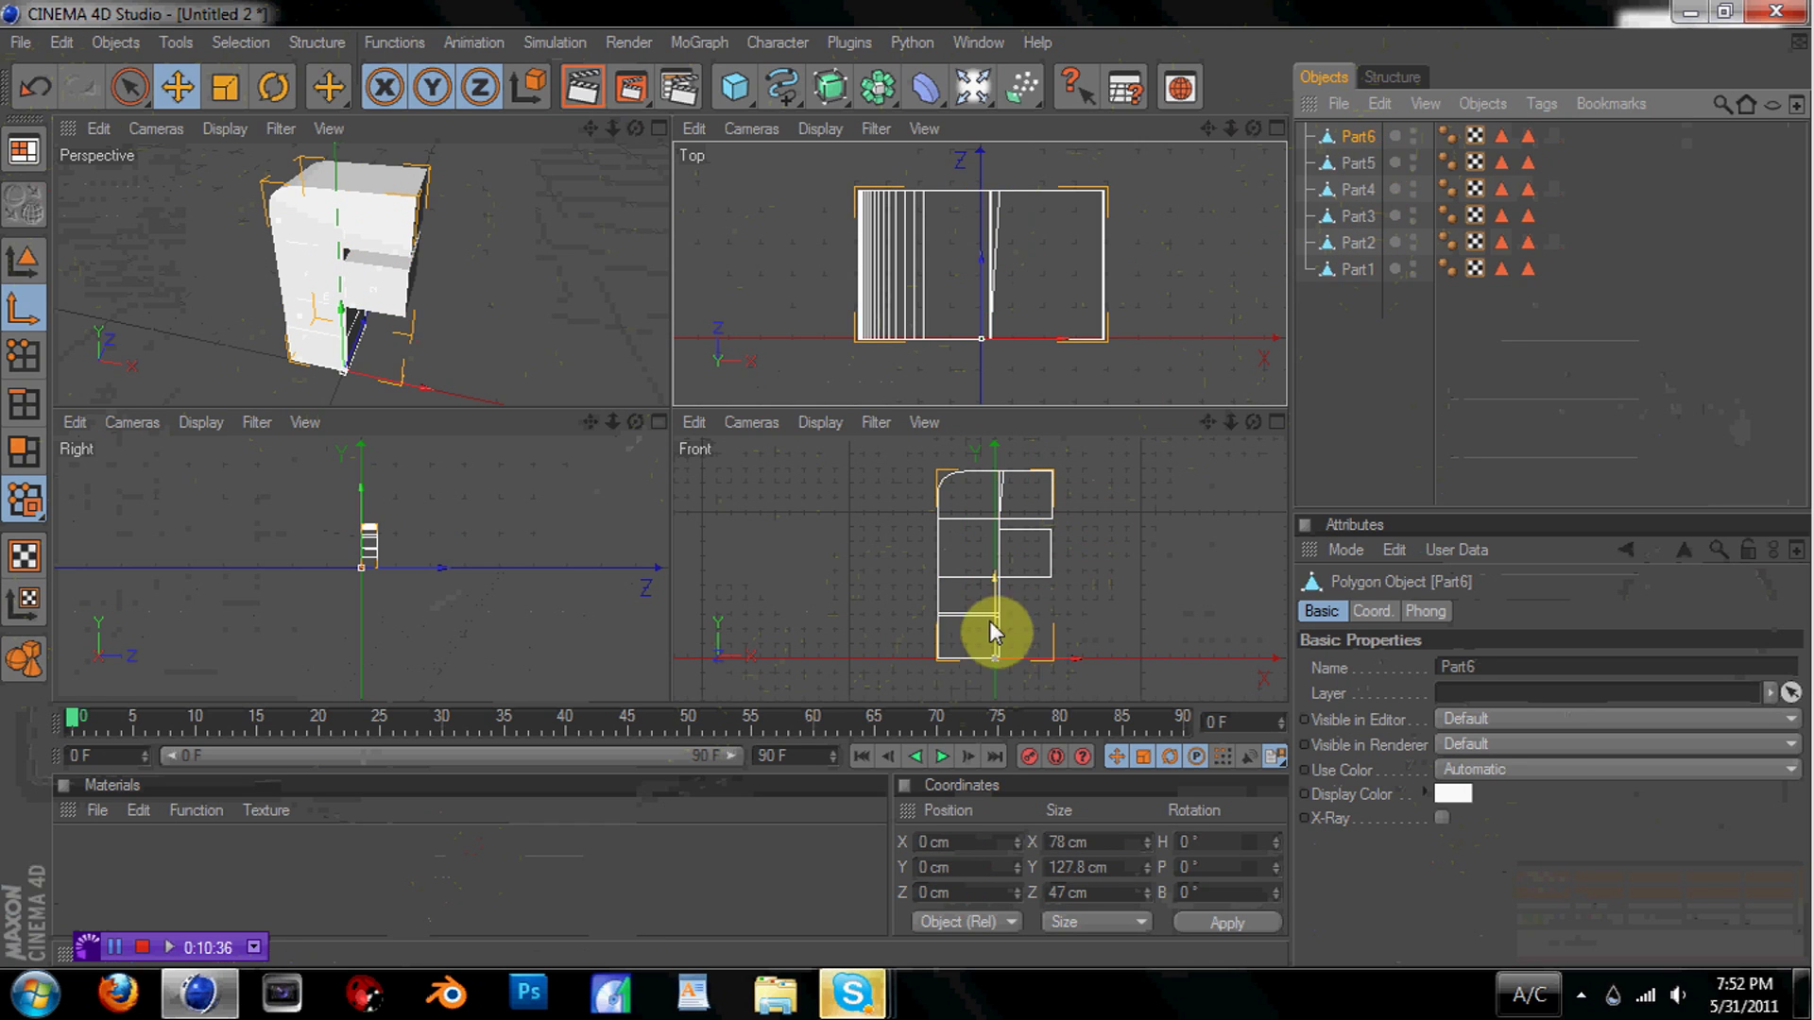
pyautogui.moveTo(1026, 654); pyautogui.dragTo(972, 624)
pyautogui.moveTo(925, 286); pyautogui.dragTo(924, 332)
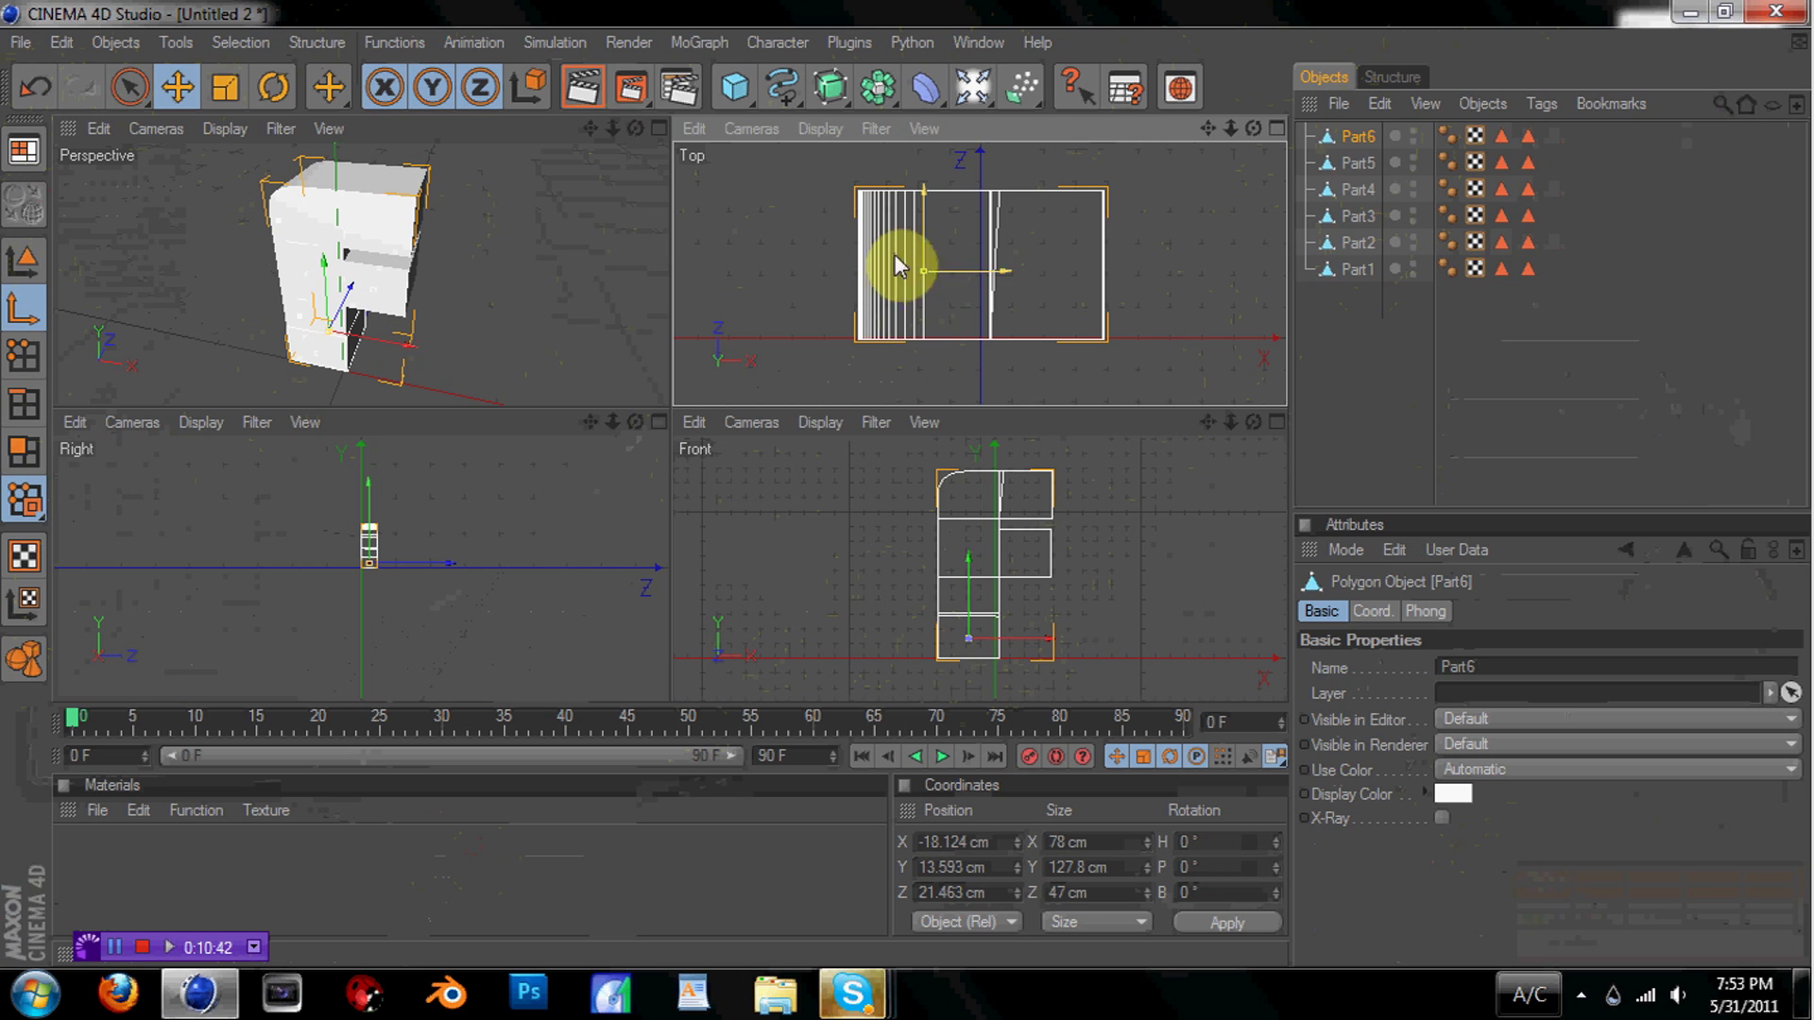
# Maximise the Perspective view, leave object-axis mode for animation mode, and check the axis positions of Part5 through Part1
pyautogui.click(657, 124)
pyautogui.moveTo(1254, 132); pyautogui.dragTo(1219, 135)
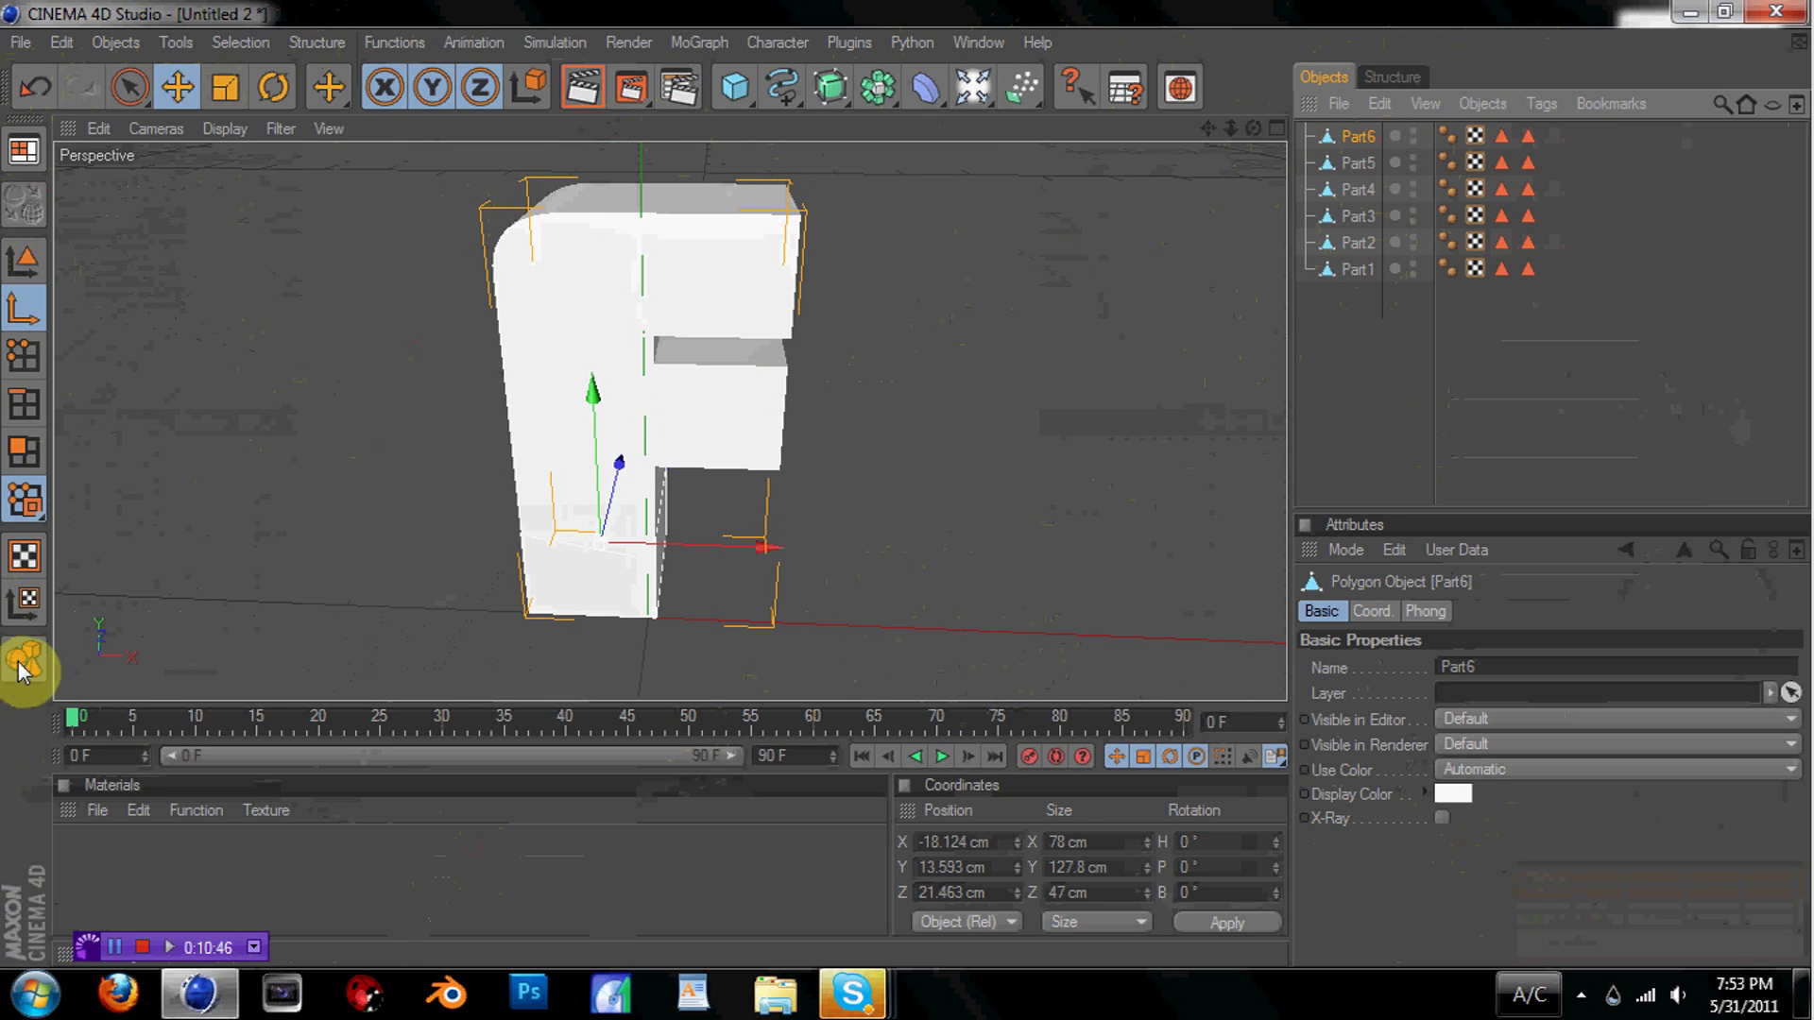
pyautogui.click(1353, 164)
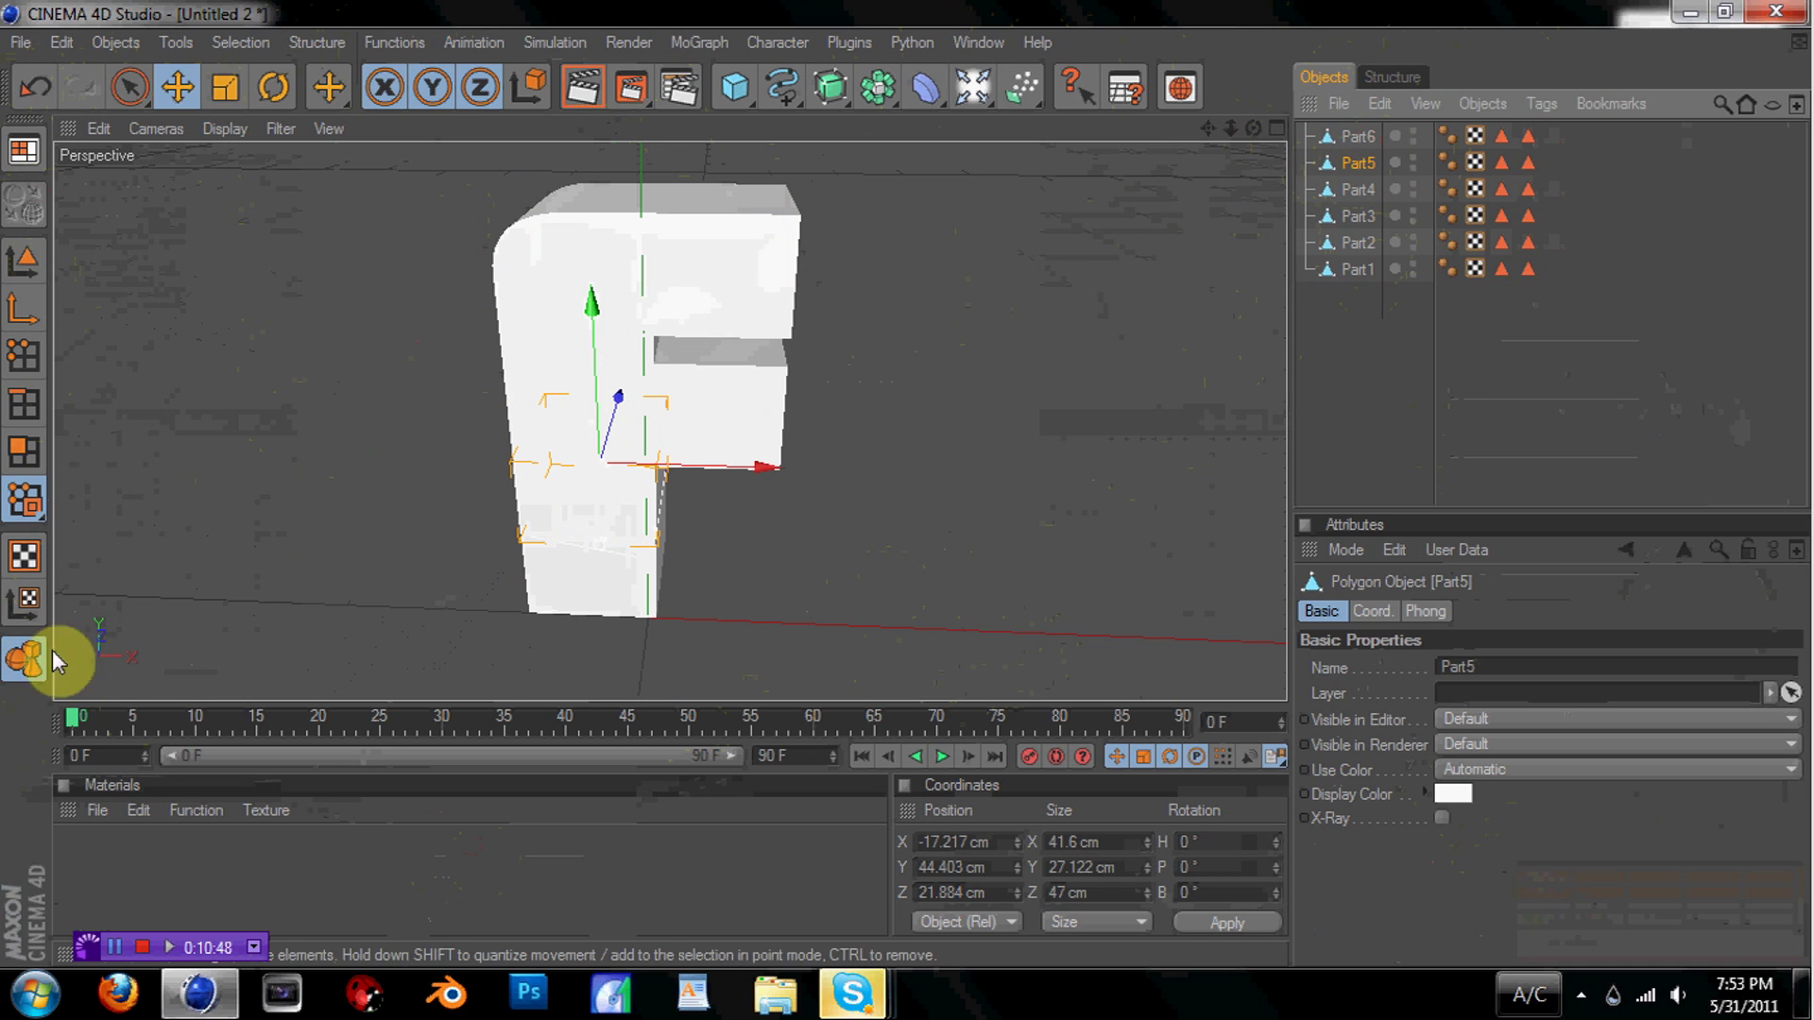
pyautogui.click(1360, 189)
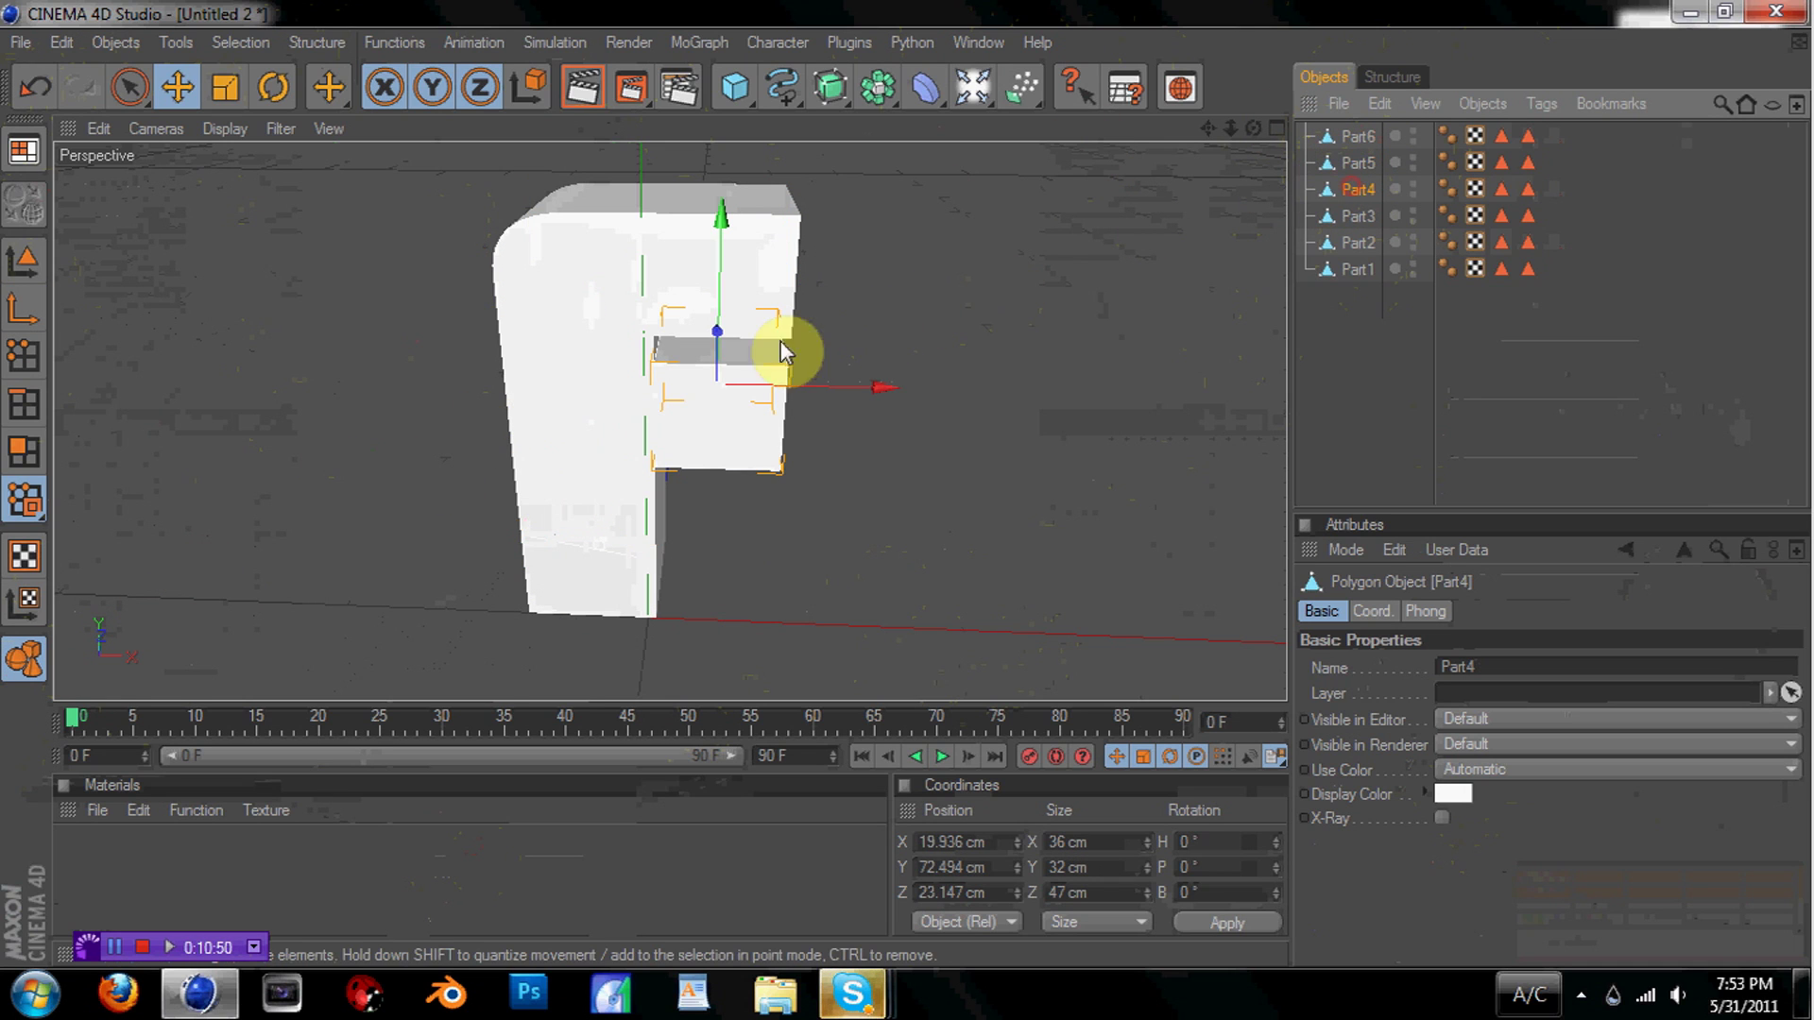
pyautogui.click(1363, 219)
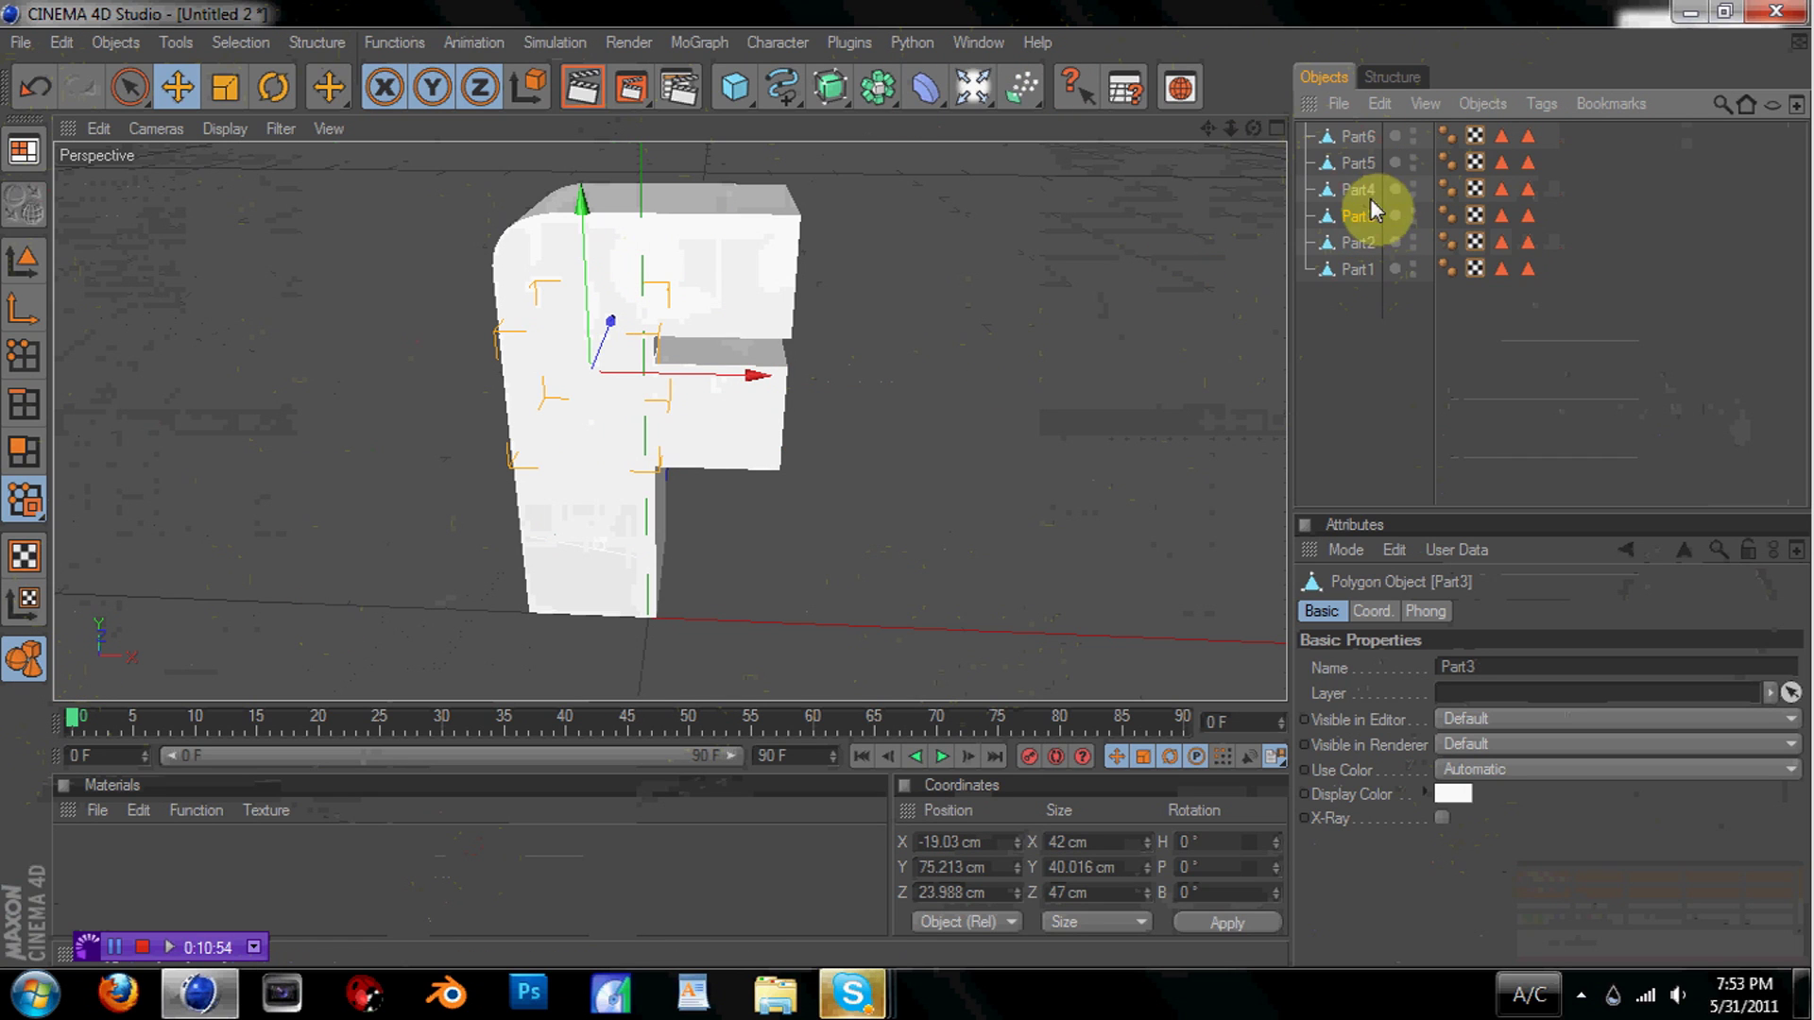
pyautogui.click(1365, 243)
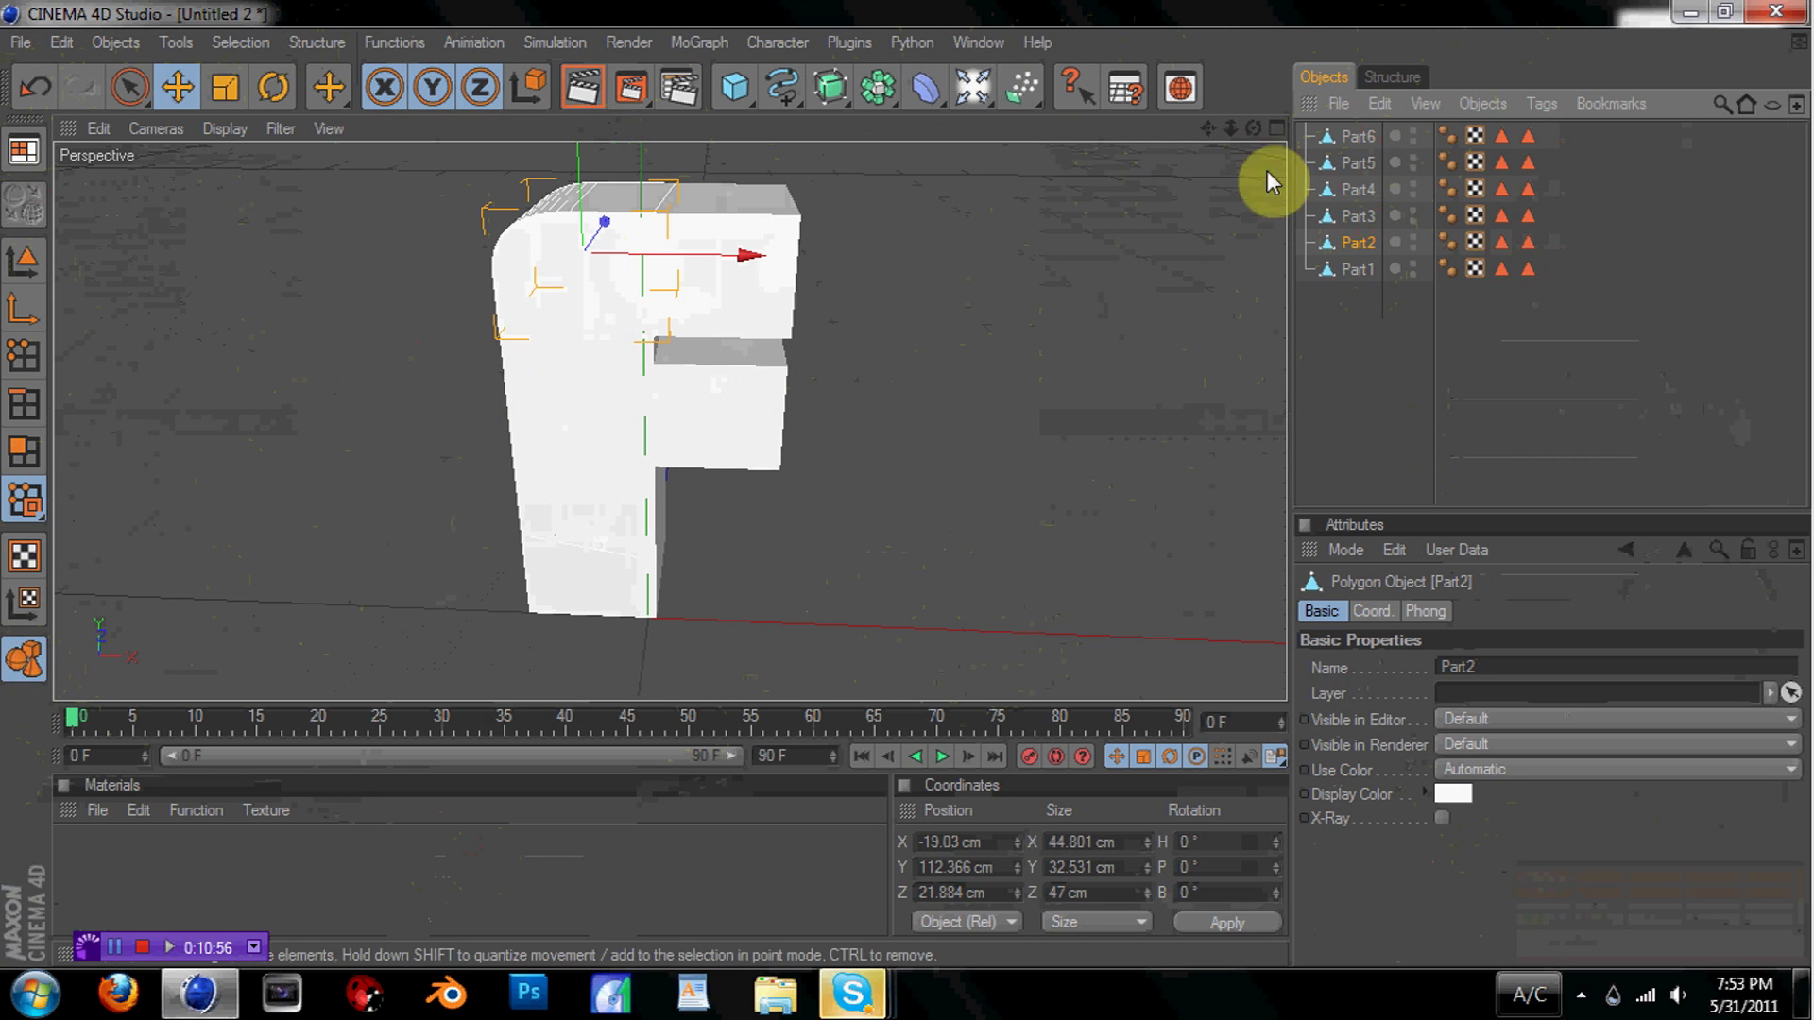
pyautogui.click(1358, 271)
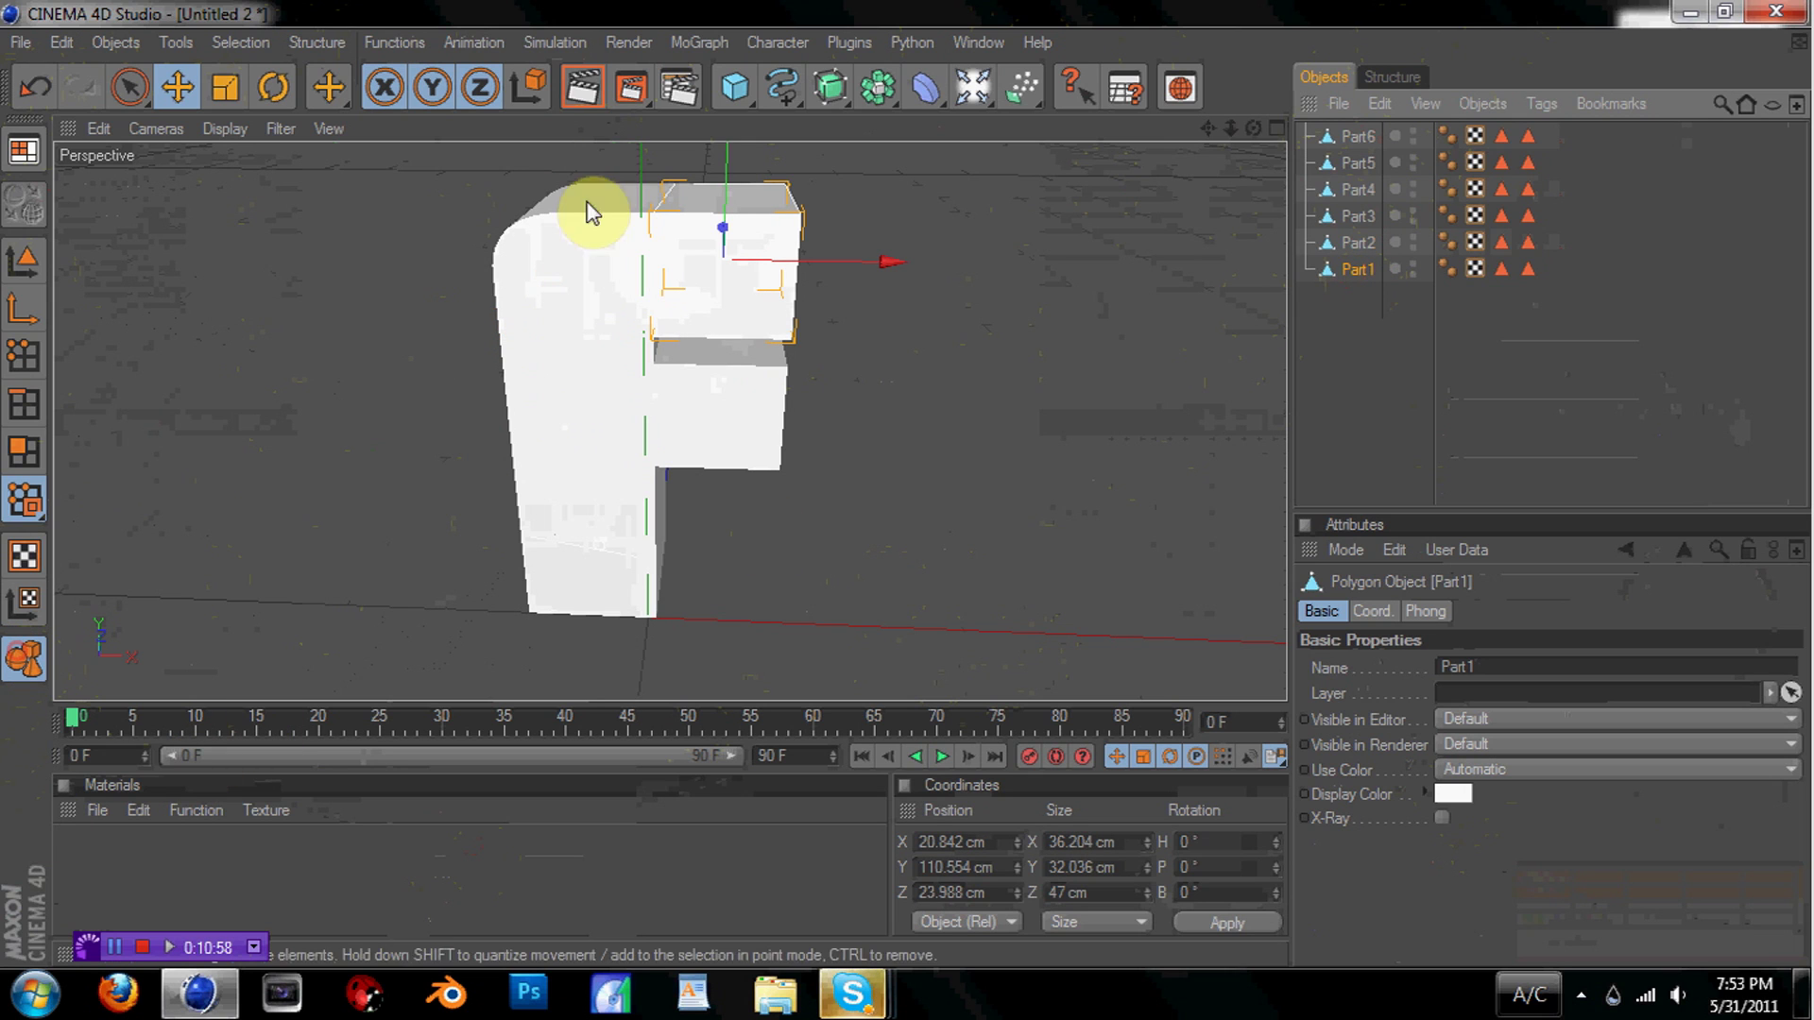
# Select Part1 through Part6 and extend the animation length and preview range to 150 frames
pyautogui.moveTo(1231, 129)
pyautogui.mouseDown()
pyautogui.moveTo(1134, 132)
pyautogui.moveTo(1232, 125)
pyautogui.mouseUp()
pyautogui.keyDown('shift'); pyautogui.click(1356, 136); pyautogui.keyUp('shift')
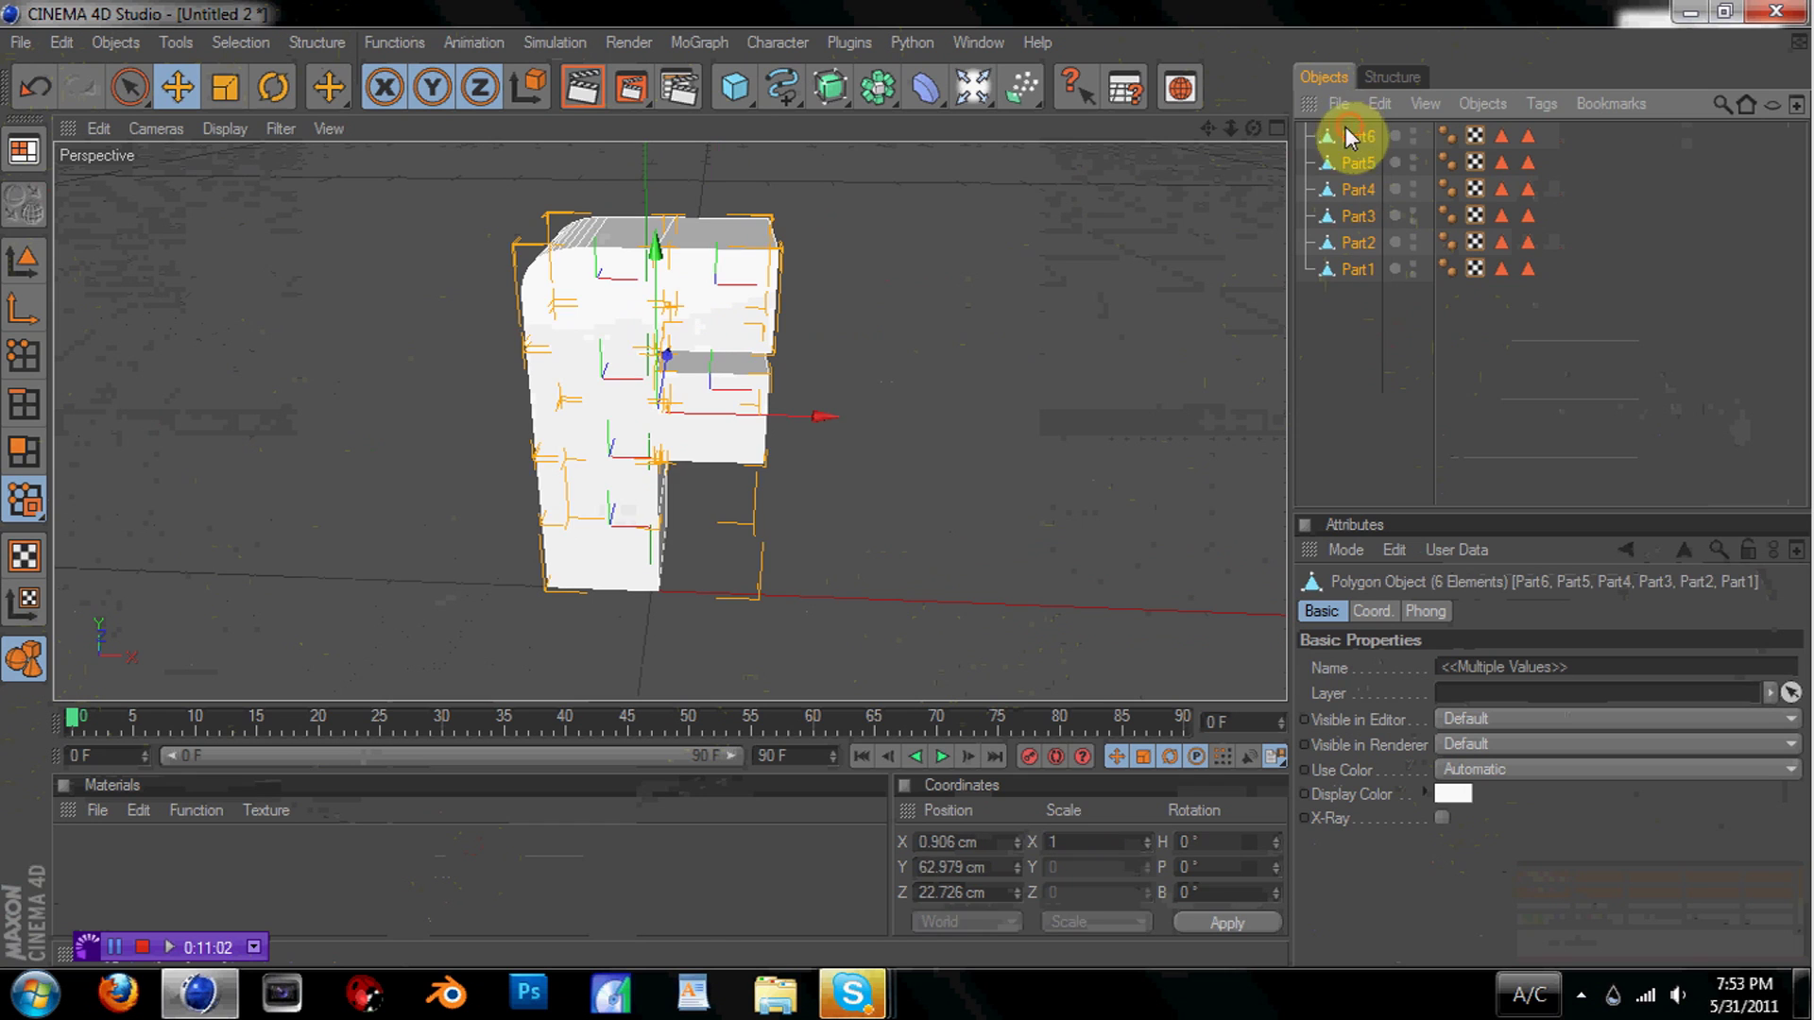
pyautogui.click(801, 741)
pyautogui.write('150')
pyautogui.press('Return')
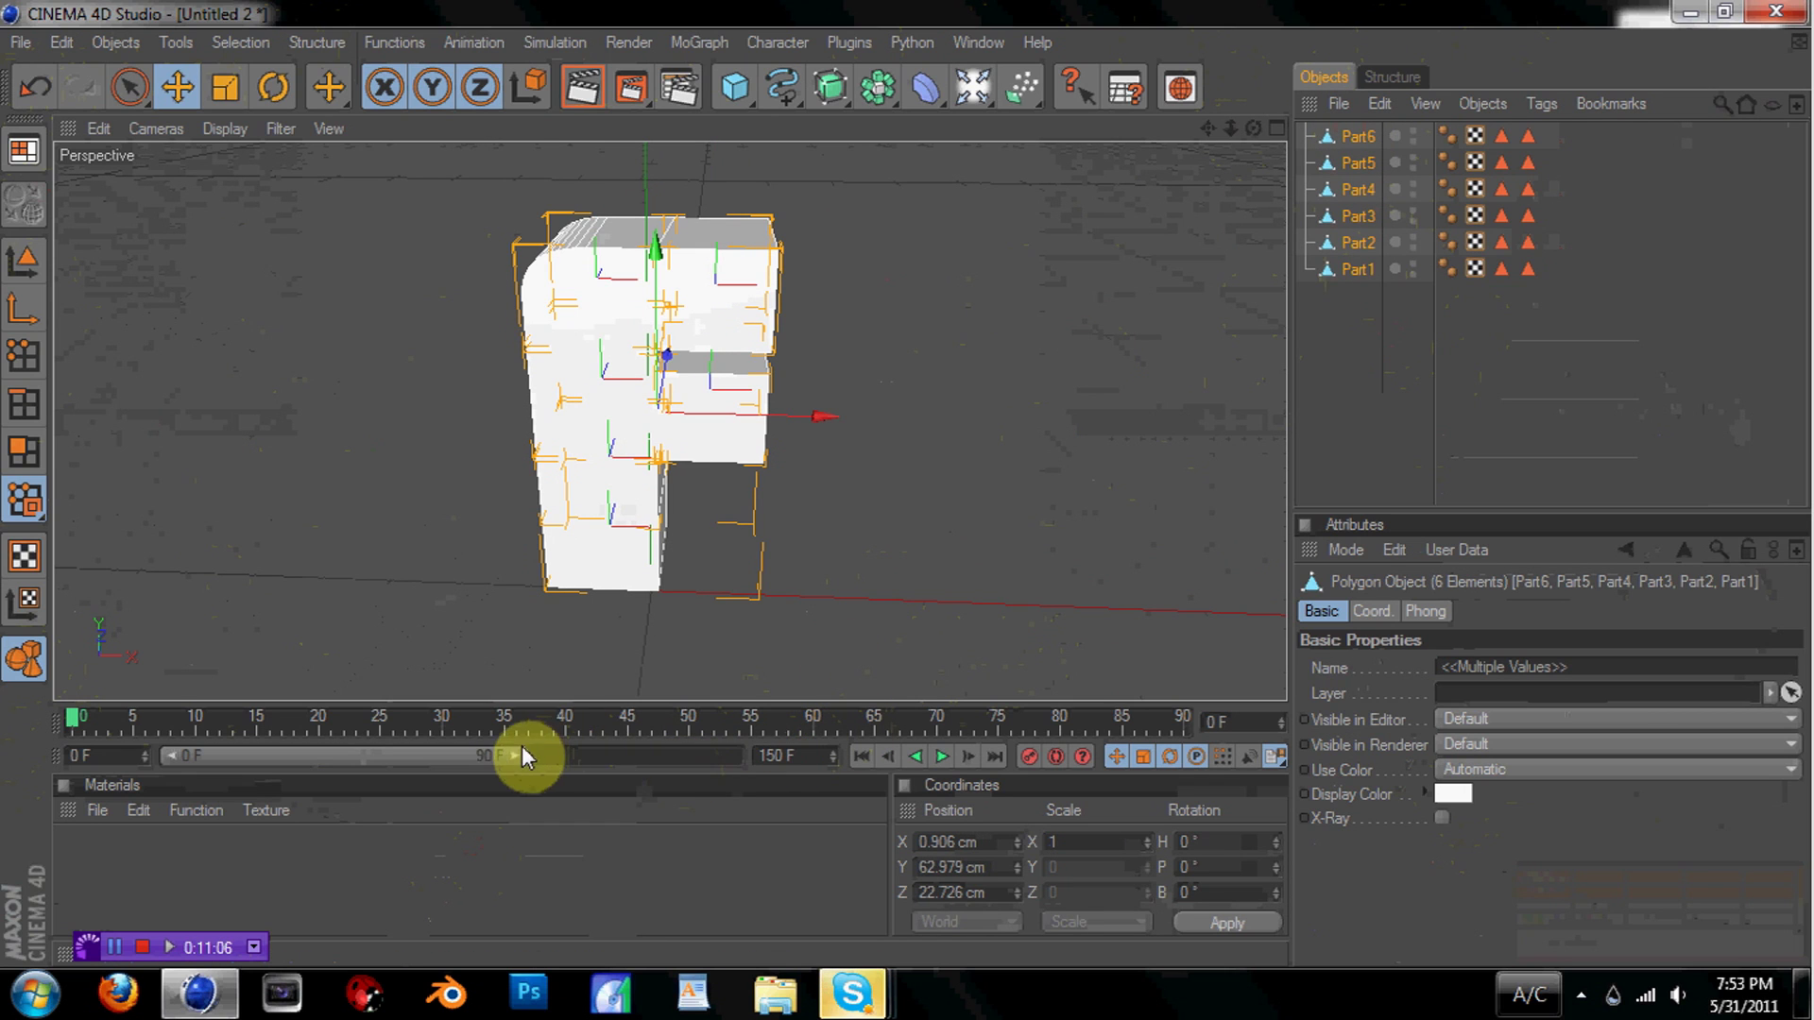
pyautogui.moveTo(522, 753); pyautogui.dragTo(781, 762)
# Record a keyframe for all six parts at frame 100 and go to frame 50
pyautogui.moveTo(936, 725); pyautogui.dragTo(1038, 718)
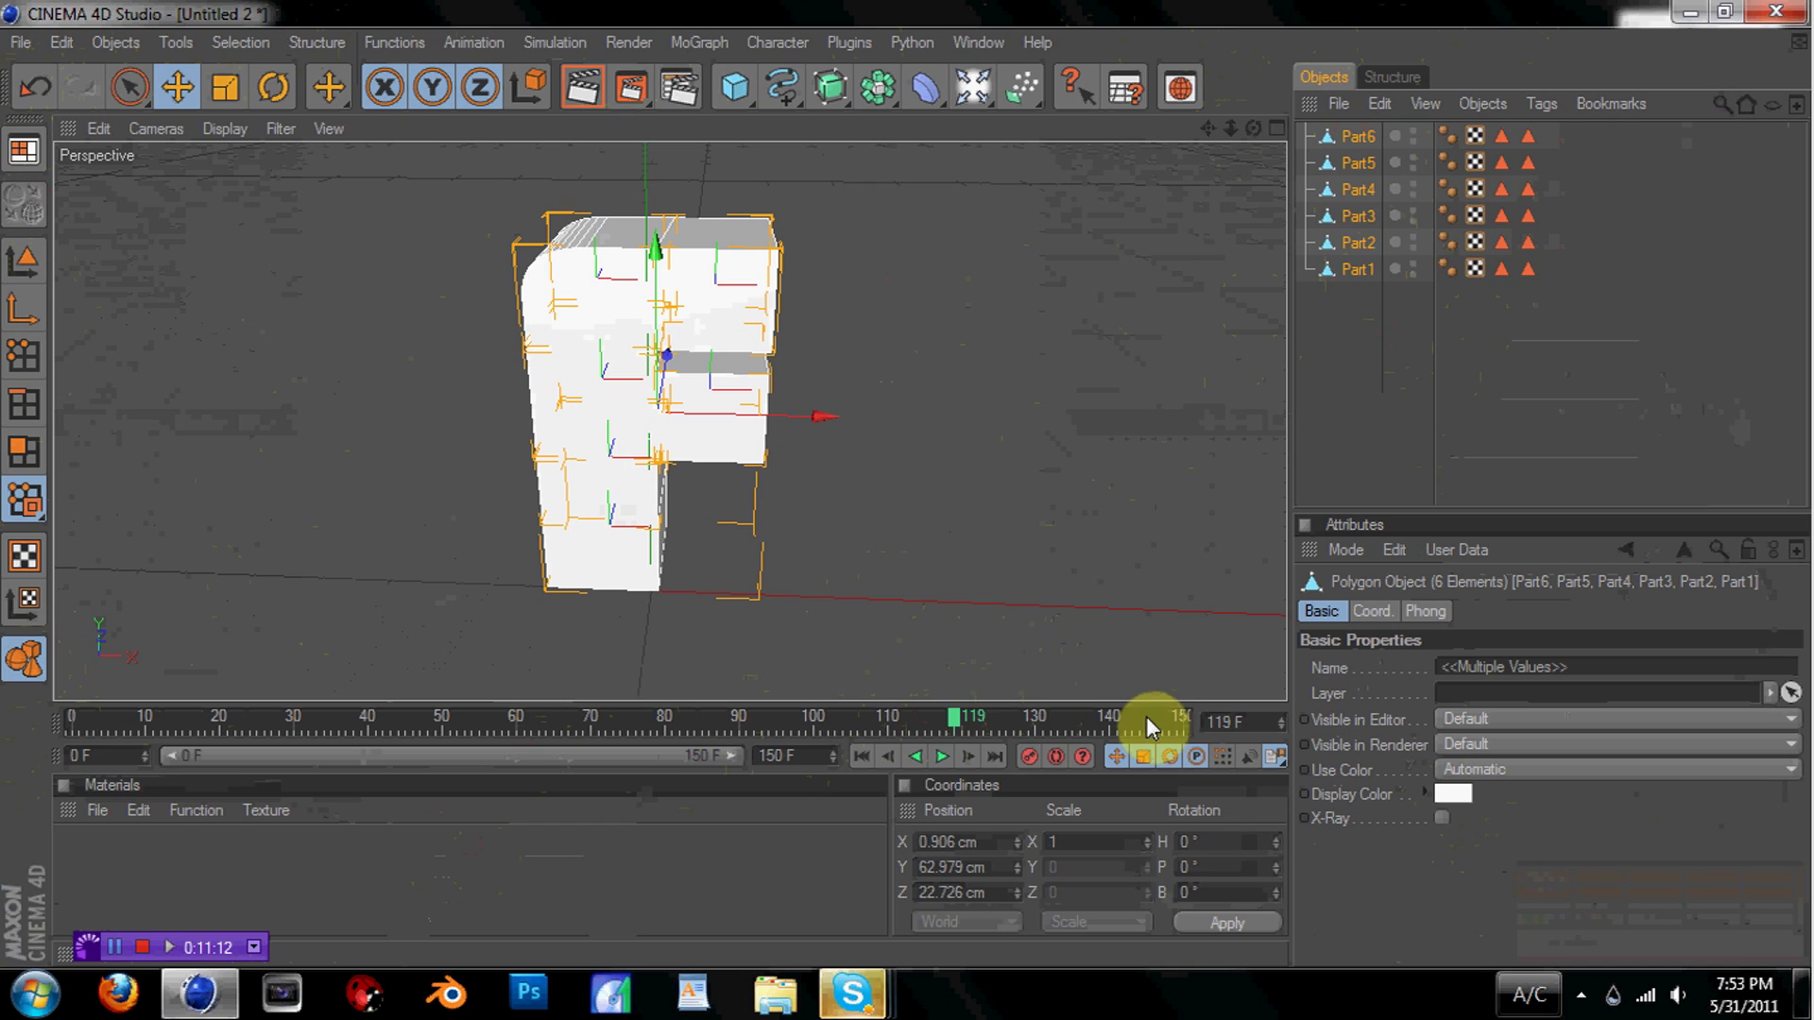
pyautogui.moveTo(1147, 720); pyautogui.dragTo(815, 719)
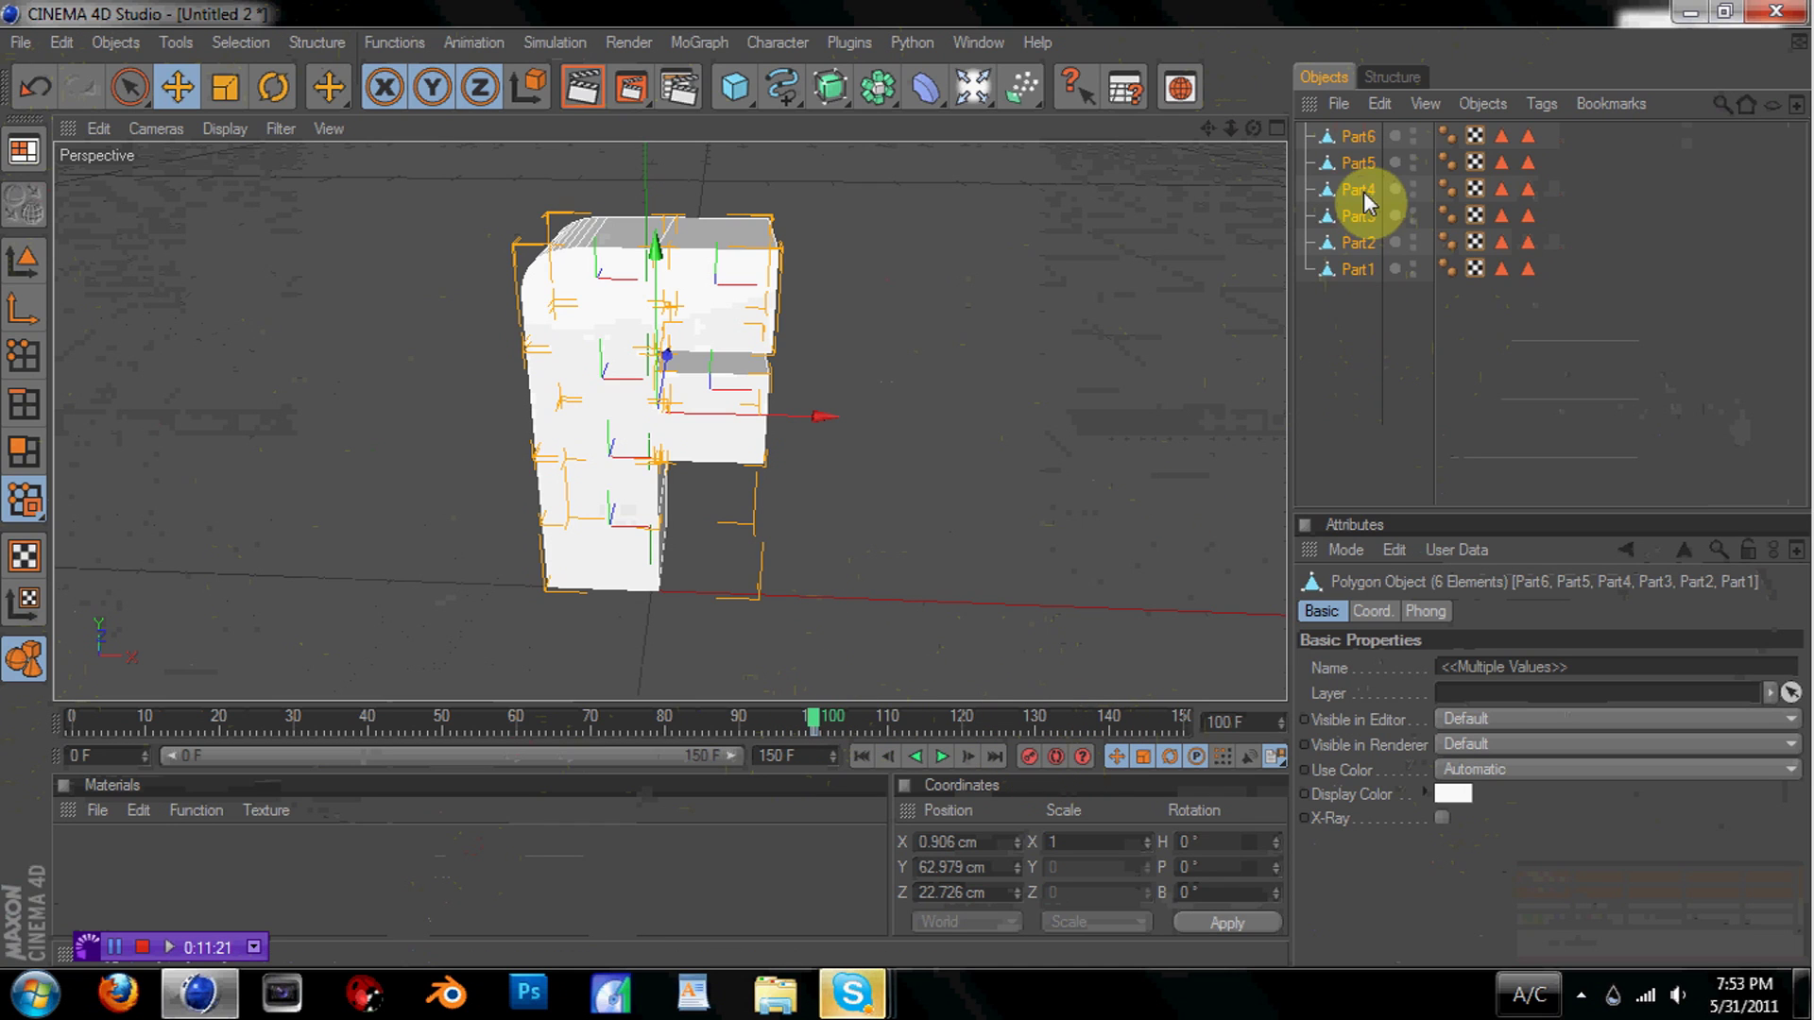
pyautogui.click(264, 711)
pyautogui.click(439, 718)
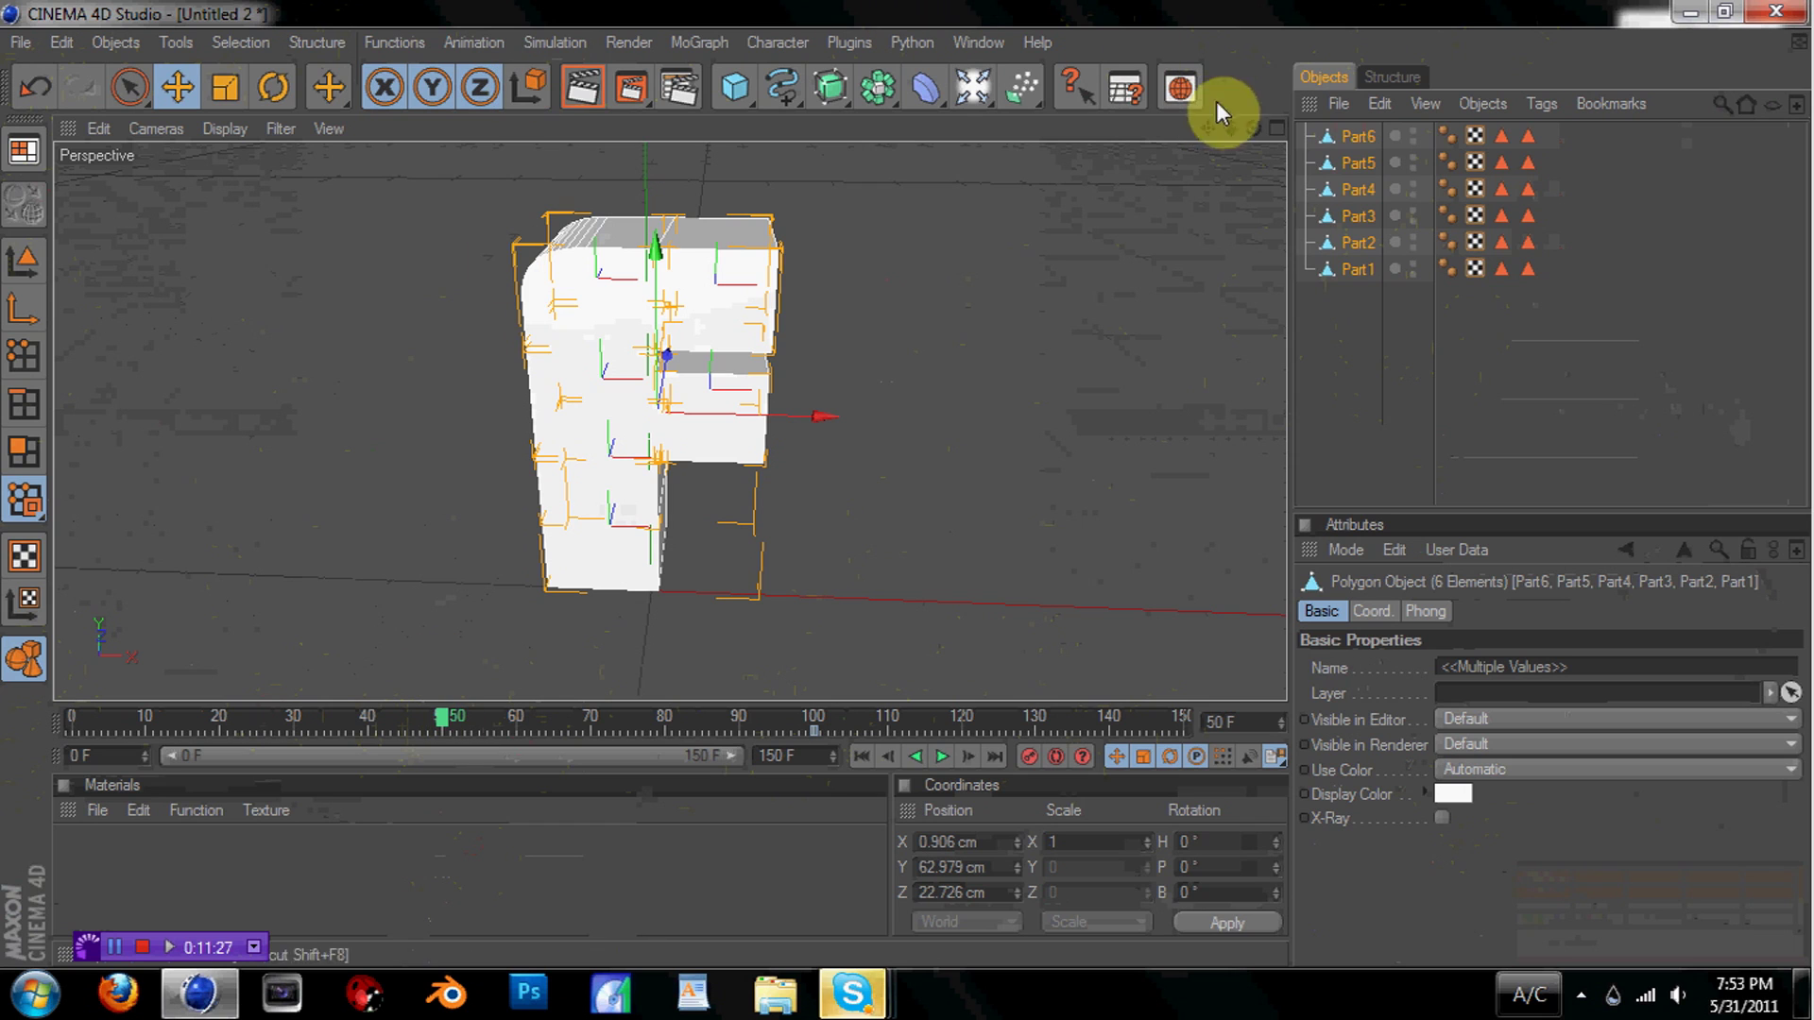
# Move Part6 away from the letter at frame 50, to about X 253, Y 134, Z 87 cm
pyautogui.click(1355, 138)
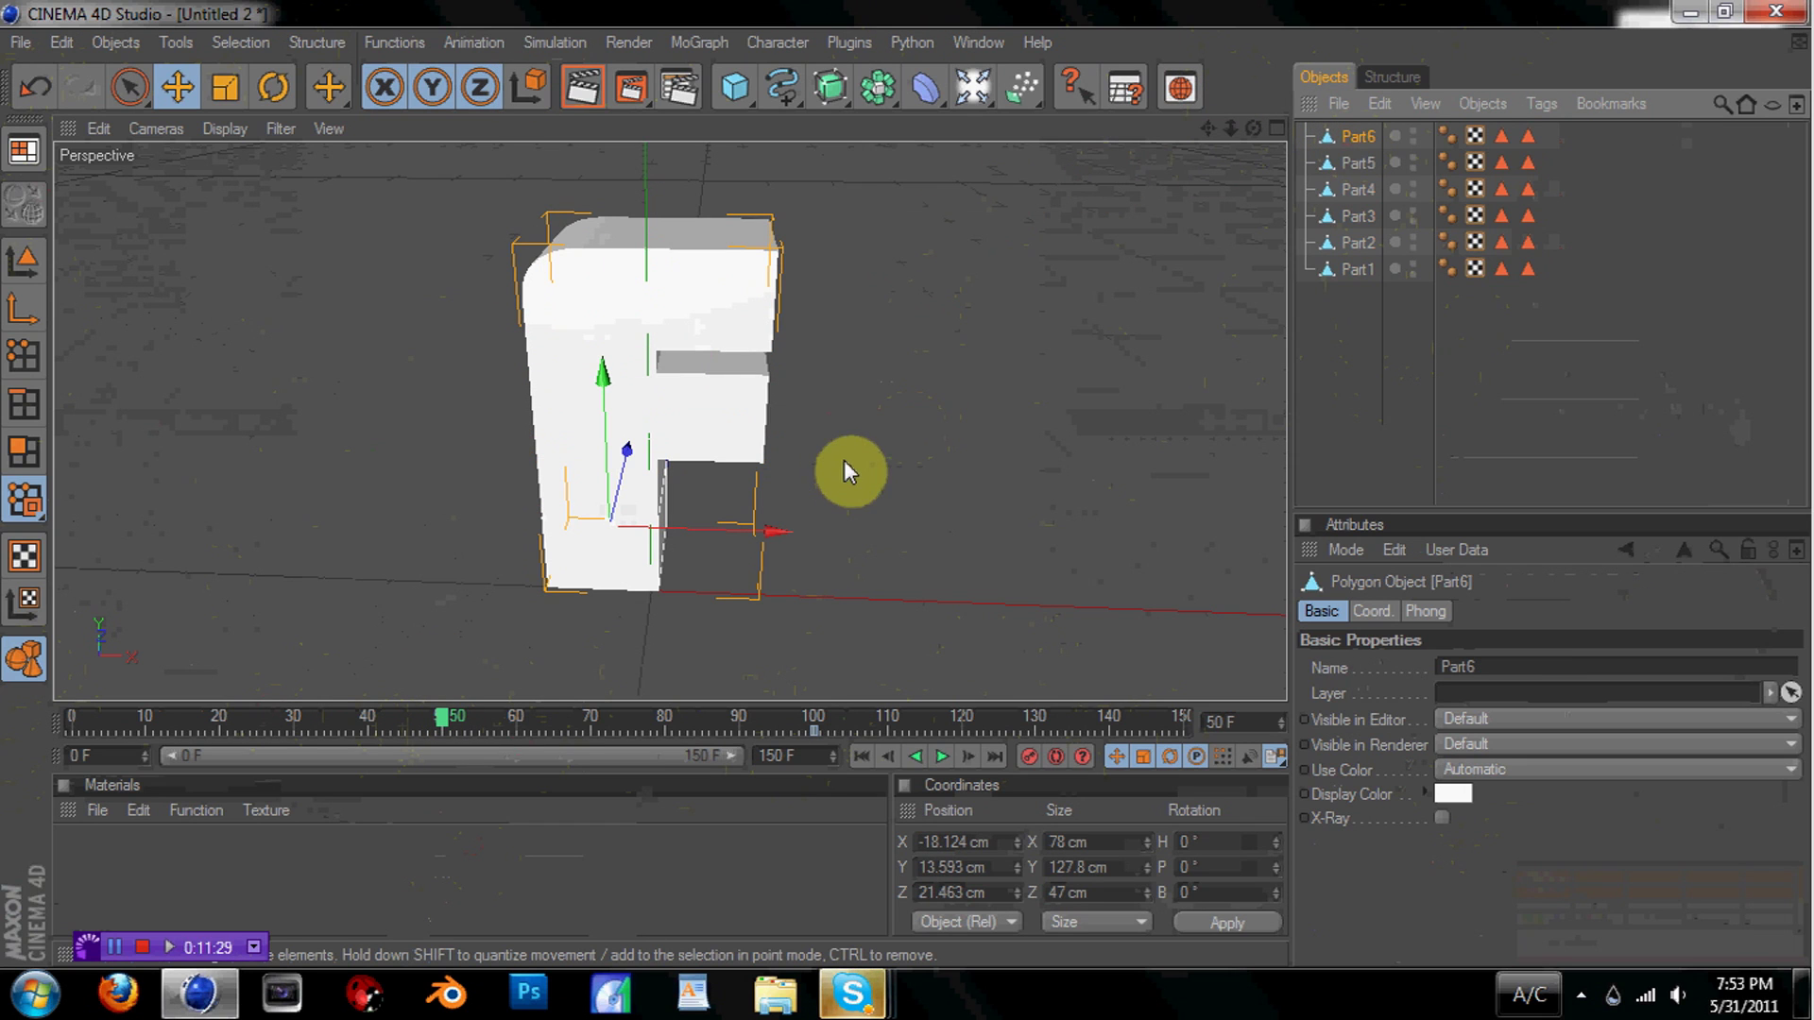
pyautogui.moveTo(732, 526); pyautogui.dragTo(1124, 539)
pyautogui.moveTo(1231, 123); pyautogui.dragTo(899, 481)
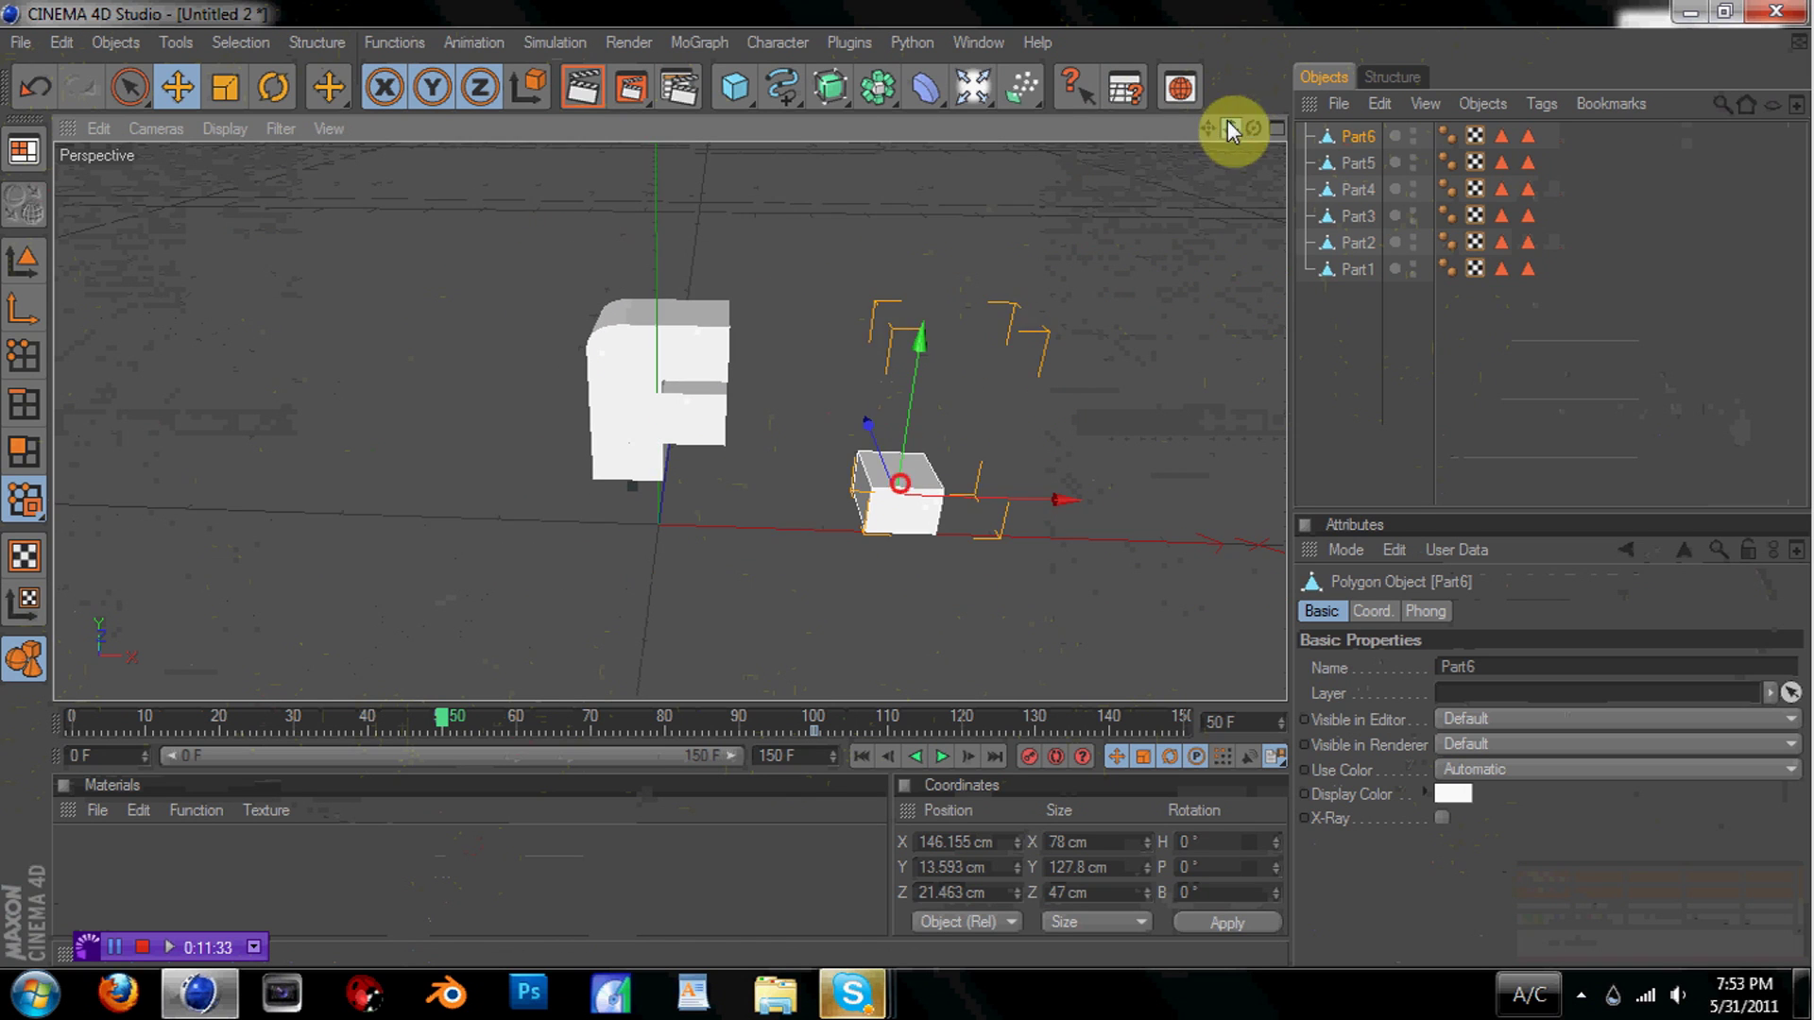
pyautogui.moveTo(941, 372); pyautogui.dragTo(1091, 193)
# Rotate Part6 to about H 236°, P -24°, B -77° and record its keyframe at frame 50
pyautogui.click(273, 87)
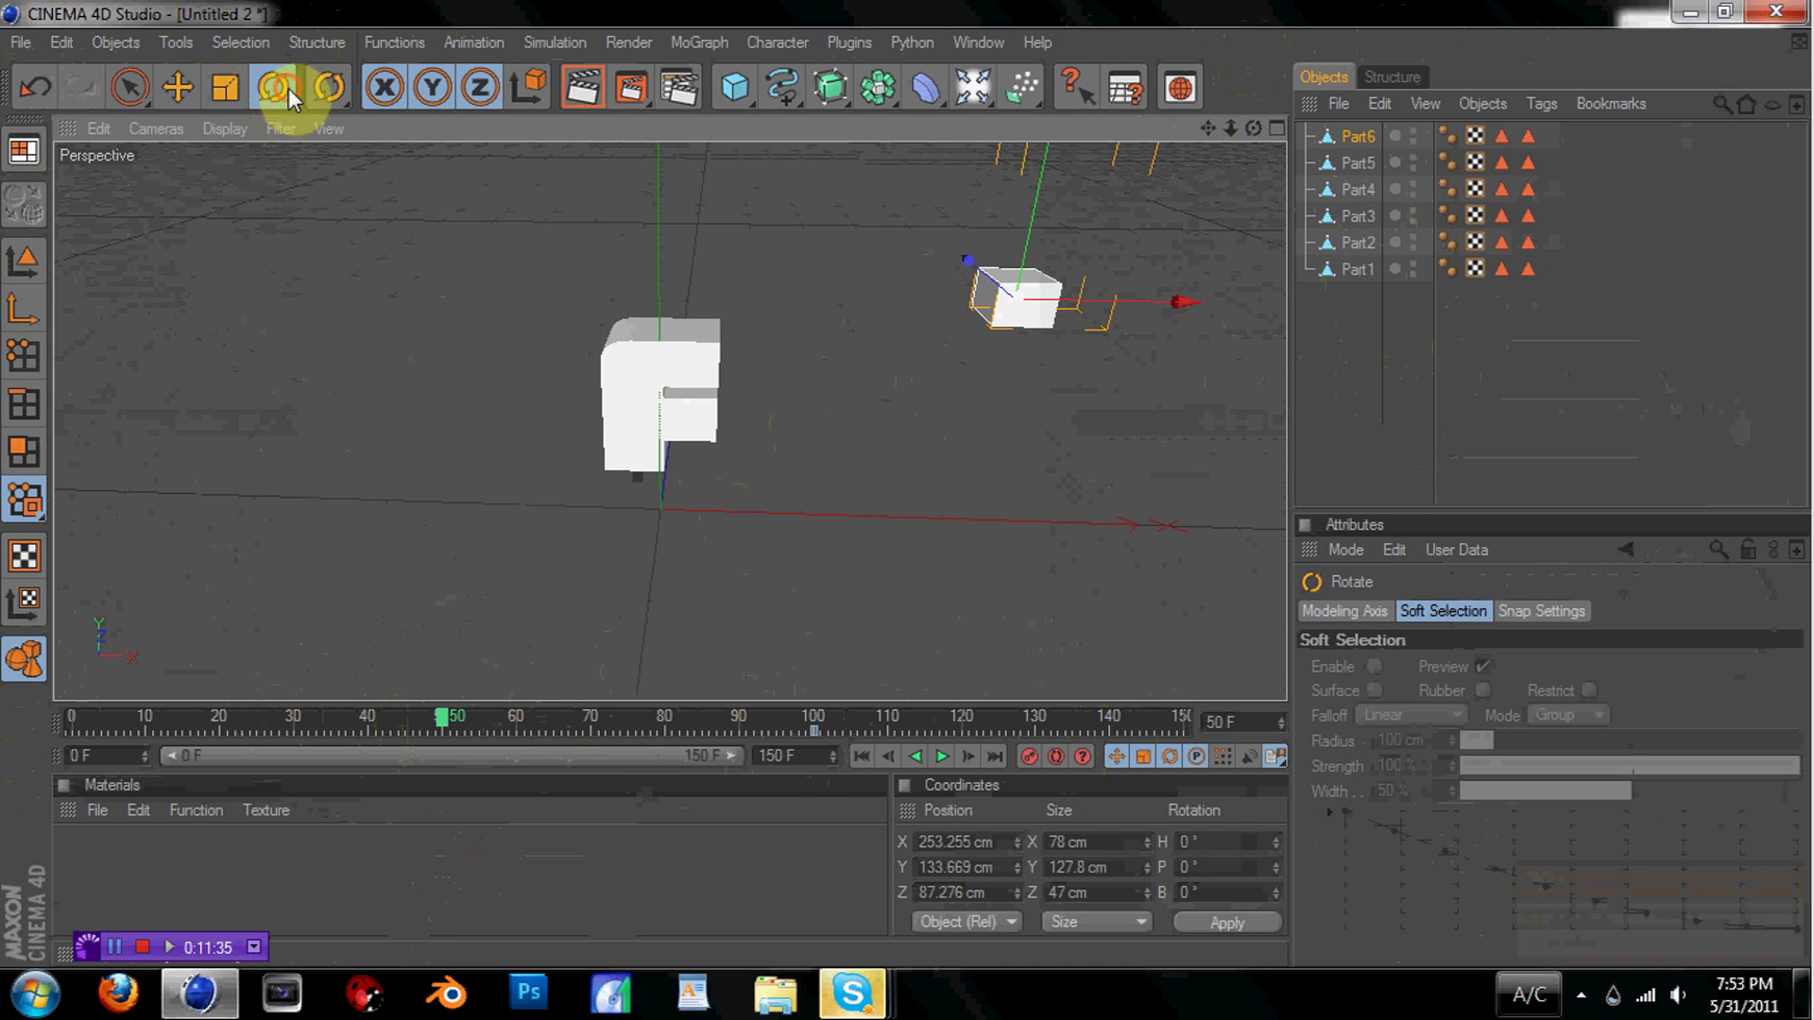
pyautogui.moveTo(997, 284); pyautogui.dragTo(1122, 620)
pyautogui.moveTo(1096, 262); pyautogui.dragTo(846, 356)
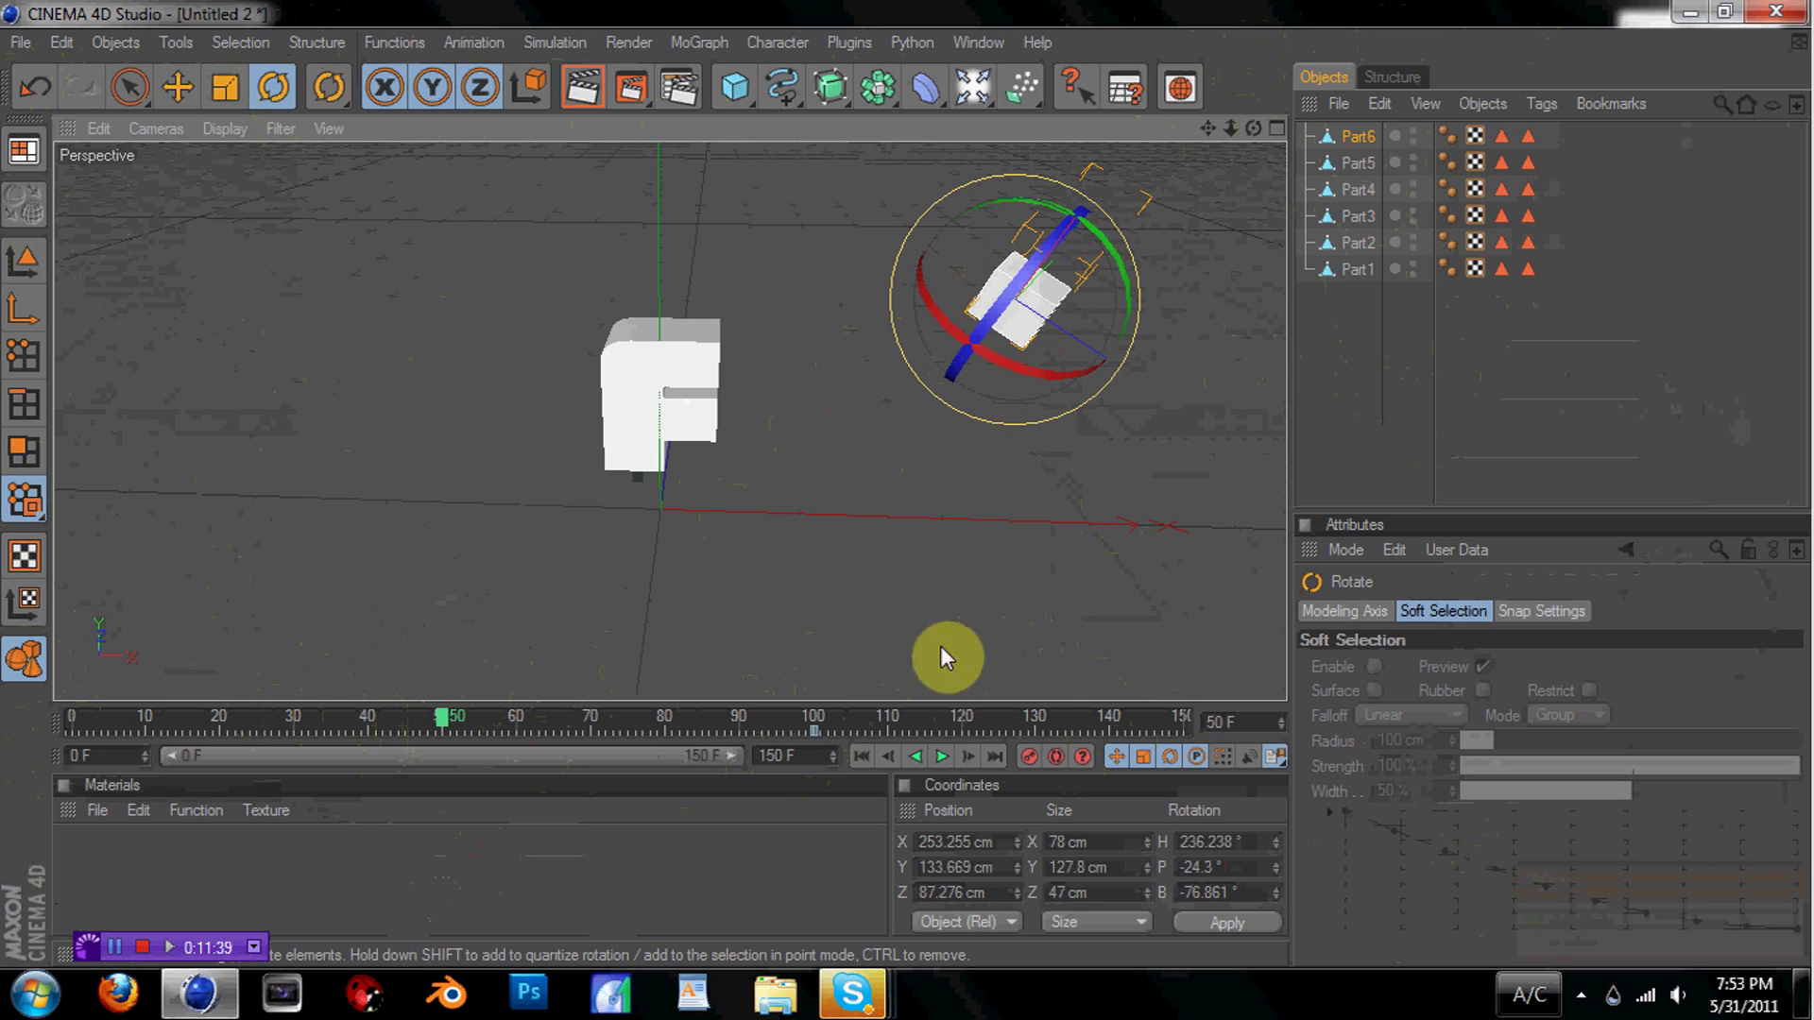
pyautogui.click(1022, 757)
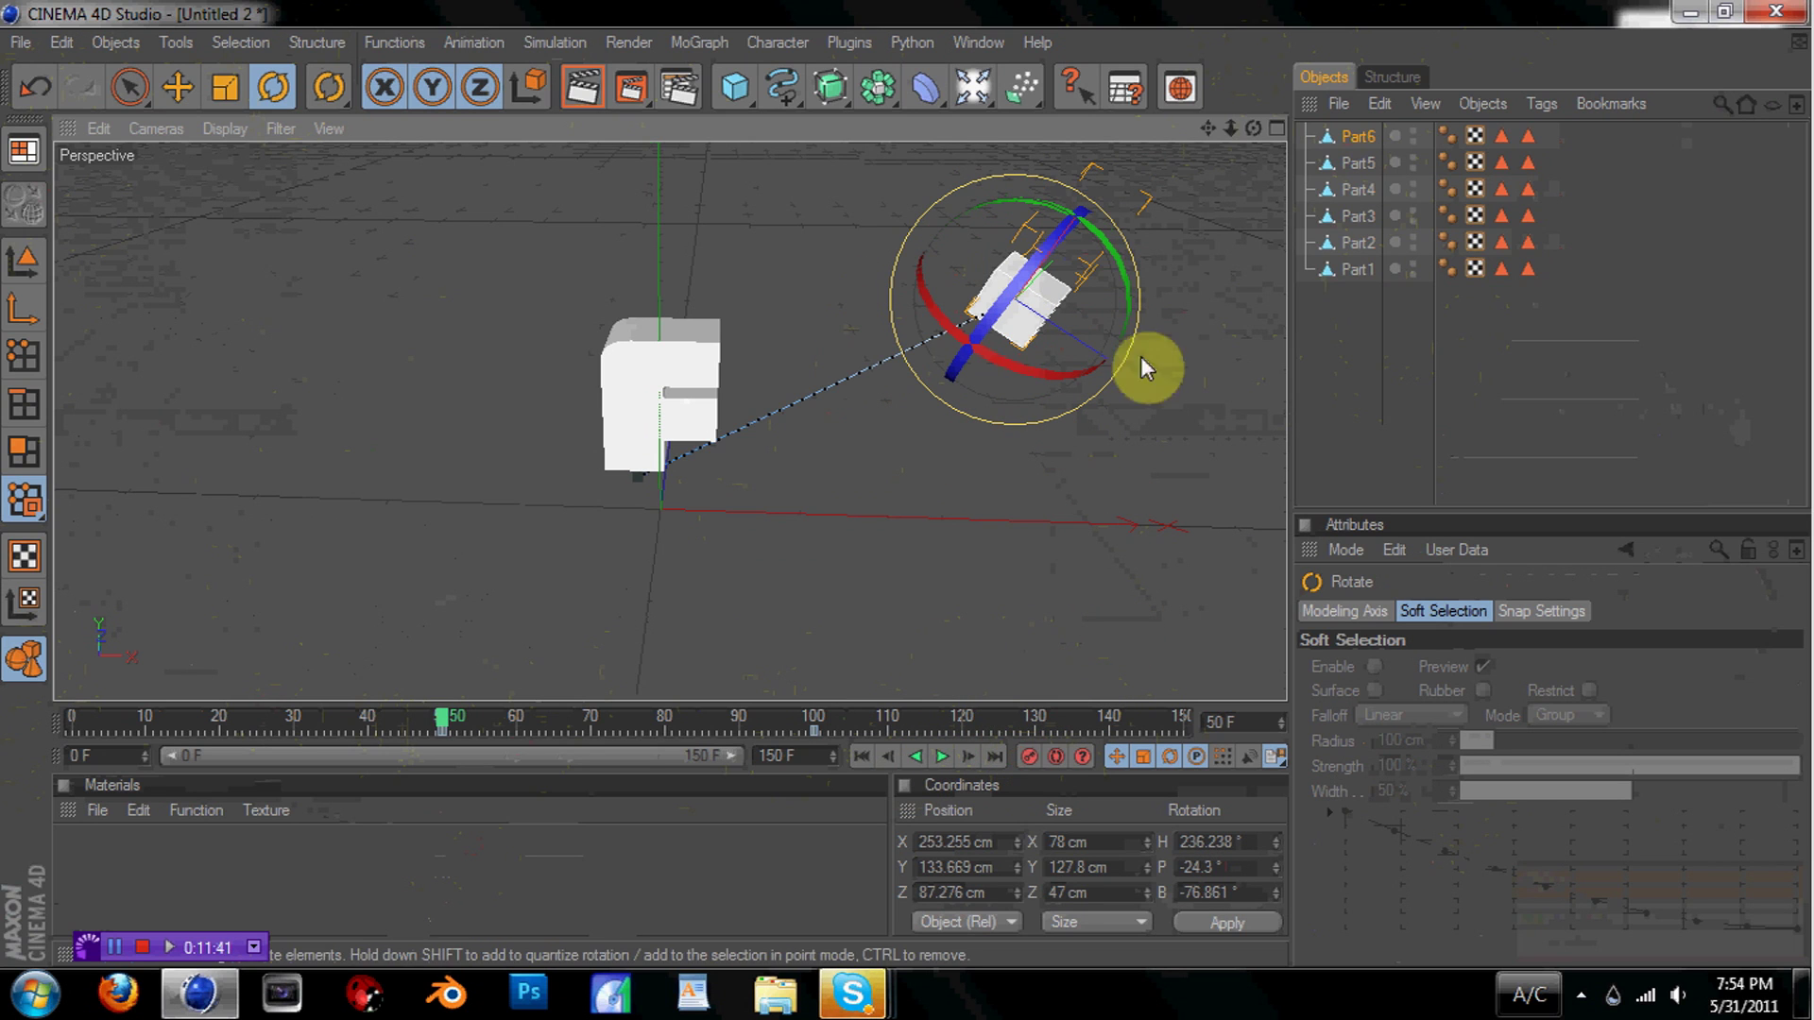
# Keyframe Part5 at frame 50, placed at about X -170, Y 104, Z 117 cm and rotated to about H -241°, P -14°, B 9°
pyautogui.click(1353, 165)
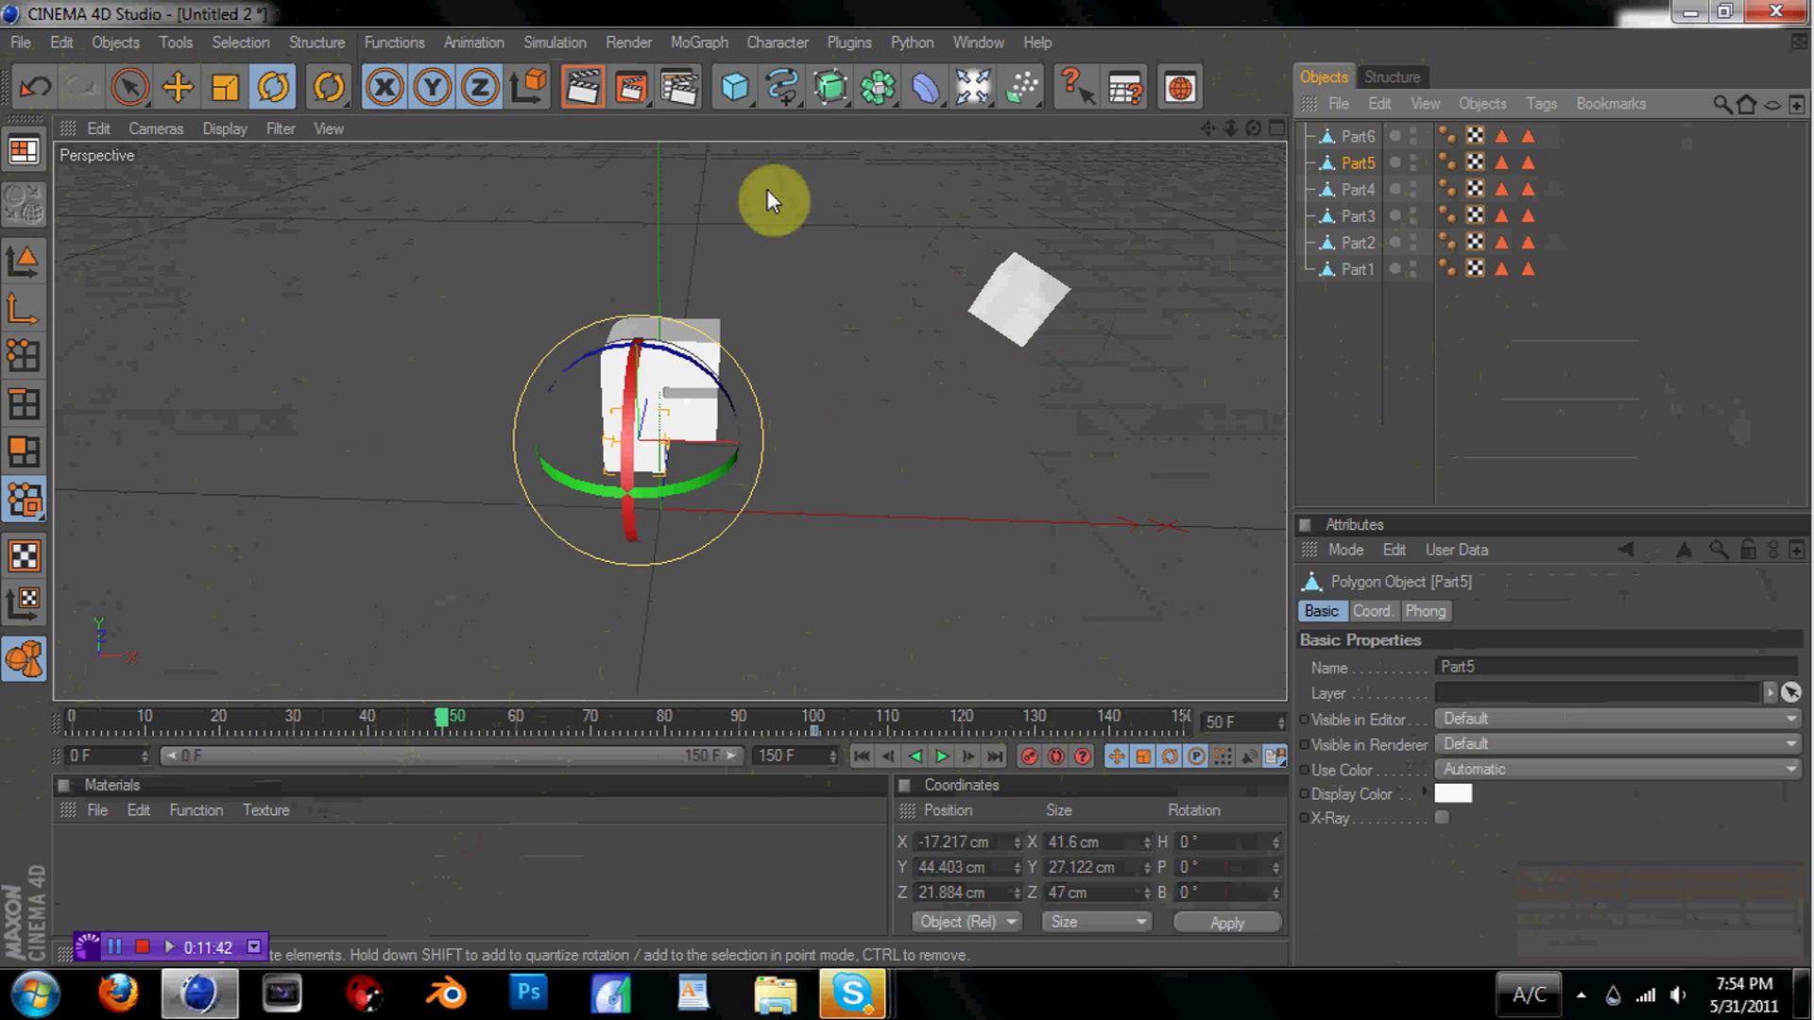
pyautogui.click(178, 86)
pyautogui.moveTo(758, 328); pyautogui.dragTo(477, 235)
pyautogui.moveTo(472, 300); pyautogui.dragTo(373, 388)
pyautogui.click(276, 86)
pyautogui.click(1030, 770)
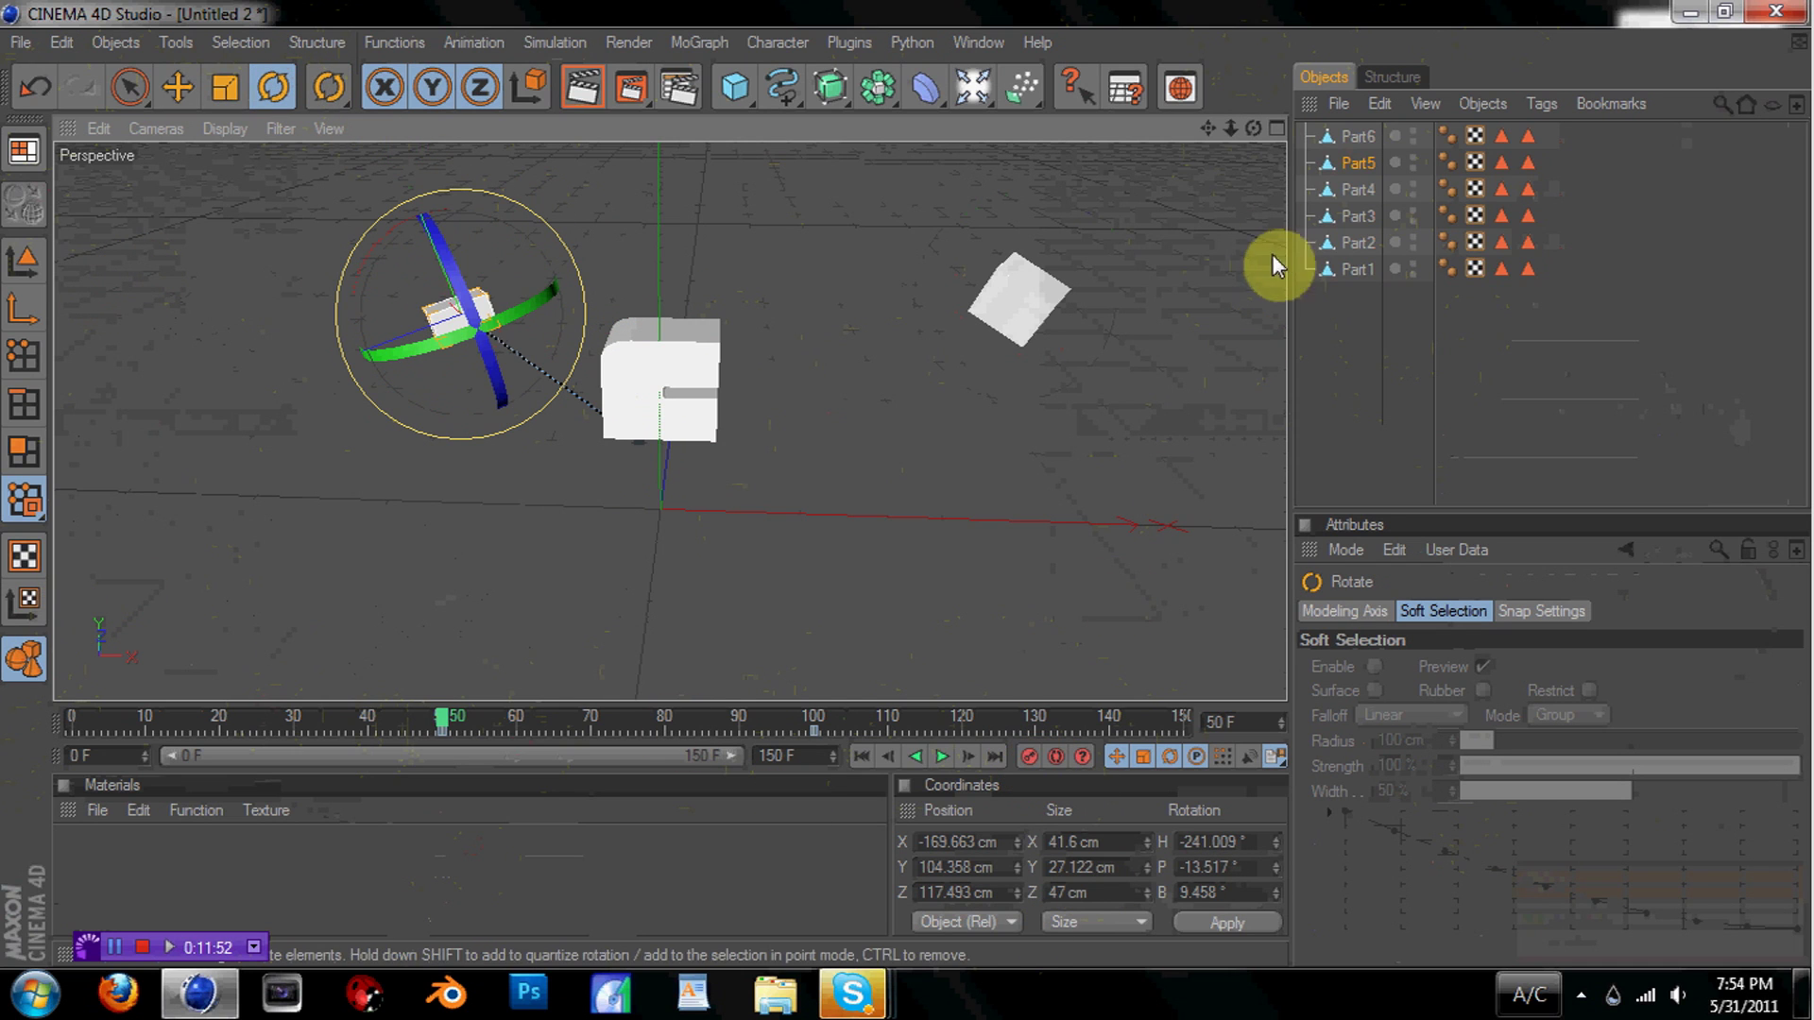
# Keyframe Part4 at frame 50, placed at about X 103, Y 223, Z -85 cm and rotated to about H -145°, P 149°, B -243°
pyautogui.click(1363, 186)
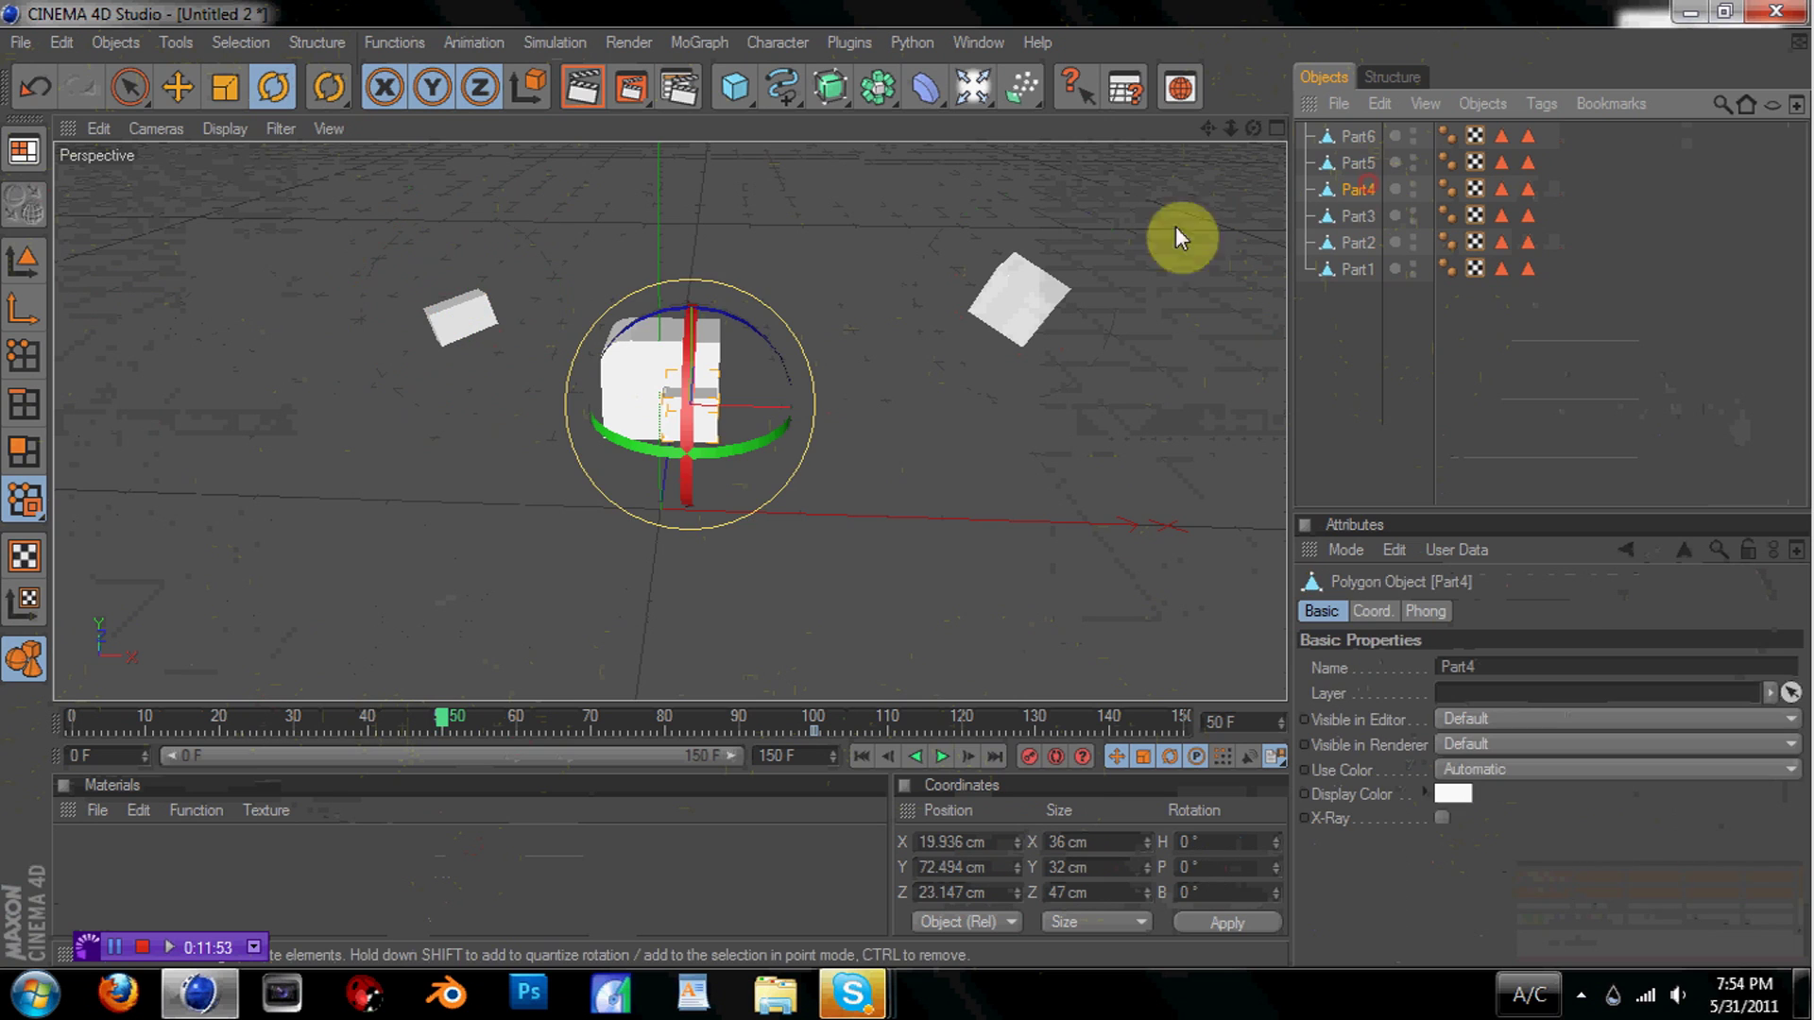
pyautogui.click(181, 89)
pyautogui.moveTo(709, 357); pyautogui.dragTo(201, 822)
pyautogui.click(273, 86)
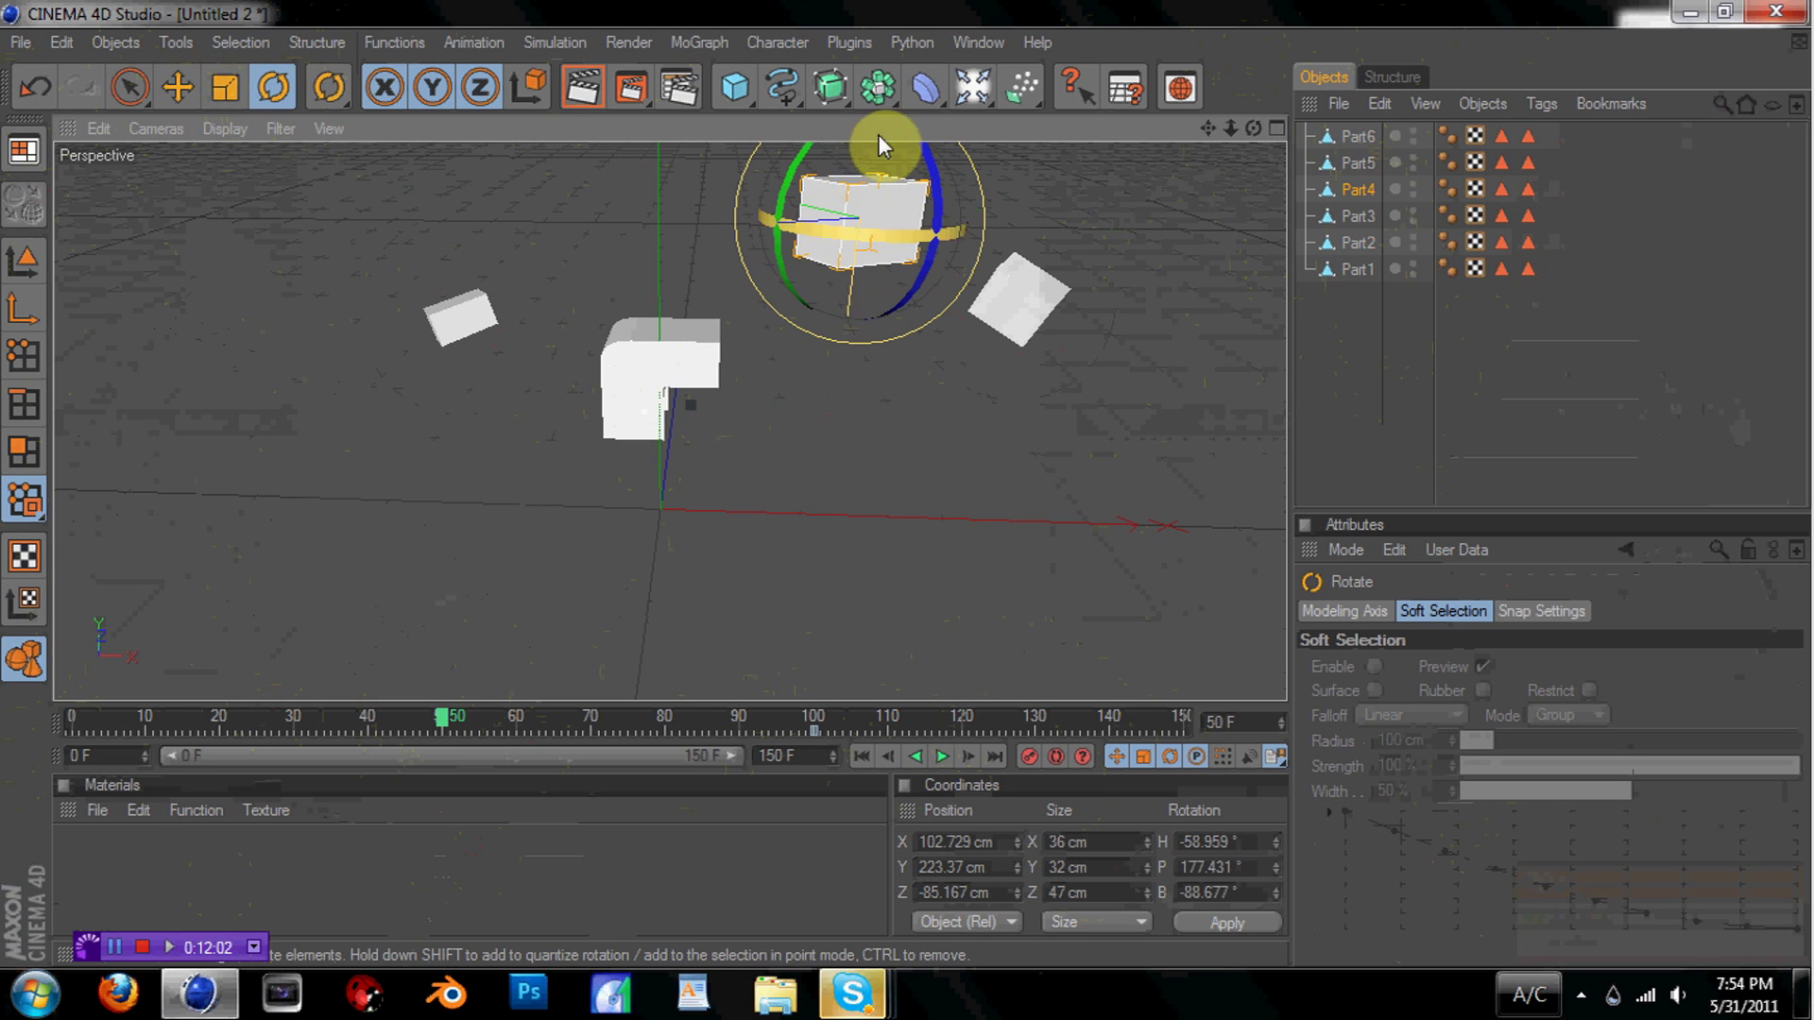
pyautogui.moveTo(758, 479); pyautogui.dragTo(765, 637)
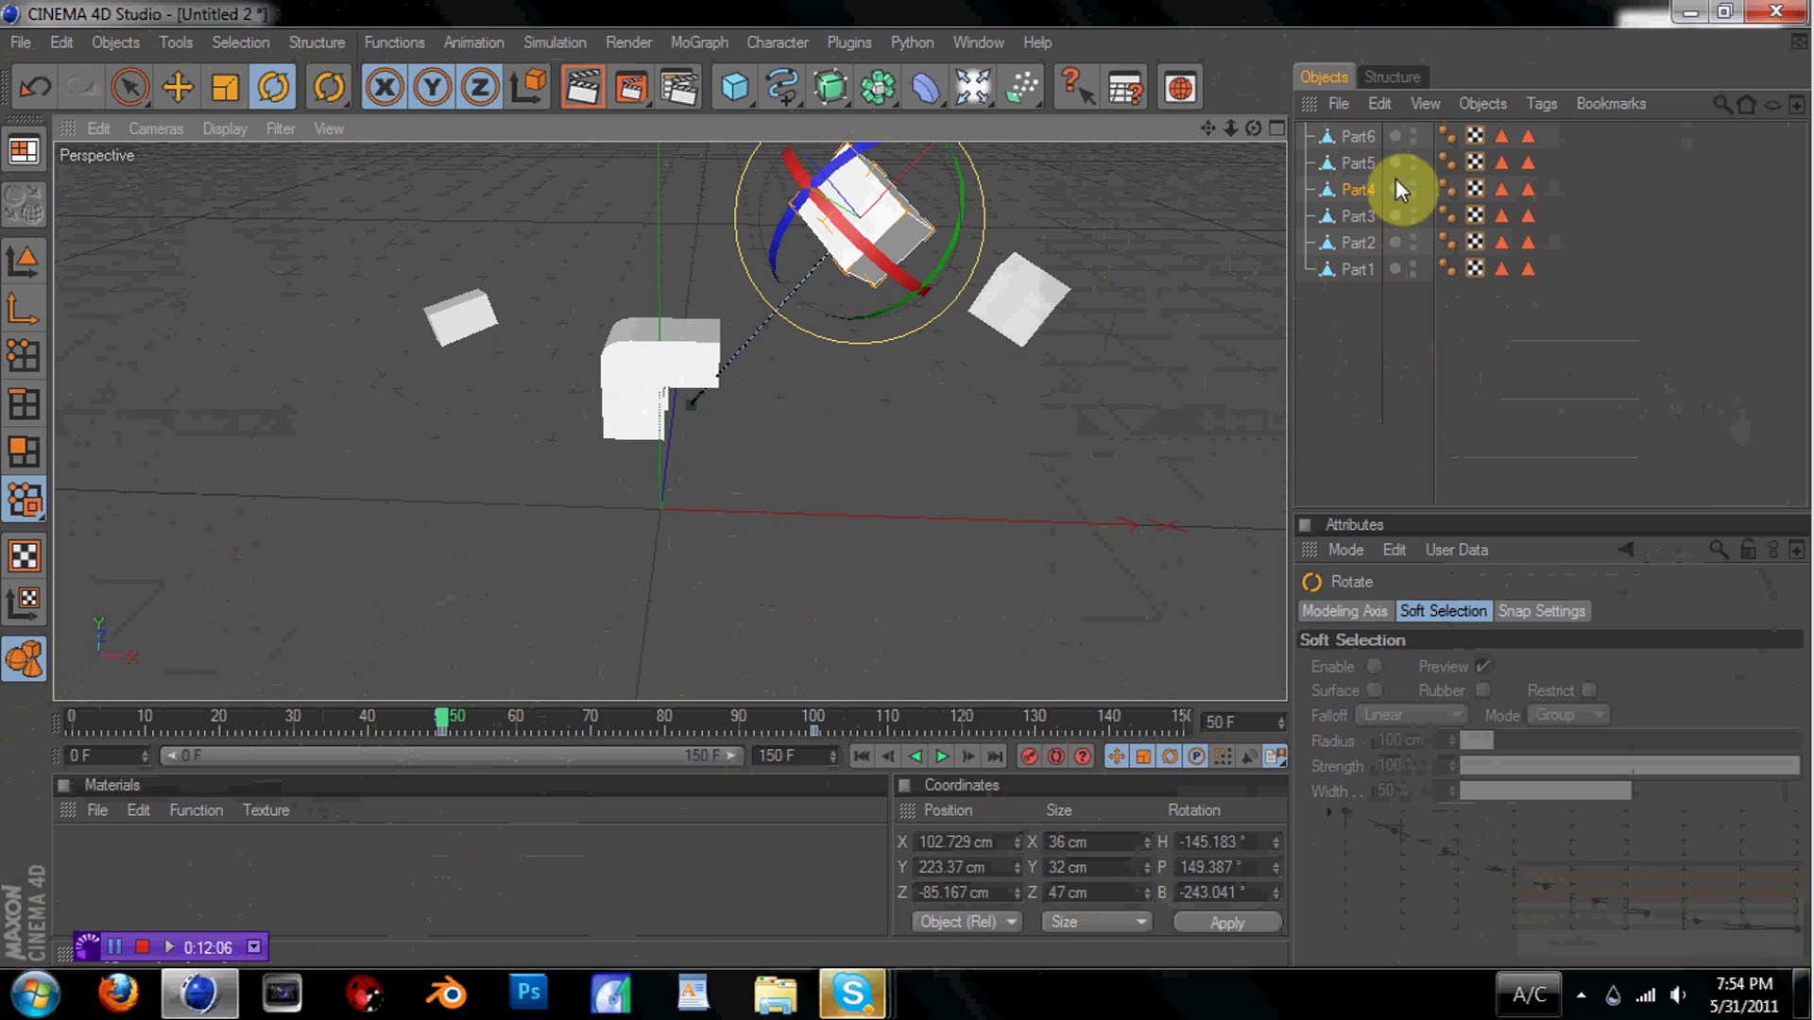
# Move Part3 out of the letter at frame 50, down toward the camera and below the remaining blocks
pyautogui.click(1359, 217)
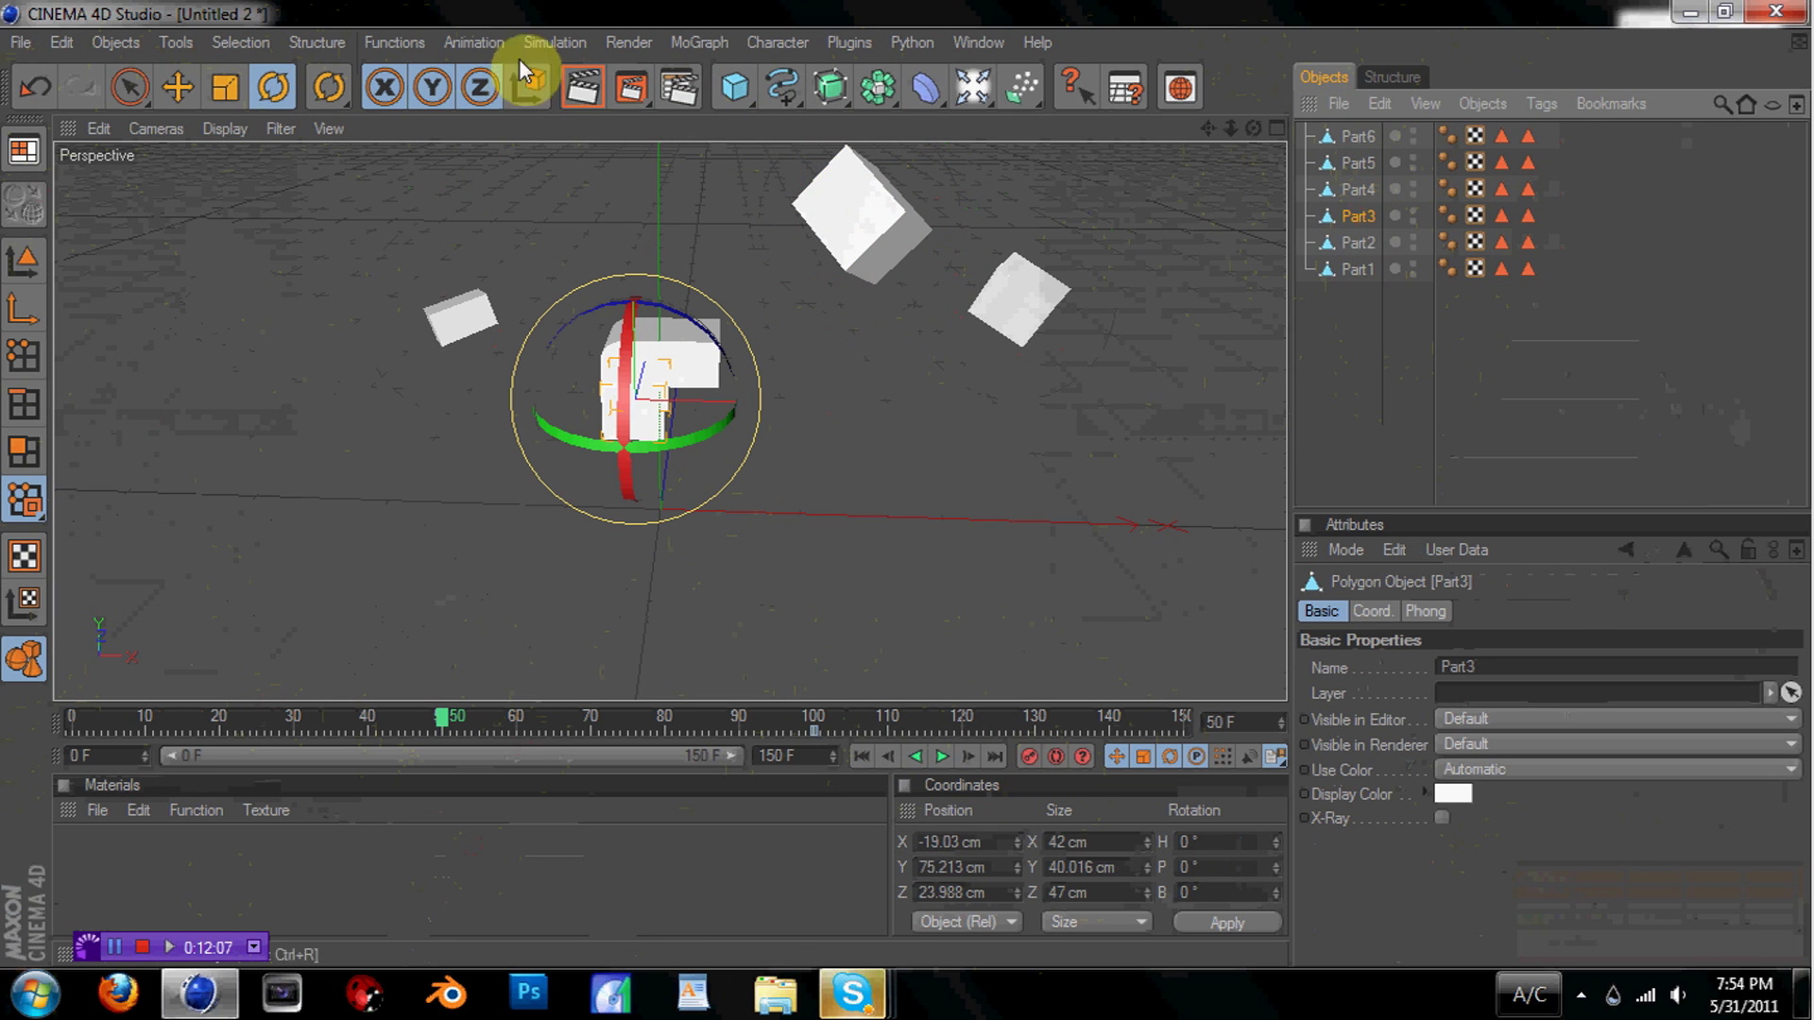
pyautogui.click(177, 87)
pyautogui.moveTo(668, 344); pyautogui.dragTo(712, 416)
pyautogui.moveTo(662, 672); pyautogui.dragTo(452, 667)
pyautogui.moveTo(404, 590)
pyautogui.mouseDown()
pyautogui.moveTo(373, 514)
pyautogui.moveTo(392, 484)
pyautogui.moveTo(399, 619)
pyautogui.mouseUp()
# Rotate Part3 freely about several axes so the block is tilted at frame 50
pyautogui.click(264, 93)
pyautogui.moveTo(430, 682); pyautogui.dragTo(1039, 20)
pyautogui.moveTo(410, 601); pyautogui.dragTo(467, 516)
pyautogui.moveTo(428, 687); pyautogui.dragTo(928, 574)
# Keyframe Part2 at frame 50, placed at about X 96, Y 30, Z -61 cm and rotated to about H 381°, P 4°, B 11°
pyautogui.click(1360, 244)
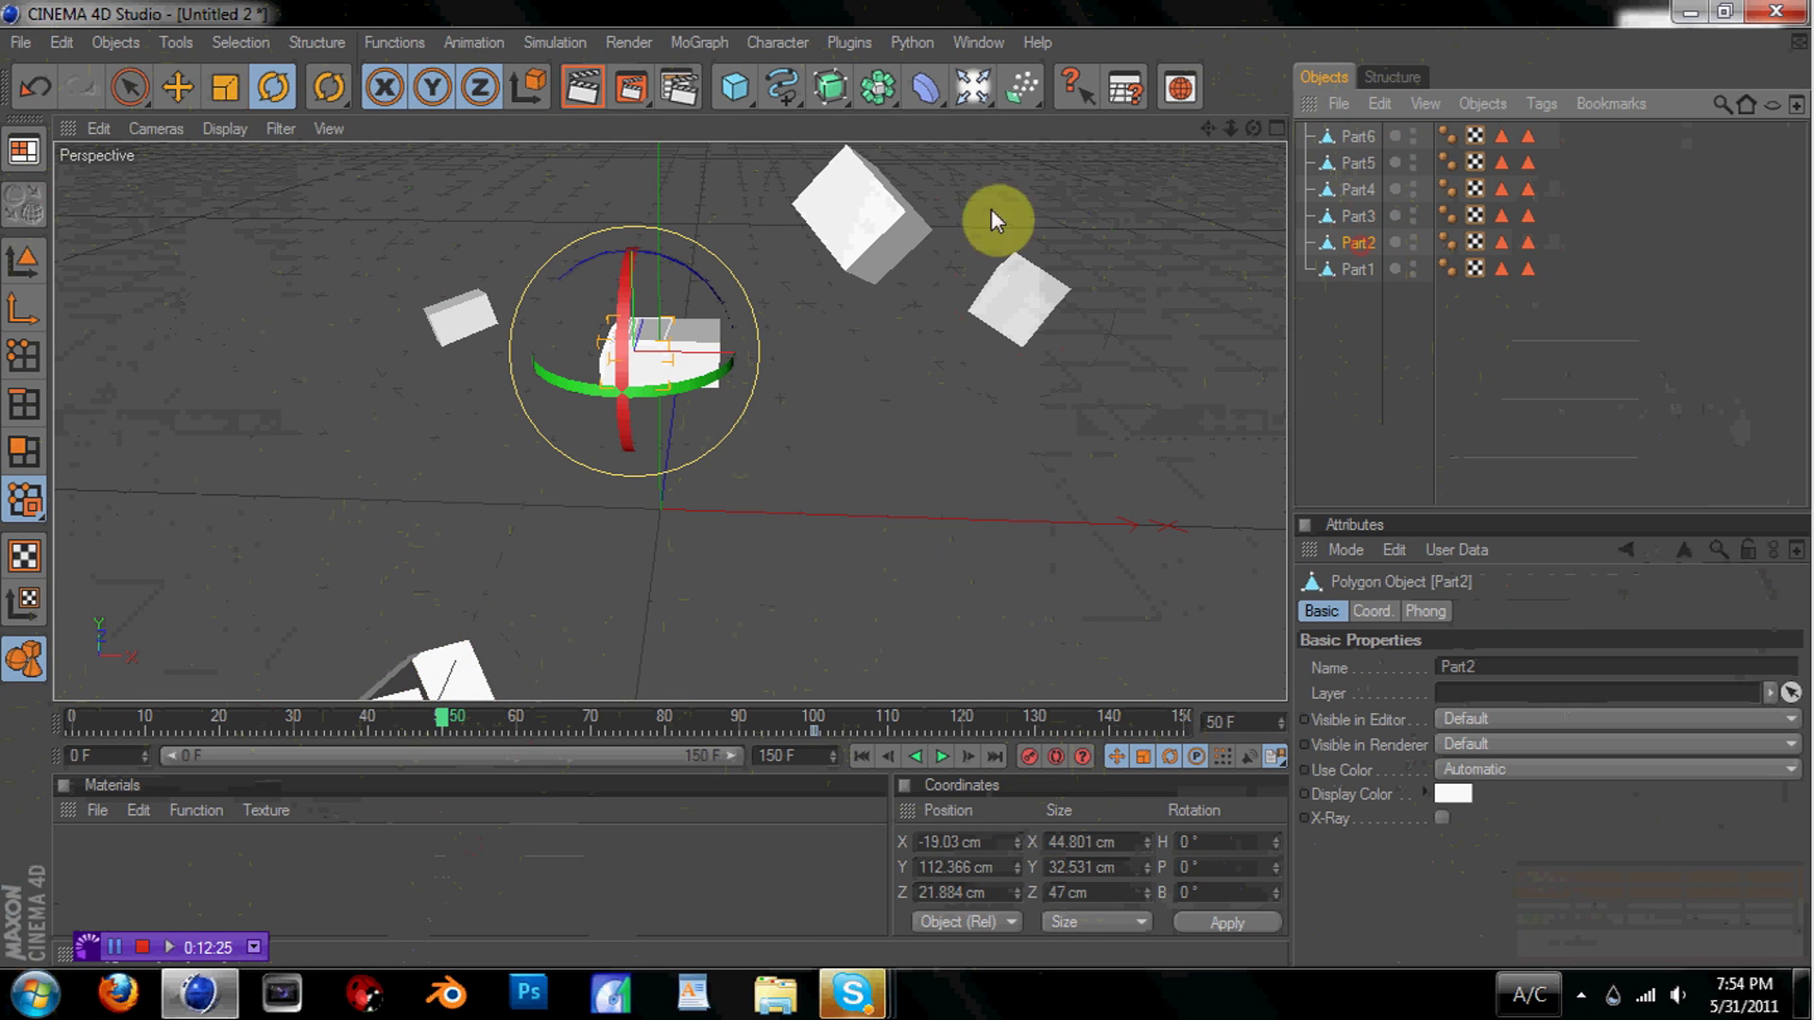
pyautogui.click(181, 92)
pyautogui.moveTo(626, 350); pyautogui.dragTo(794, 487)
pyautogui.moveTo(787, 417); pyautogui.dragTo(926, 676)
pyautogui.press('r')
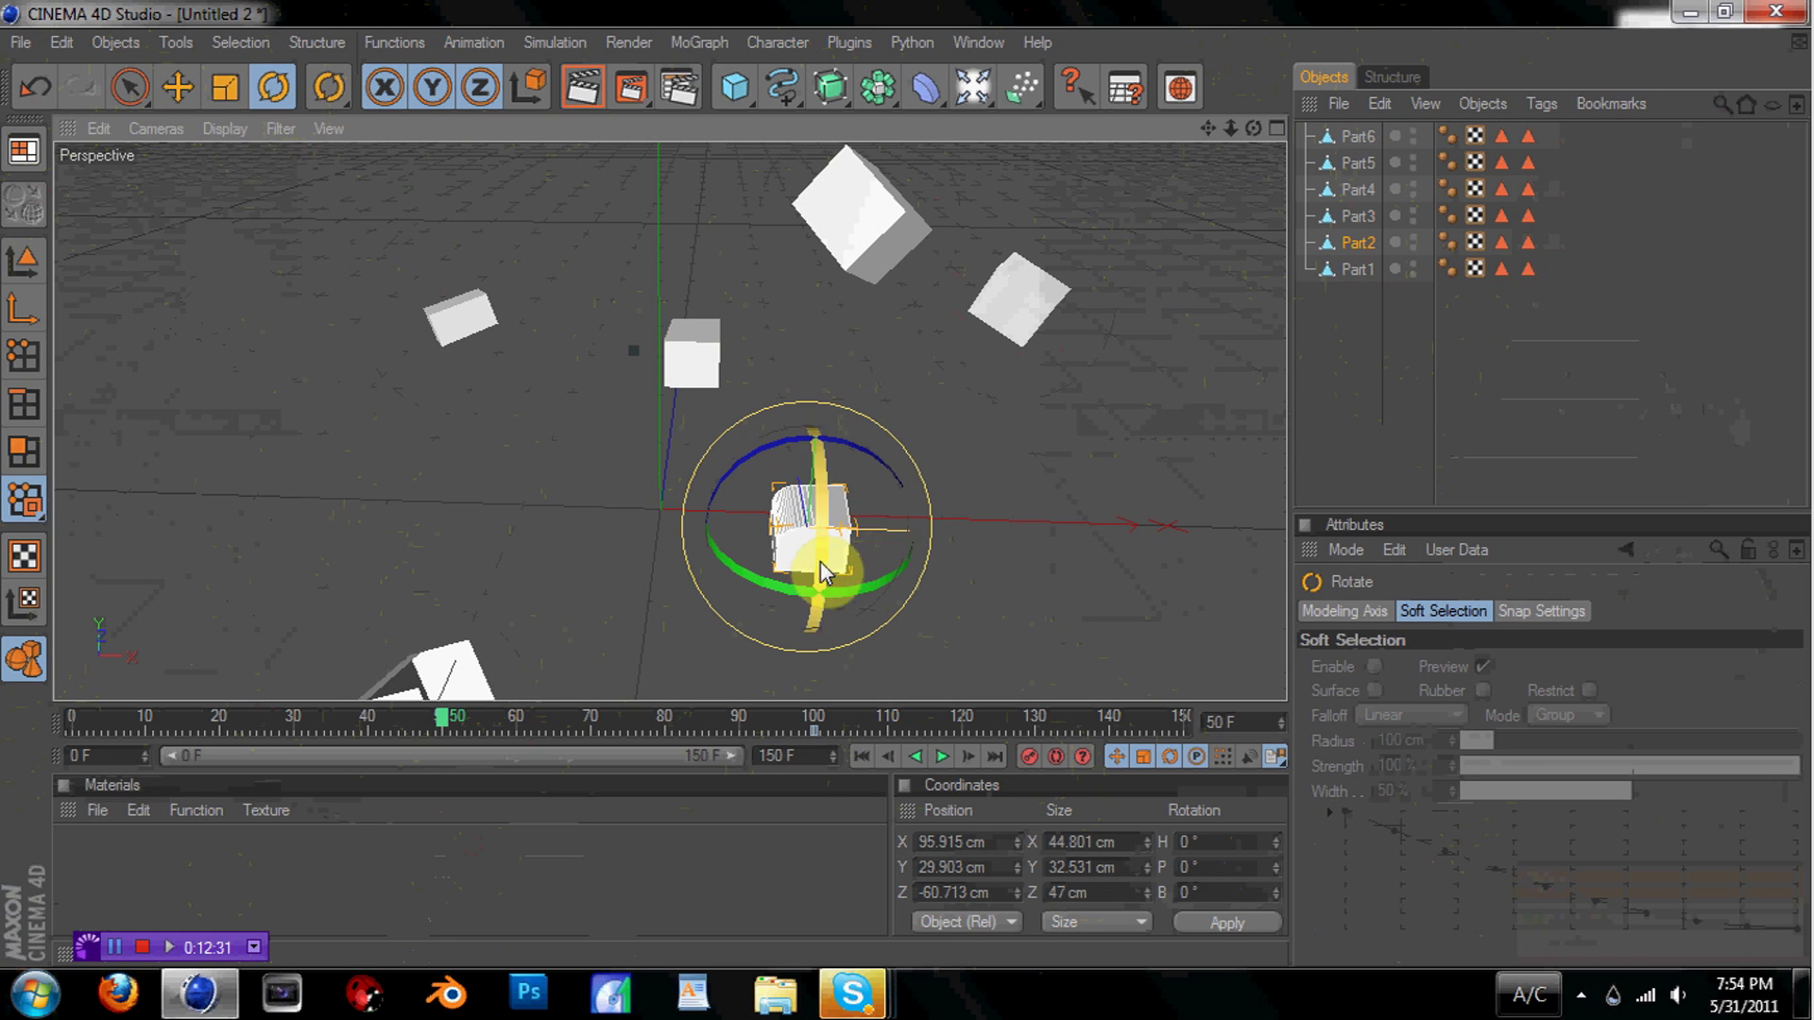
pyautogui.moveTo(801, 544); pyautogui.dragTo(1045, 757)
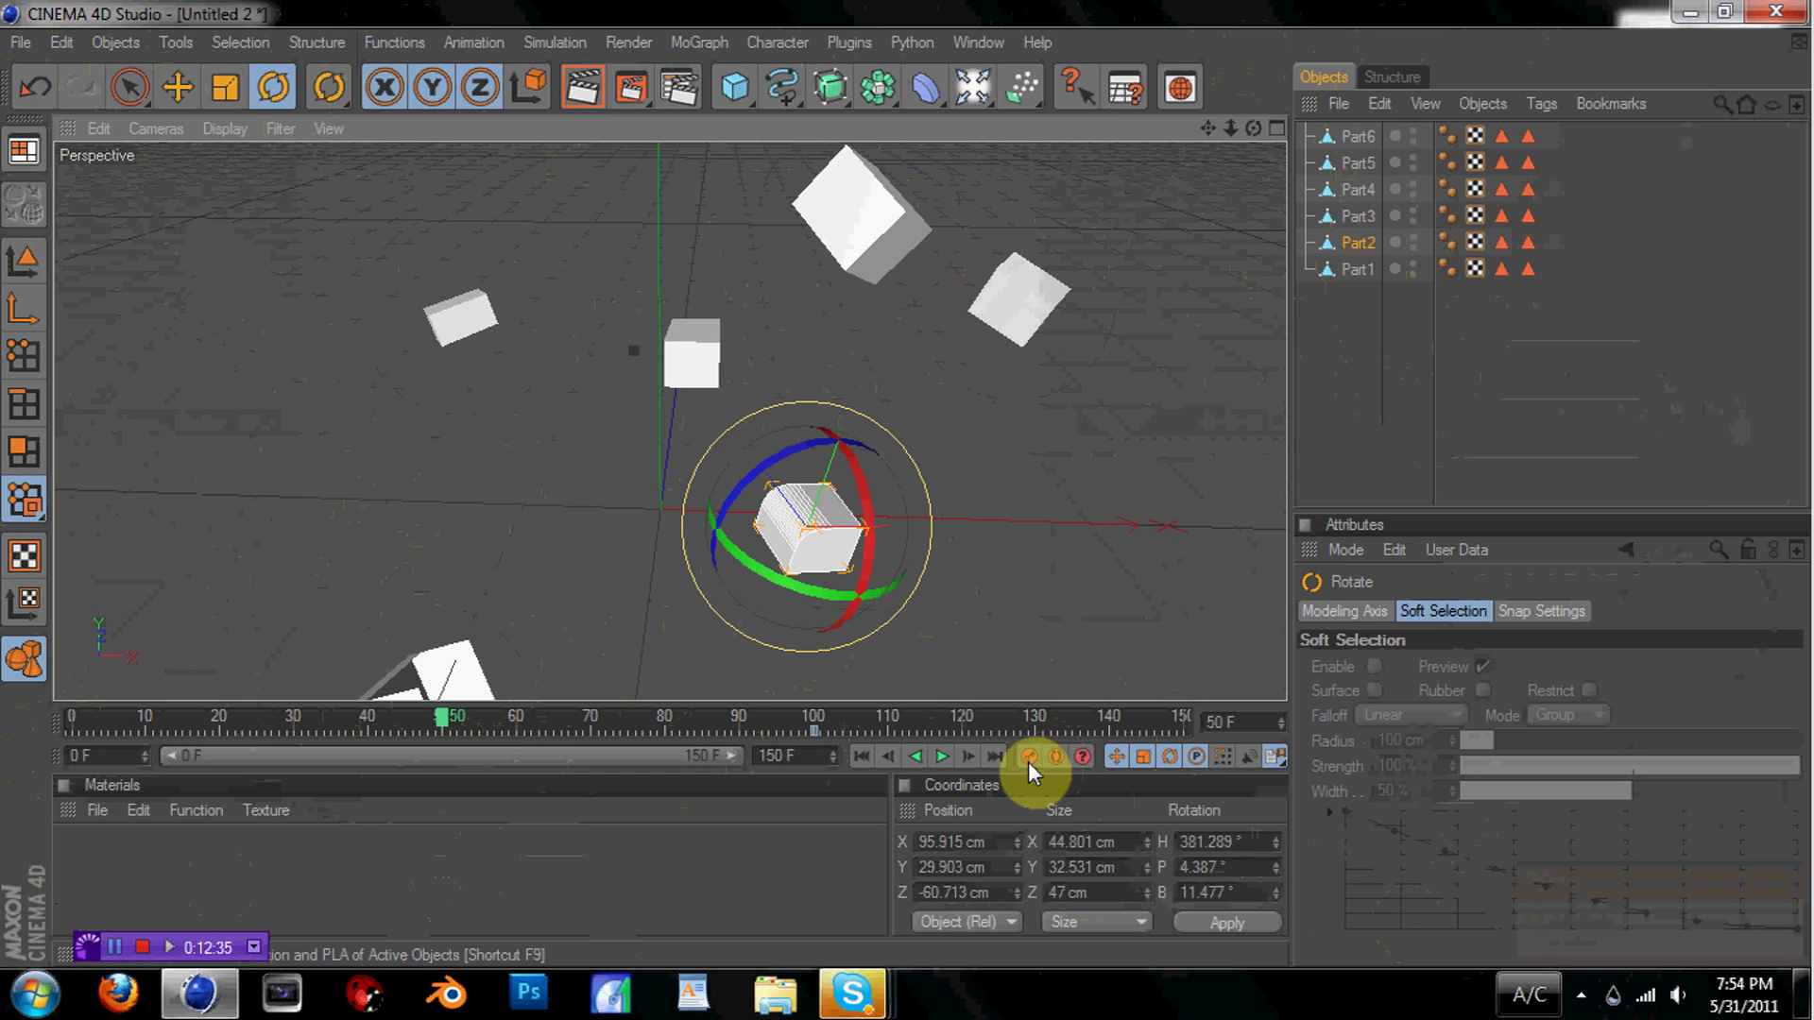
# Move Part1 at frame 50 out of the letter to about X -278, Y 177, Z -24 cm
pyautogui.click(1357, 270)
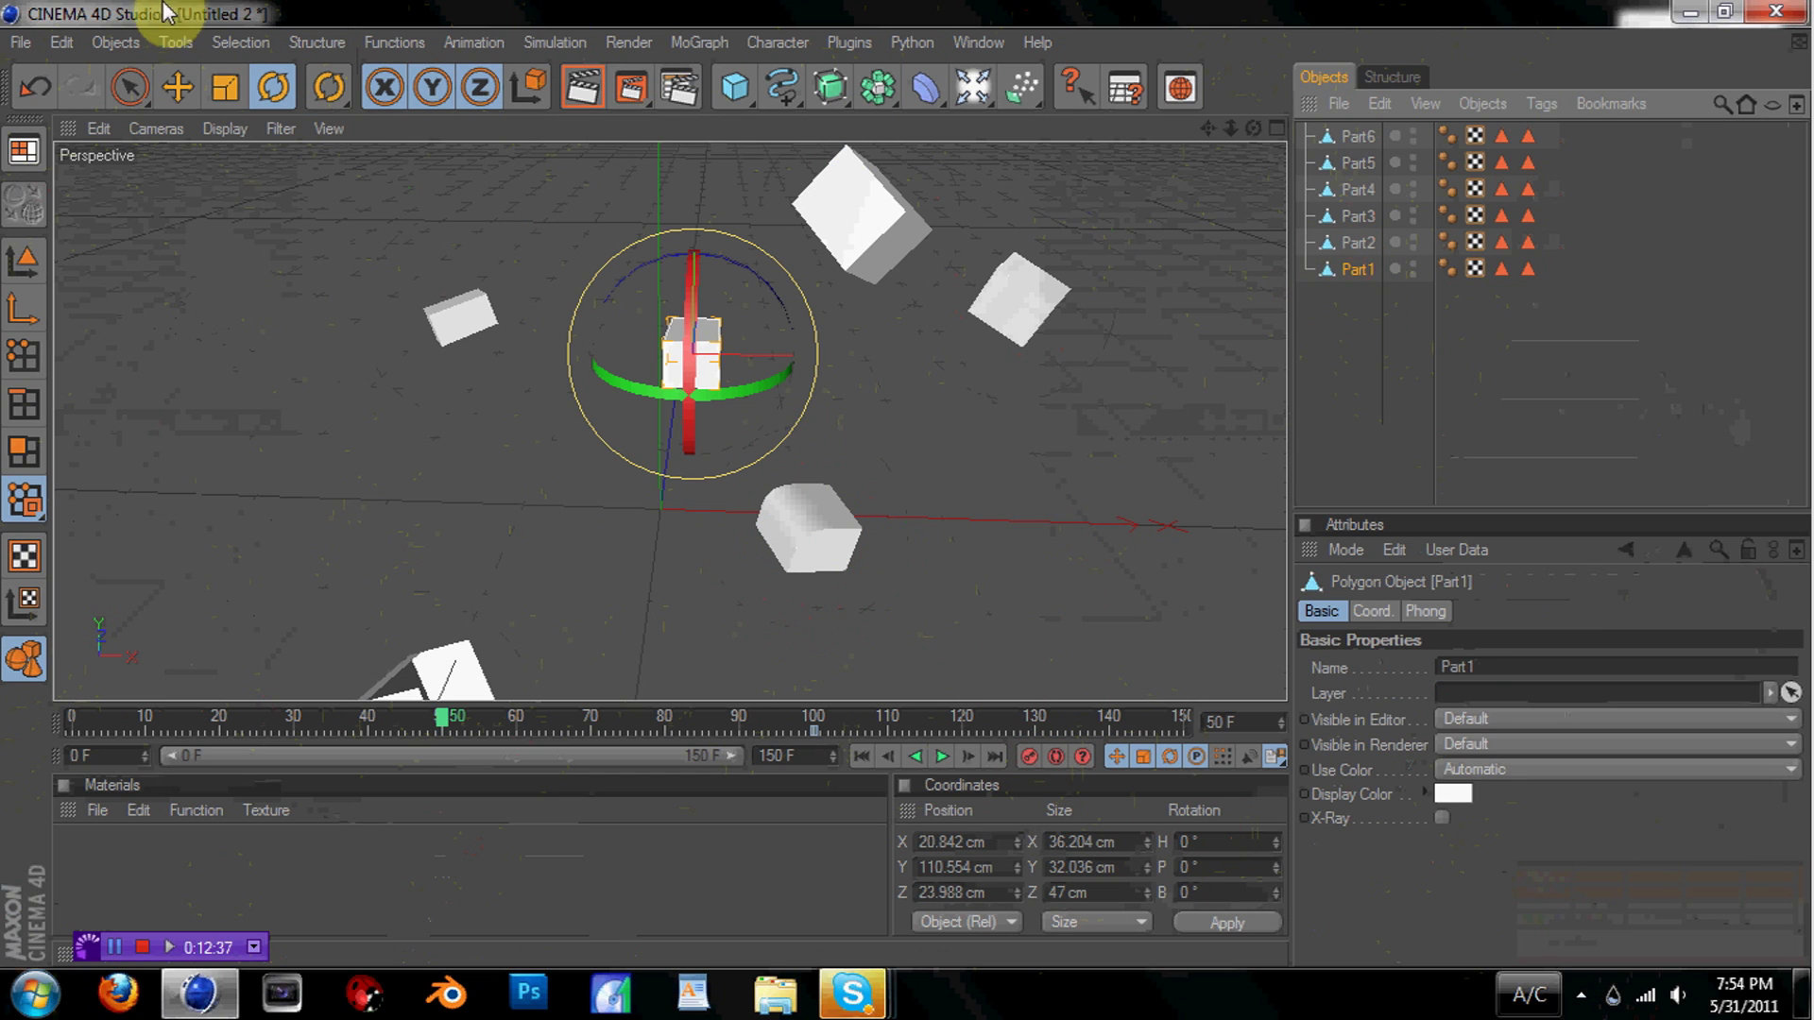
pyautogui.click(177, 87)
pyautogui.moveTo(691, 357); pyautogui.dragTo(404, 476)
pyautogui.moveTo(1253, 128); pyautogui.dragTo(1346, 100)
pyautogui.moveTo(1132, 138); pyautogui.dragTo(1253, 127)
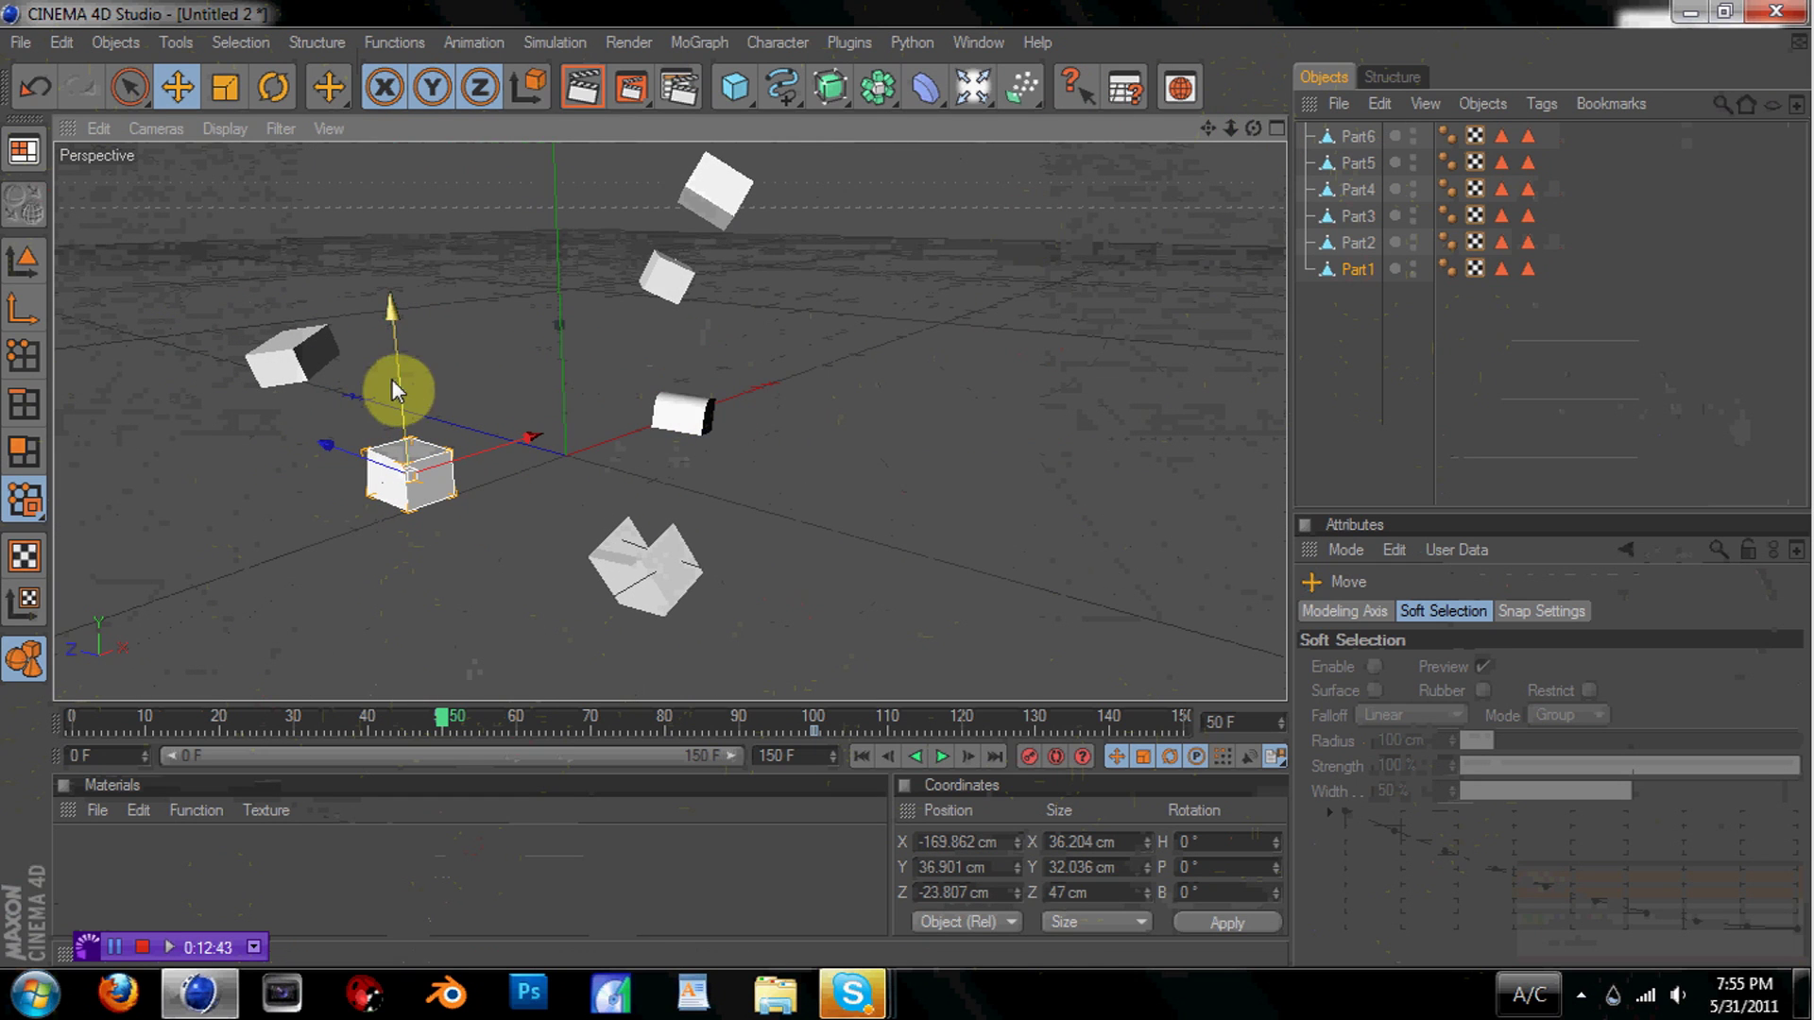
pyautogui.moveTo(396, 388); pyautogui.dragTo(430, 319)
pyautogui.moveTo(490, 255); pyautogui.dragTo(345, 264)
# Rotate Part1 to about H 254°, P 13°, B 186° and keyframe it at frame 50
pyautogui.click(266, 93)
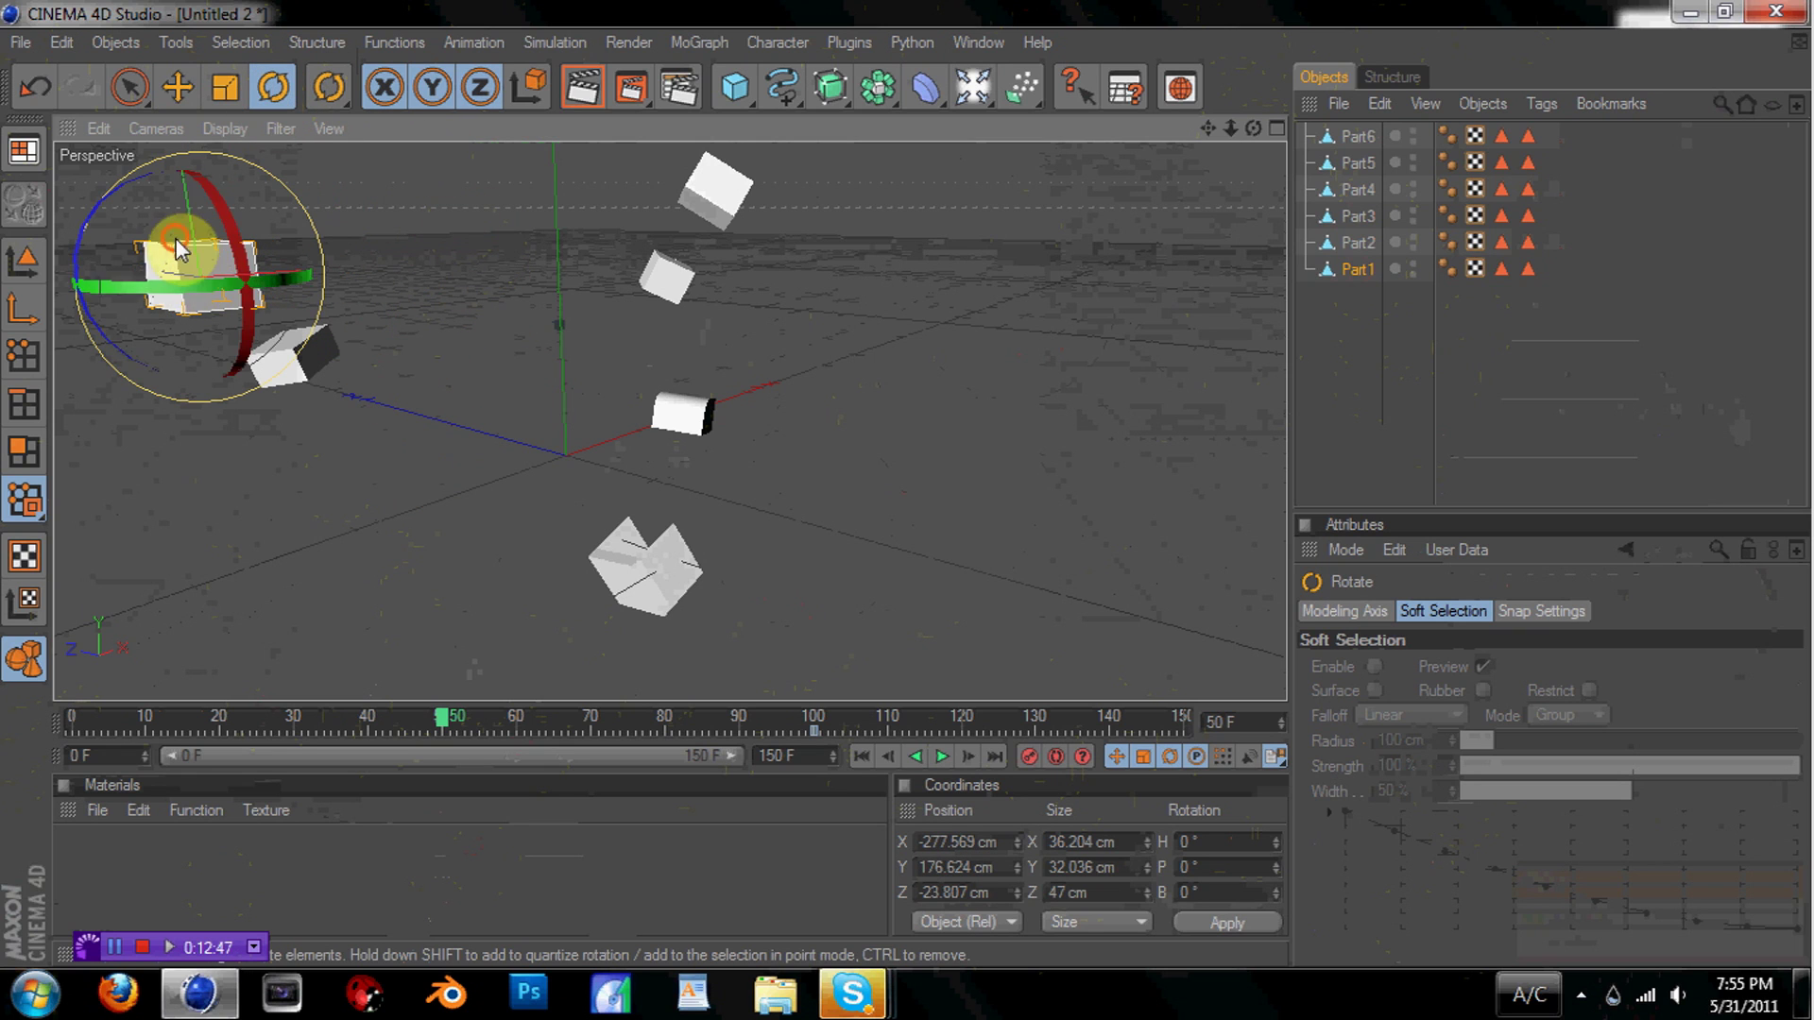
pyautogui.moveTo(194, 247); pyautogui.dragTo(605, 430)
pyautogui.moveTo(275, 222); pyautogui.dragTo(38, 822)
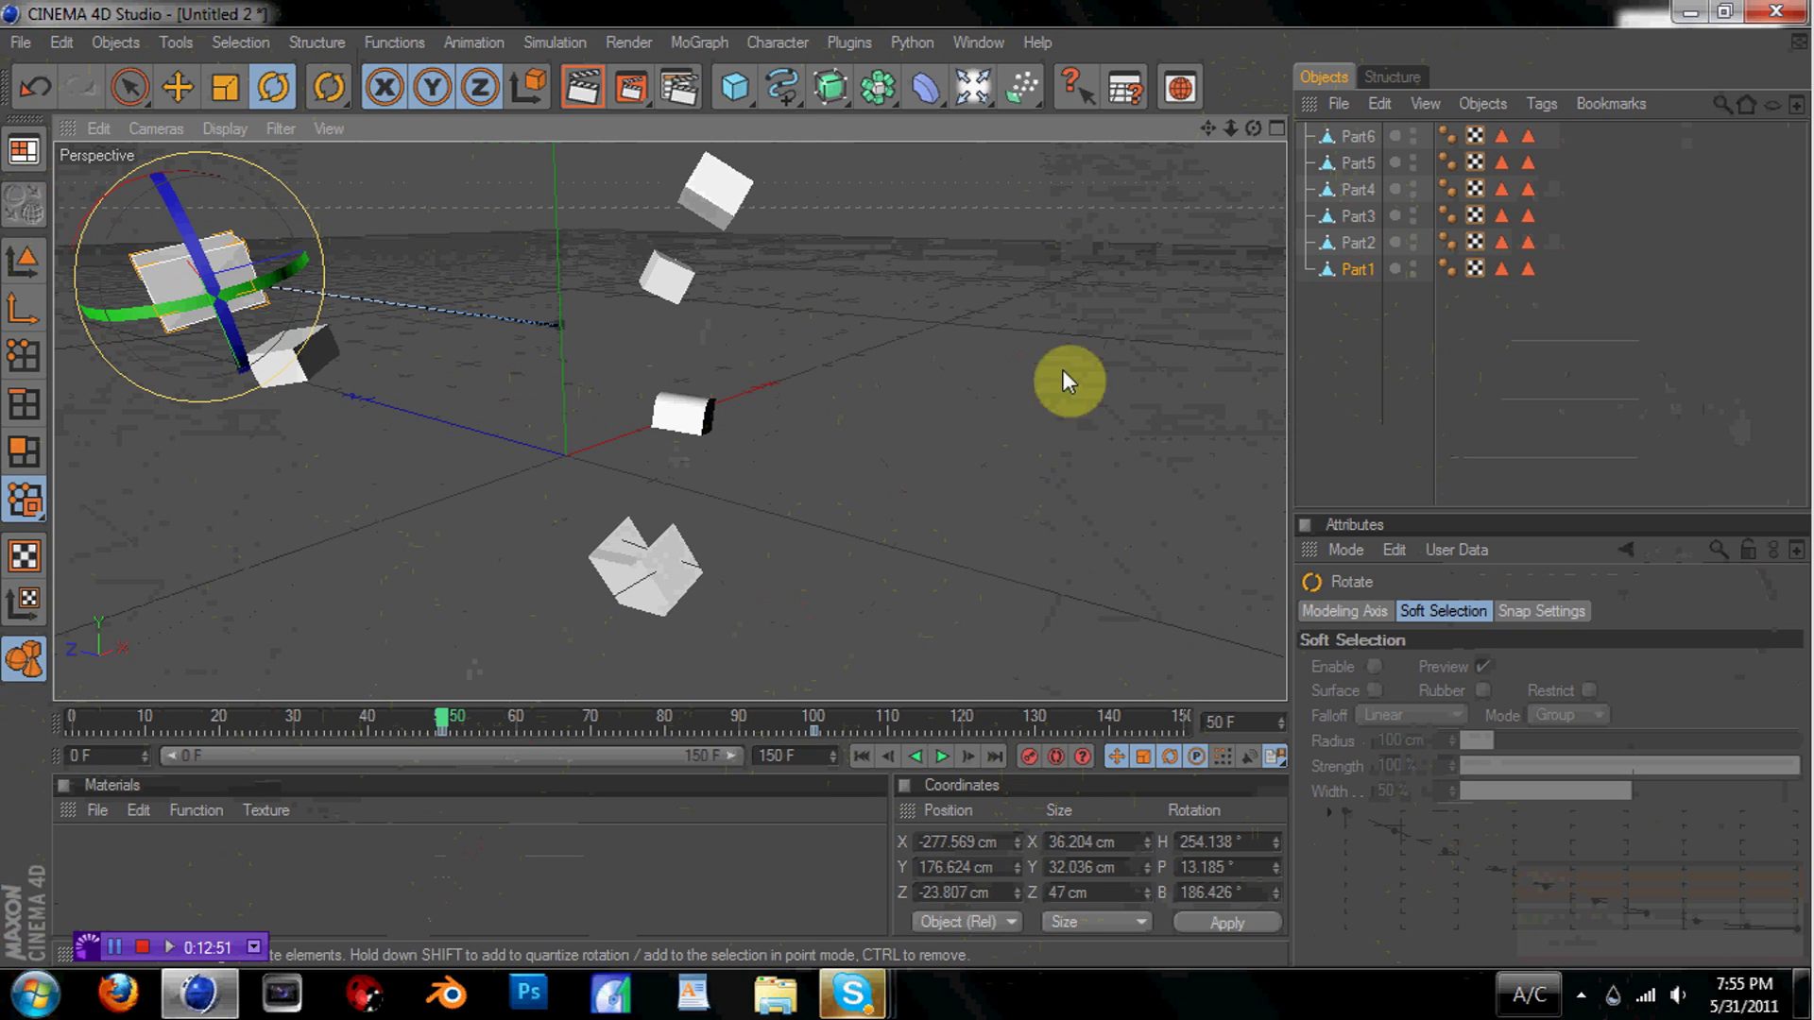
# Play the animation from frame 0 to check how the six parts assemble, and inspect the letter from the front
pyautogui.moveTo(1253, 129); pyautogui.dragTo(1175, 209)
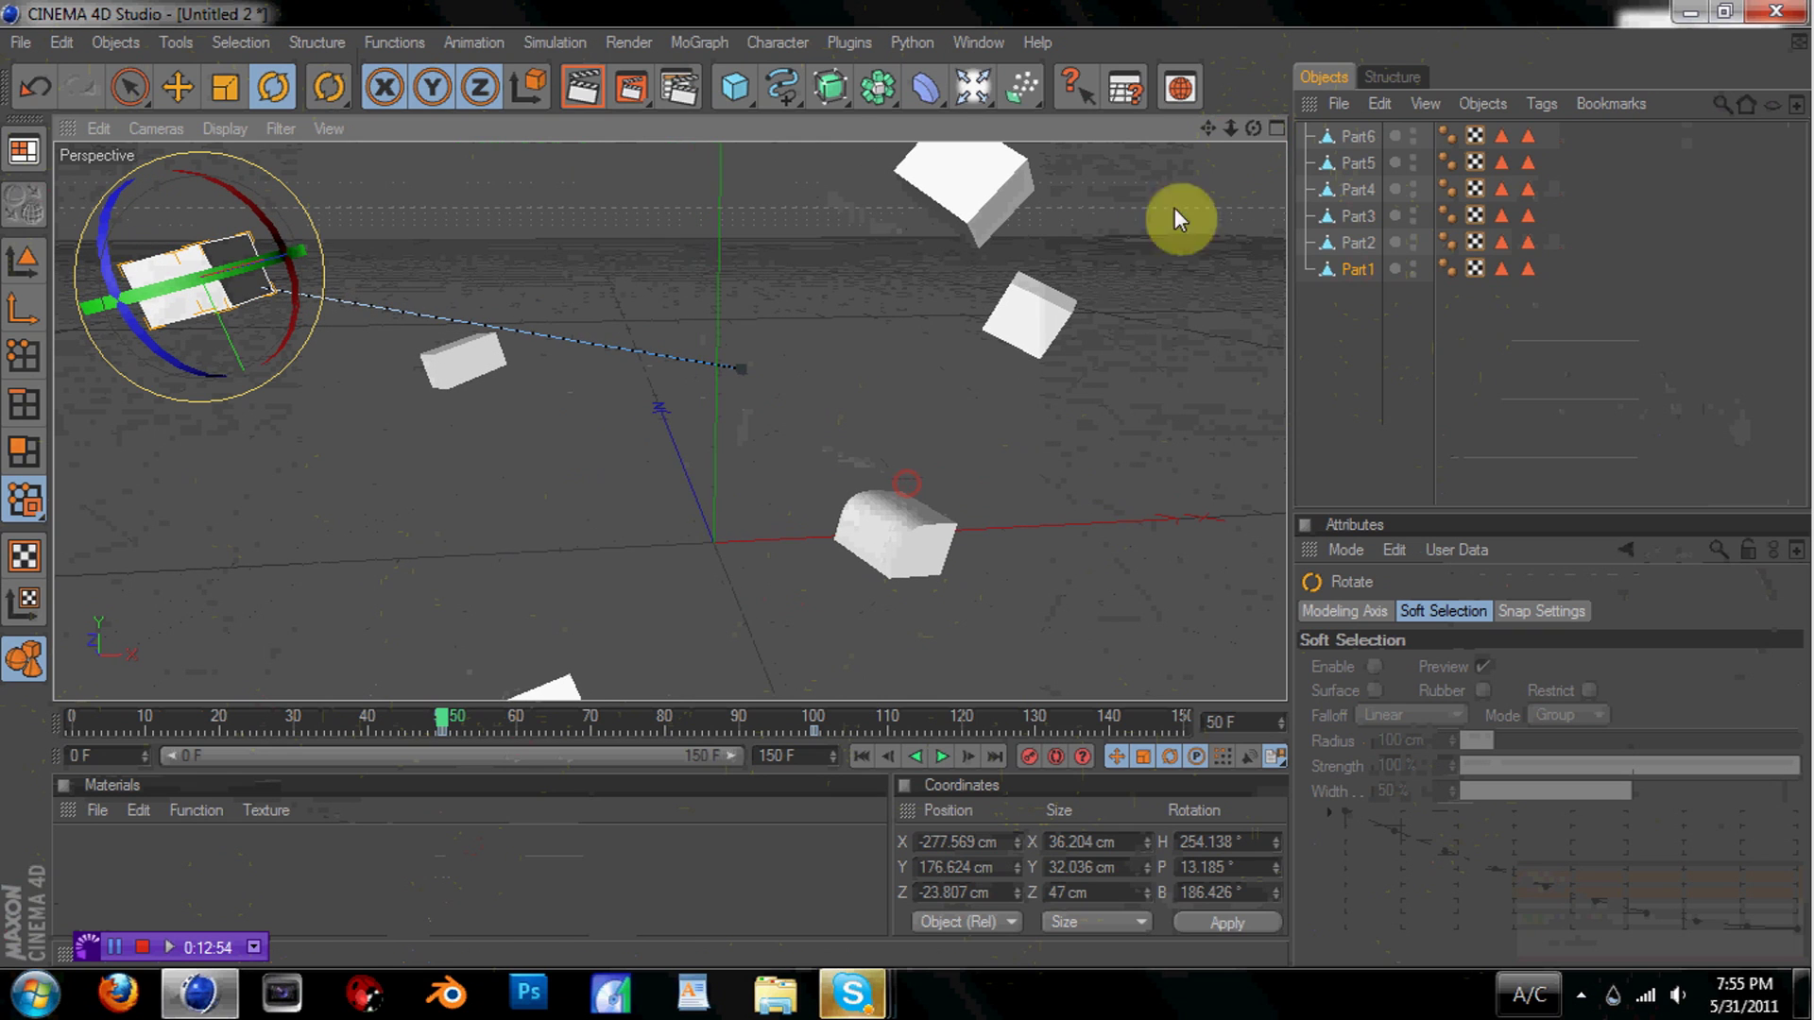
pyautogui.click(1332, 382)
pyautogui.moveTo(133, 716); pyautogui.dragTo(20, 719)
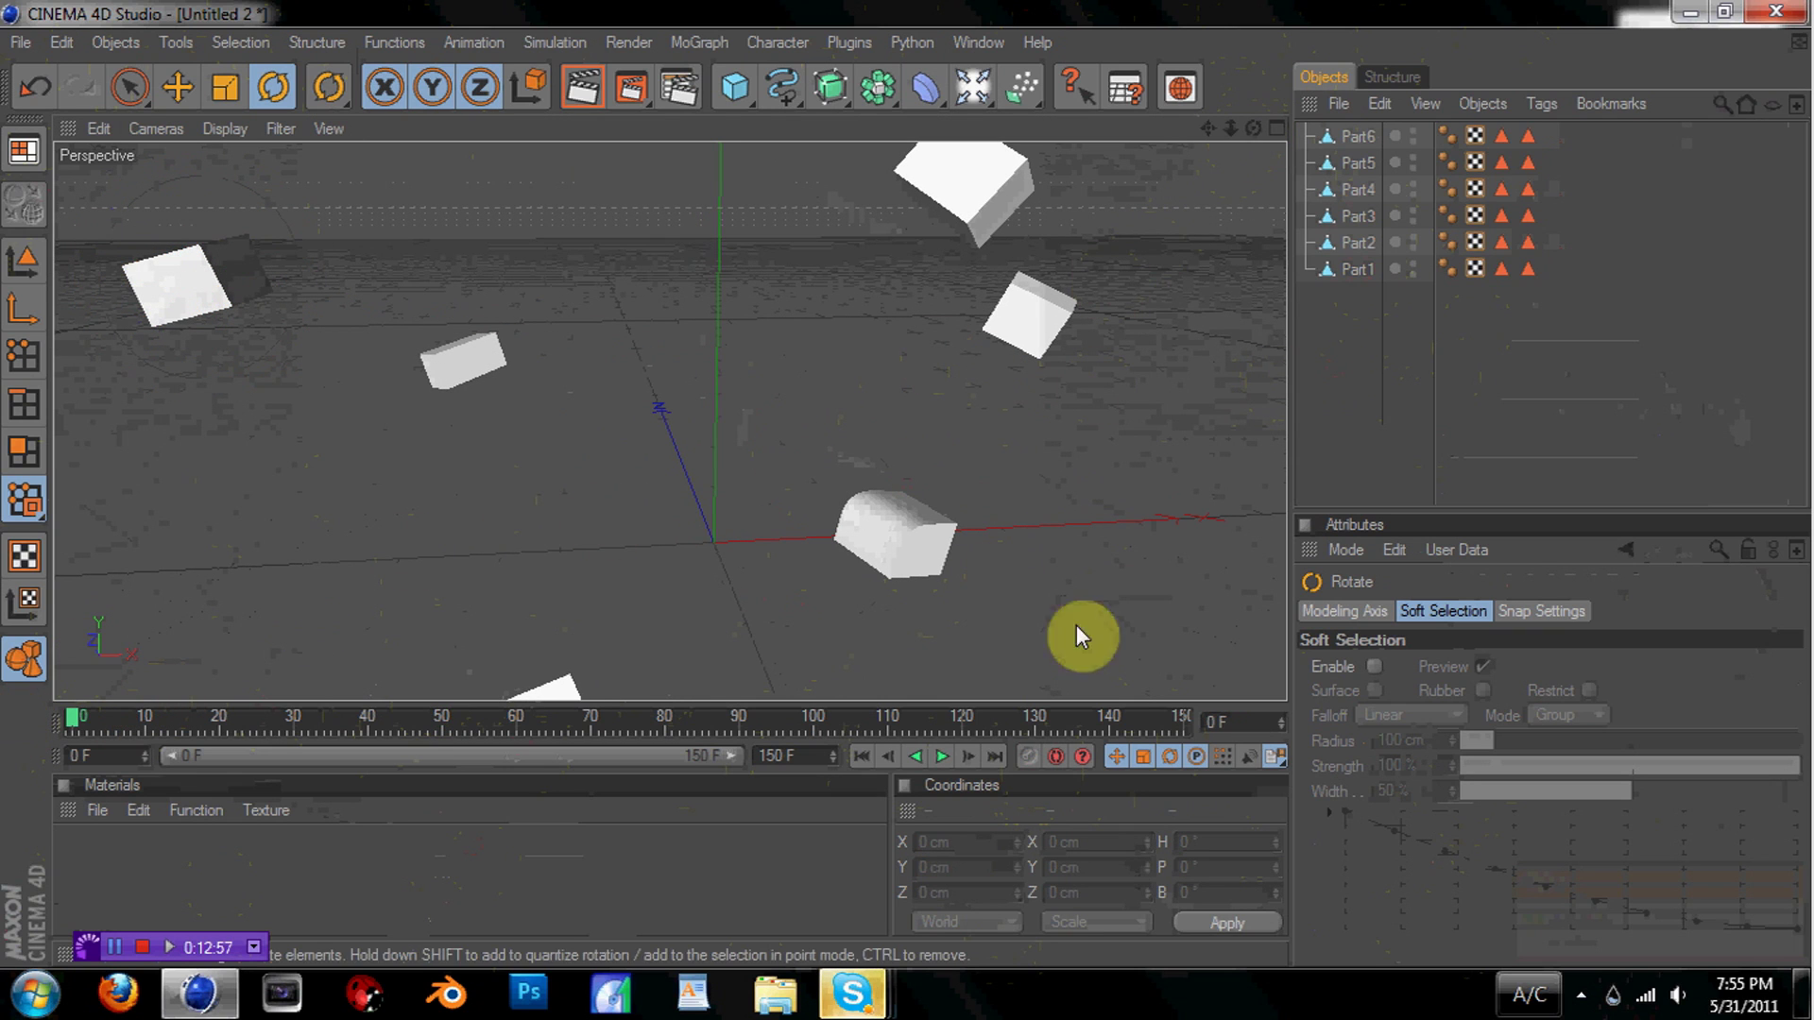
pyautogui.click(943, 756)
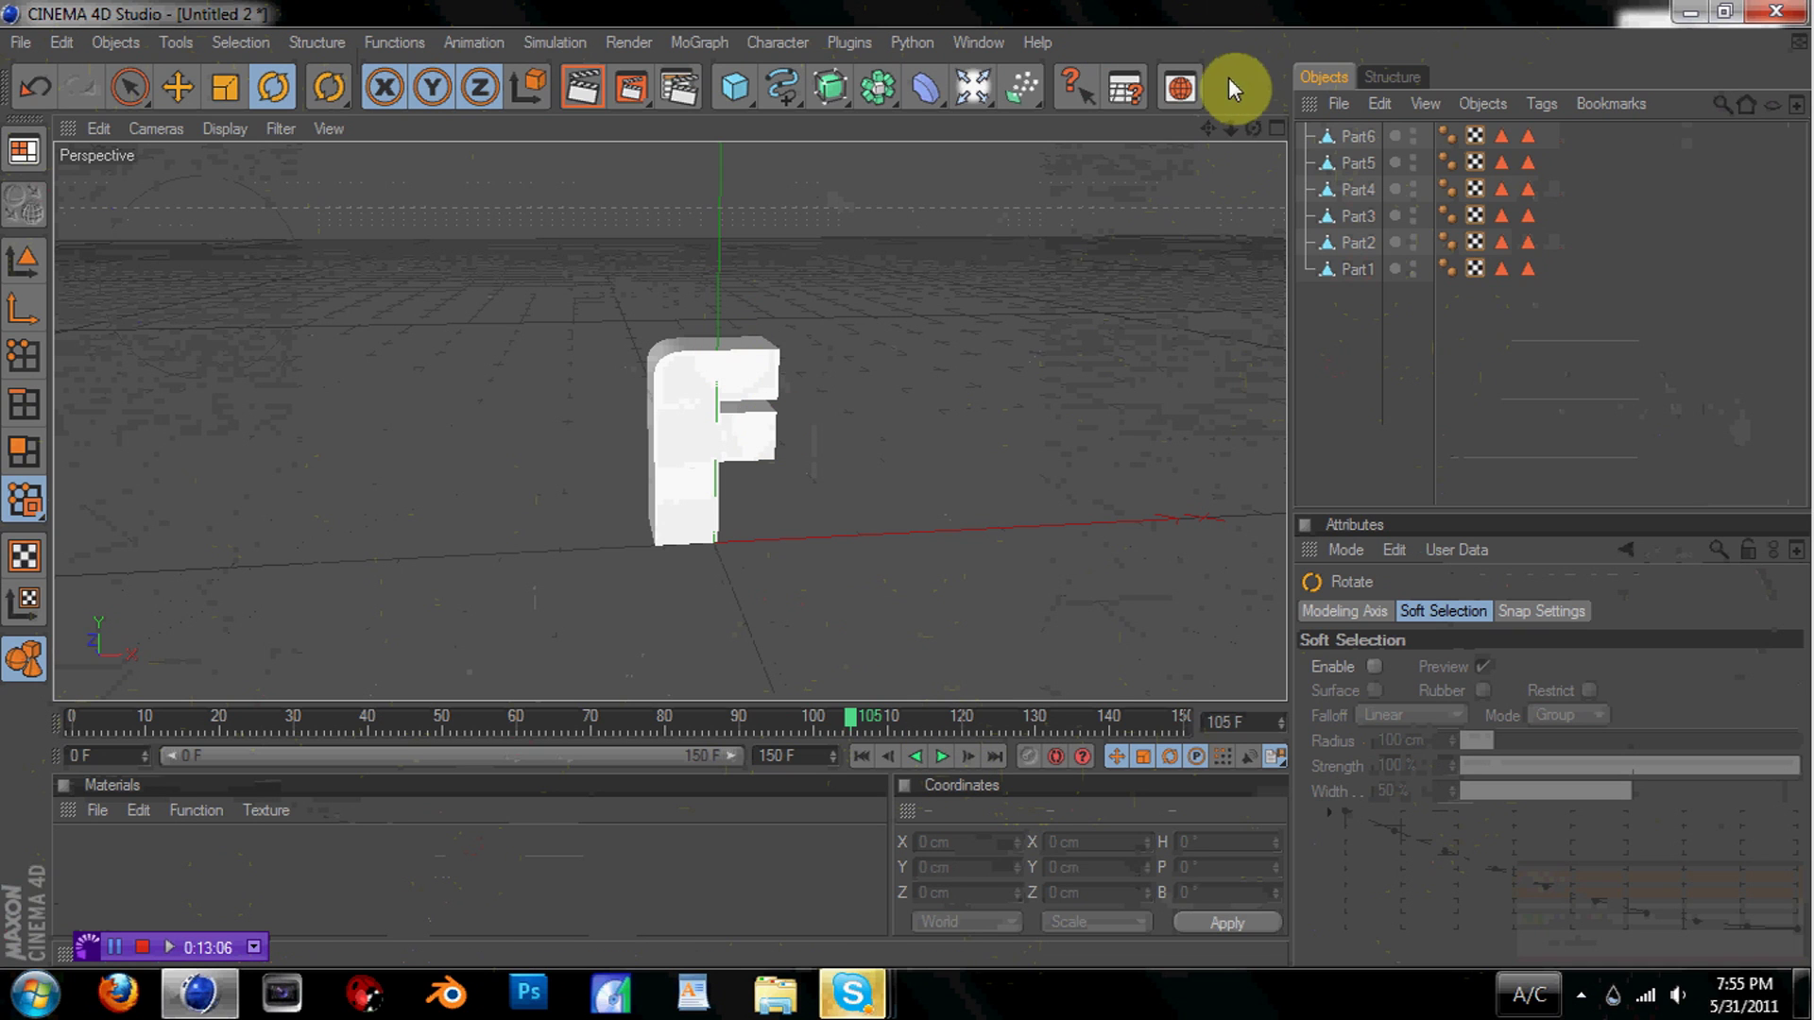
pyautogui.moveTo(1253, 129); pyautogui.dragTo(1291, 161)
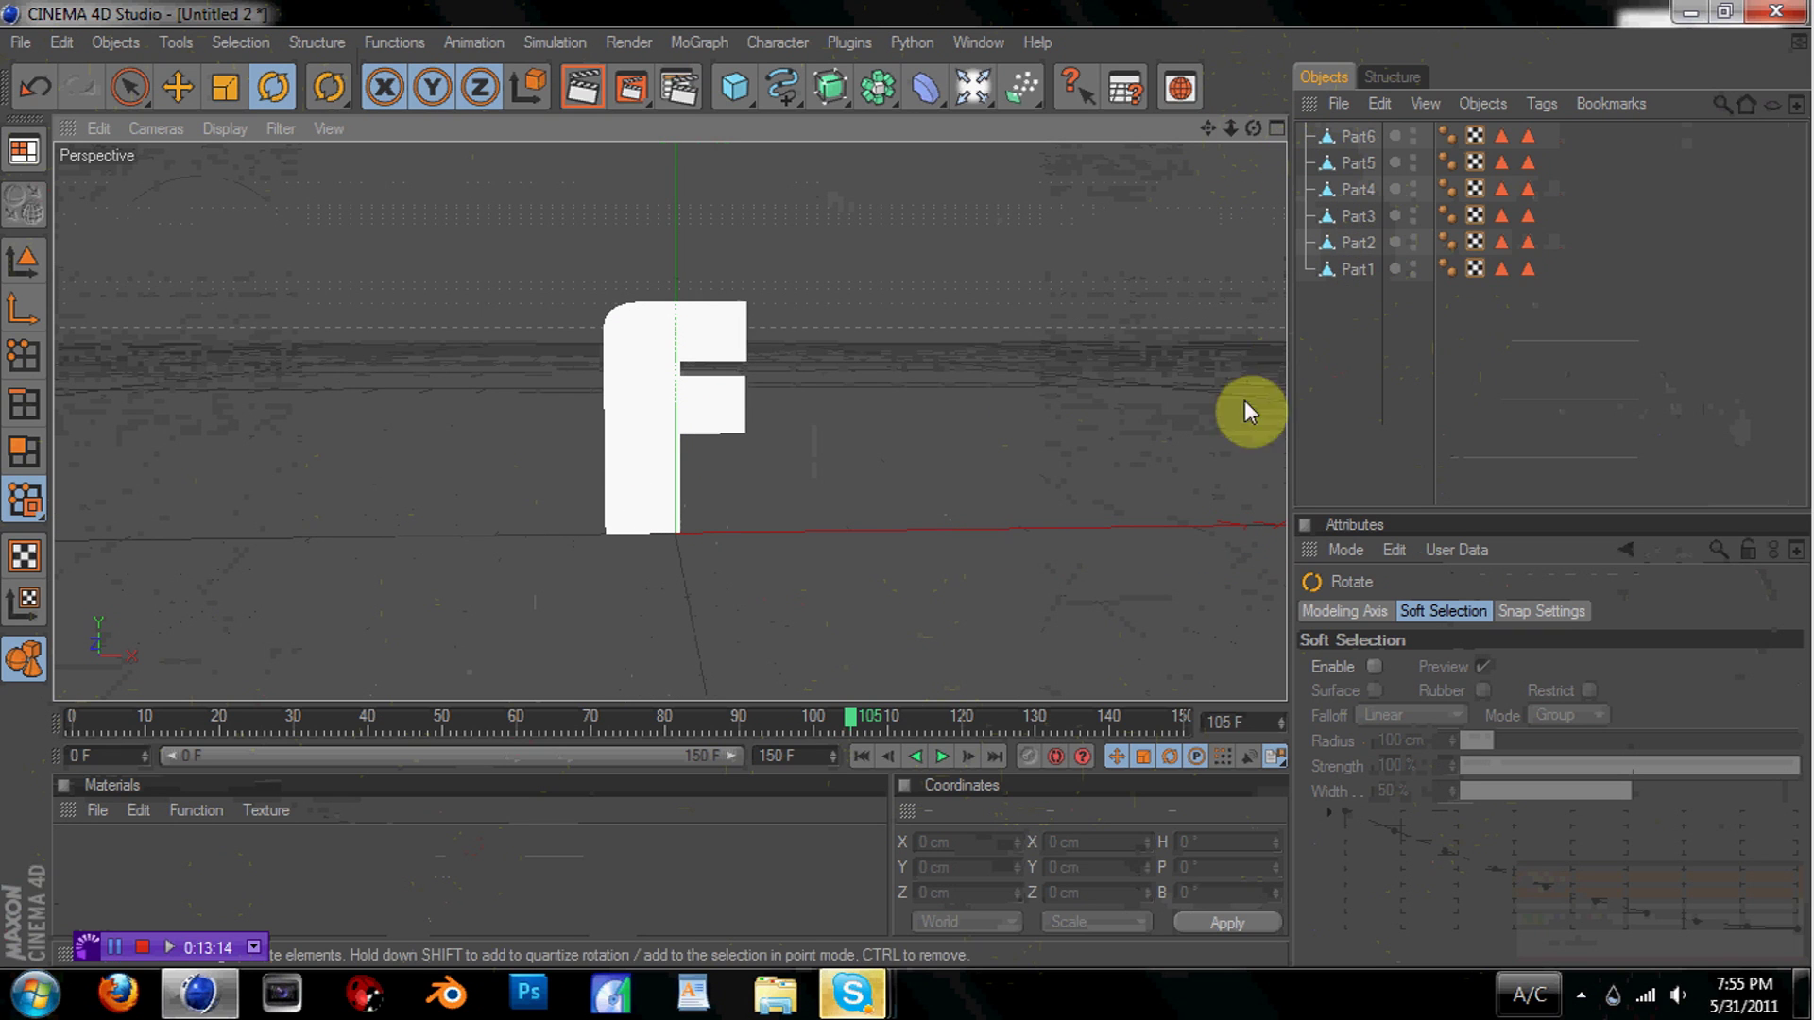
# Shift the frame 50 keyframes of all six parts to near the start of the timeline
pyautogui.moveTo(706, 724); pyautogui.dragTo(464, 699)
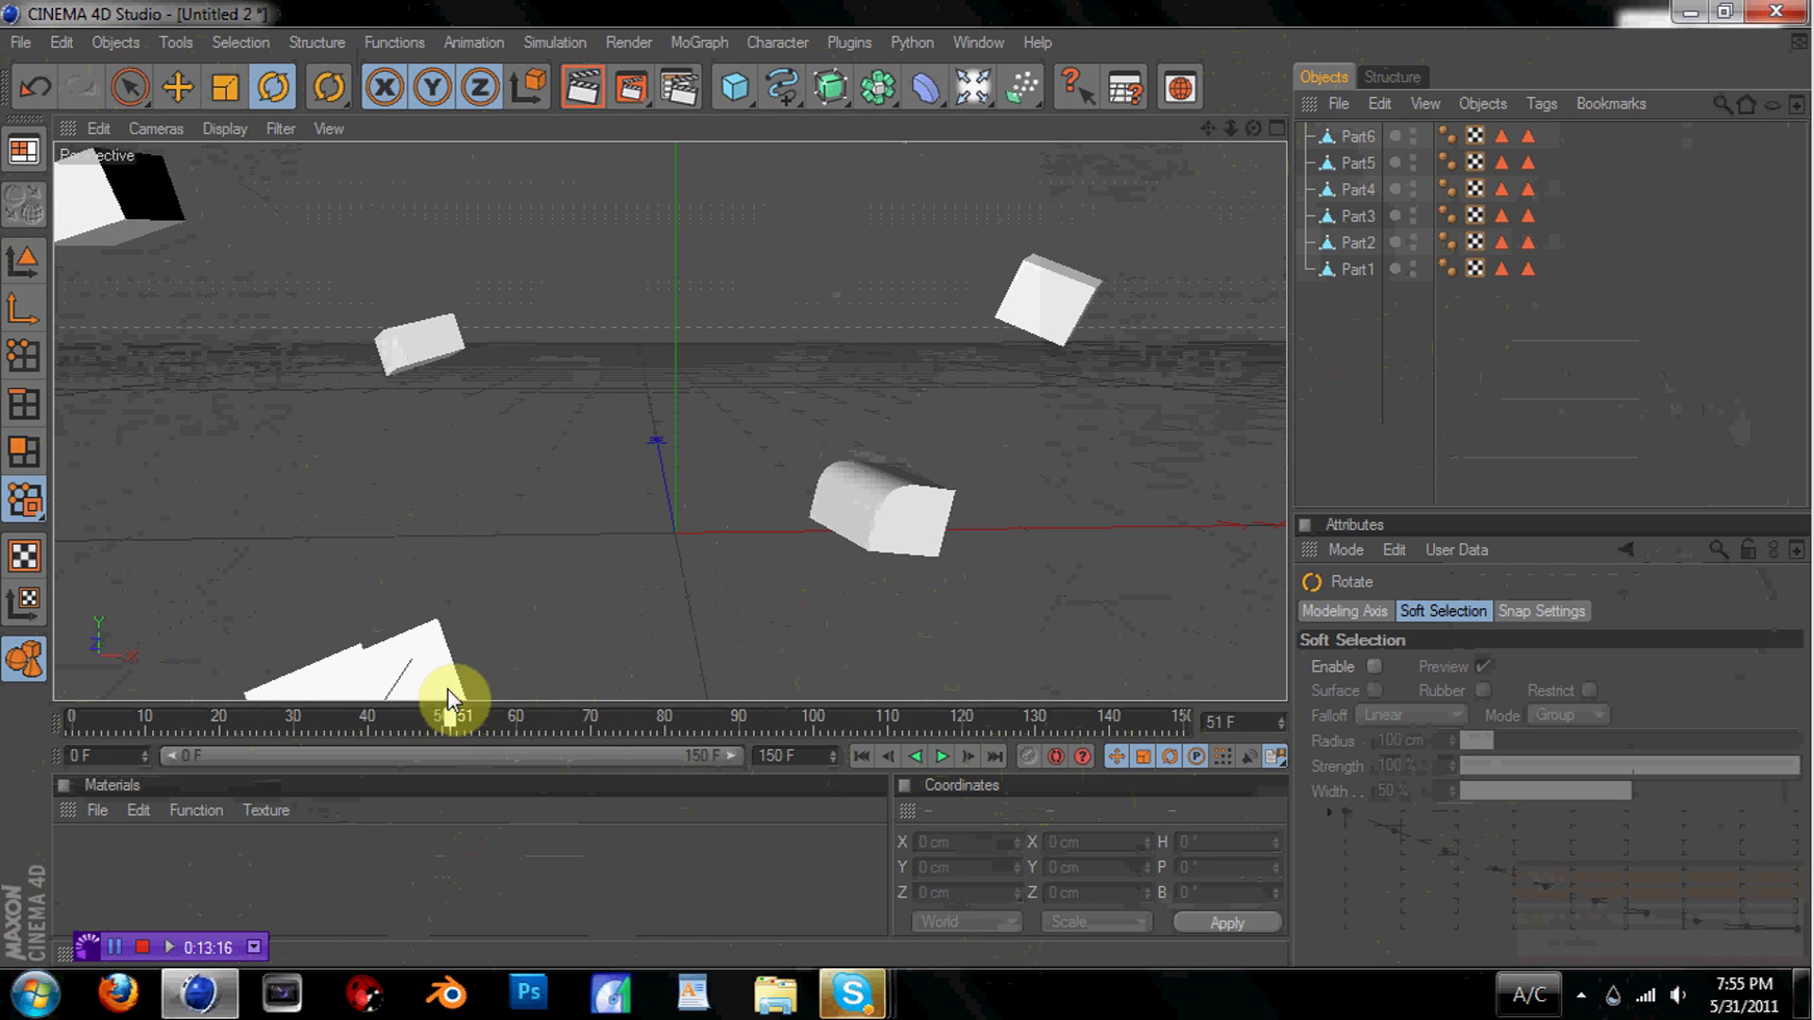
pyautogui.moveTo(1364, 284); pyautogui.dragTo(1348, 110)
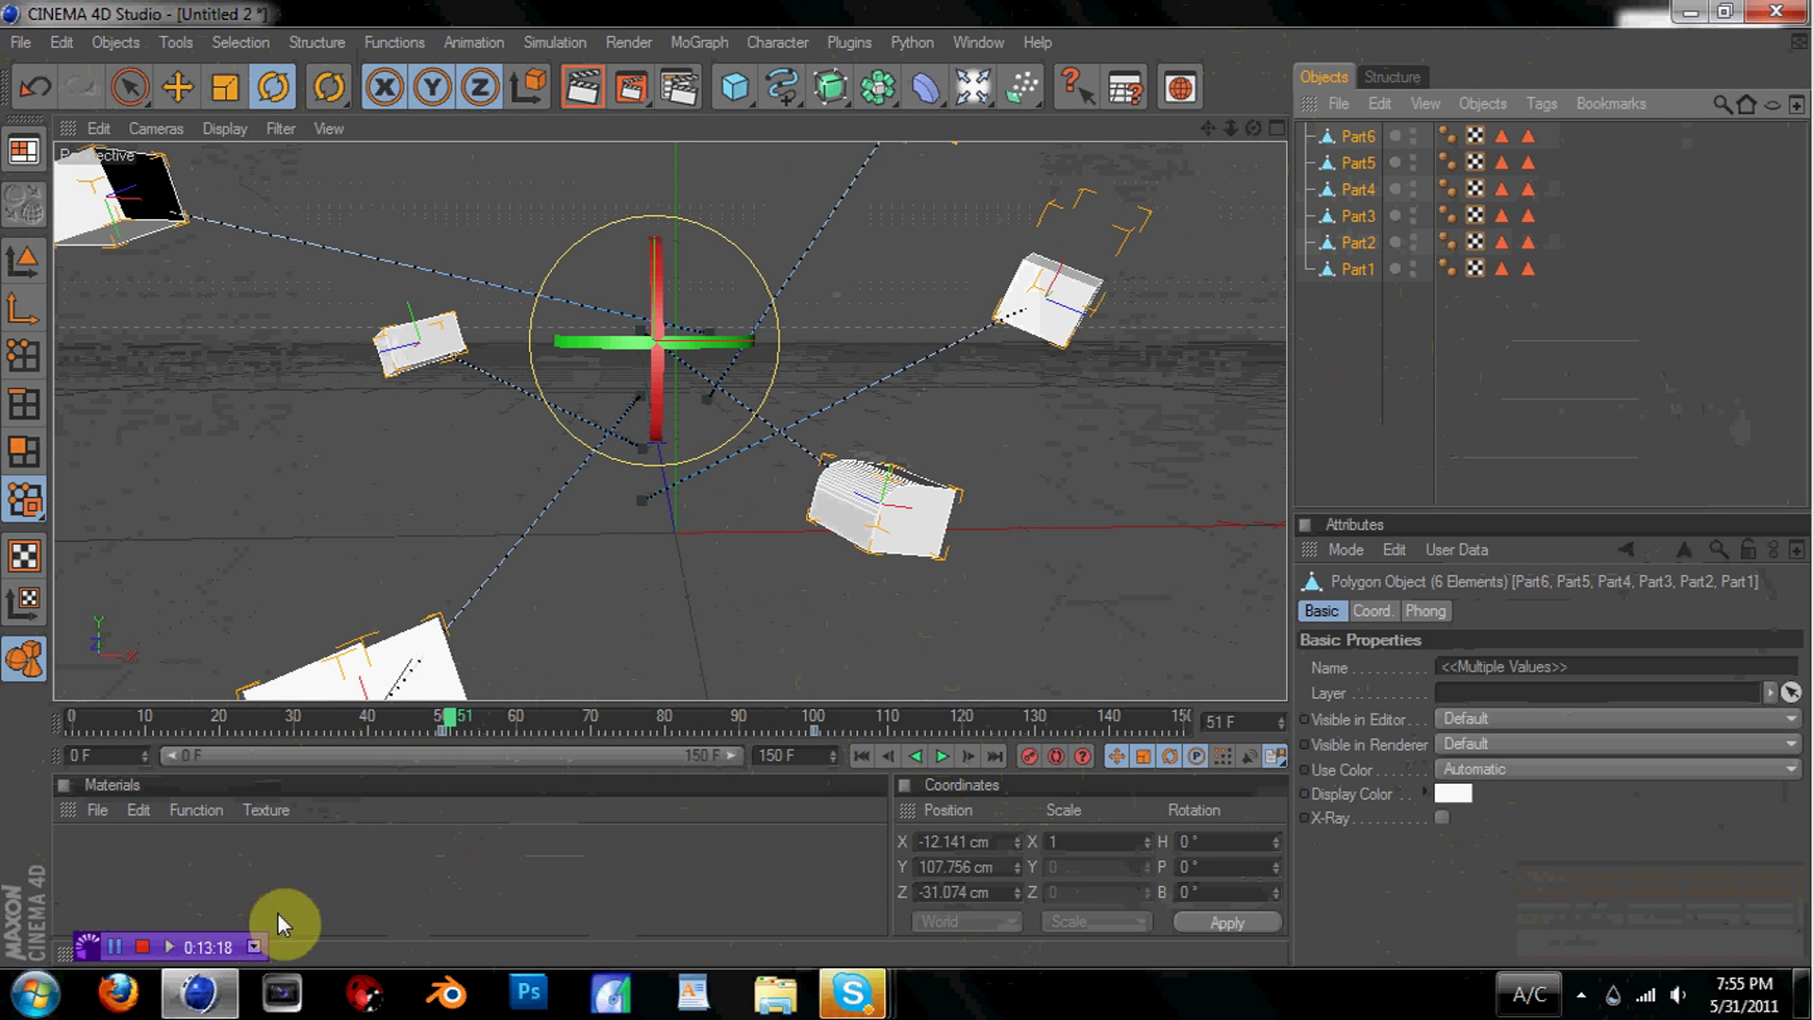
pyautogui.click(440, 733)
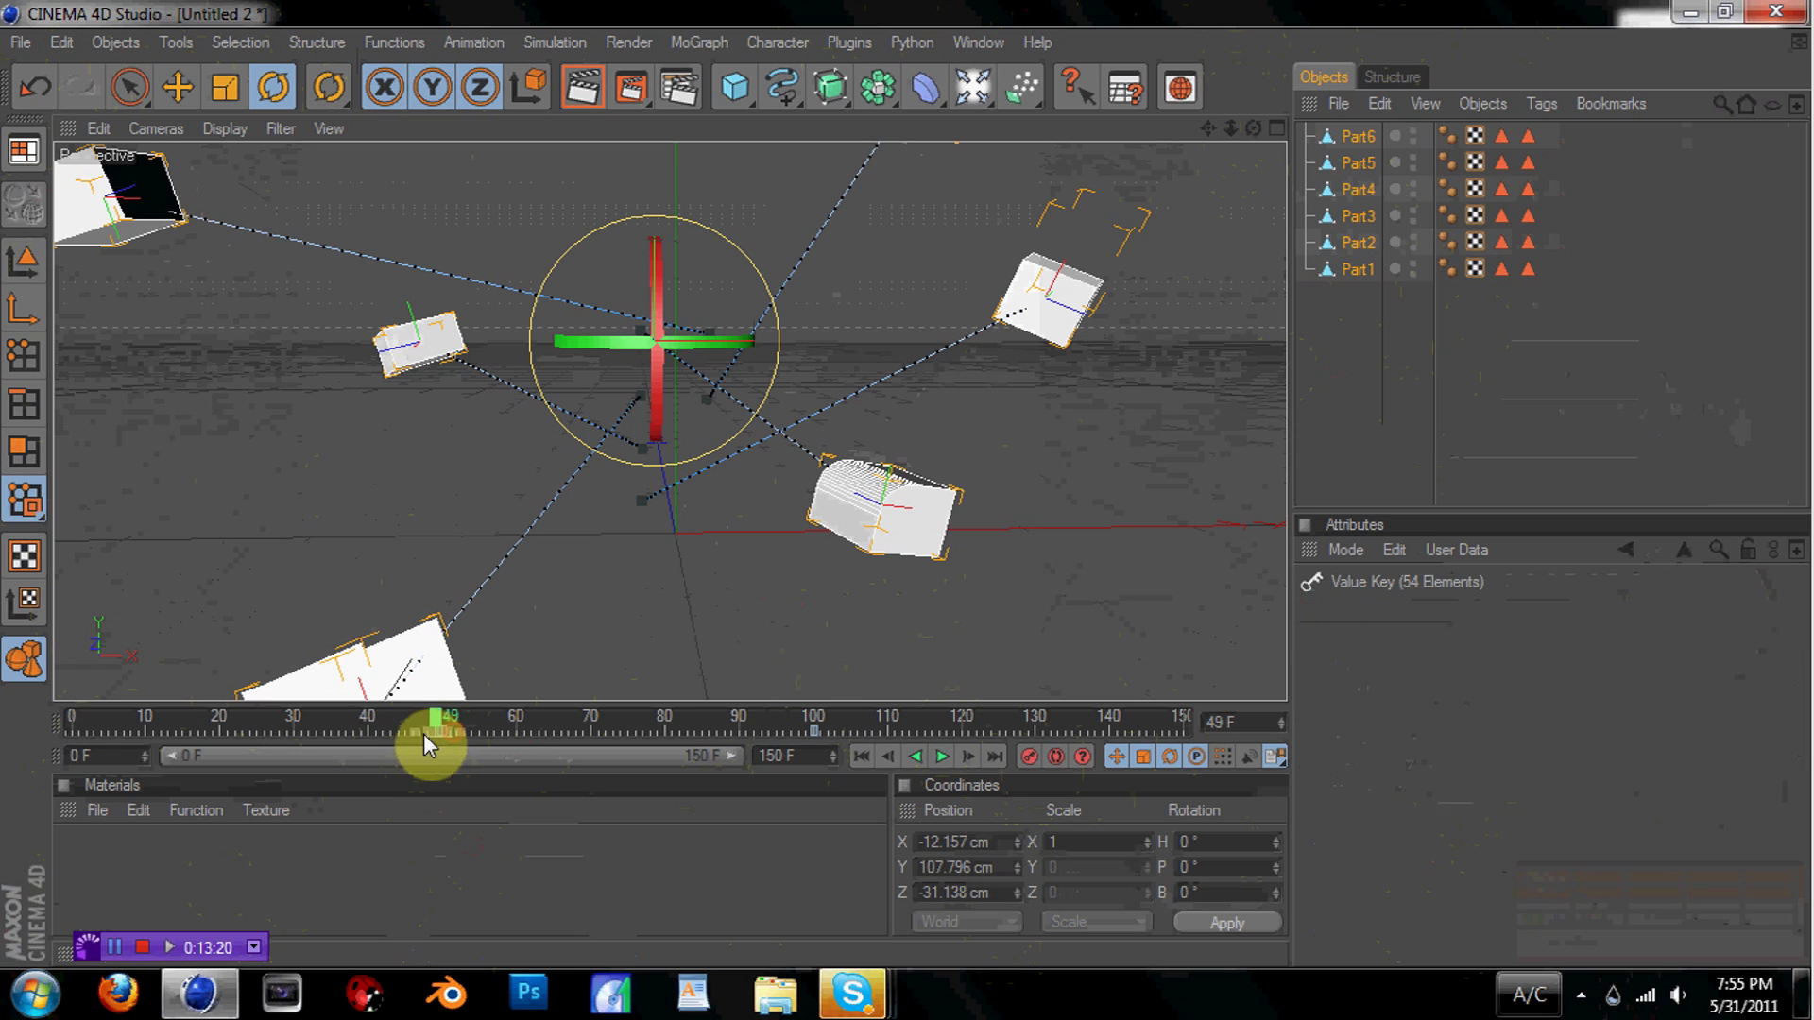
pyautogui.moveTo(440, 734); pyautogui.dragTo(88, 694)
# Group Part1 to Part6 under a null object and rename it Text
pyautogui.moveTo(1385, 257); pyautogui.dragTo(1348, 121)
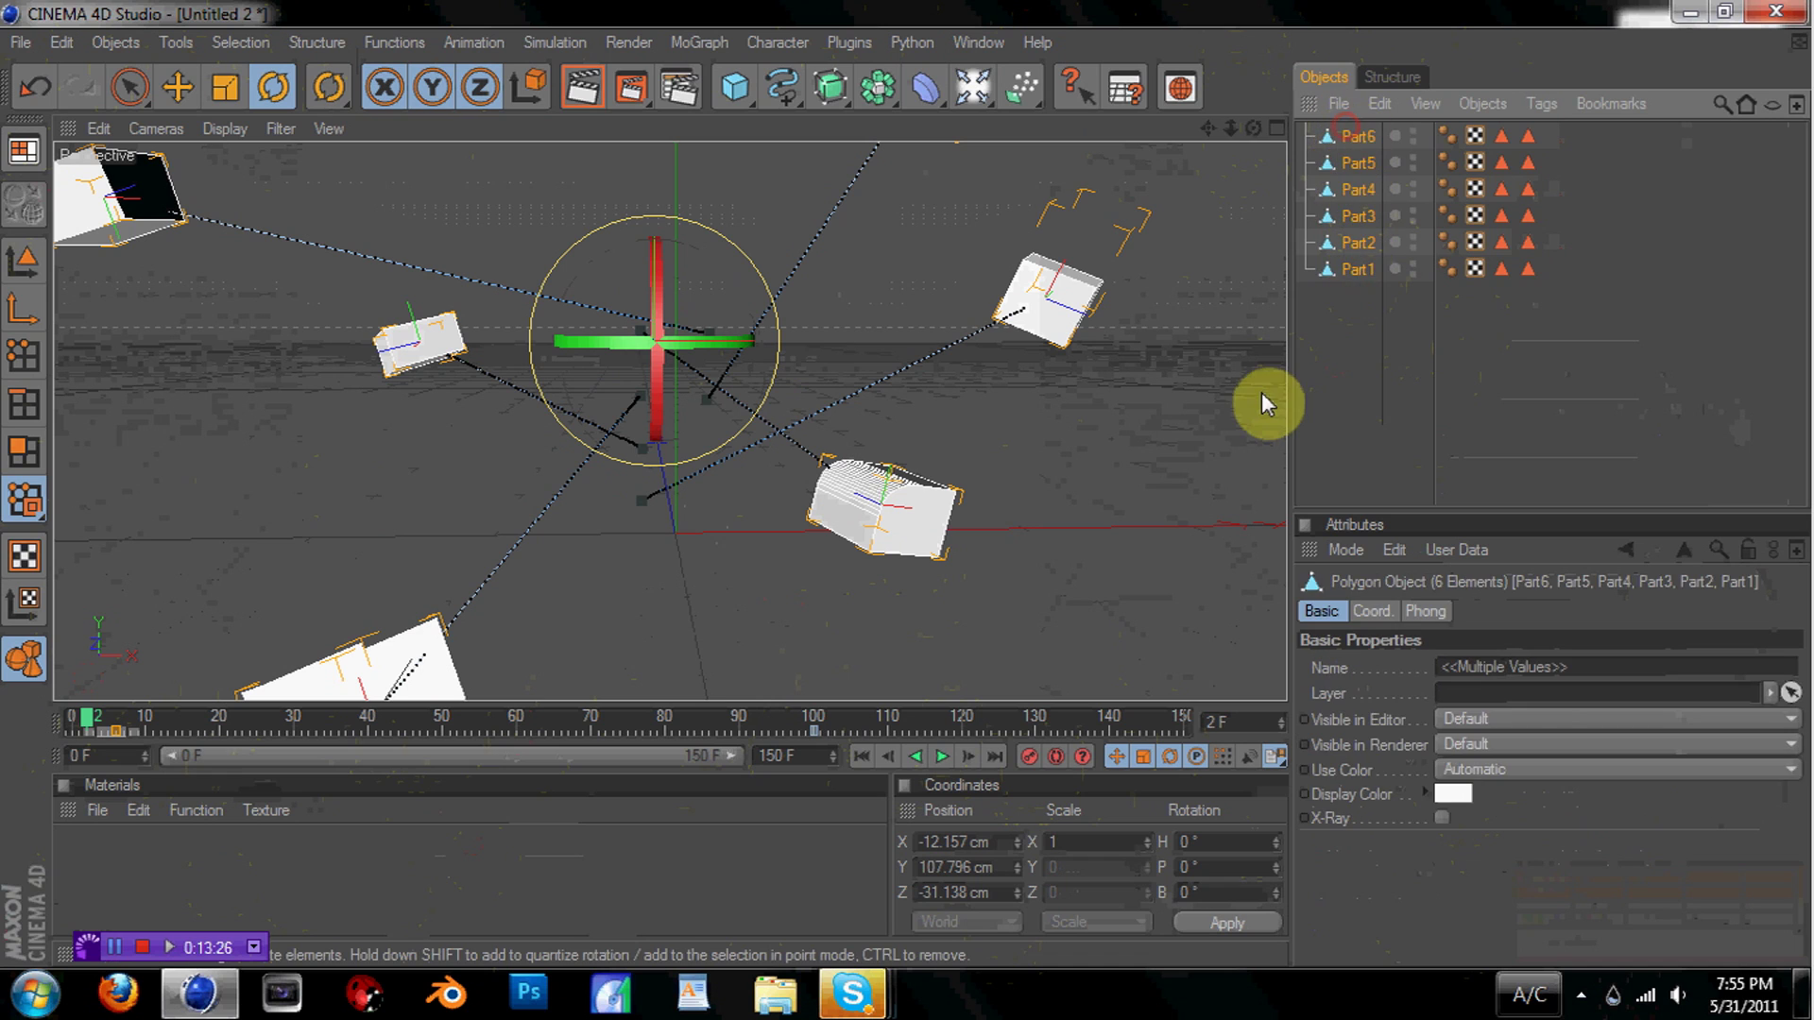
pyautogui.hotkey('alt', 'g')
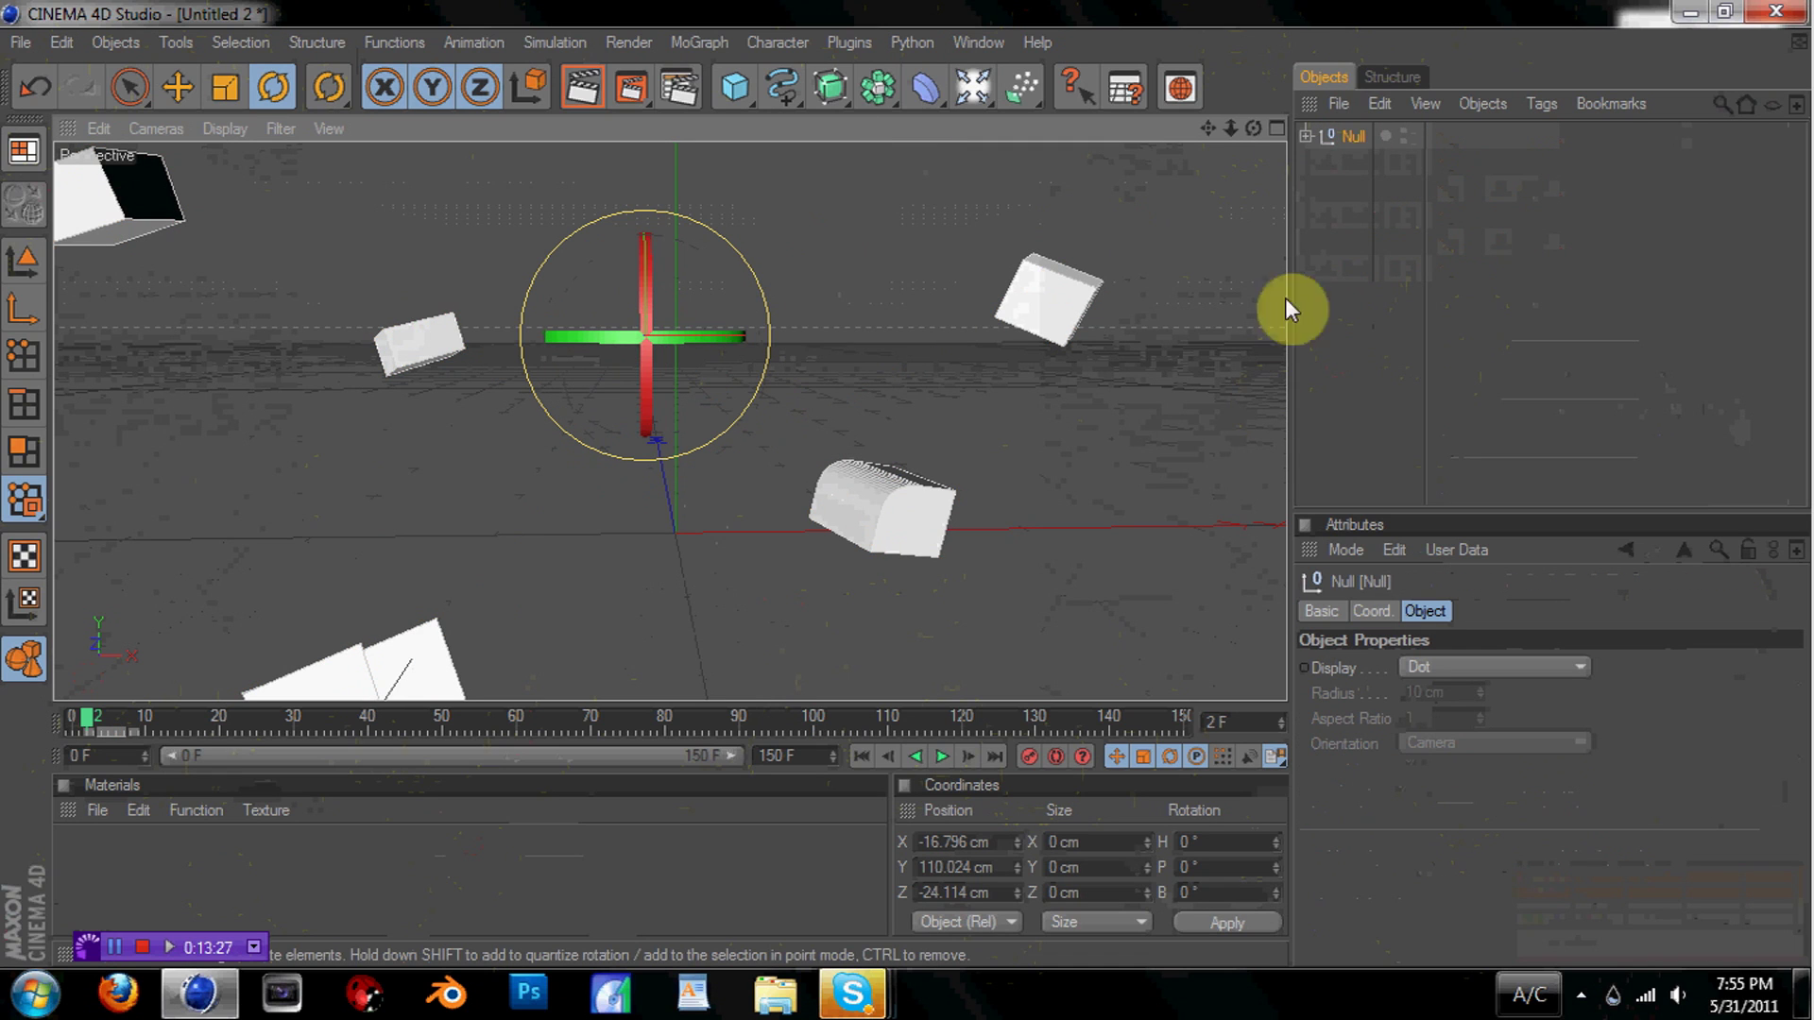
pyautogui.doubleClick(1355, 137)
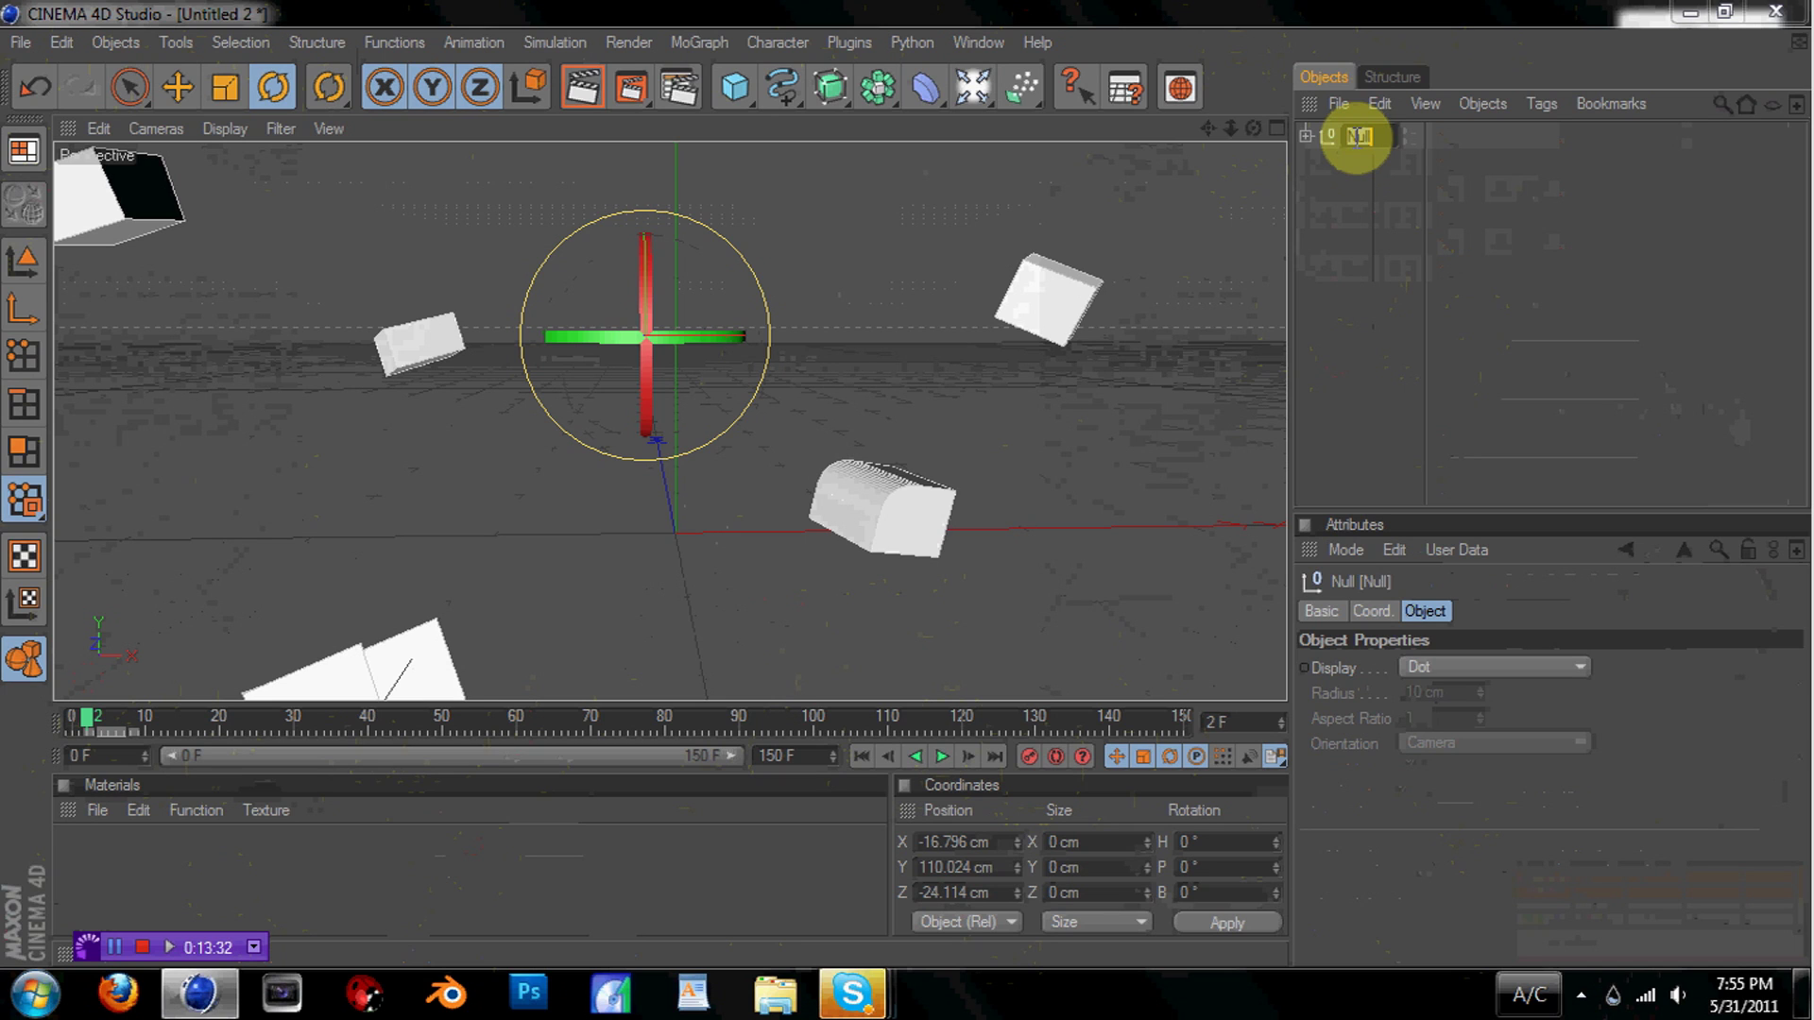
pyautogui.press('Return')
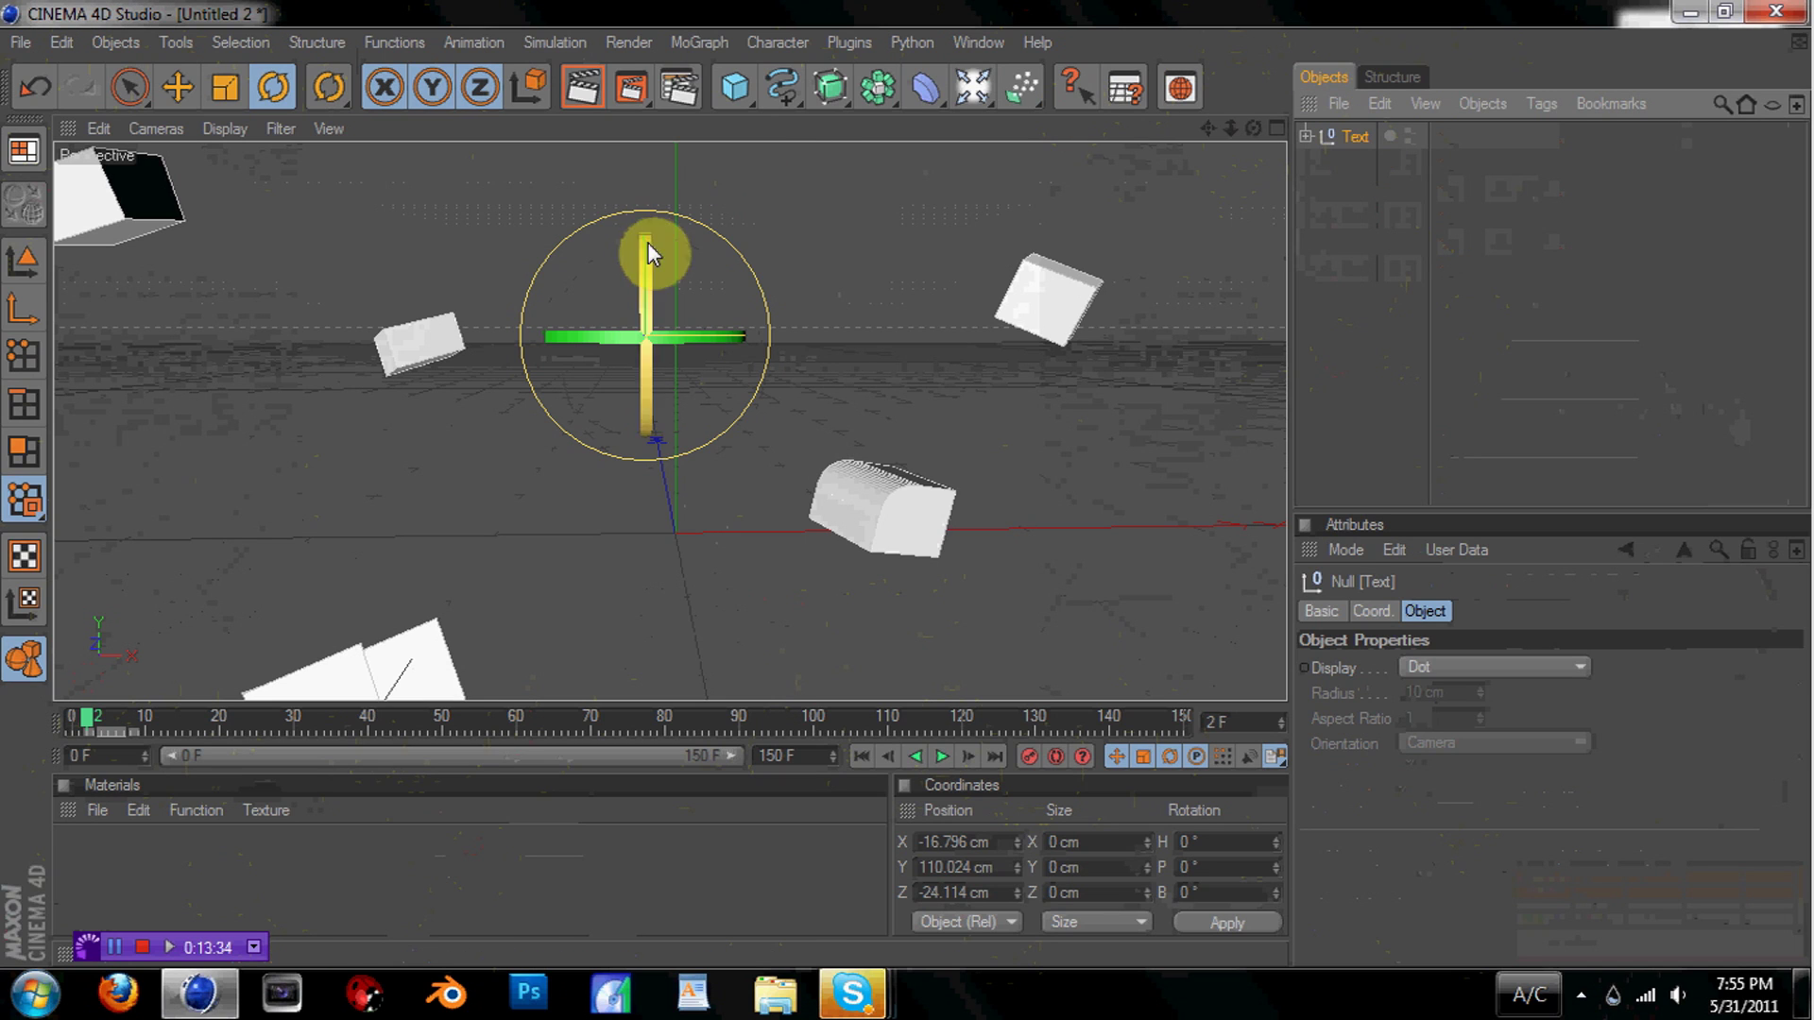
# Keyframe the Text null in its unrotated orientation at frame 89
pyautogui.click(812, 723)
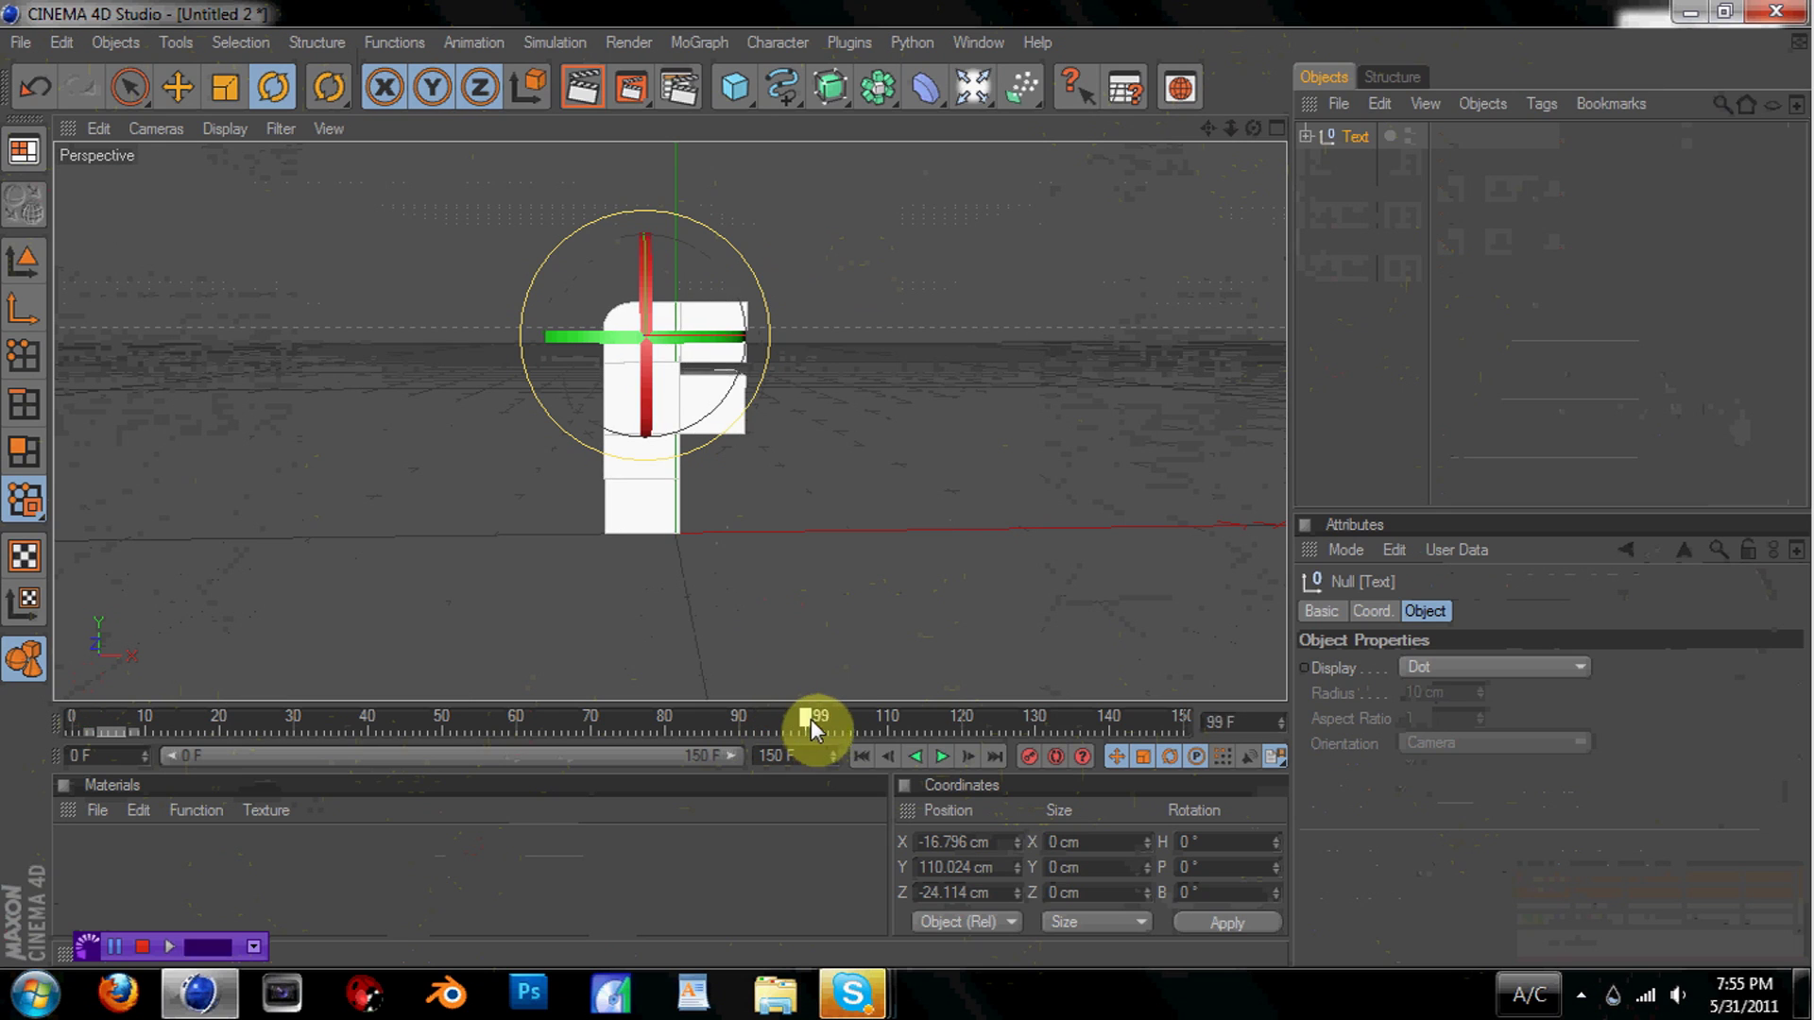
pyautogui.moveTo(811, 722); pyautogui.dragTo(733, 721)
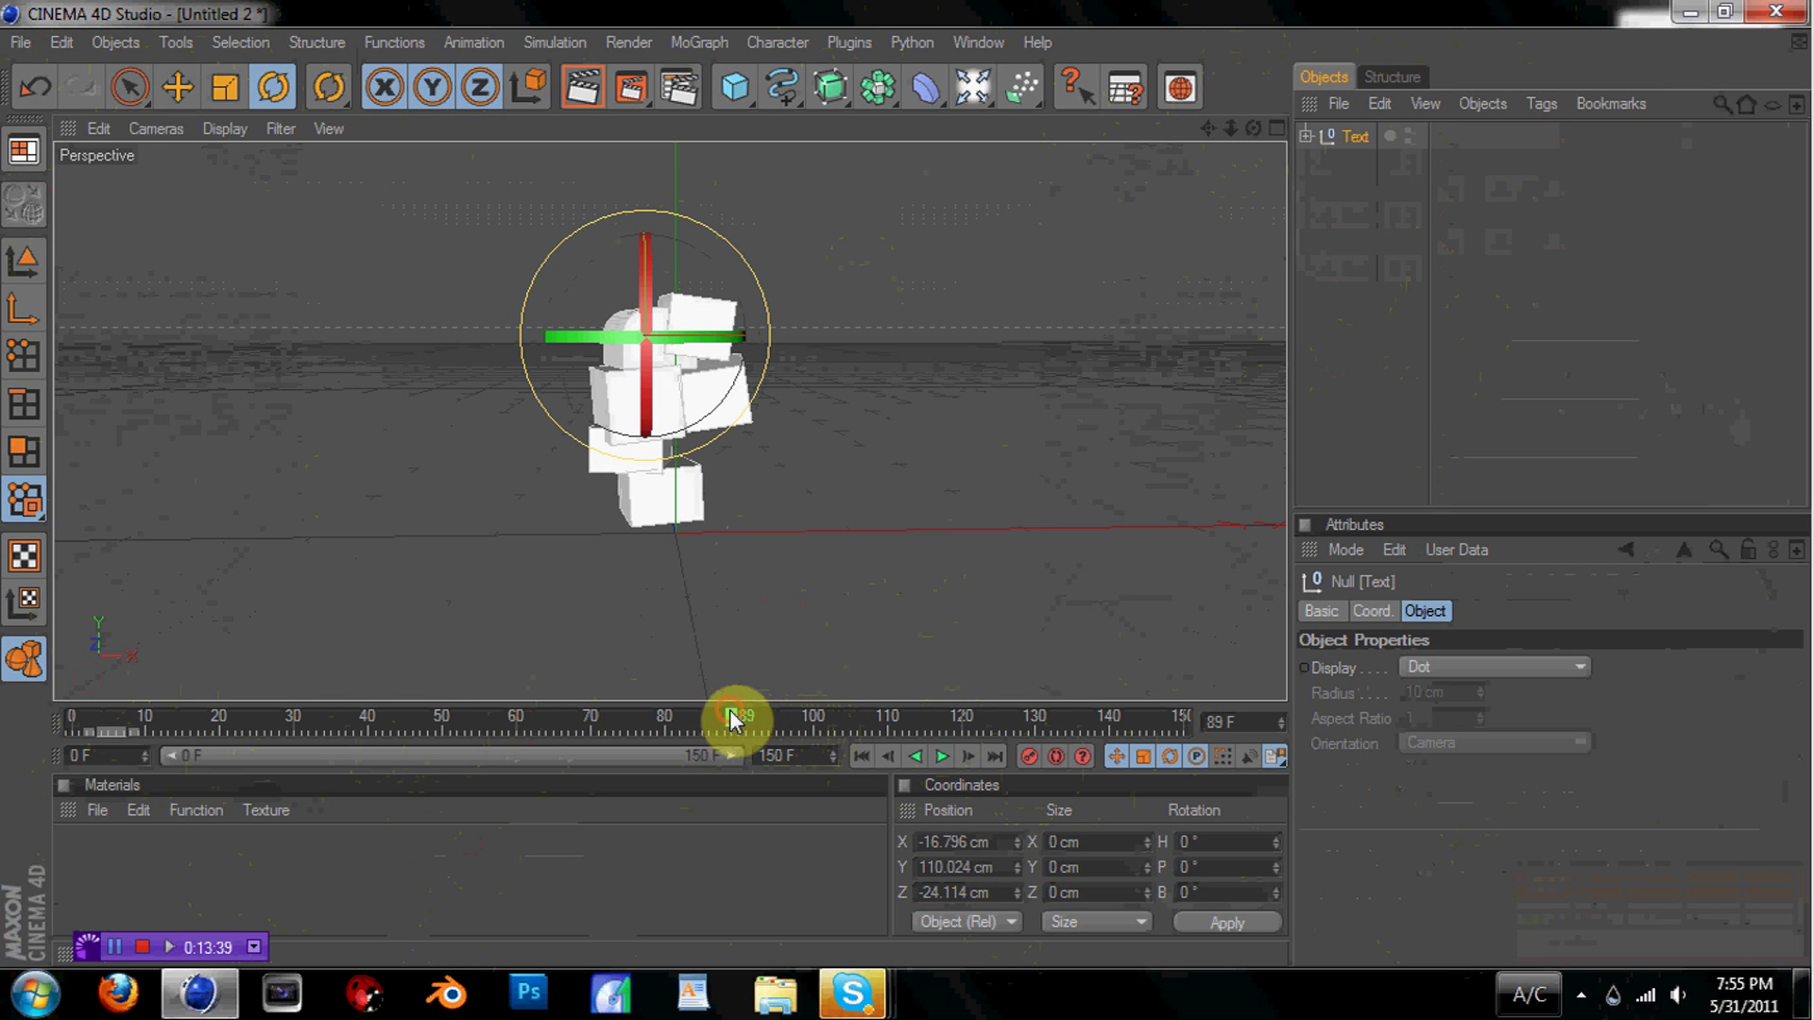
pyautogui.click(1030, 760)
# Rotate the Text null at frame 0 to about H 175°, P -34°, B 217° and keyframe it
pyautogui.moveTo(716, 717)
pyautogui.mouseDown()
pyautogui.moveTo(489, 697)
pyautogui.moveTo(19, 728)
pyautogui.mouseUp()
pyautogui.moveTo(599, 287); pyautogui.dragTo(1171, 631)
pyautogui.moveTo(689, 342); pyautogui.dragTo(359, 321)
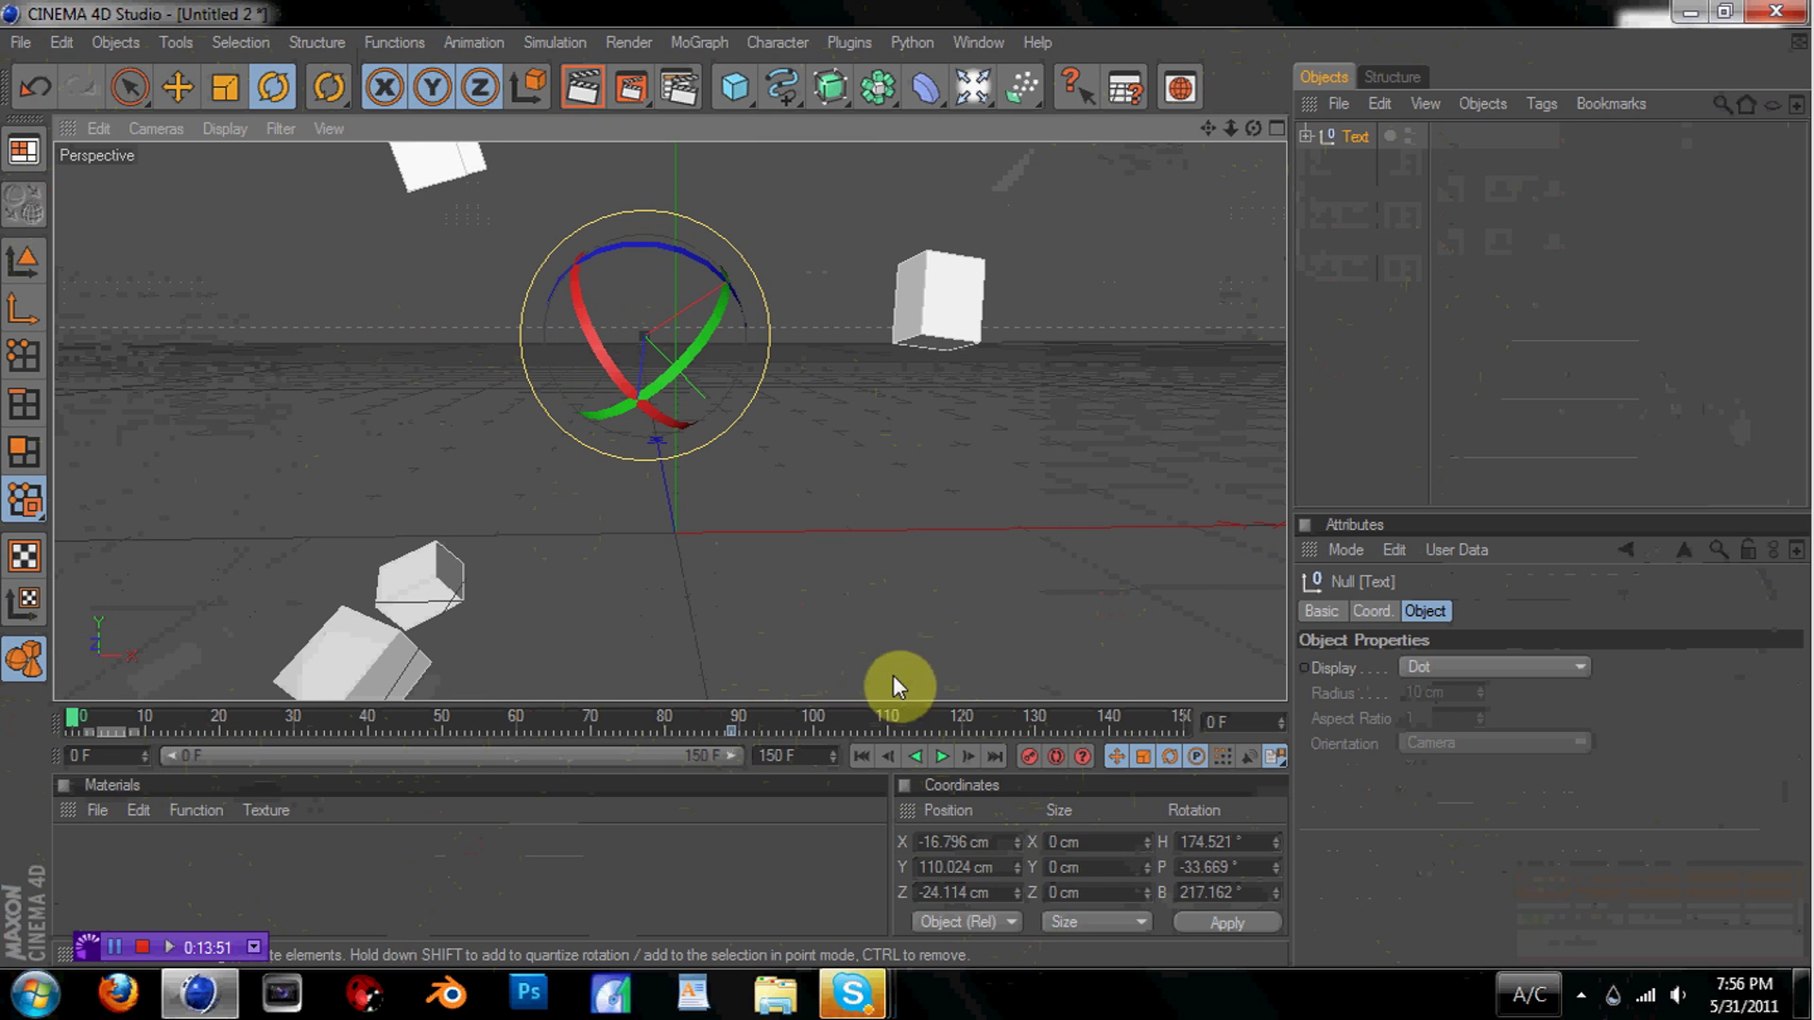
# Play the animation from frame 0 to check the group's rotation, and stop it to view the letter at an angle
pyautogui.click(1351, 432)
pyautogui.click(940, 756)
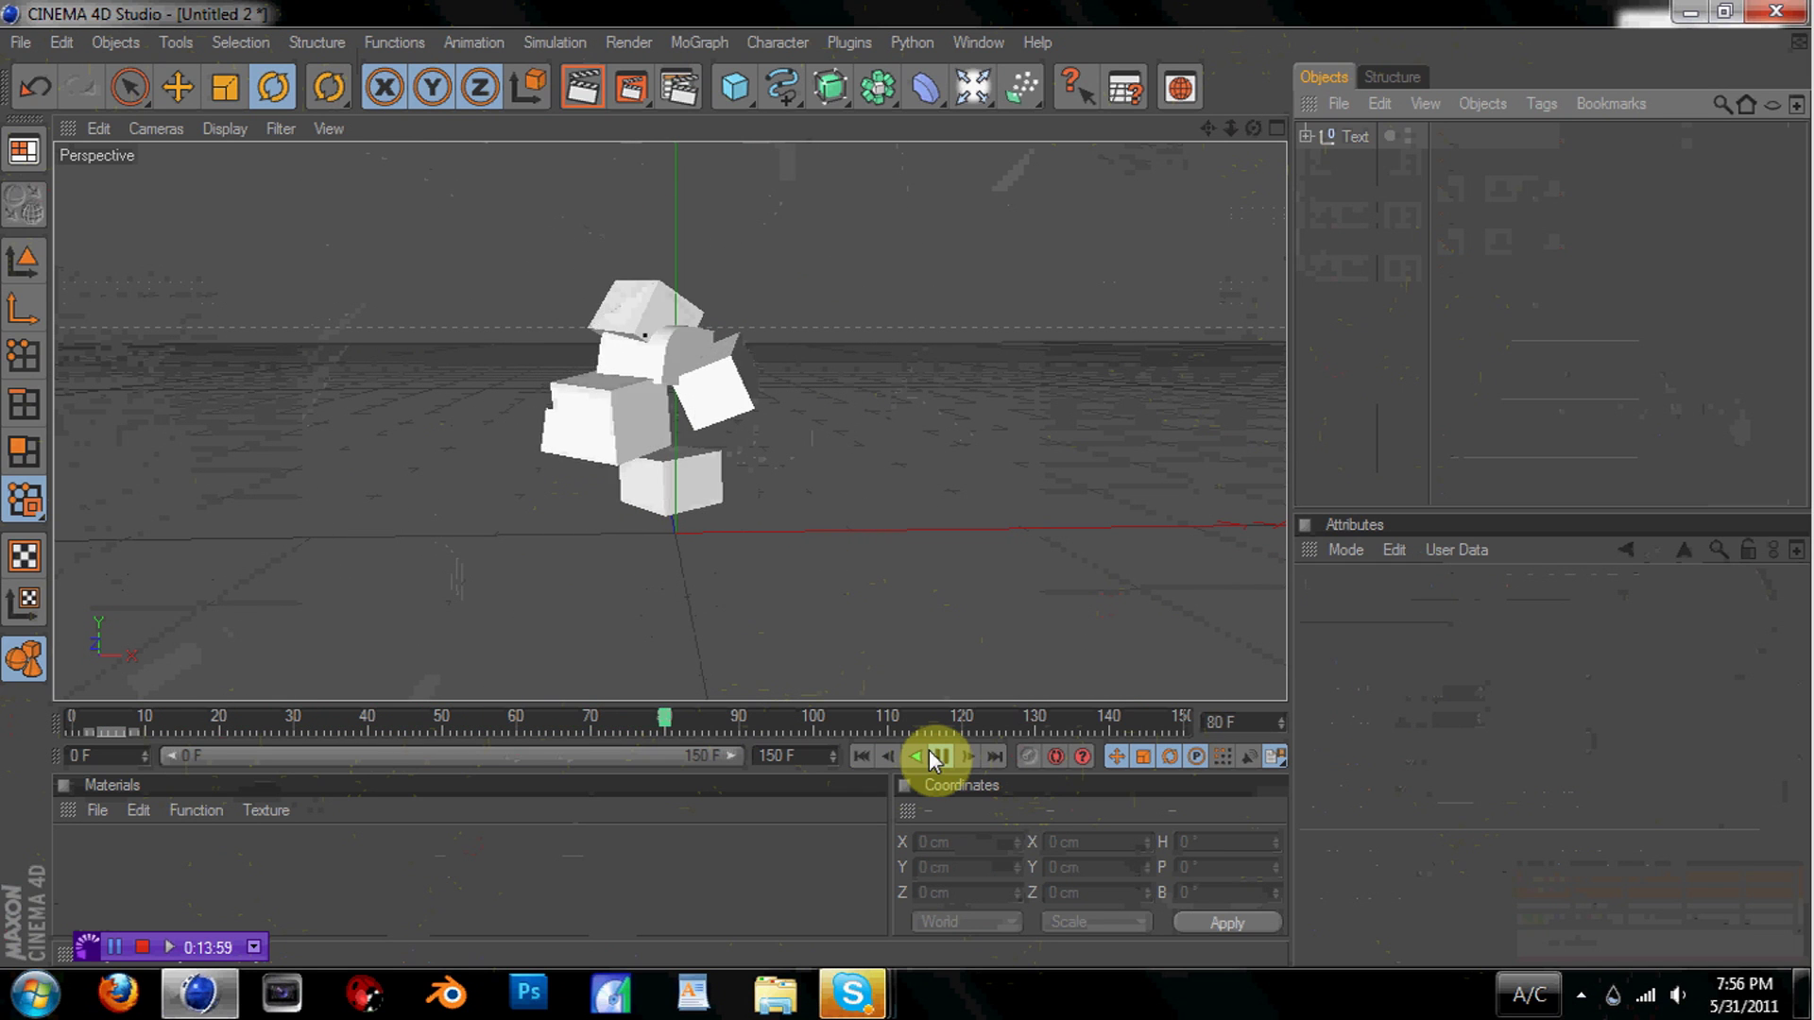
pyautogui.click(933, 757)
pyautogui.moveTo(1254, 128)
pyautogui.mouseDown()
pyautogui.moveTo(1537, 147)
pyautogui.moveTo(1168, 137)
pyautogui.moveTo(1121, 175)
pyautogui.moveTo(1265, 132)
pyautogui.moveTo(1228, 133)
pyautogui.moveTo(1250, 129)
pyautogui.mouseUp()
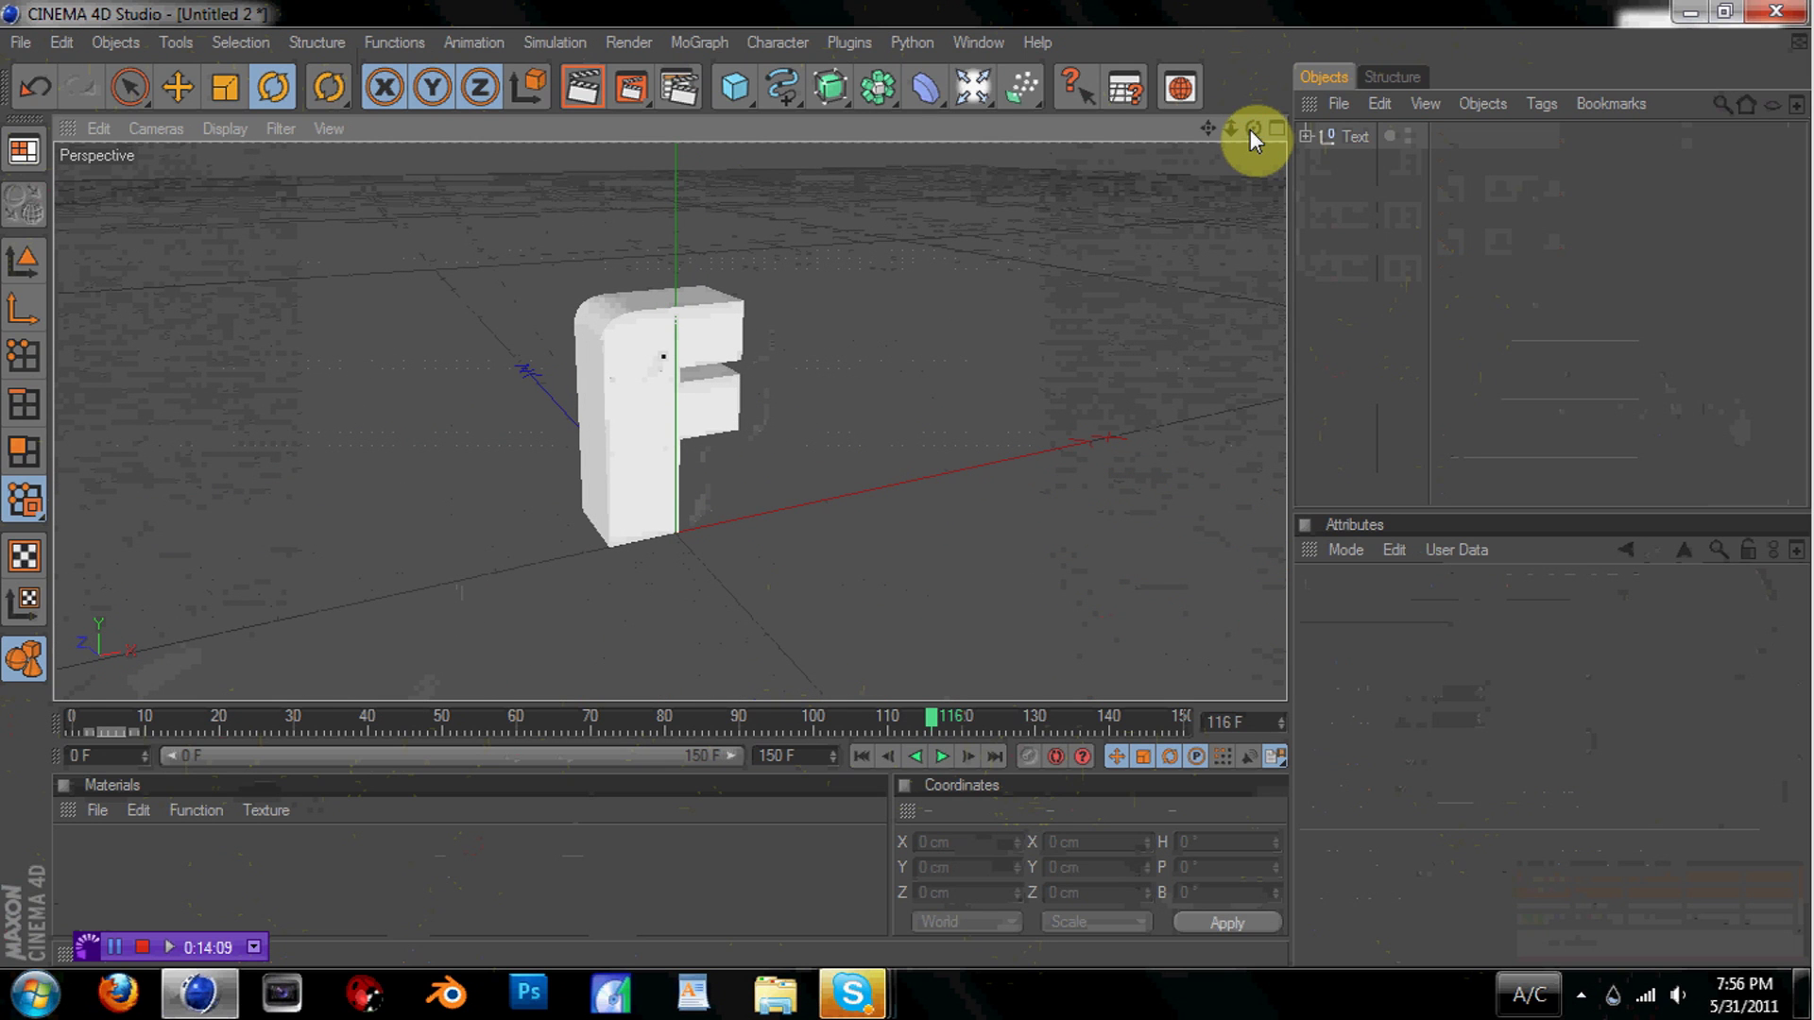